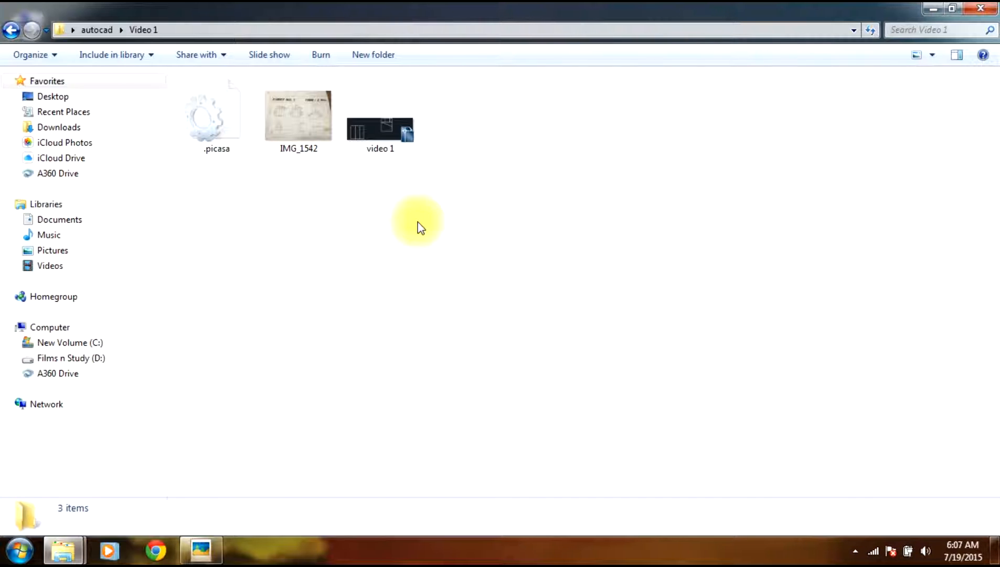
- Open the video 1 drawing in AutoCAD and view the Sheet No. 1 reference photo, IMG_1542
{"action": "mouse_move", "coordinate": [389, 149]}
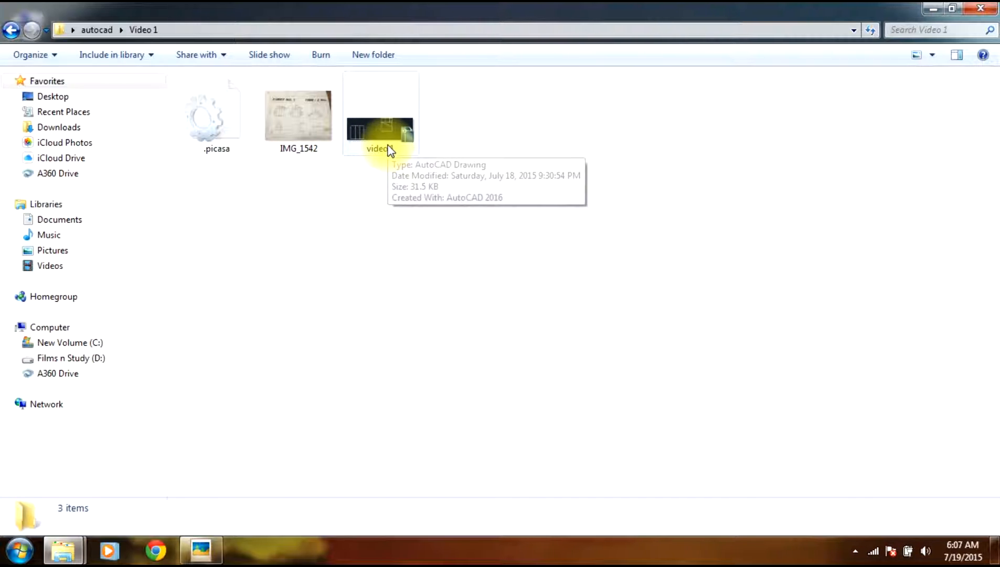
{"action": "left_click", "coordinate": [388, 149]}
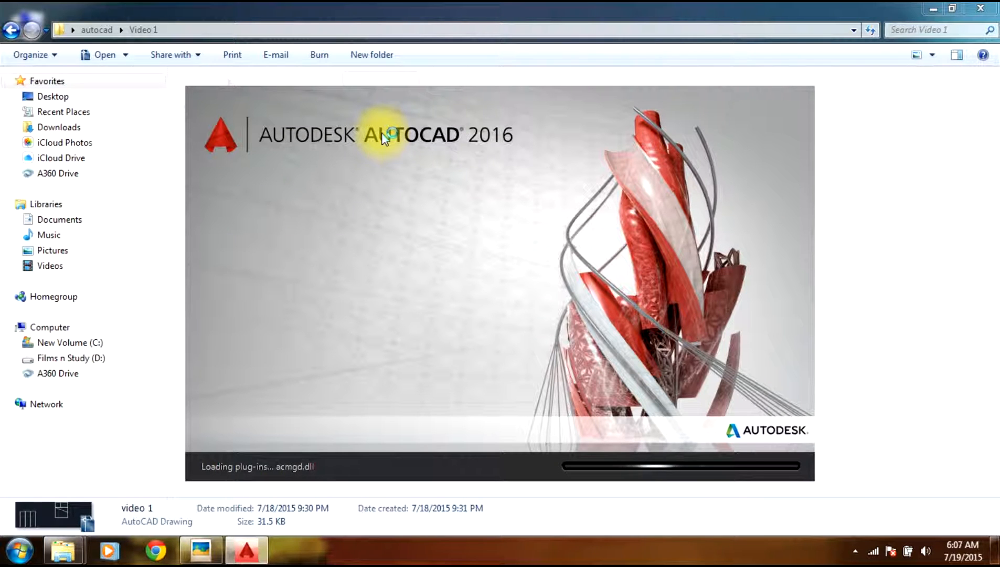
{"action": "left_click", "coordinate": [941, 7]}
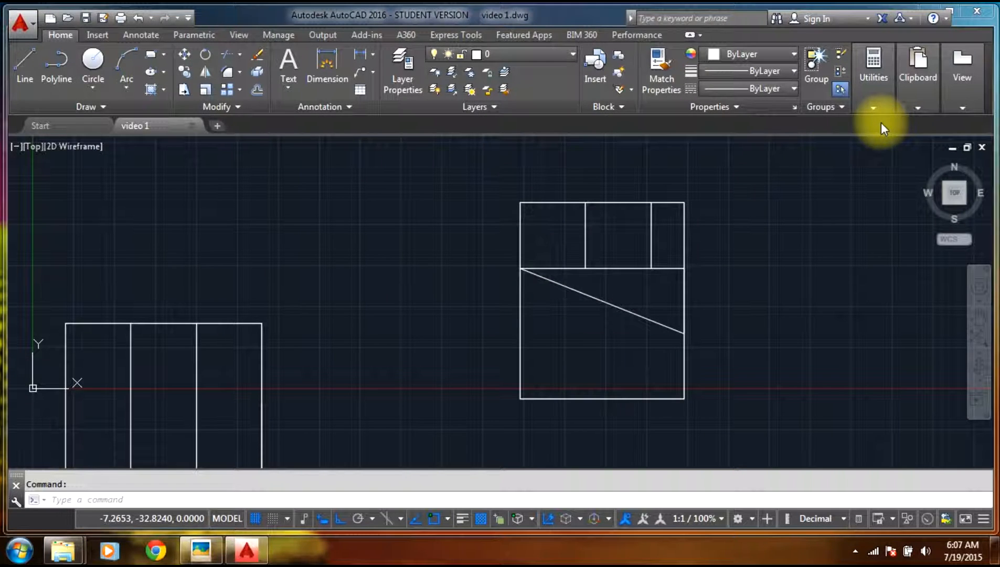
{"action": "left_click", "coordinate": [313, 291]}
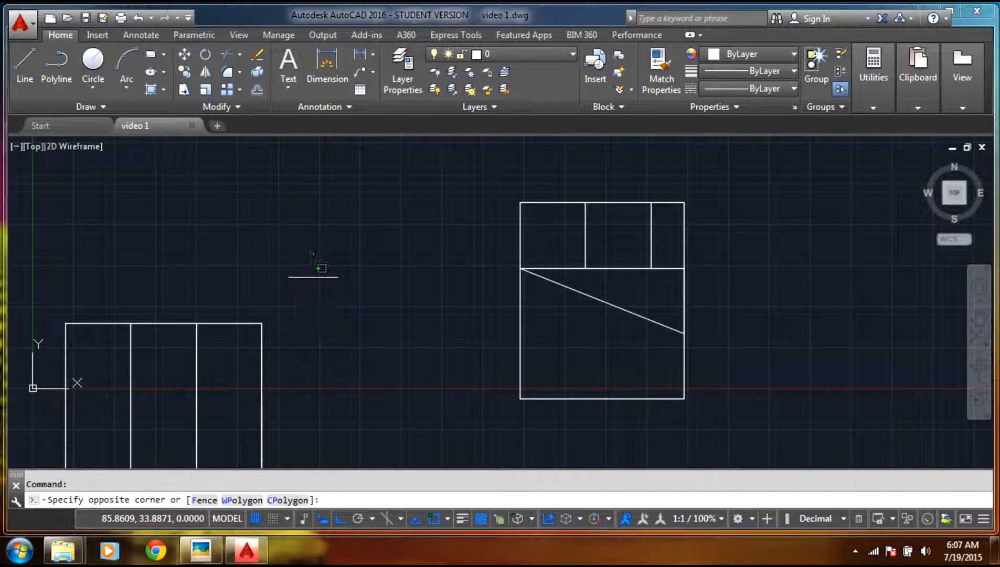
{"action": "scroll", "coordinate": [315, 247], "scroll_direction": "down", "scroll_amount": 4}
{"action": "scroll", "coordinate": [316, 243], "scroll_direction": "up", "scroll_amount": 2}
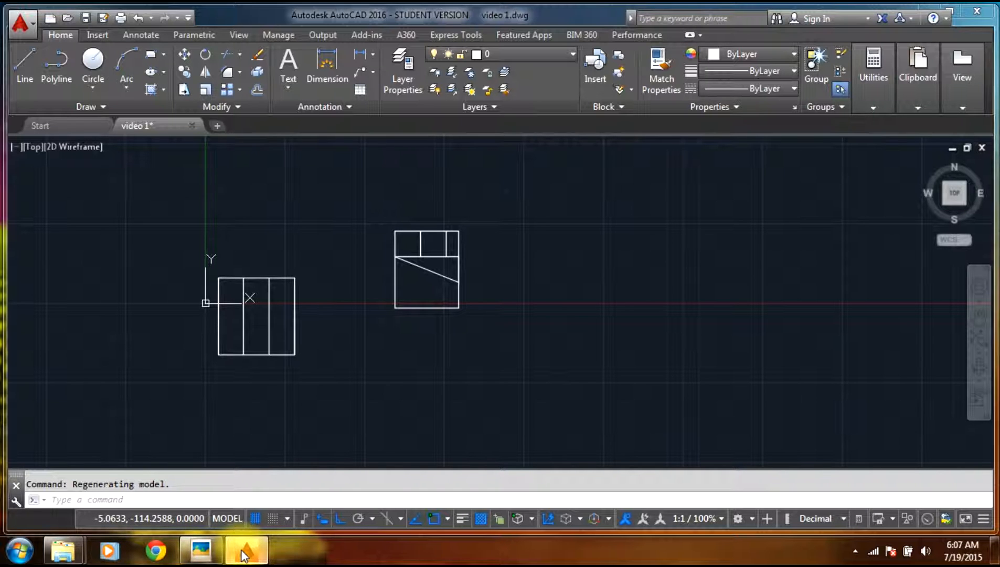
{"action": "left_click", "coordinate": [200, 550]}
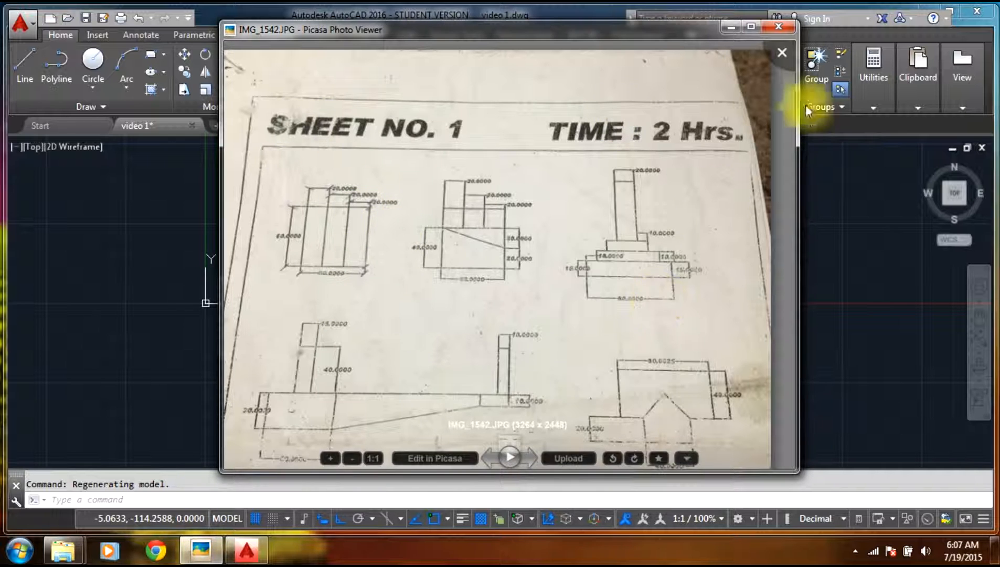
{"action": "left_click", "coordinate": [731, 27]}
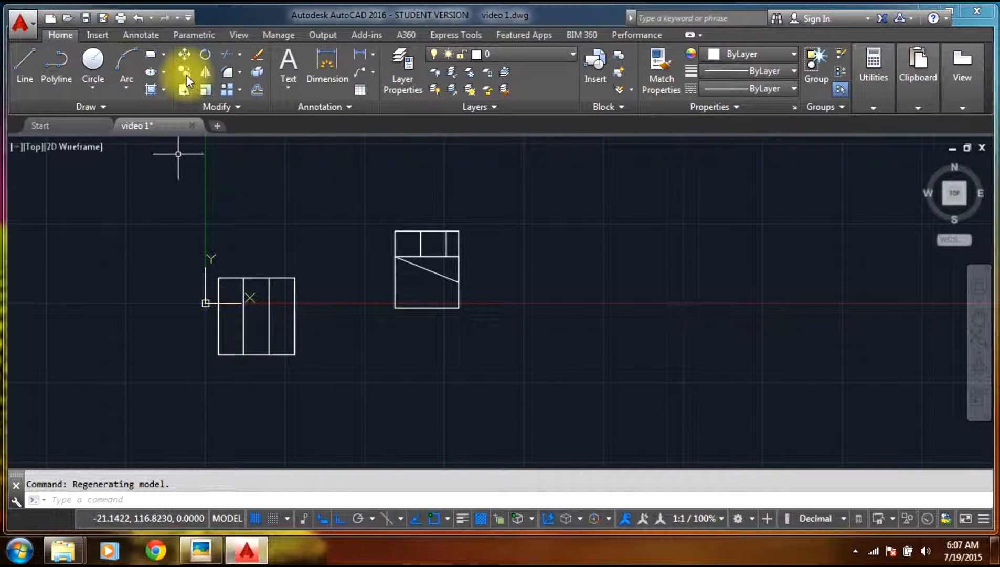
- Add a trial dimension for the first strip's width above the three-strip rectangle and inspect its text size
{"action": "scroll", "coordinate": [207, 172], "scroll_direction": "up", "scroll_amount": 2}
{"action": "mouse_move", "coordinate": [201, 356]}
{"action": "middle_mouse_down"}
{"action": "mouse_move", "coordinate": [230, 346]}
{"action": "mouse_move", "coordinate": [274, 292]}
{"action": "middle_mouse_up"}
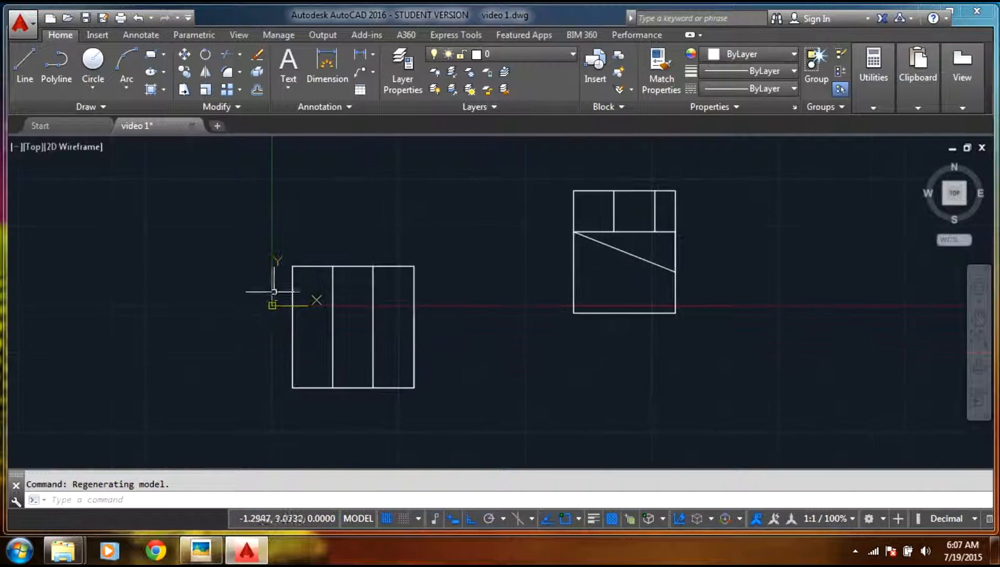
{"action": "scroll", "coordinate": [243, 388], "scroll_direction": "up", "scroll_amount": 2}
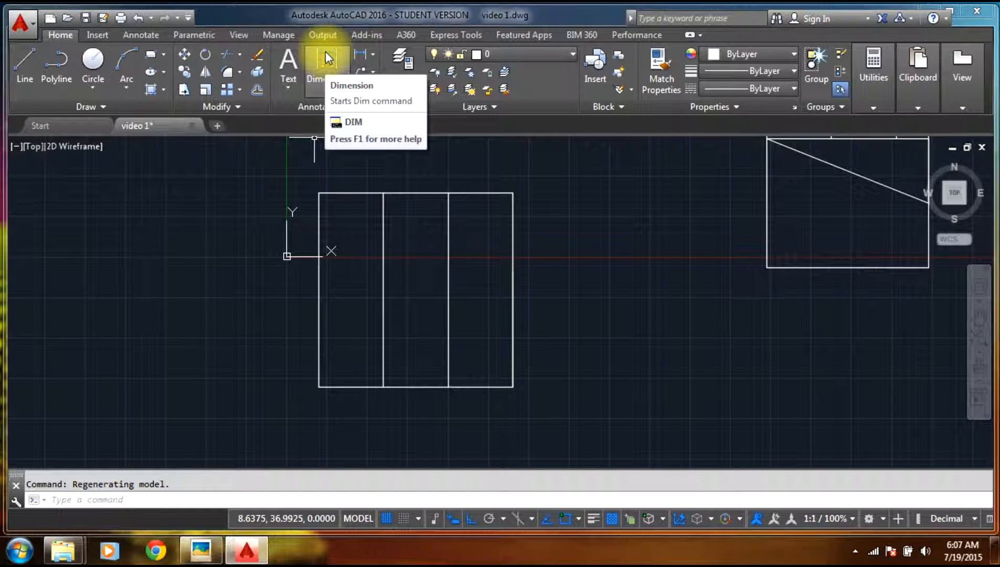
{"action": "left_click", "coordinate": [326, 67]}
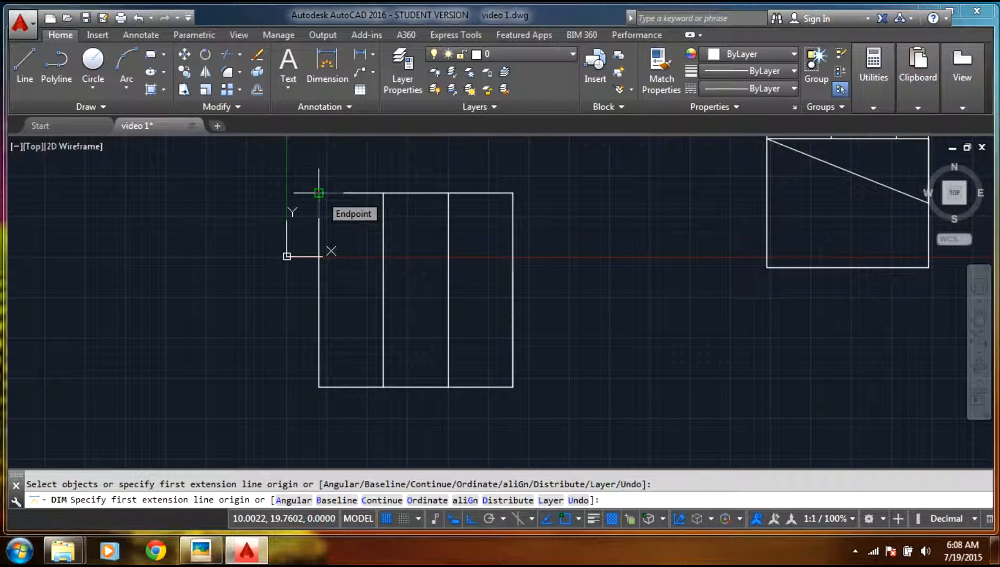
{"action": "left_click", "coordinate": [320, 194]}
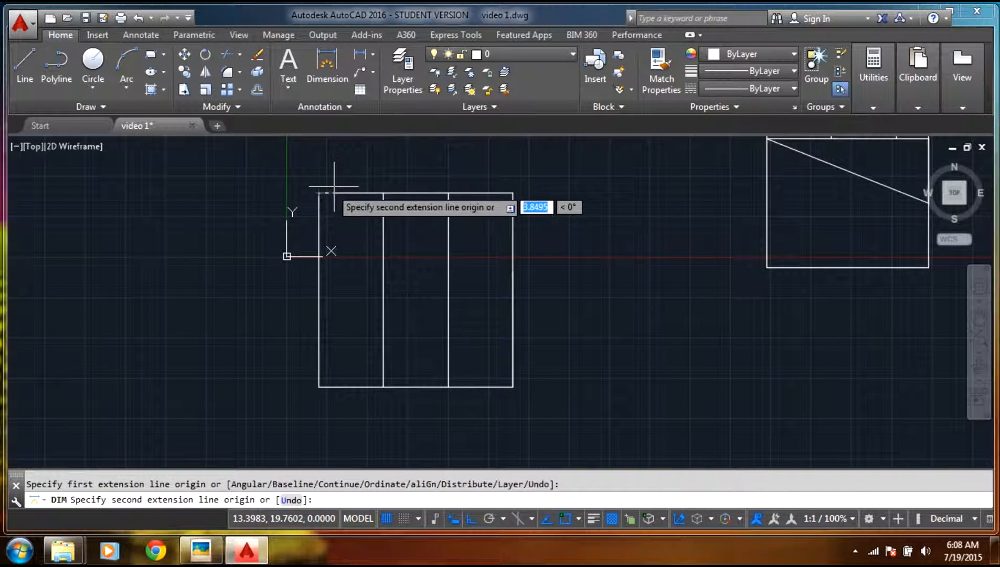
{"action": "left_click", "coordinate": [383, 193]}
{"action": "left_click", "coordinate": [383, 171]}
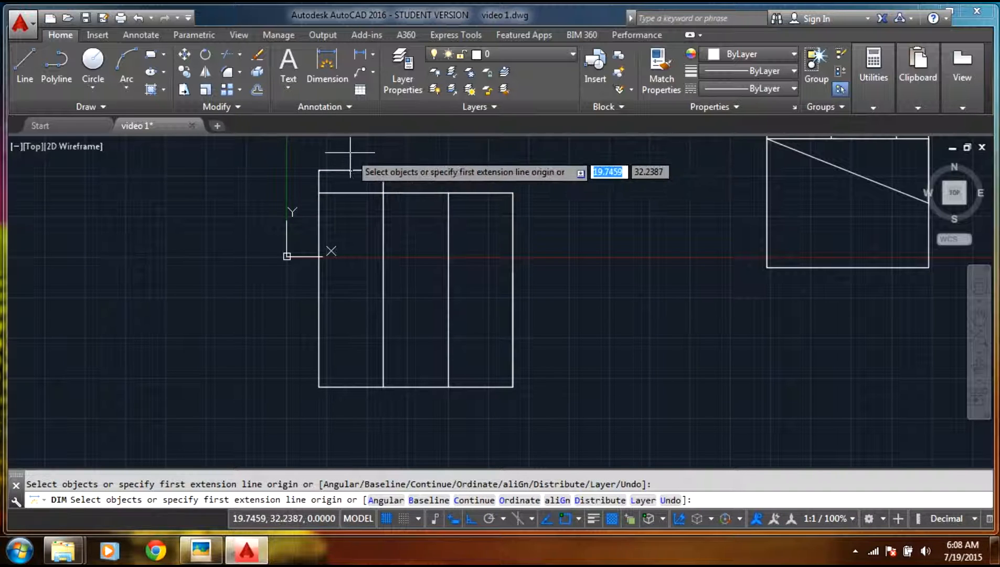
{"action": "scroll", "coordinate": [350, 153], "scroll_direction": "up", "scroll_amount": 8}
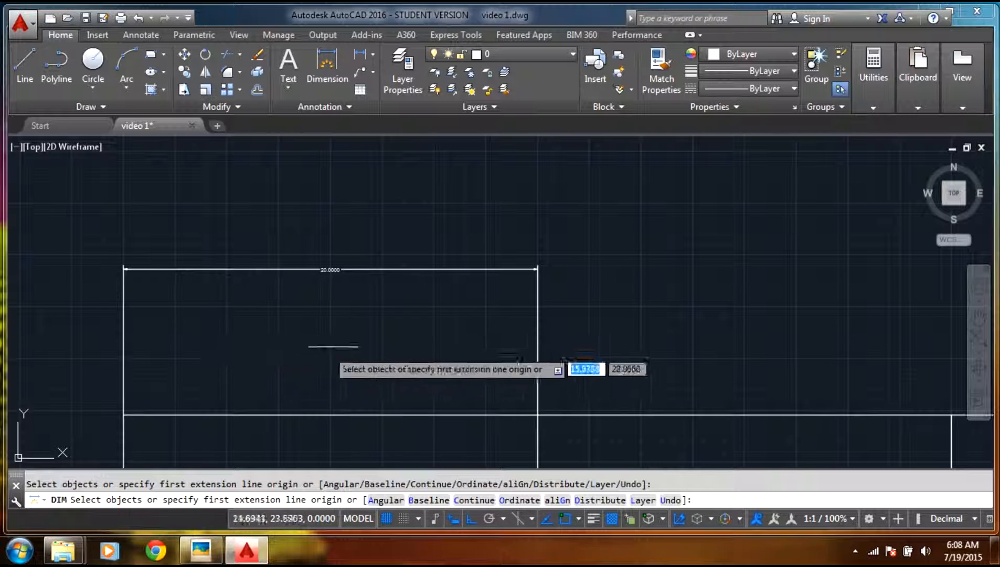
{"action": "scroll", "coordinate": [524, 320], "scroll_direction": "down", "scroll_amount": 3}
{"action": "scroll", "coordinate": [524, 320], "scroll_direction": "down", "scroll_amount": 2}
- Set the Standard text style's height to 2 and apply it
{"action": "left_click", "coordinate": [311, 107]}
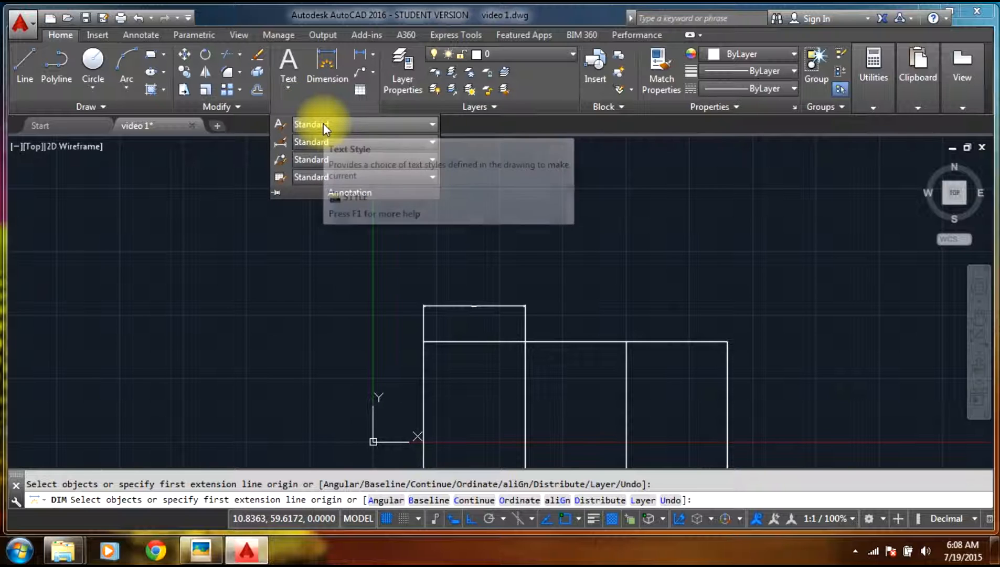
{"action": "left_click", "coordinate": [323, 124]}
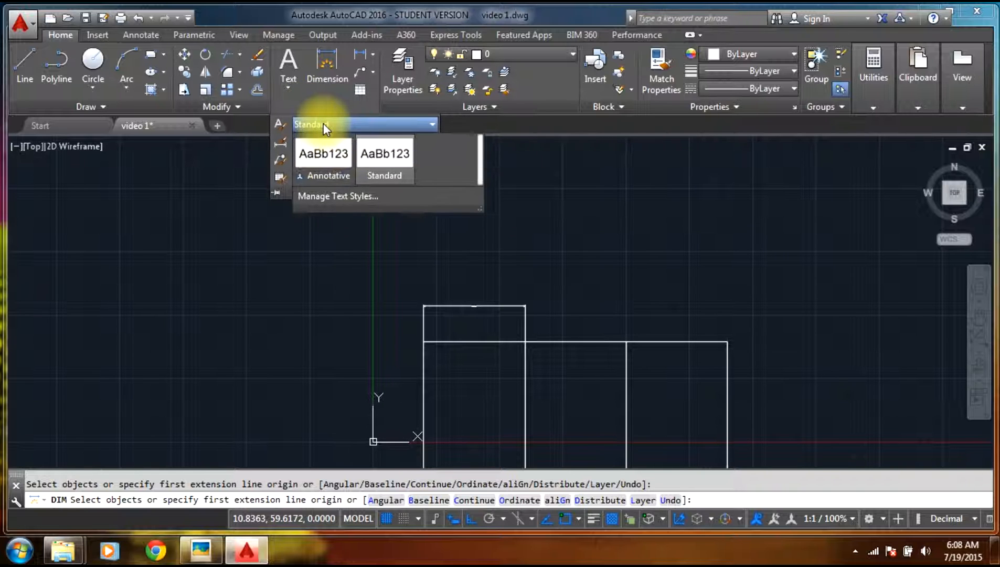
{"action": "left_click", "coordinate": [353, 196]}
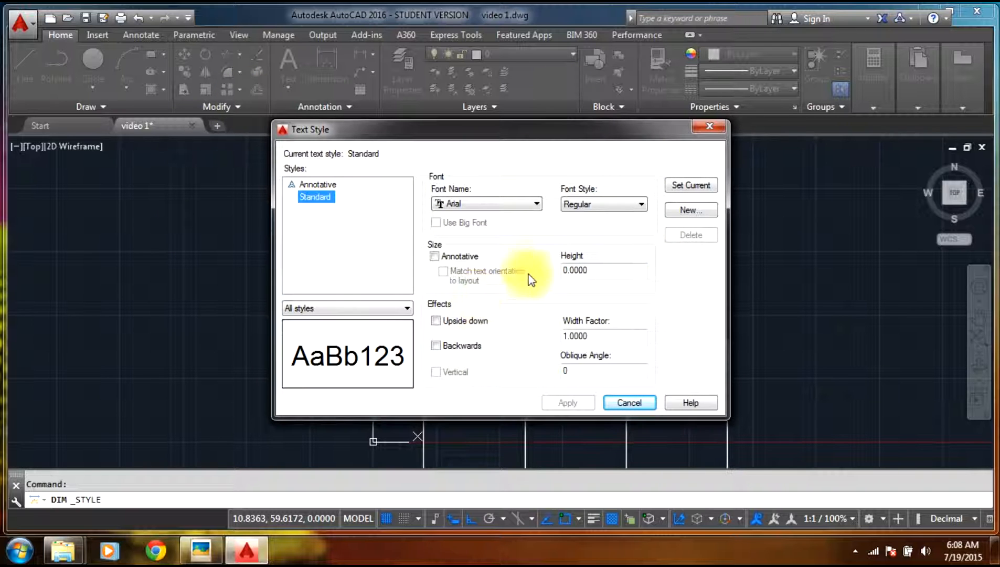
{"action": "left_click", "coordinate": [567, 271]}
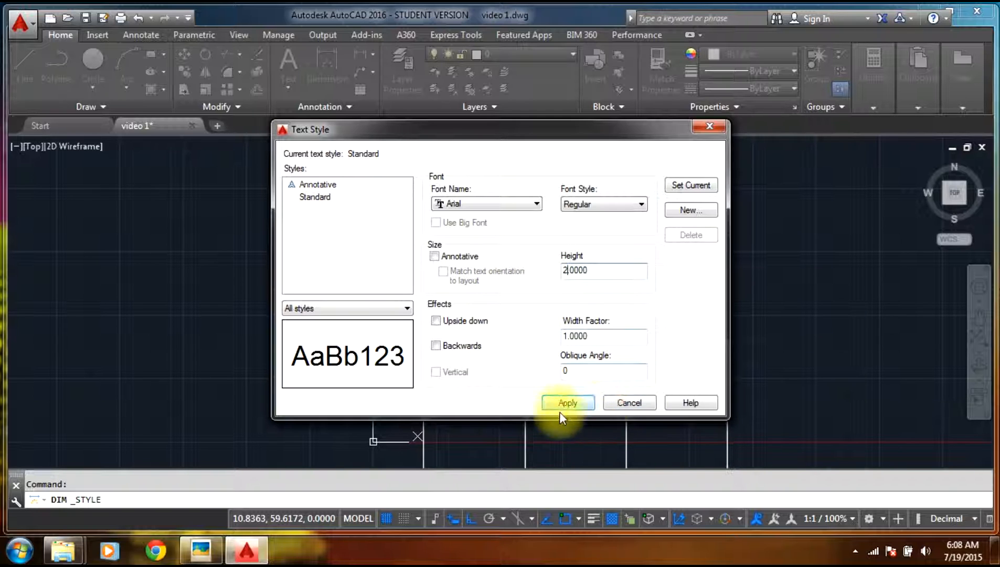
{"action": "left_click", "coordinate": [561, 406]}
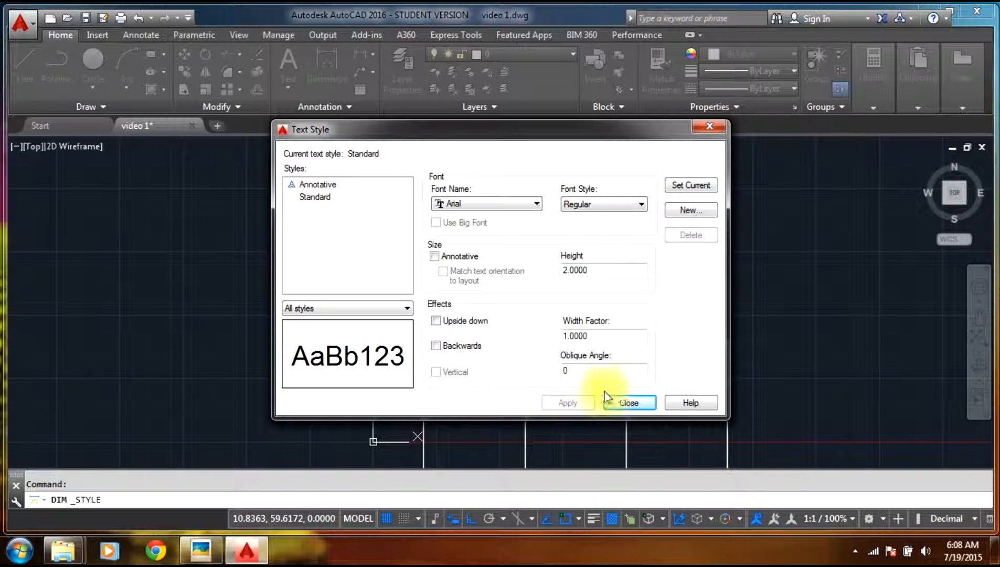
{"action": "left_click", "coordinate": [629, 402]}
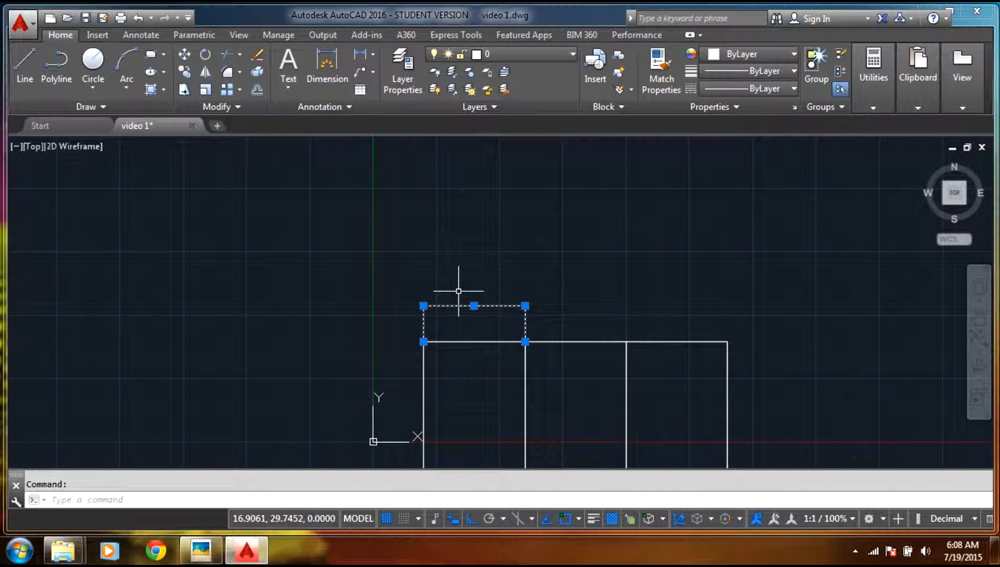
- Replace the tiny-text dimension with a new width dimension above the first strip of the rectangle
{"action": "left_click", "coordinate": [316, 73]}
{"action": "left_click", "coordinate": [423, 342]}
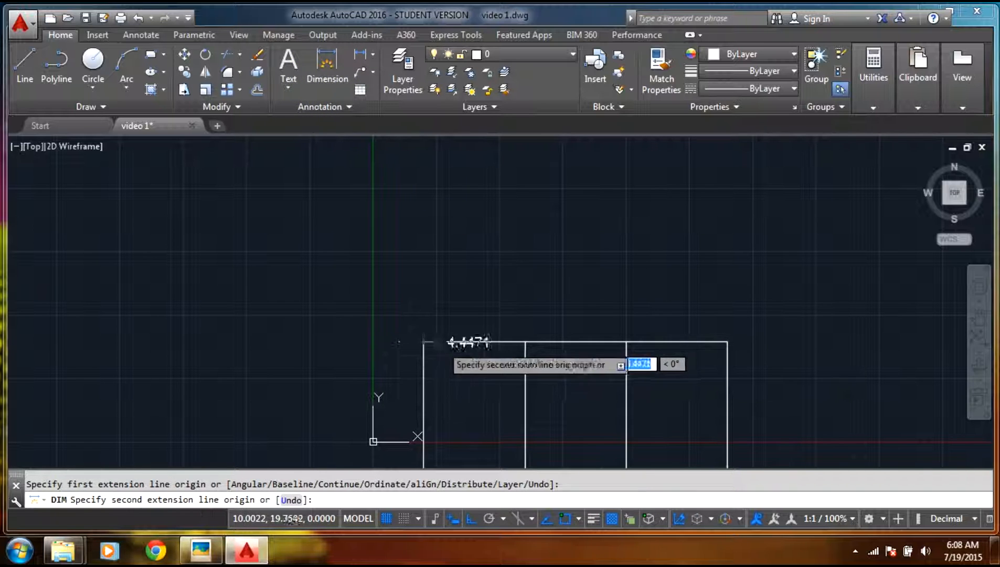
{"action": "left_click", "coordinate": [525, 341]}
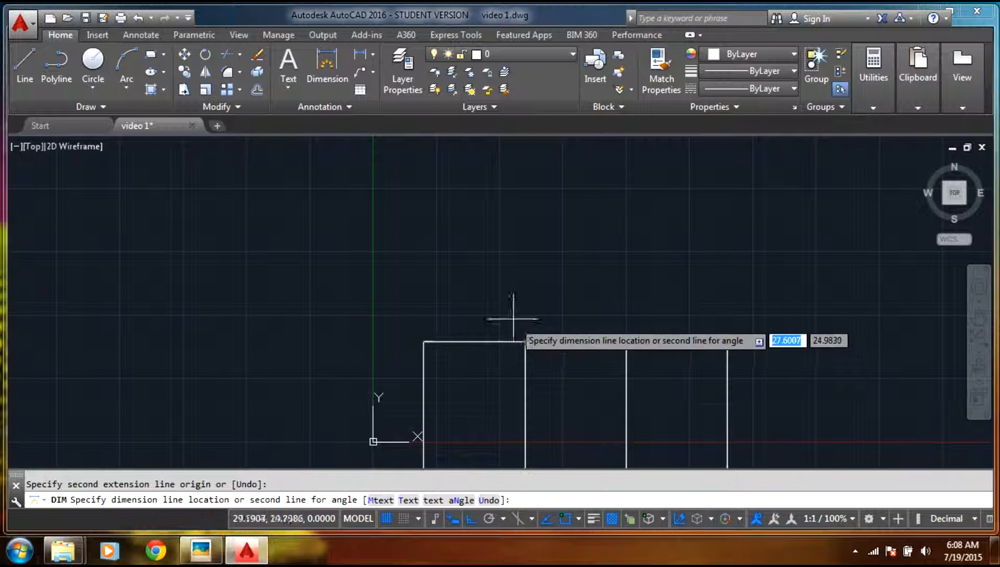
{"action": "left_click", "coordinate": [522, 297]}
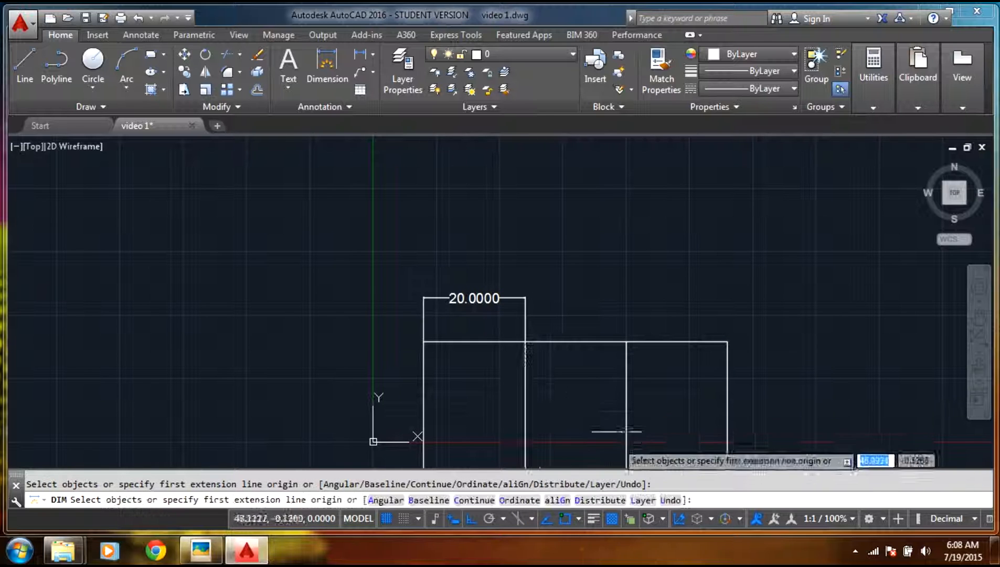
- Dimension the top widths of the middle and last strips, placing each dimension line higher than the previous one
{"action": "left_click", "coordinate": [329, 68]}
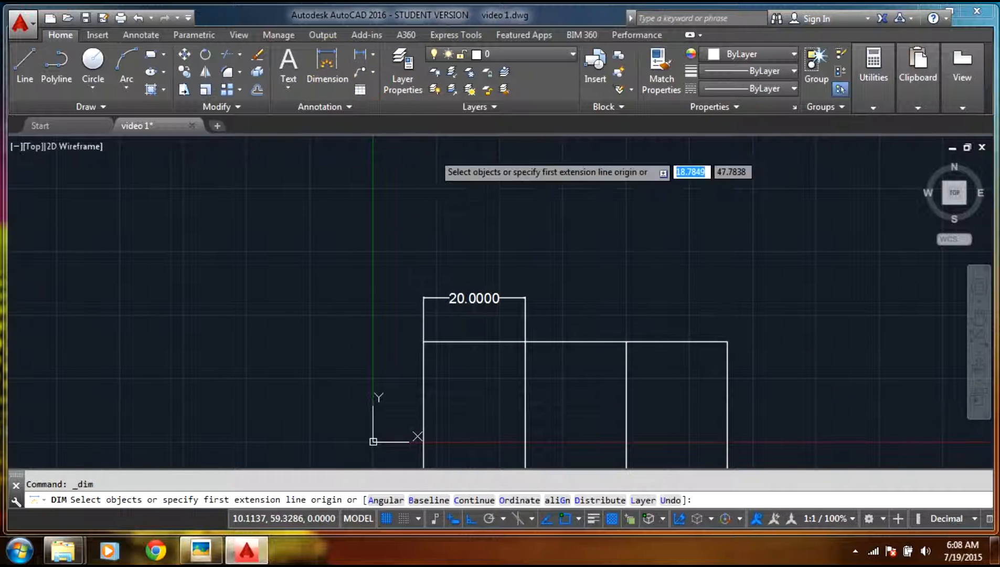
{"action": "left_click", "coordinate": [525, 342]}
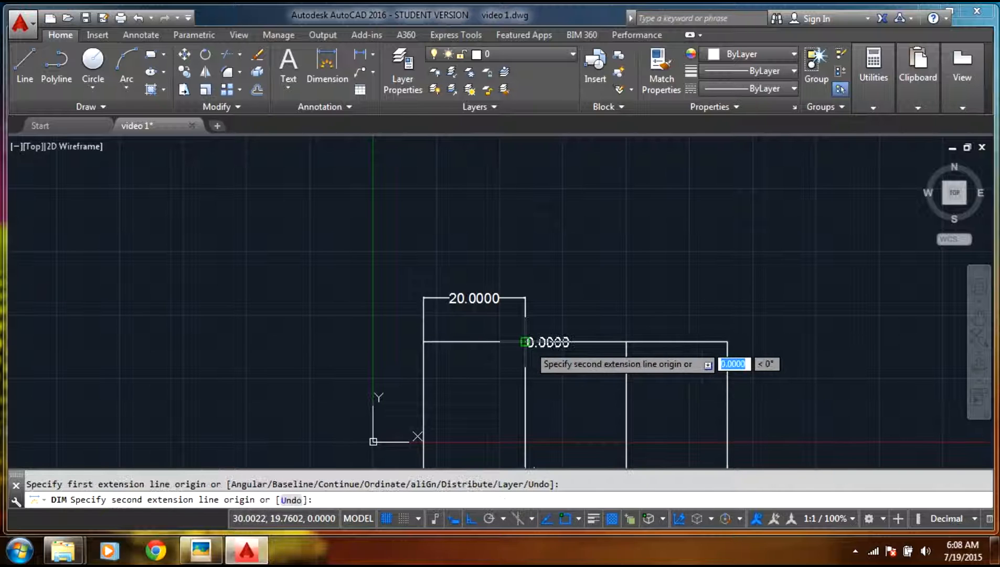
{"action": "left_click", "coordinate": [626, 342]}
{"action": "left_click", "coordinate": [629, 261]}
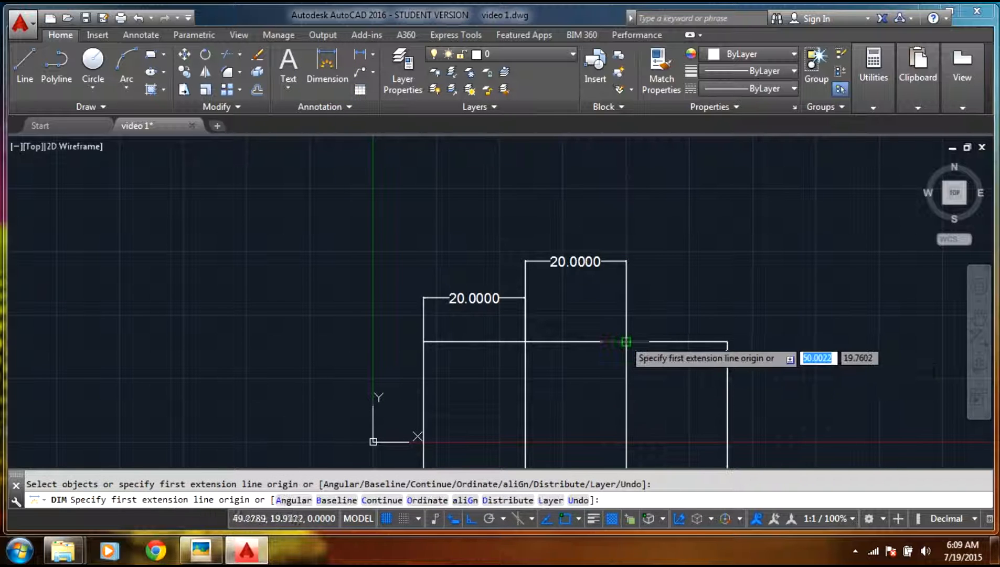
{"action": "left_click", "coordinate": [626, 341]}
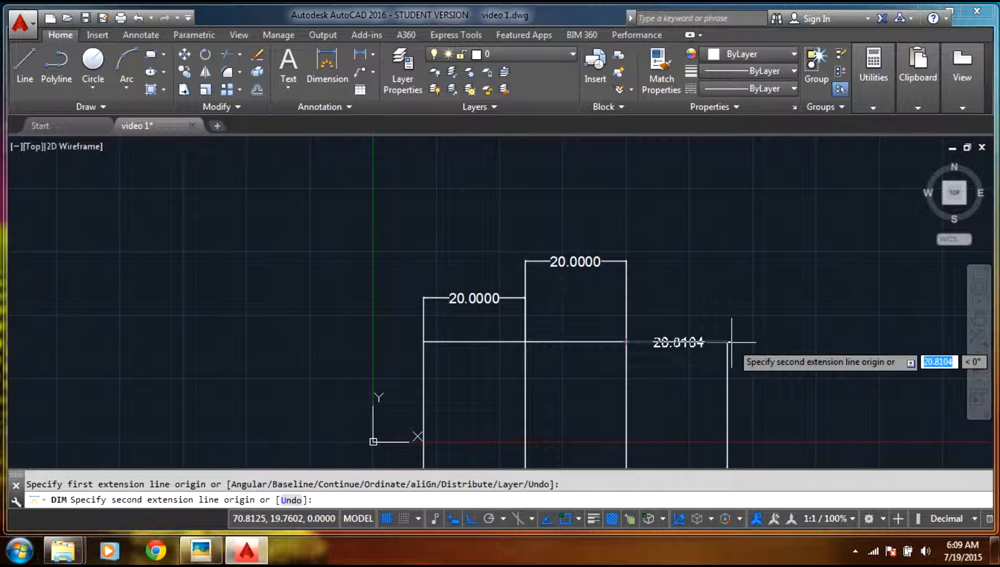
{"action": "left_click", "coordinate": [727, 342]}
{"action": "left_click", "coordinate": [687, 220]}
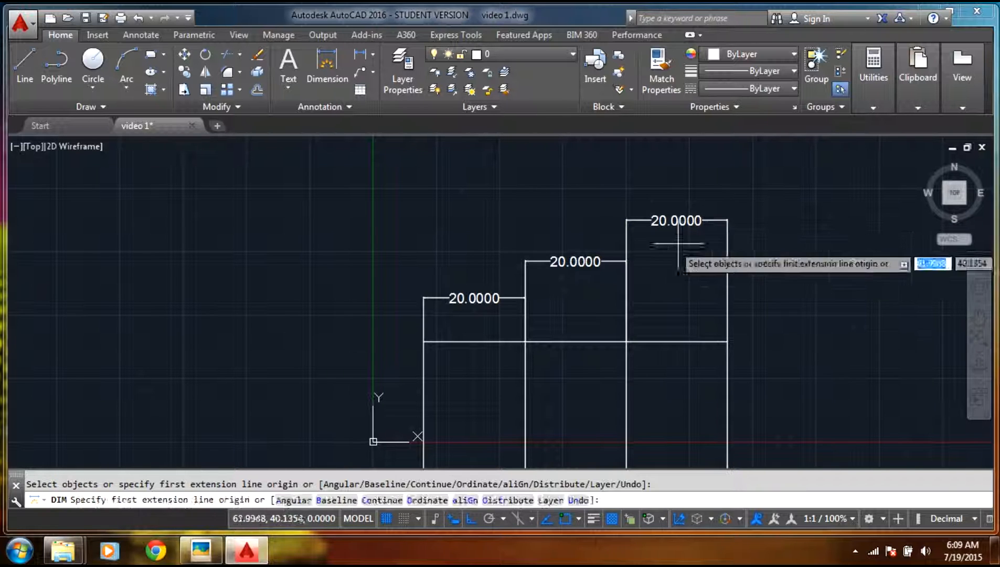
- Check the reference photo and dimension the rectangle's full height along its left side
{"action": "left_click", "coordinate": [197, 551]}
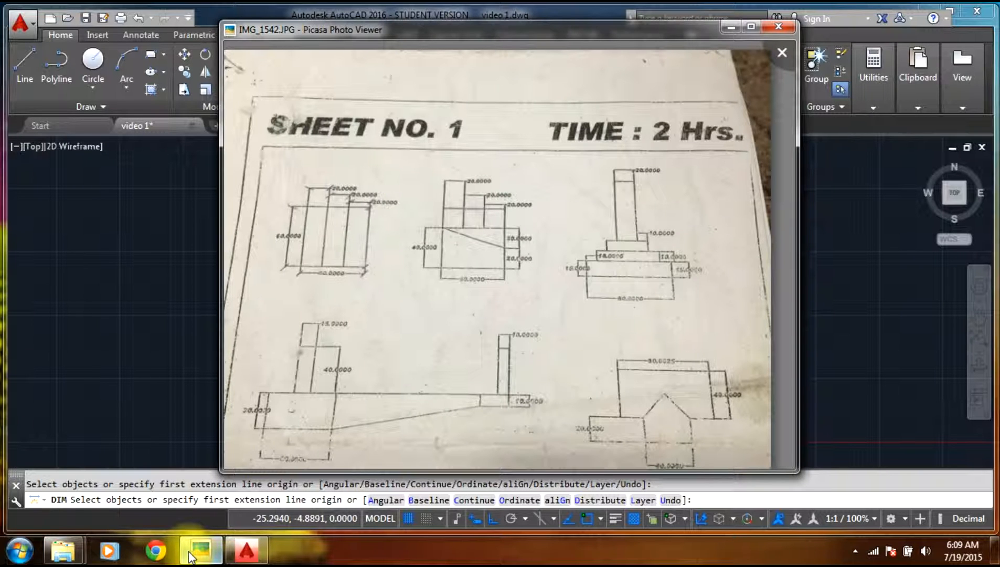
{"action": "left_click", "coordinate": [190, 551]}
{"action": "scroll", "coordinate": [352, 278], "scroll_direction": "down", "scroll_amount": 4}
{"action": "left_click", "coordinate": [312, 56]}
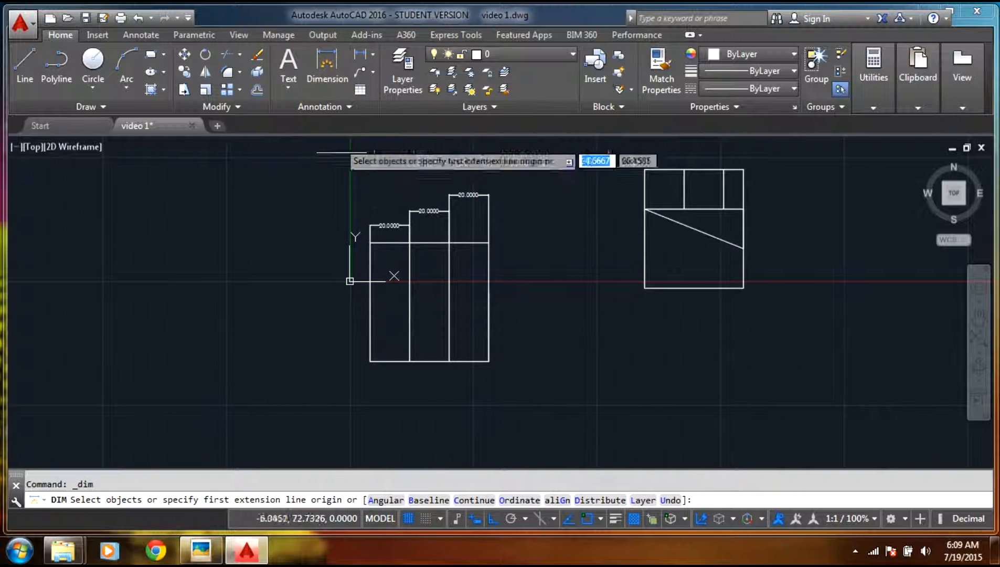
{"action": "left_click", "coordinate": [370, 242]}
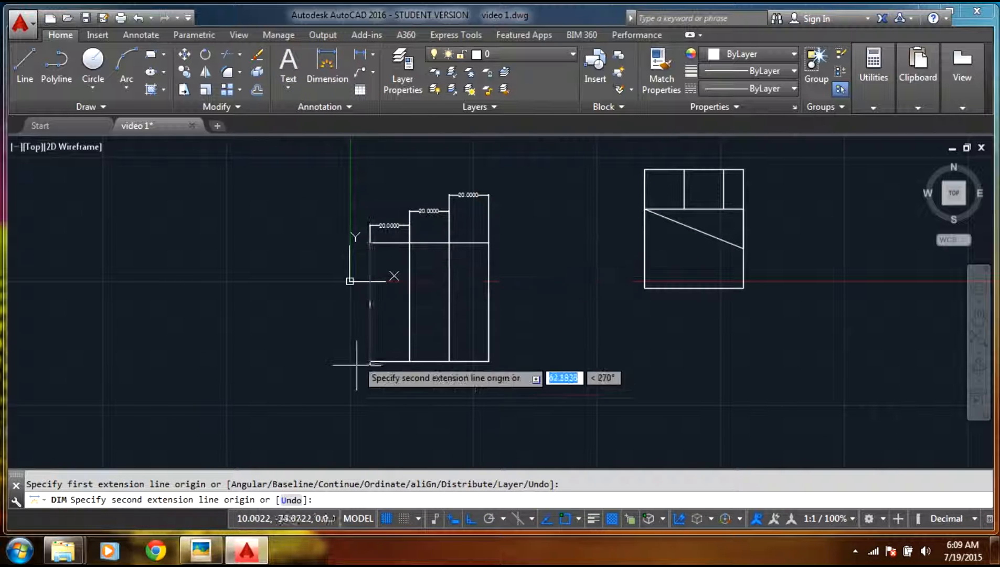
{"action": "left_click", "coordinate": [370, 361]}
{"action": "left_click", "coordinate": [327, 361]}
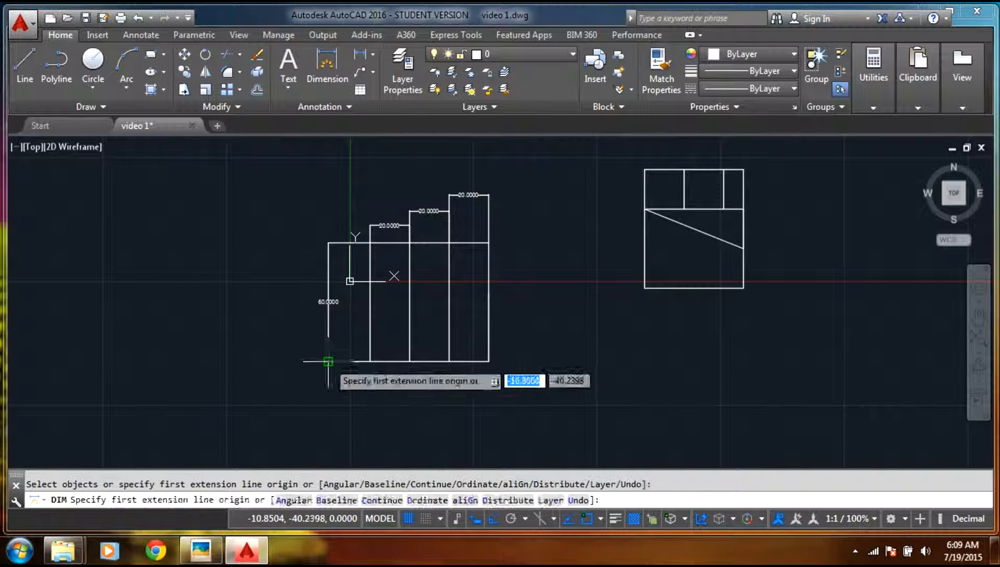
- Dimension the rectangle's overall width along its bottom edge, with the dimension line below it
{"action": "left_click", "coordinate": [370, 361]}
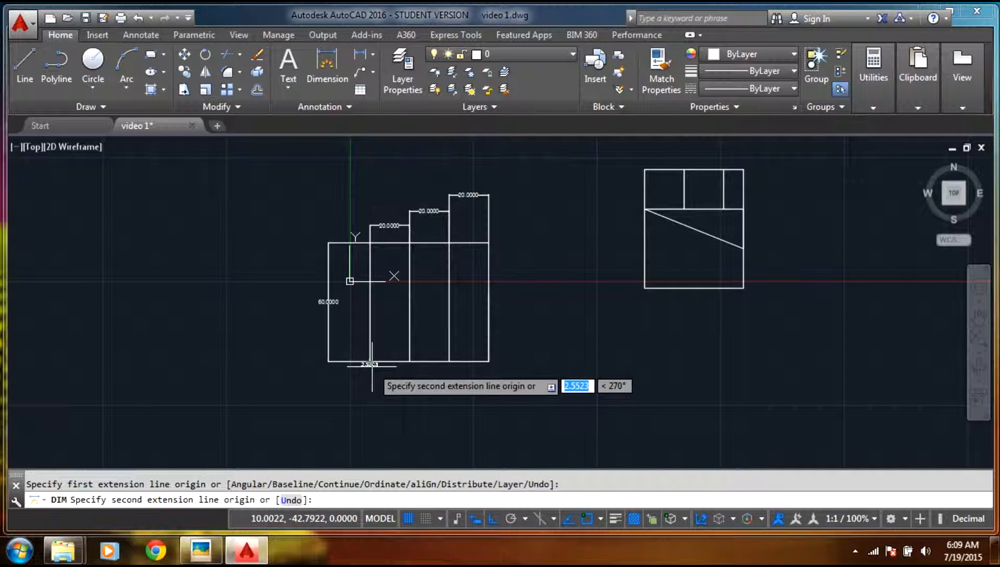
{"action": "left_click", "coordinate": [488, 361]}
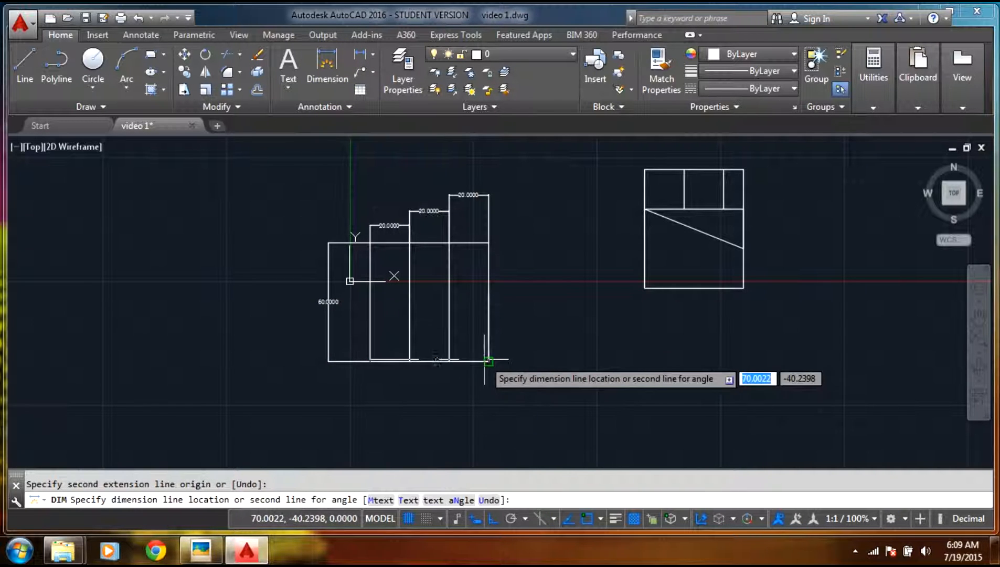
{"action": "left_click", "coordinate": [485, 390]}
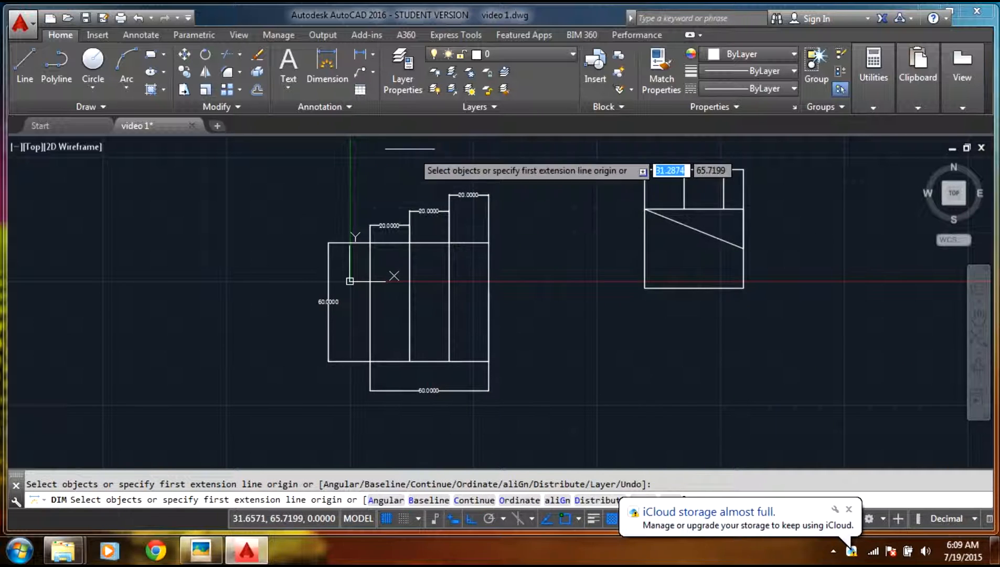
{"action": "scroll", "coordinate": [373, 218], "scroll_direction": "up", "scroll_amount": 4}
{"action": "scroll", "coordinate": [373, 218], "scroll_direction": "down", "scroll_amount": 4}
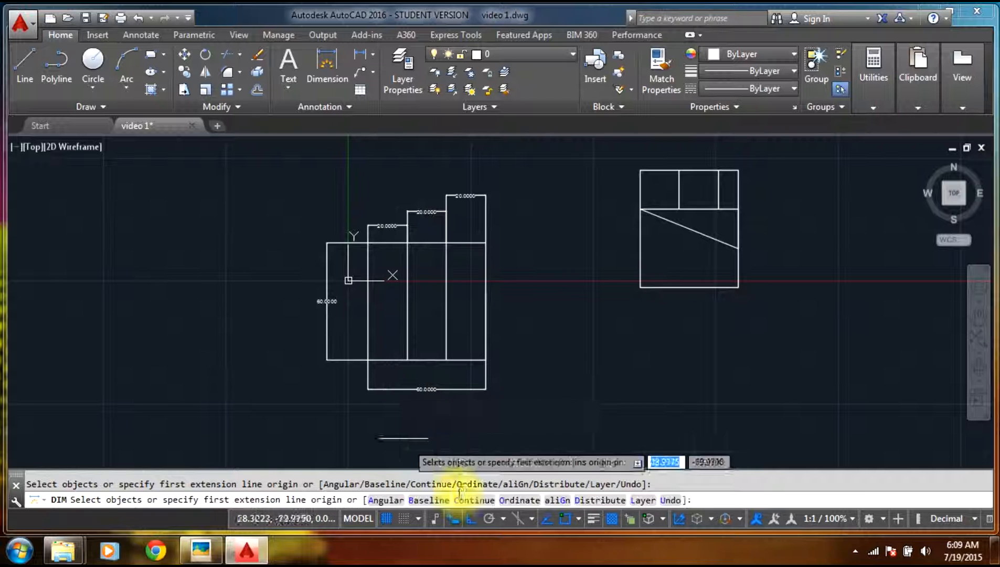
- Open the Standard dimension style for modification from the Dimension Style Manager
{"action": "scroll", "coordinate": [362, 388], "scroll_direction": "up", "scroll_amount": 6}
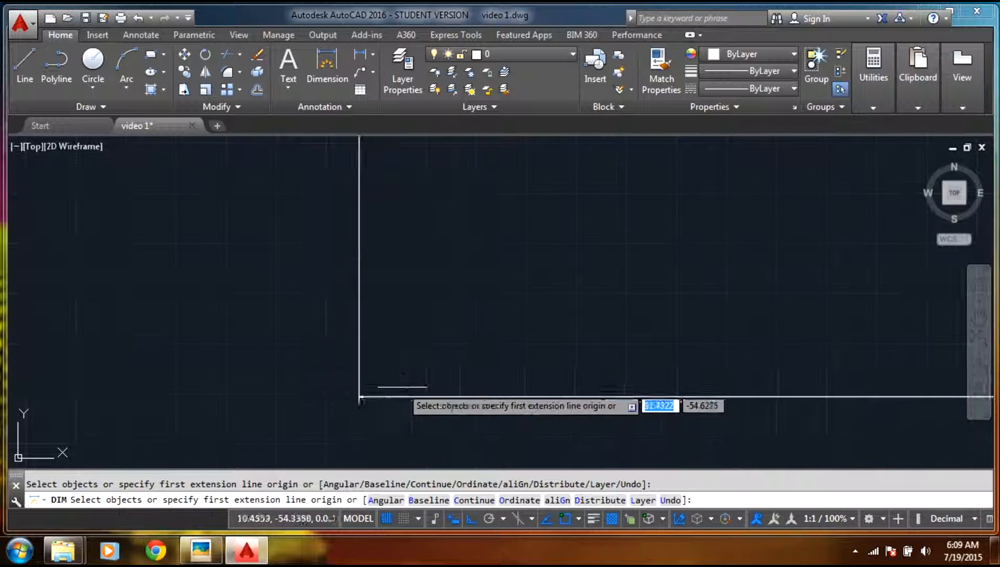
{"action": "scroll", "coordinate": [201, 424], "scroll_direction": "down", "scroll_amount": 6}
{"action": "scroll", "coordinate": [117, 356], "scroll_direction": "up", "scroll_amount": 5}
{"action": "scroll", "coordinate": [199, 362], "scroll_direction": "down", "scroll_amount": 5}
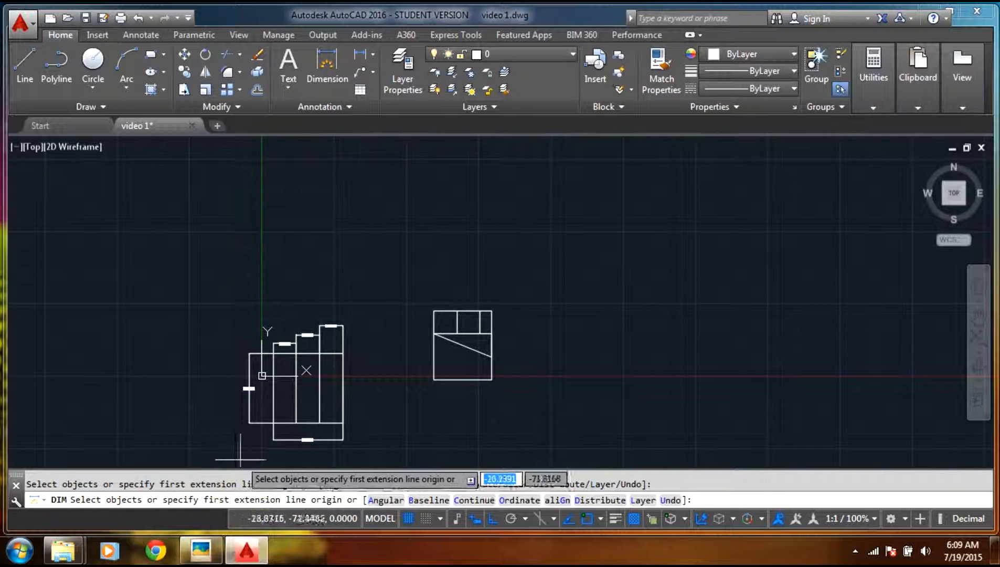
{"action": "scroll", "coordinate": [244, 454], "scroll_direction": "up", "scroll_amount": 2}
{"action": "left_click", "coordinate": [330, 104]}
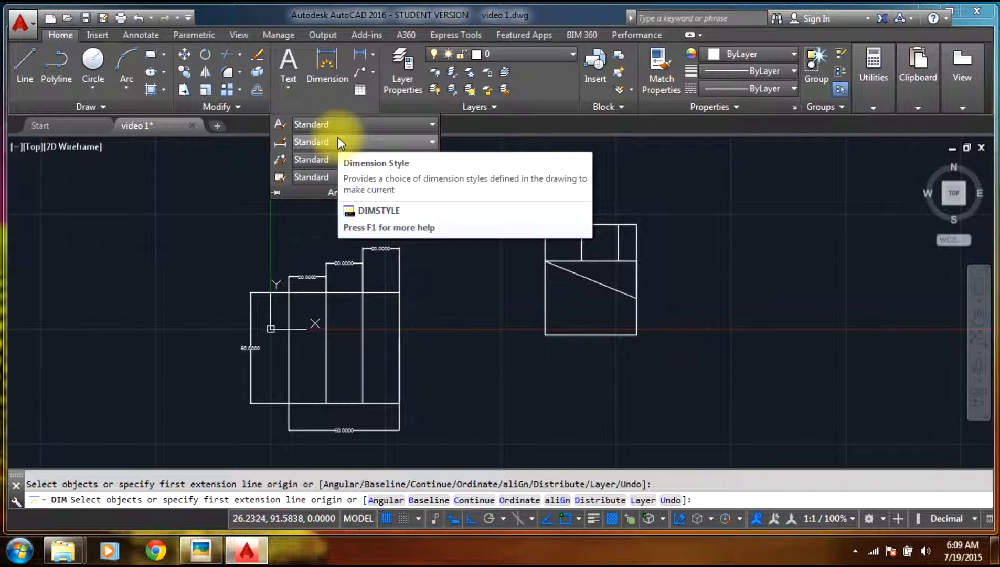
{"action": "left_click", "coordinate": [338, 142]}
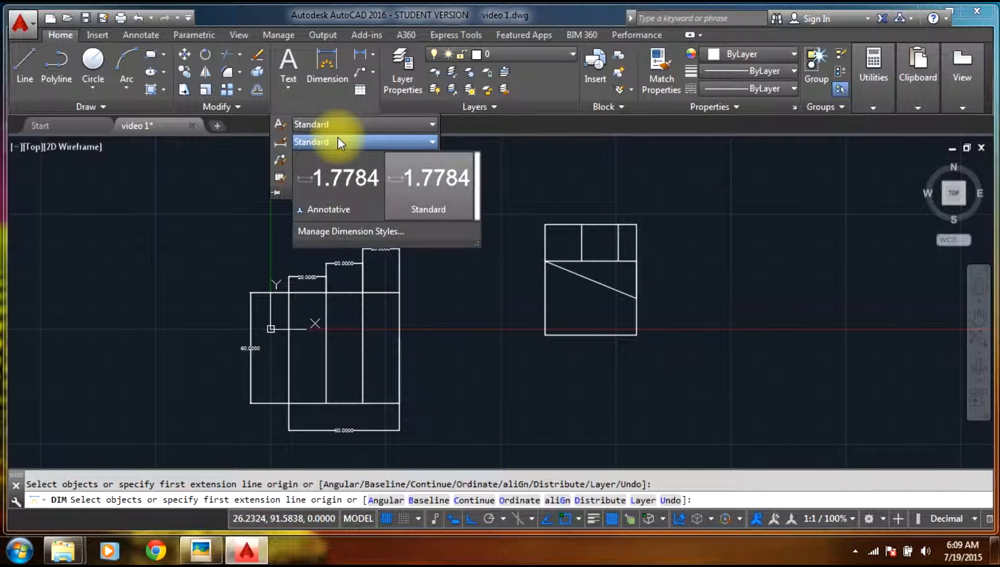
{"action": "left_click", "coordinate": [359, 226]}
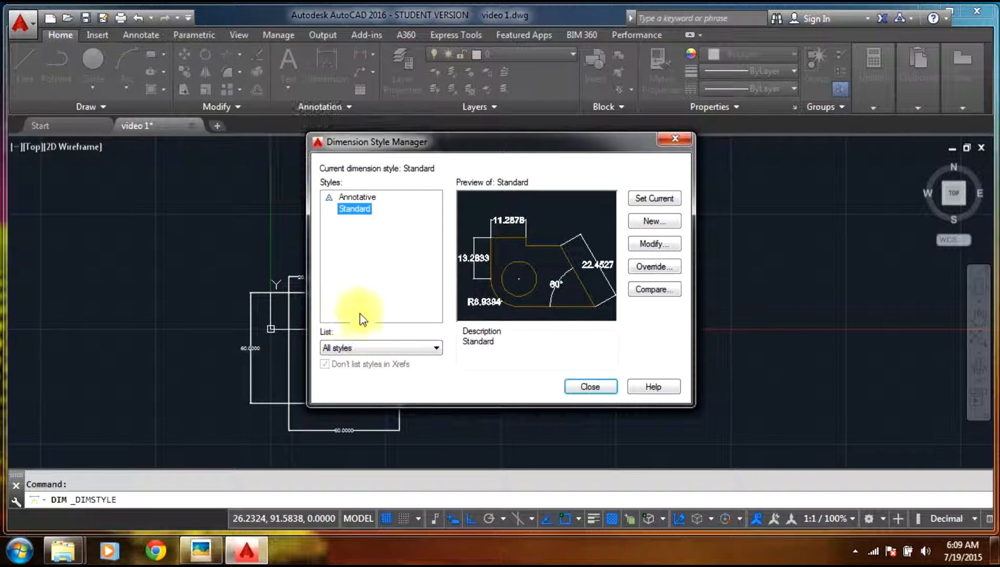
{"action": "left_click", "coordinate": [651, 245]}
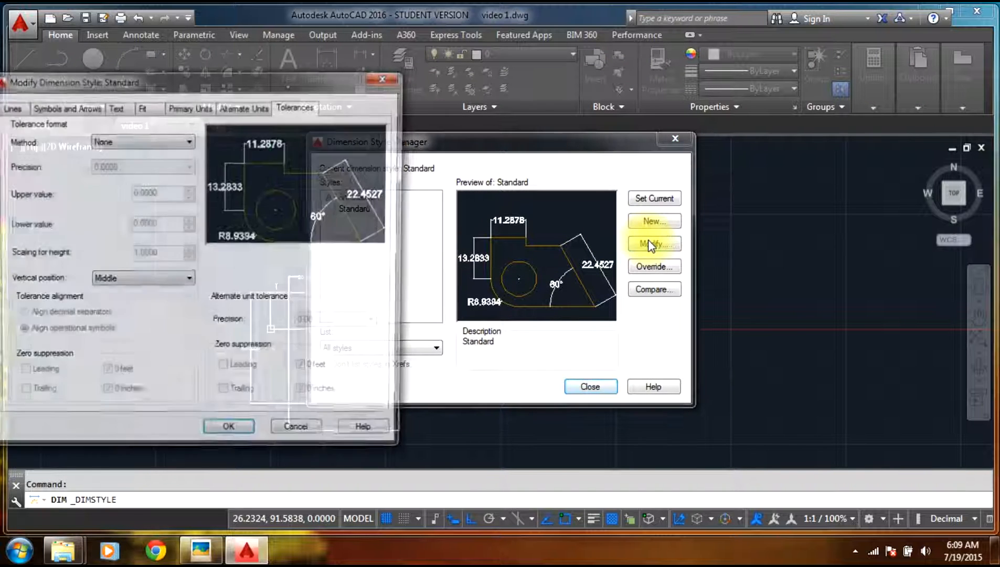
{"action": "left_click_drag", "start_coordinate": [234, 84], "coordinate": [563, 79]}
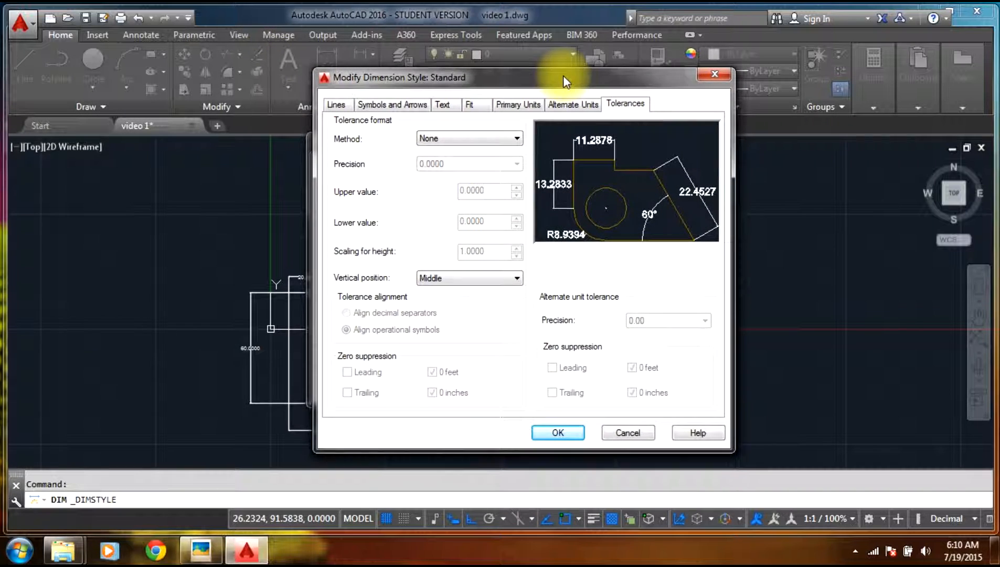
- Set the Standard dimension style's arrow size to 2 and apply the change to the drawing
{"action": "left_click", "coordinate": [345, 101]}
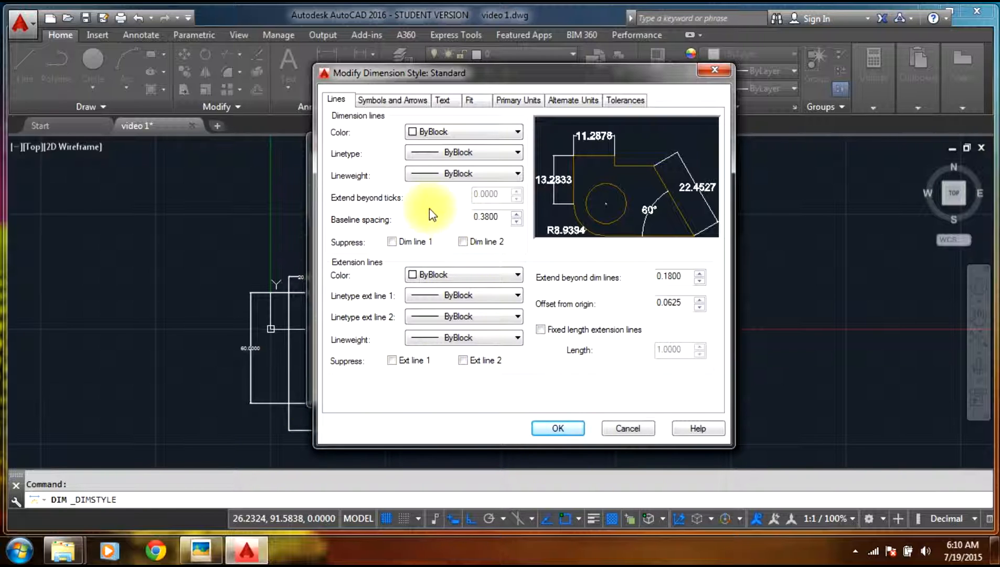
{"action": "left_click", "coordinate": [397, 101]}
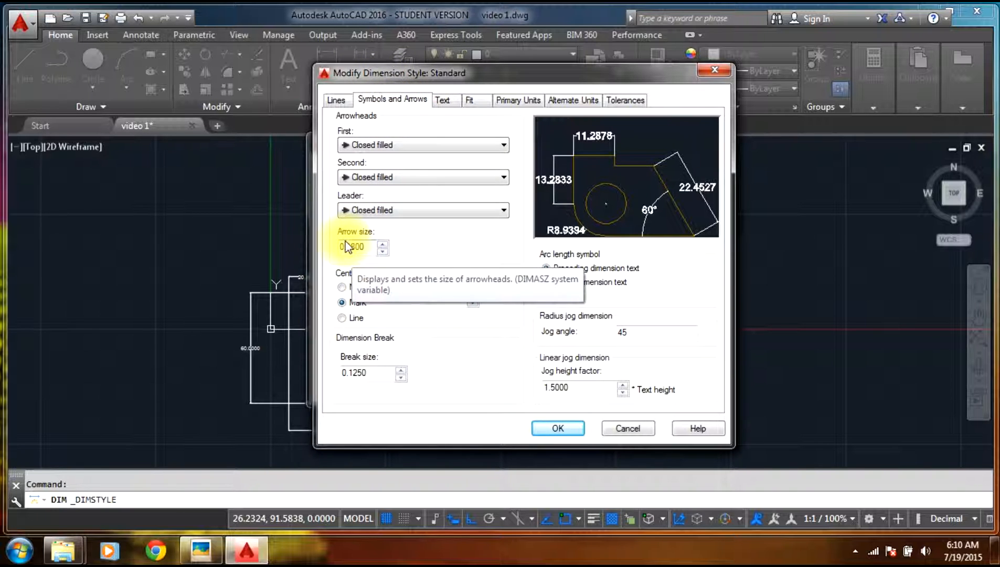
{"action": "left_click", "coordinate": [368, 250]}
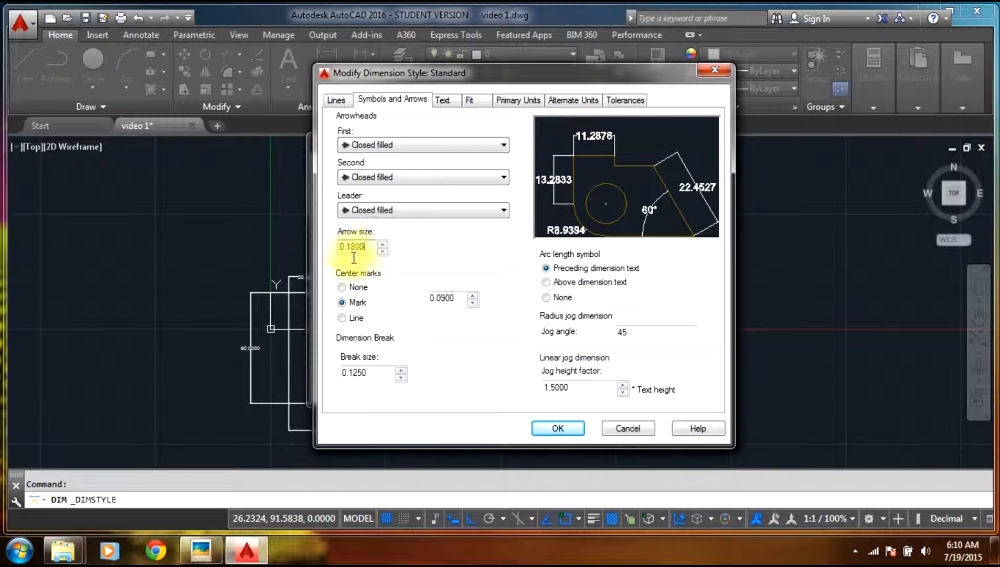
{"action": "double_click", "coordinate": [361, 250]}
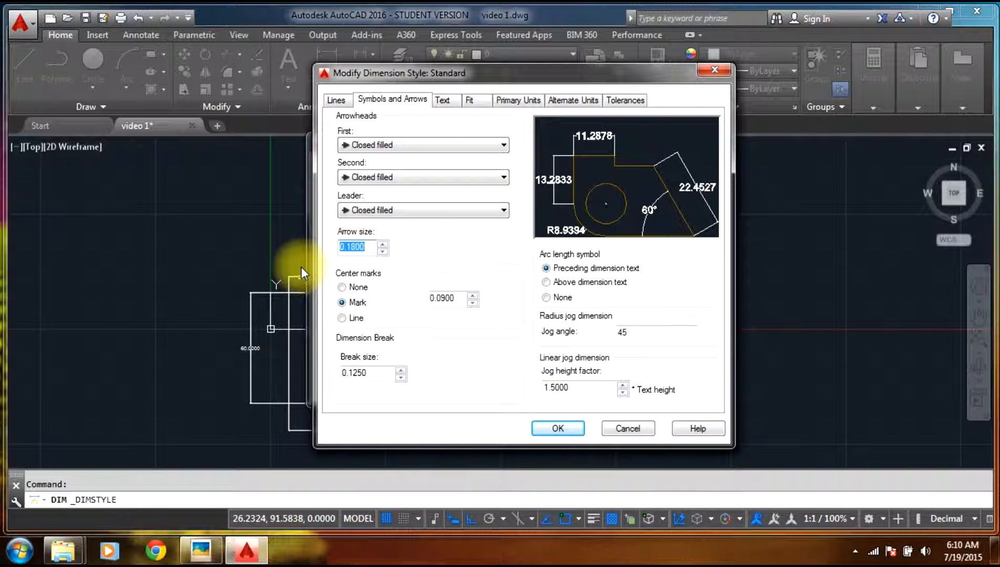
{"action": "type", "text": "2"}
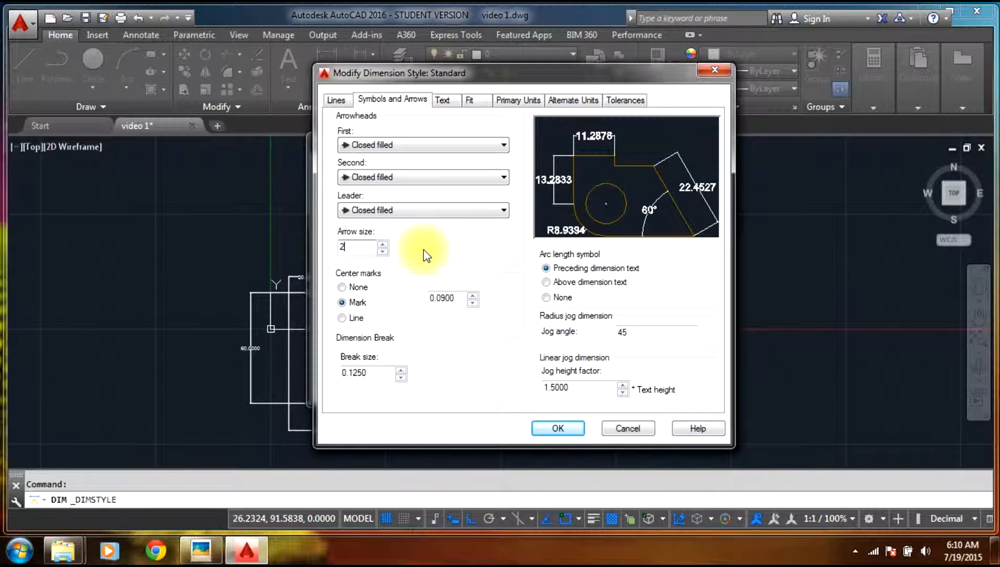
{"action": "left_click", "coordinate": [448, 297]}
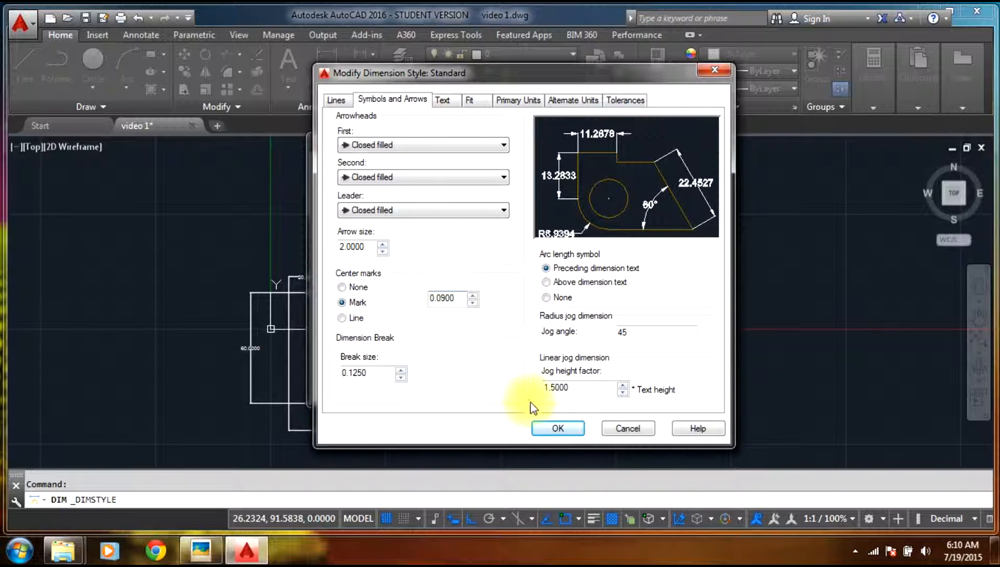
{"action": "left_click", "coordinate": [556, 428]}
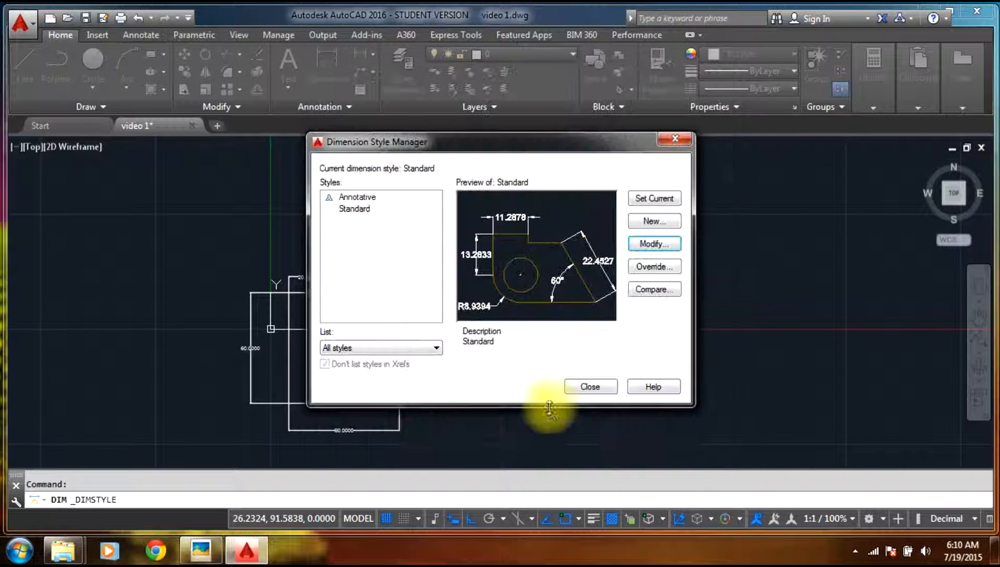
{"action": "left_click", "coordinate": [578, 385]}
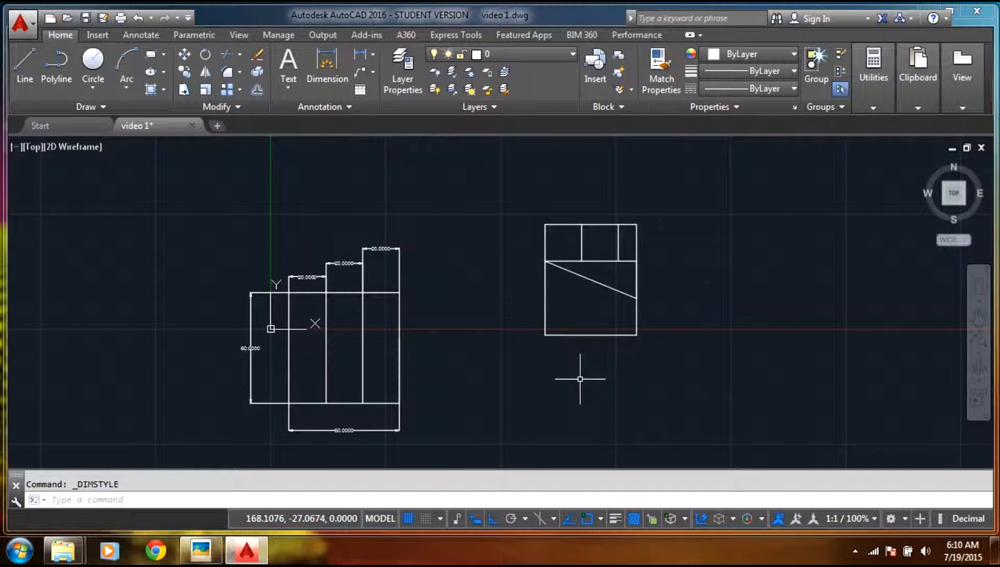
- Check the reference photo and dimension the second figure's left side from the sloped line's start down to the bottom corner
{"action": "scroll", "coordinate": [240, 388], "scroll_direction": "up", "scroll_amount": 4}
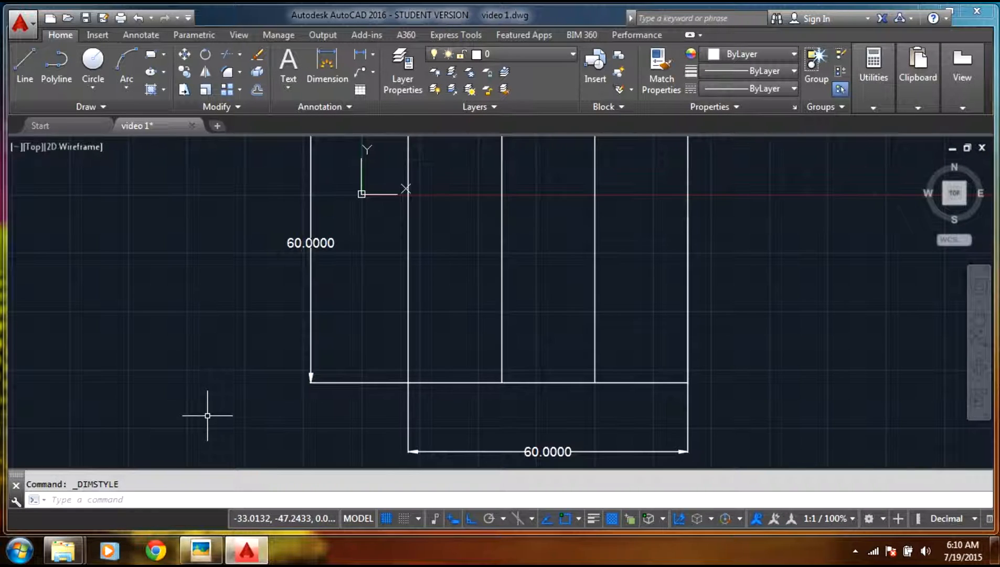
{"action": "scroll", "coordinate": [215, 398], "scroll_direction": "down", "scroll_amount": 2}
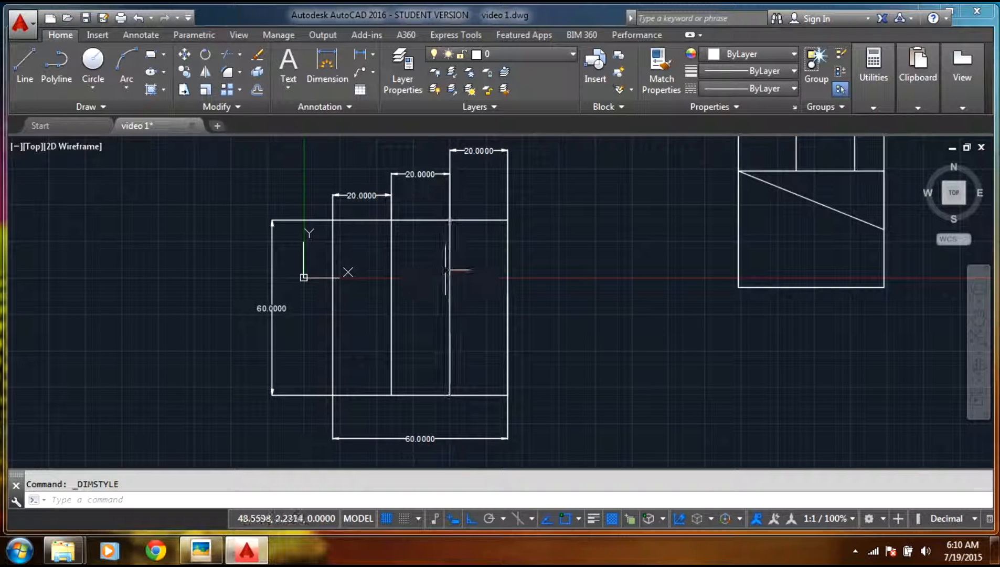
{"action": "scroll", "coordinate": [446, 254], "scroll_direction": "down", "scroll_amount": 2}
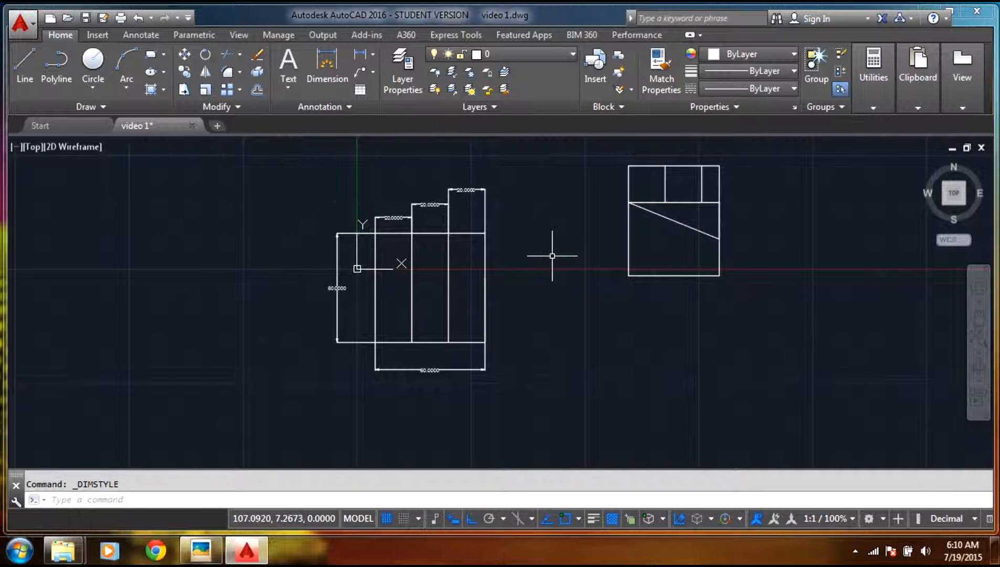
{"action": "scroll", "coordinate": [542, 264], "scroll_direction": "up", "scroll_amount": 4}
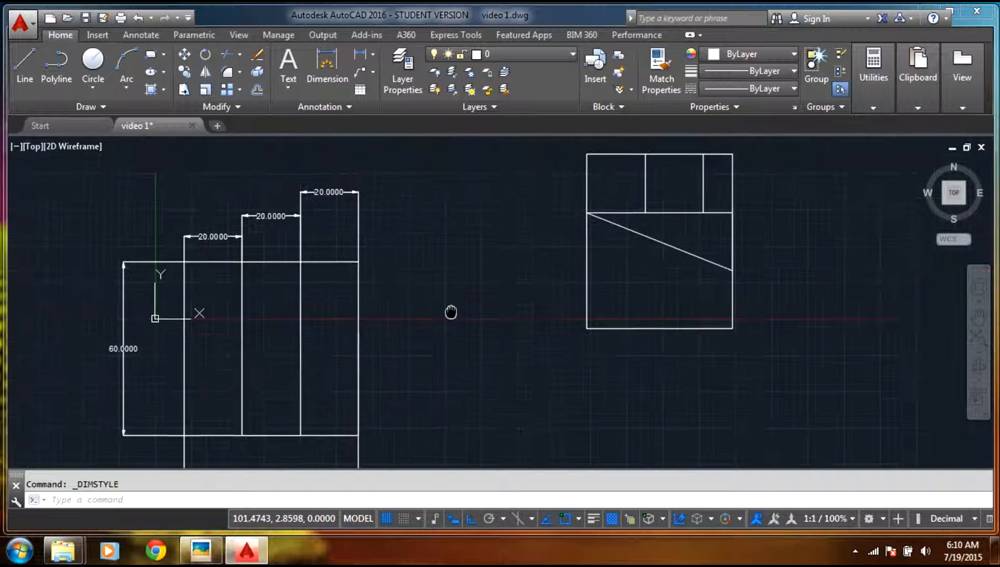
{"action": "scroll", "coordinate": [416, 298], "scroll_direction": "down", "scroll_amount": 2}
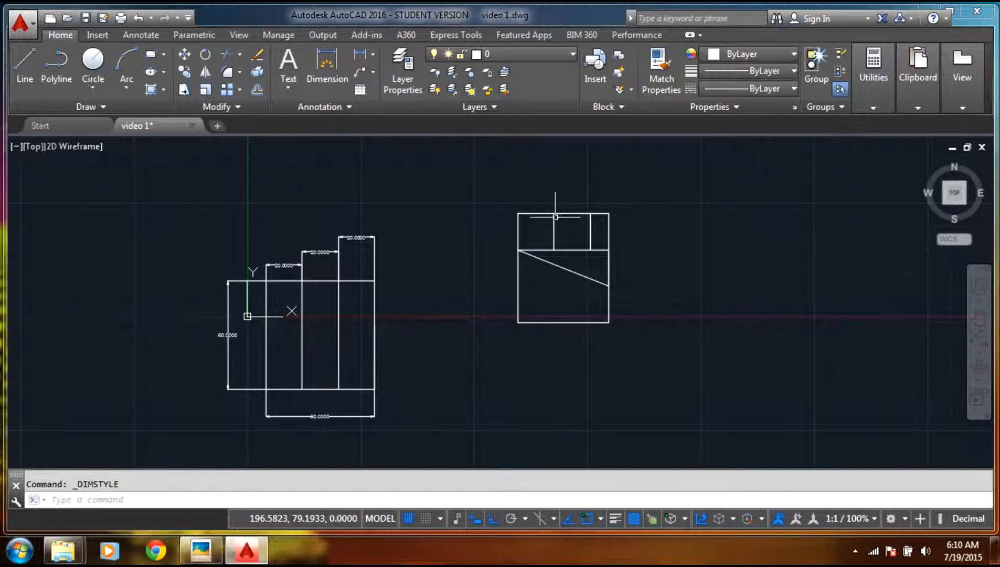
{"action": "left_click", "coordinate": [201, 549]}
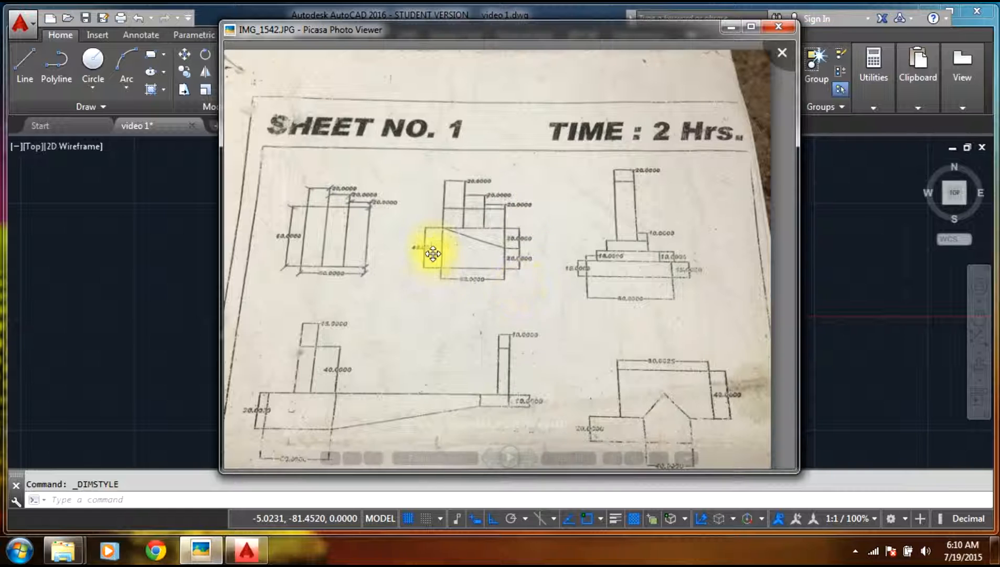
{"action": "left_click", "coordinate": [728, 31]}
{"action": "left_click", "coordinate": [334, 73]}
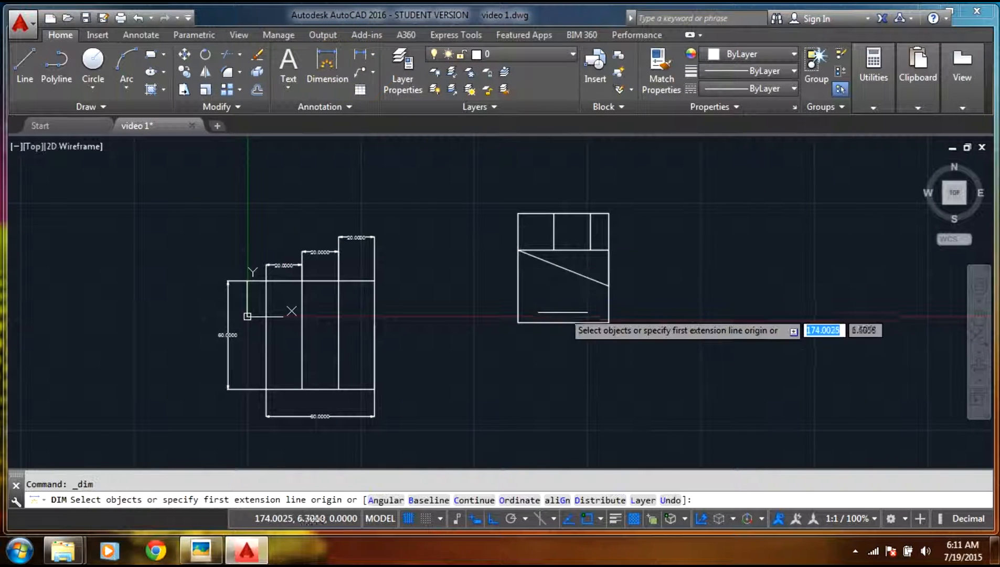
{"action": "left_click", "coordinate": [518, 250]}
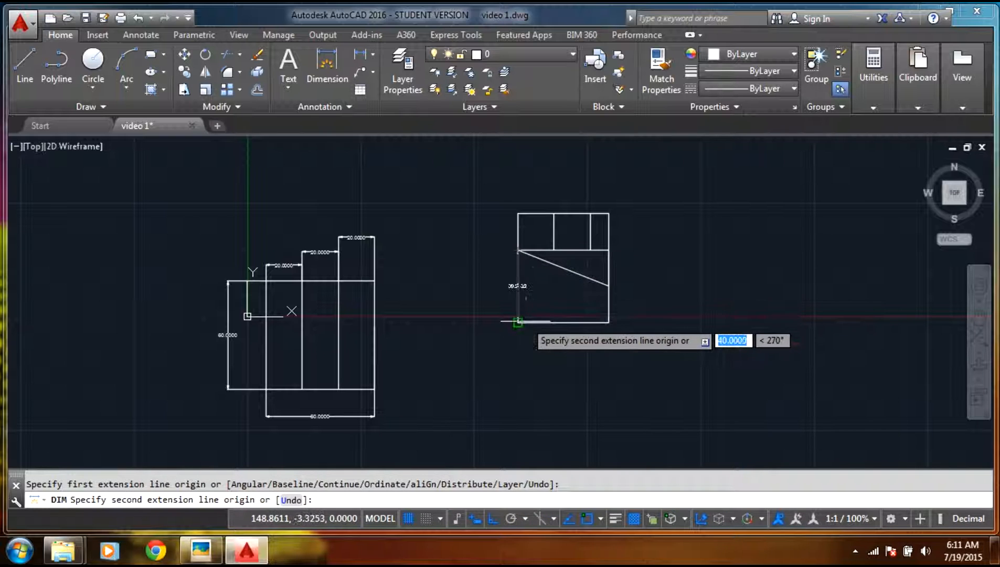
{"action": "left_click", "coordinate": [518, 322]}
{"action": "left_click", "coordinate": [474, 321]}
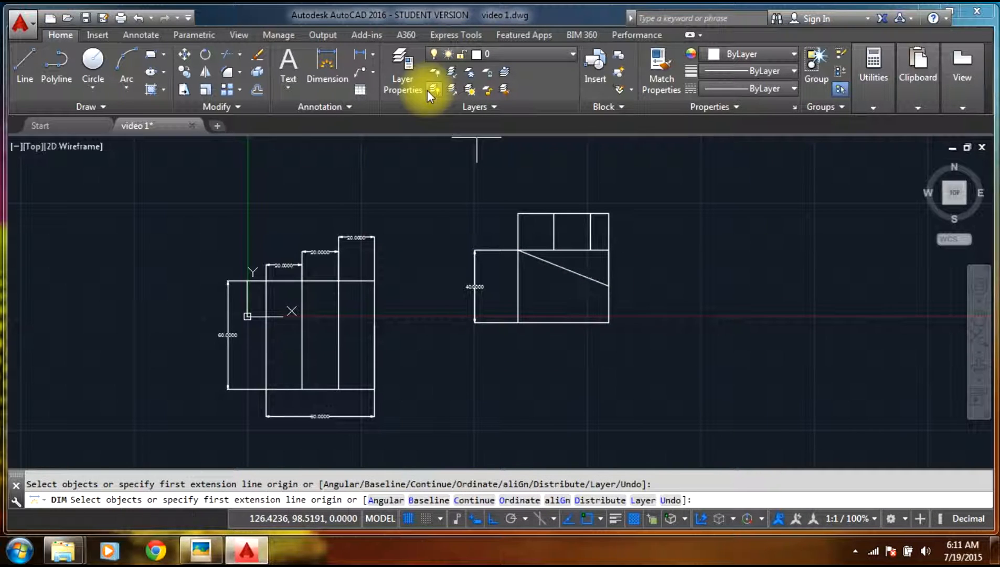
- Dimension the second figure's overall width along its bottom edge, with the dimension line below it
{"action": "left_click", "coordinate": [343, 69]}
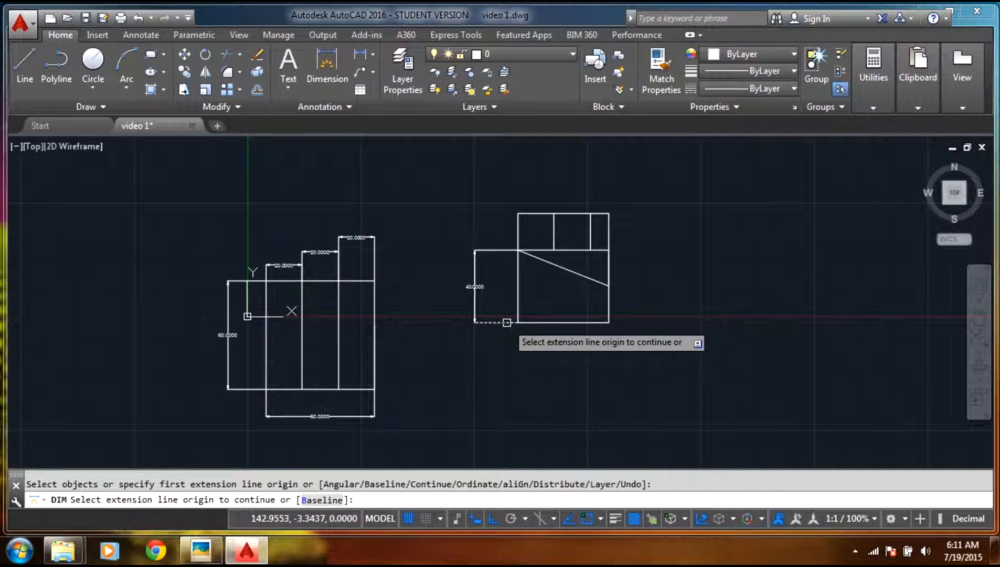
{"action": "left_click", "coordinate": [517, 322]}
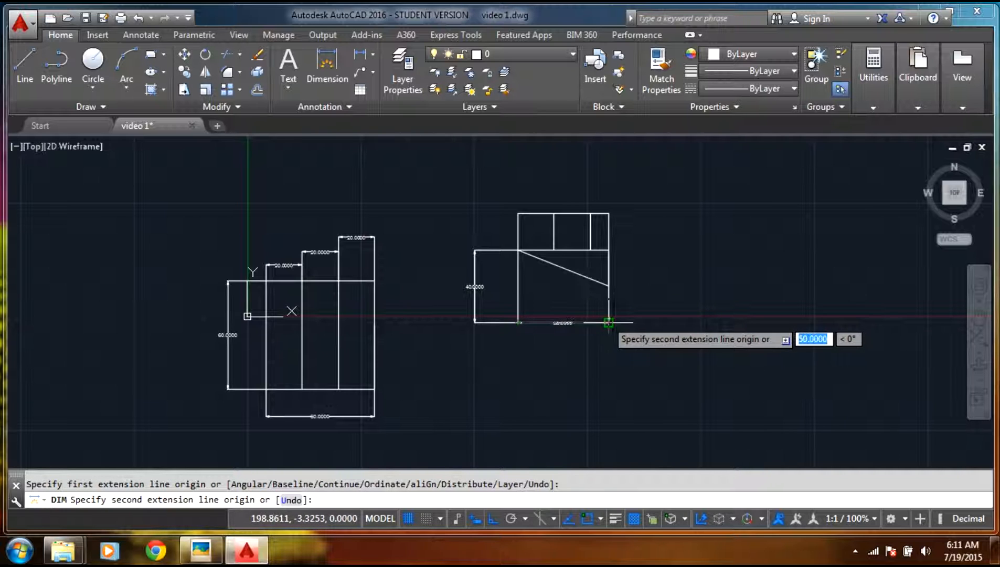
{"action": "left_click", "coordinate": [609, 322]}
{"action": "left_click", "coordinate": [609, 348]}
- Dimension the second figure's right-side segments above and below the sloped line's end, placing the lower dimension line farther out
{"action": "left_click", "coordinate": [346, 68]}
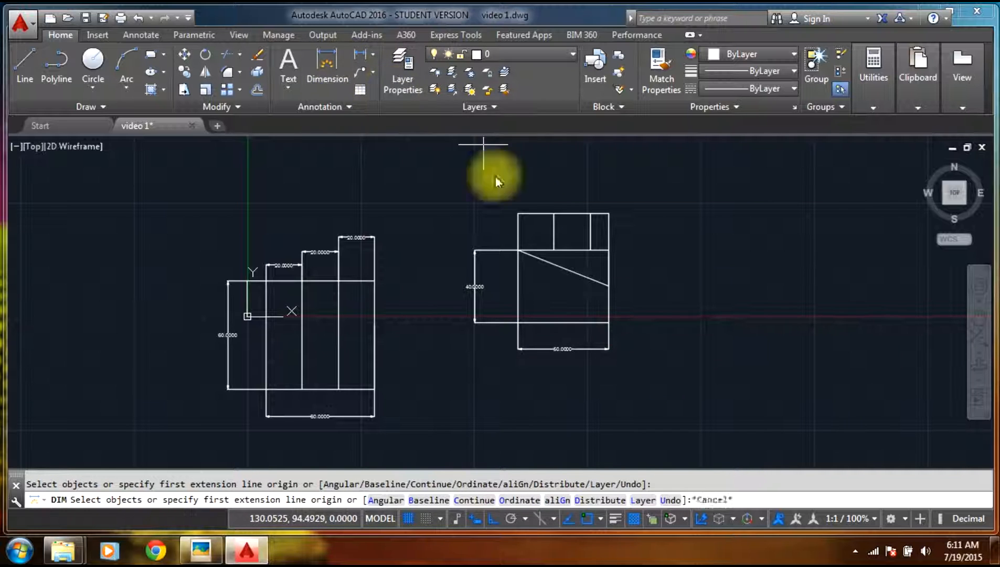
{"action": "left_click", "coordinate": [609, 250]}
{"action": "left_click", "coordinate": [609, 286]}
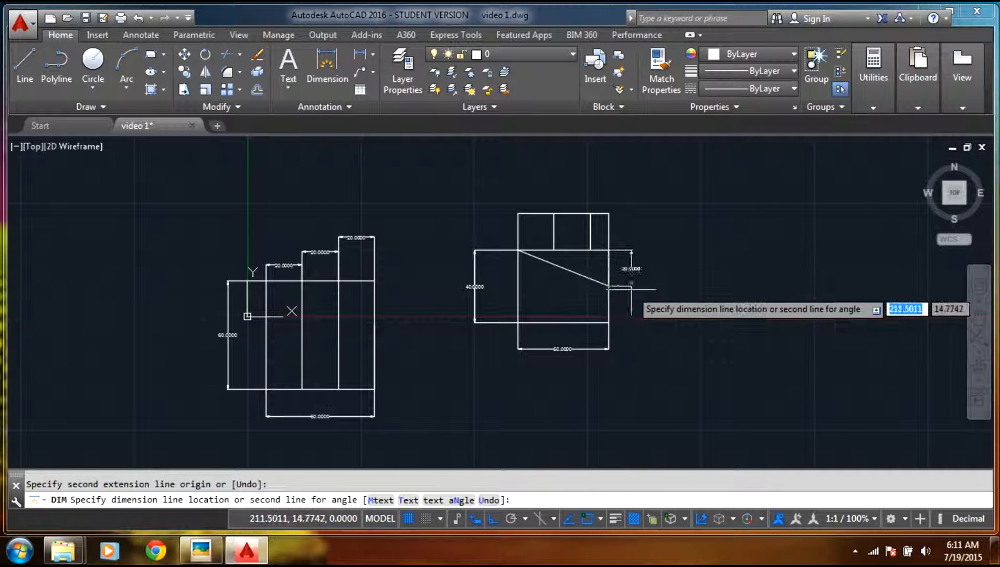
{"action": "left_click", "coordinate": [632, 288]}
{"action": "left_click", "coordinate": [291, 59]}
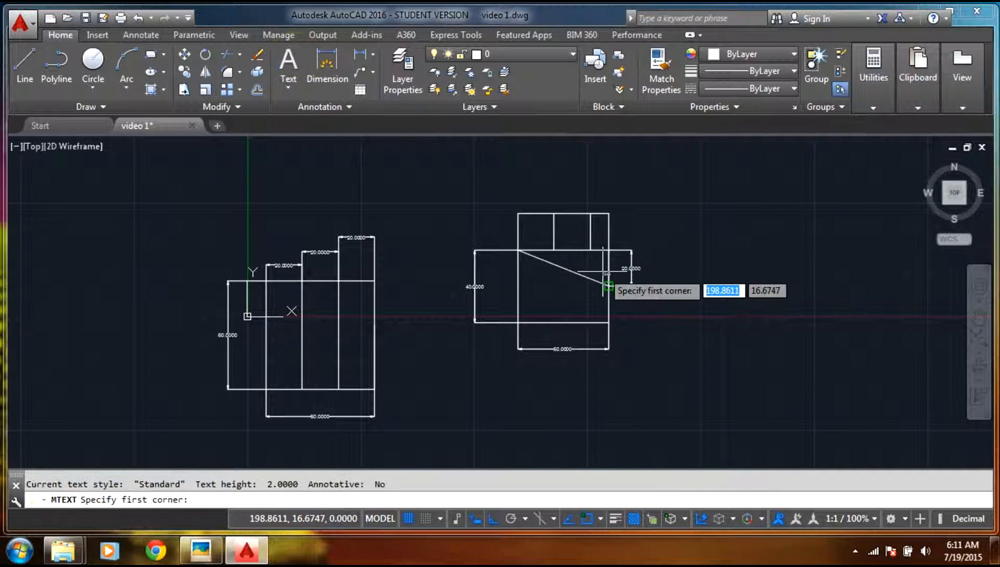
{"action": "left_click", "coordinate": [328, 63]}
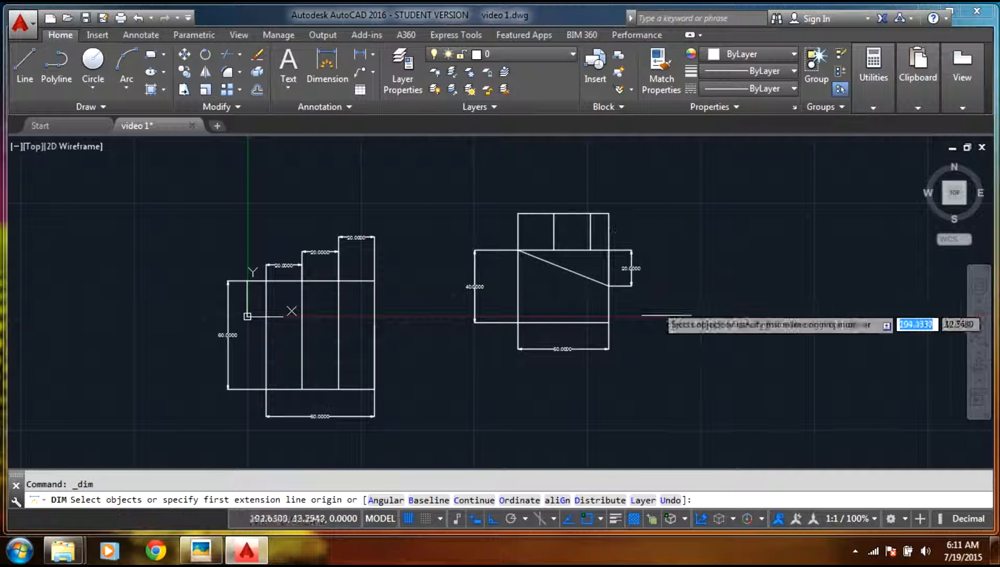
{"action": "left_click", "coordinate": [608, 285]}
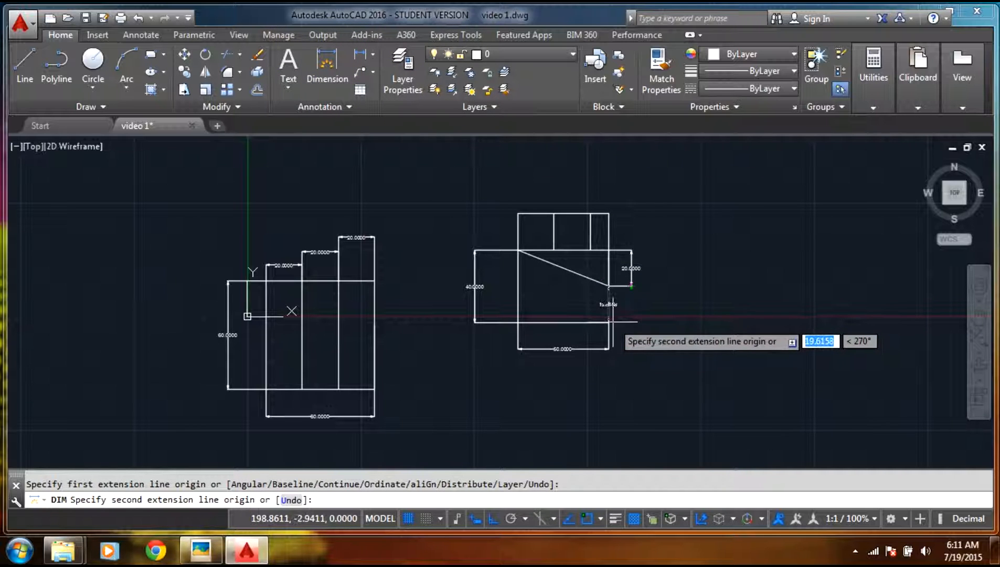
{"action": "left_click", "coordinate": [610, 321]}
{"action": "left_click", "coordinate": [647, 336]}
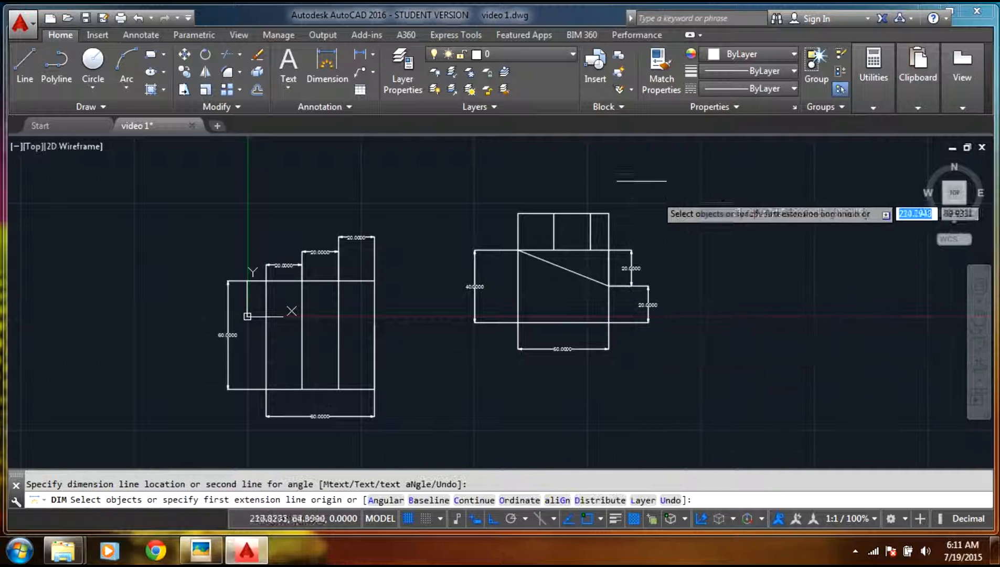
- Dimension the top widths of the second figure's first and middle compartments, placing the middle dimension line higher
{"action": "left_click", "coordinate": [518, 213]}
{"action": "left_click", "coordinate": [554, 213]}
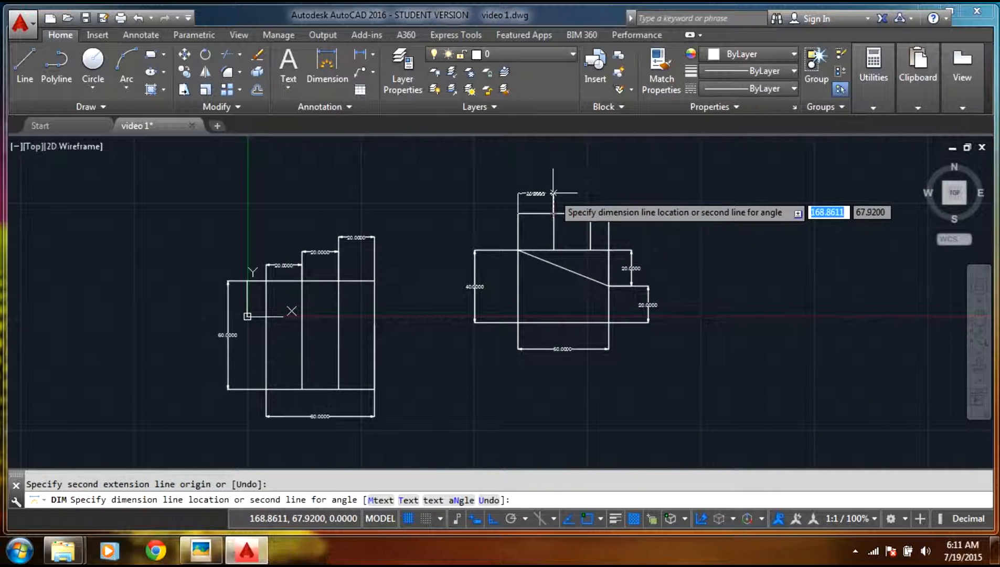
{"action": "left_click", "coordinate": [554, 193]}
{"action": "left_click", "coordinate": [553, 213]}
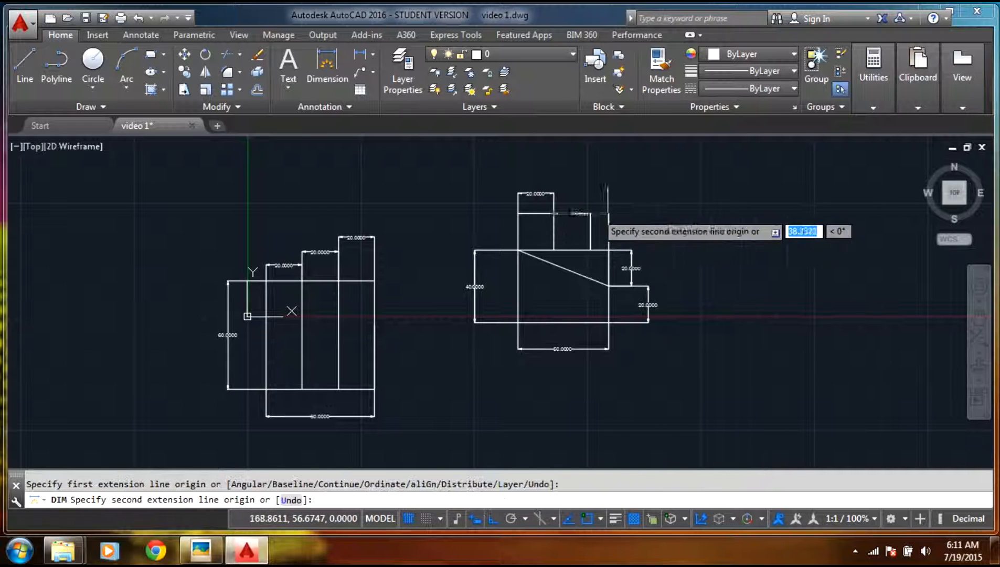
{"action": "left_click", "coordinate": [590, 213]}
{"action": "left_click", "coordinate": [581, 179]}
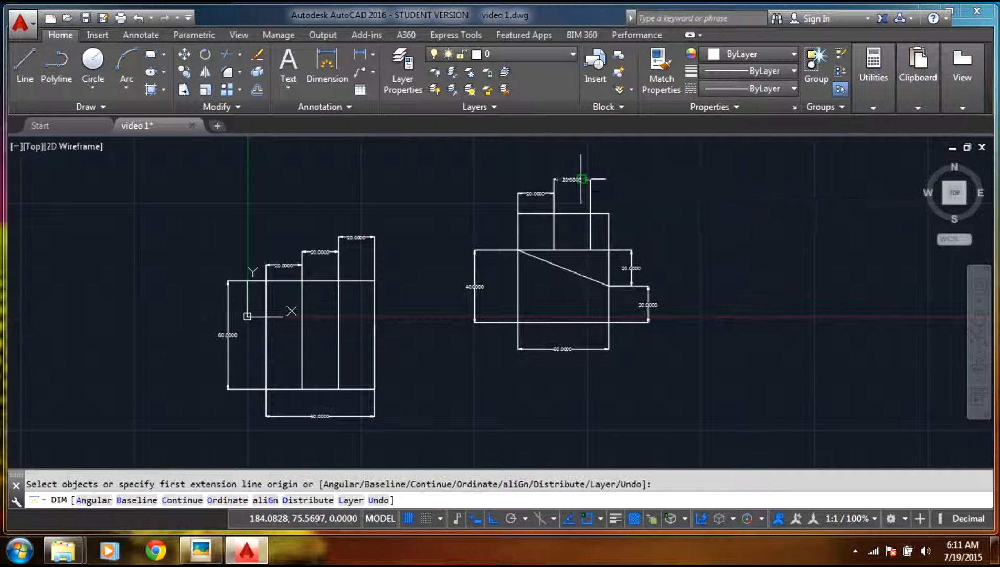
- Dimension the top width of the second figure's third compartment, placing its dimension line above the other two
{"action": "left_click", "coordinate": [590, 213]}
{"action": "left_click", "coordinate": [609, 213]}
{"action": "left_click", "coordinate": [608, 169]}
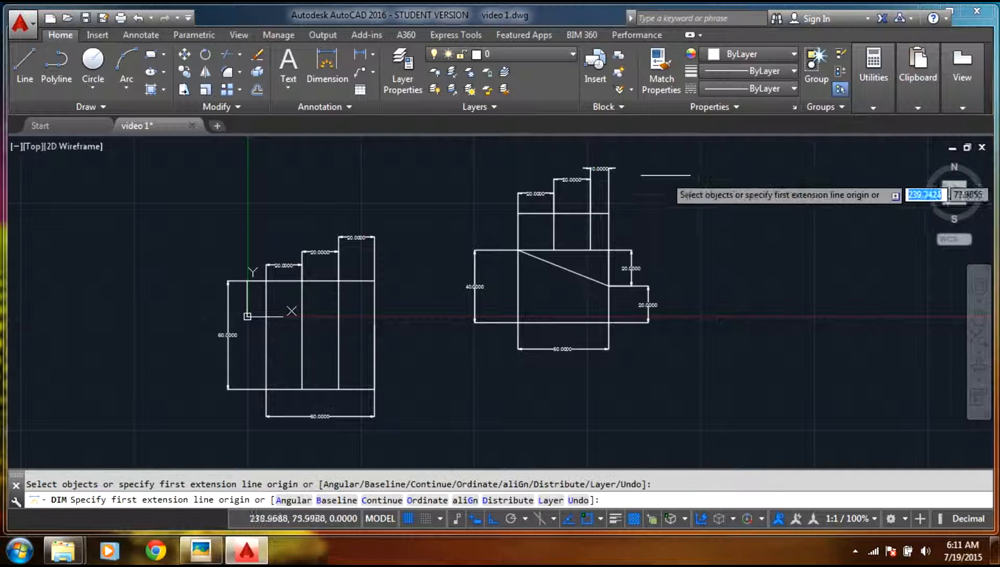
{"action": "scroll", "coordinate": [619, 163], "scroll_direction": "up", "scroll_amount": 8}
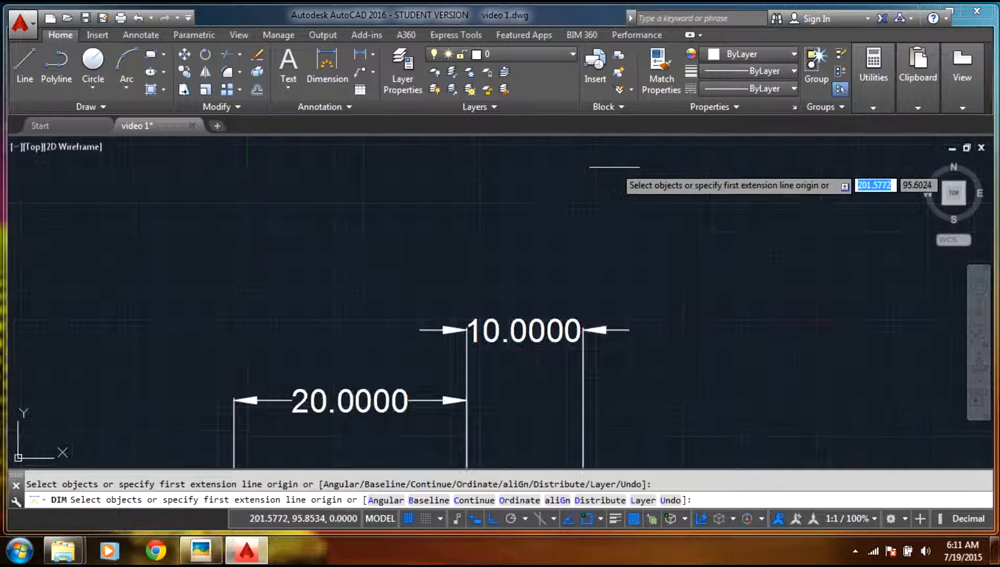
{"action": "scroll", "coordinate": [655, 157], "scroll_direction": "down", "scroll_amount": 7}
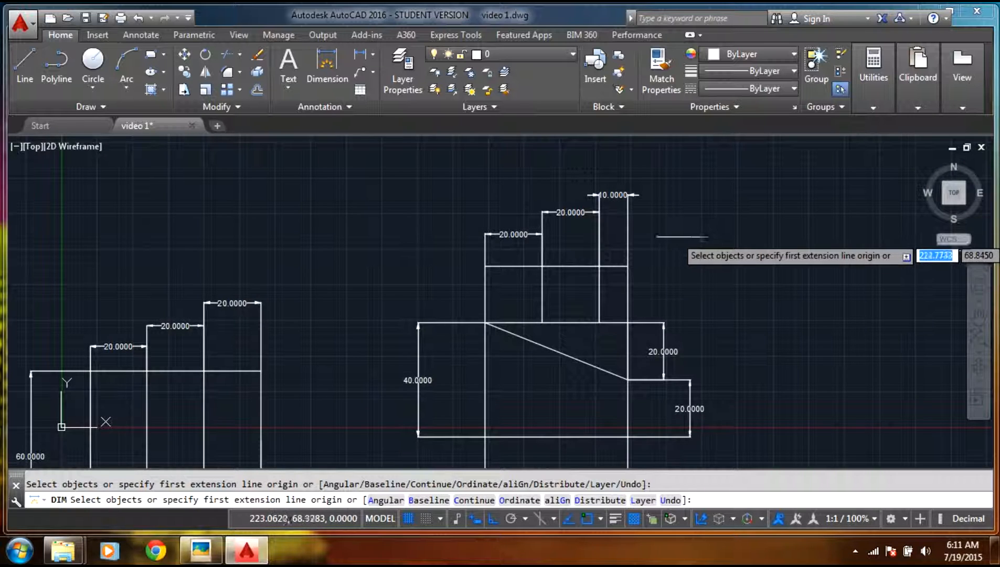
{"action": "scroll", "coordinate": [677, 234], "scroll_direction": "down", "scroll_amount": 3}
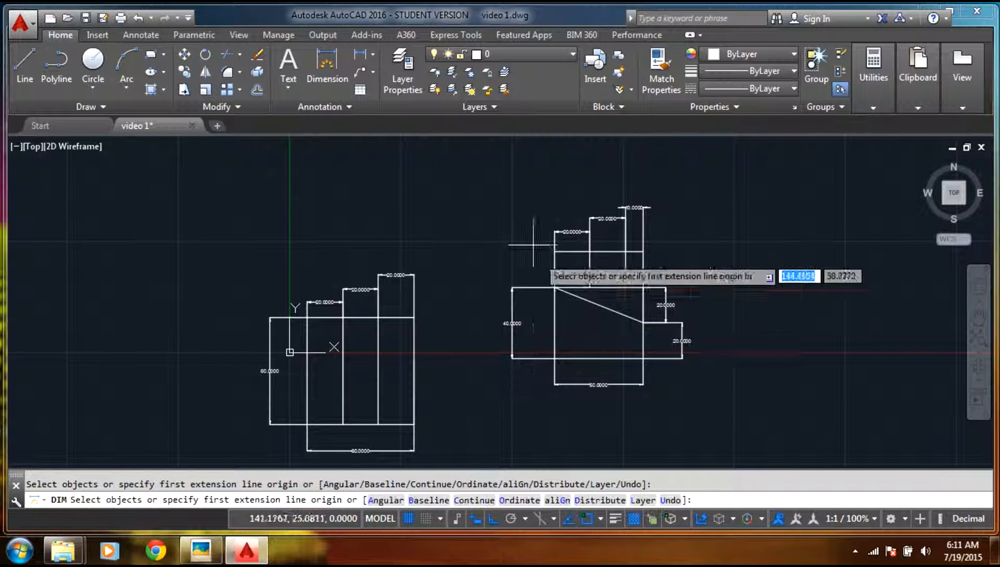
- Modify the Standard dimension style so that linear dimensions use a precision of 0.0
{"action": "left_click", "coordinate": [335, 107]}
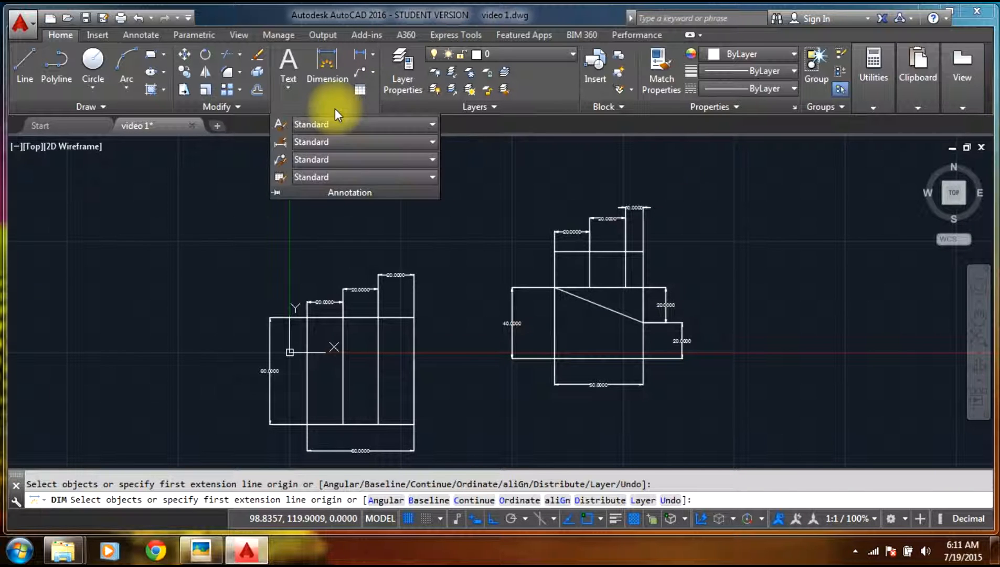
{"action": "left_click", "coordinate": [331, 141]}
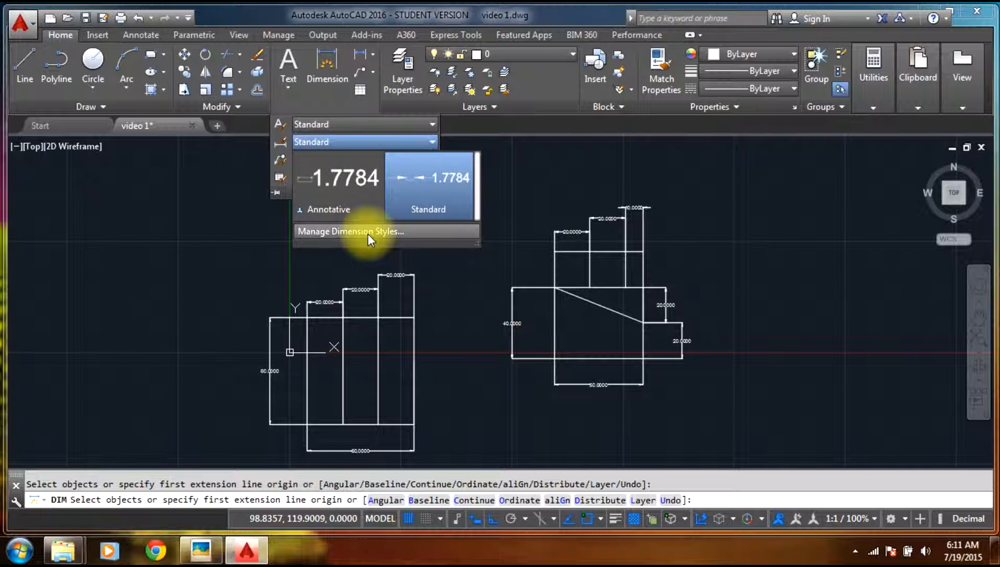
{"action": "left_click", "coordinate": [368, 233]}
{"action": "left_click", "coordinate": [670, 250]}
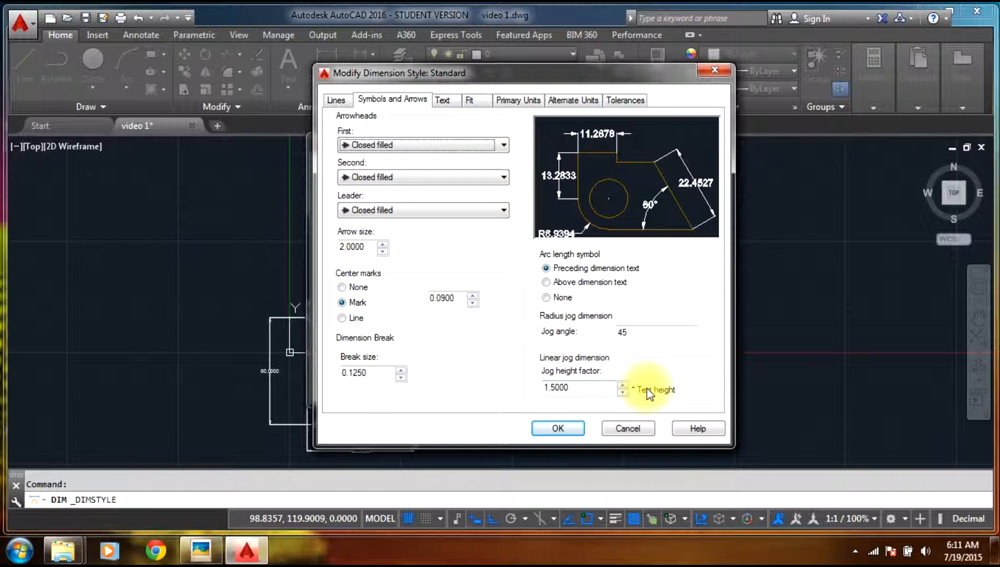
{"action": "left_click", "coordinate": [498, 109]}
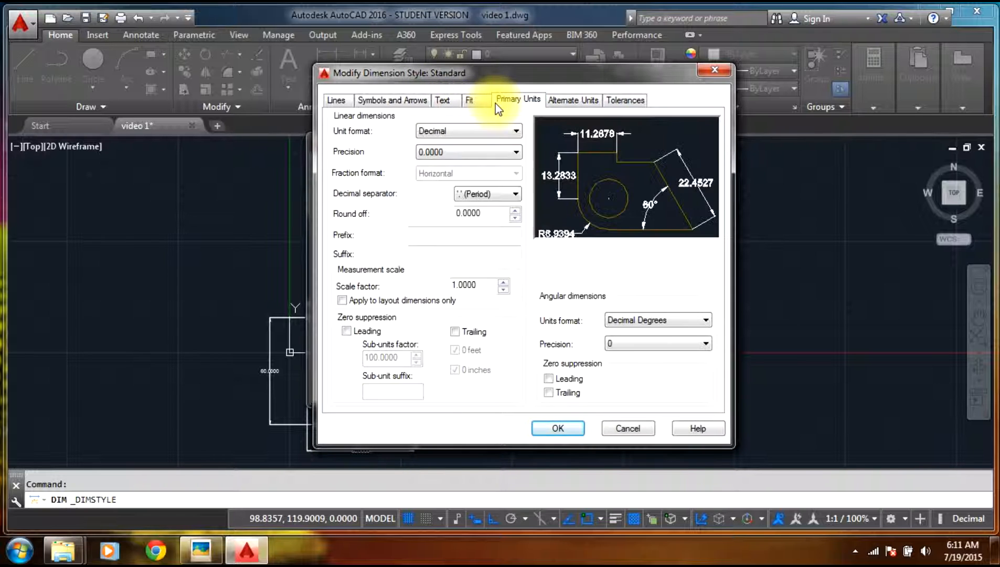
{"action": "left_click", "coordinate": [446, 153]}
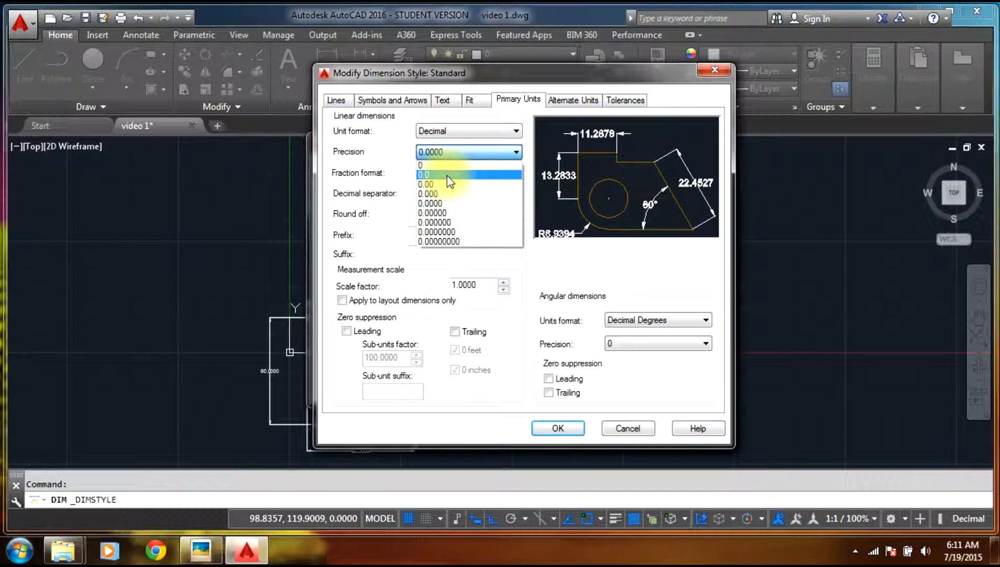
{"action": "left_click", "coordinate": [449, 176]}
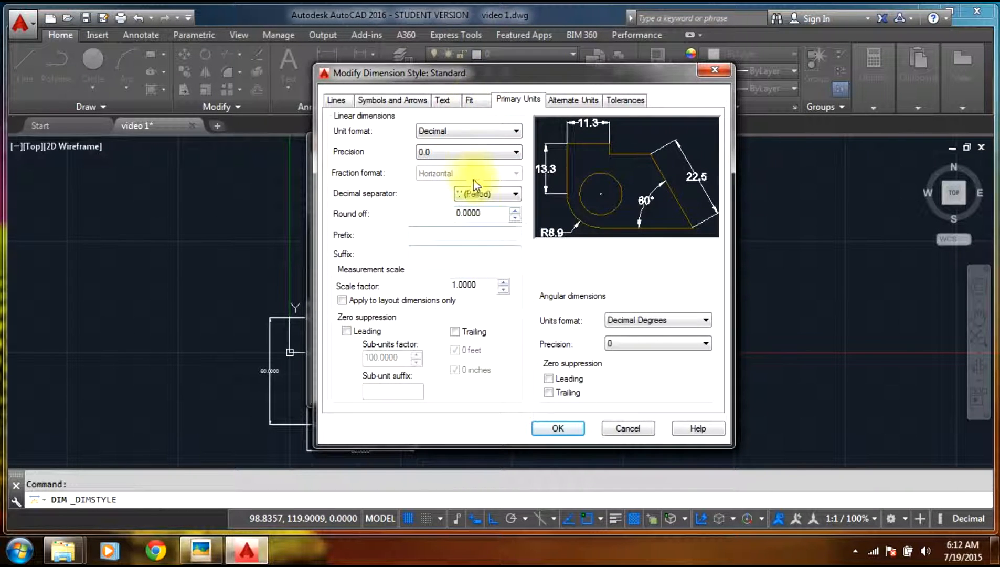
- Try yellow, magenta and red as the fill color behind the dimension text in the Standard style
{"action": "left_click", "coordinate": [474, 99]}
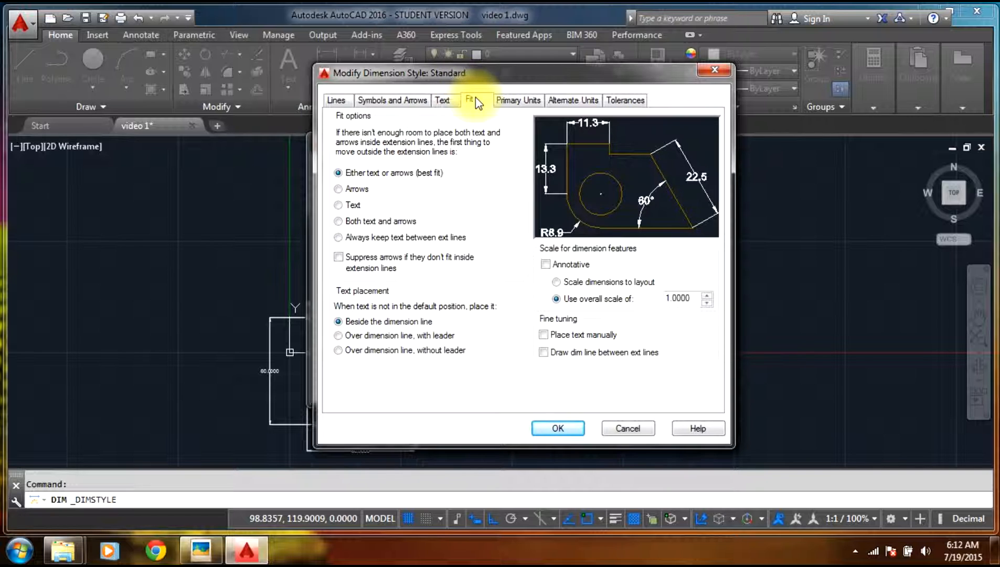
{"action": "left_click", "coordinate": [449, 100]}
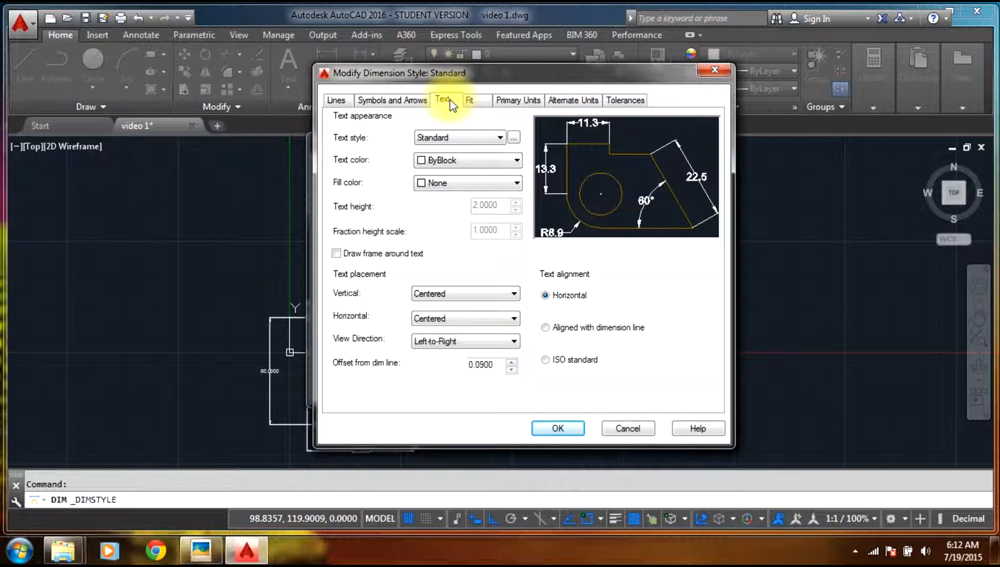
{"action": "left_click", "coordinate": [446, 188]}
{"action": "left_click", "coordinate": [446, 259]}
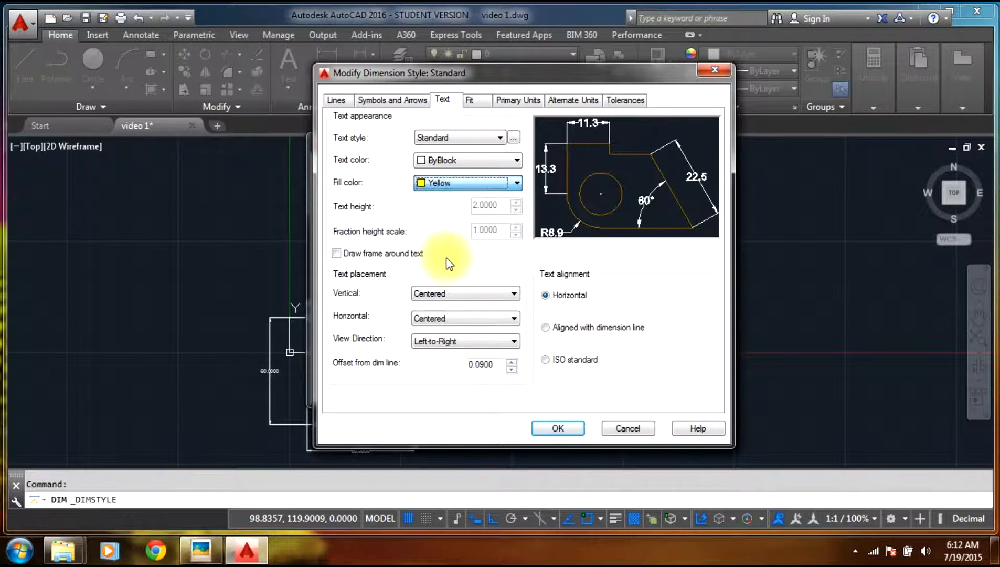
{"action": "left_click", "coordinate": [447, 184]}
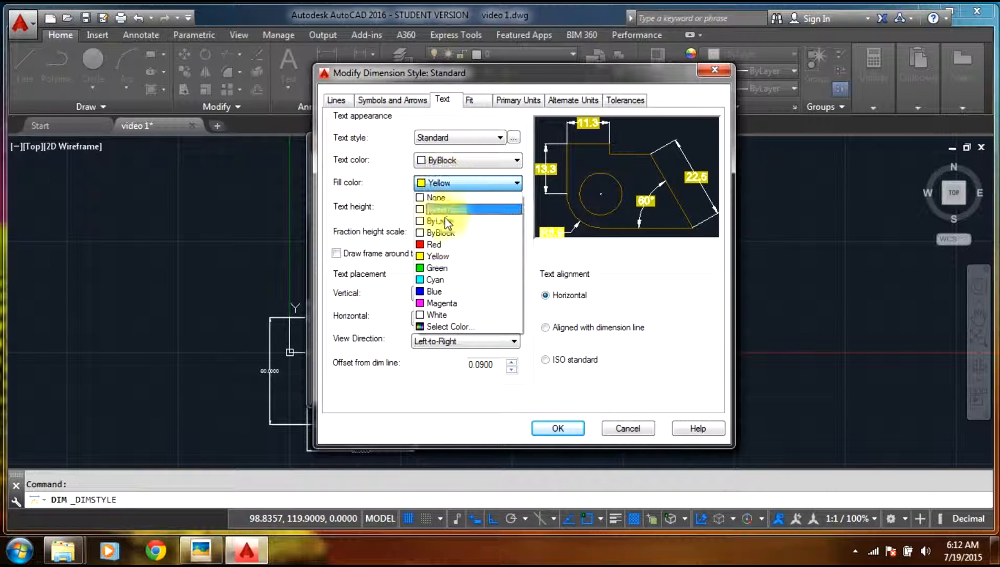
{"action": "left_click", "coordinate": [441, 305]}
{"action": "left_click", "coordinate": [446, 185]}
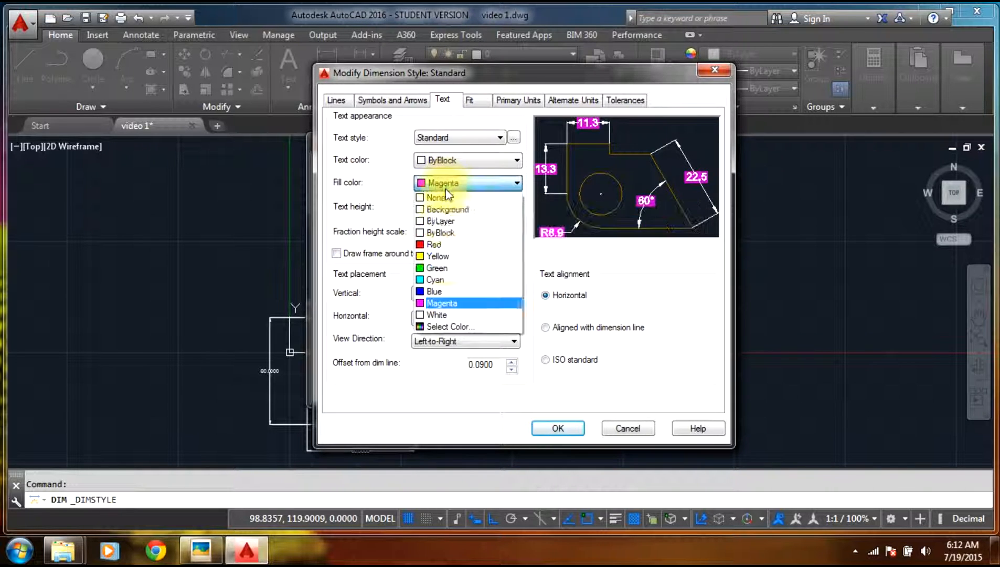
{"action": "left_click", "coordinate": [441, 245]}
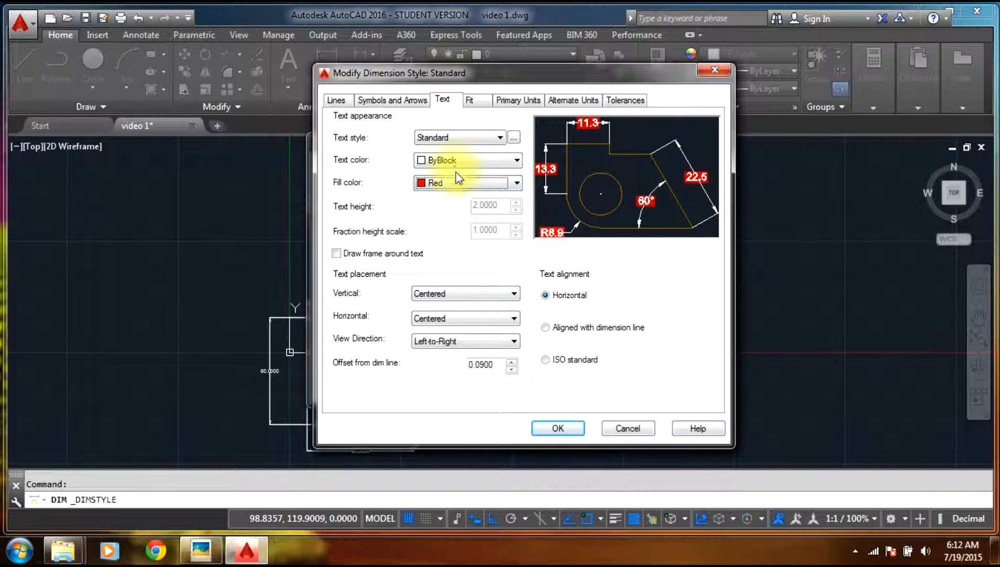
- Set the Standard style's dimension text color to Red with fill color None, and apply the style changes
{"action": "left_click", "coordinate": [451, 158]}
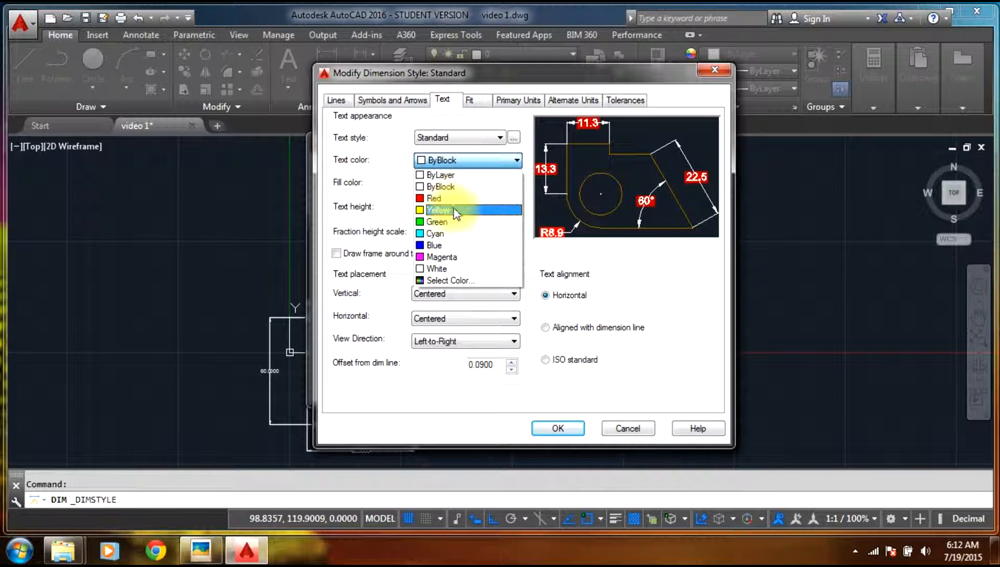
{"action": "left_click", "coordinate": [453, 213]}
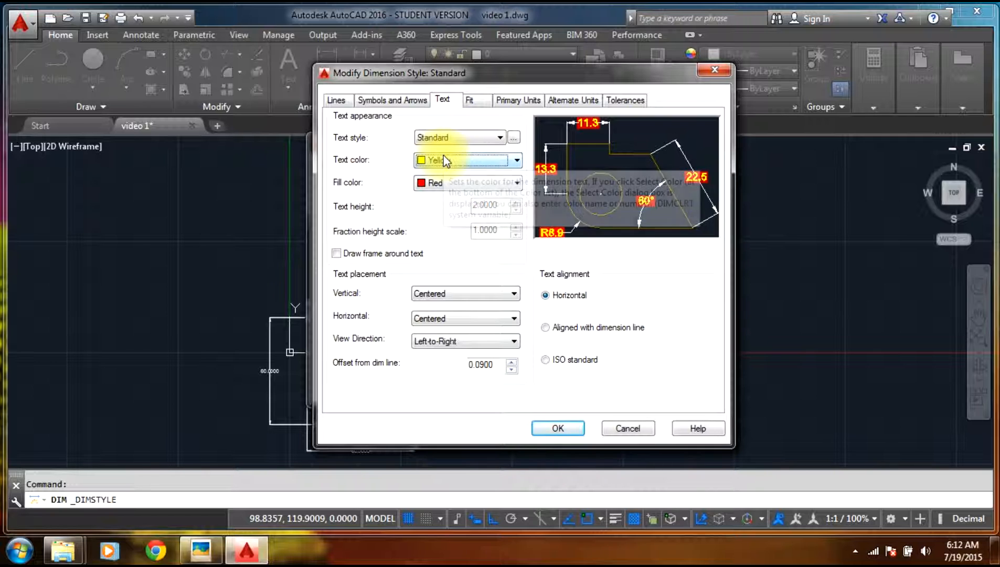
{"action": "left_click", "coordinate": [444, 183]}
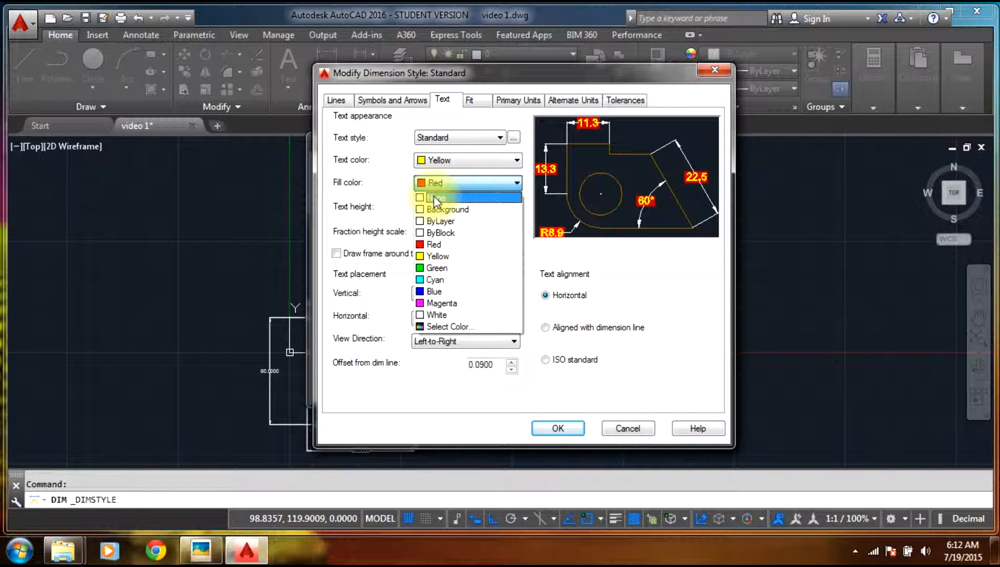
{"action": "left_click", "coordinate": [435, 198]}
{"action": "left_click", "coordinate": [443, 162]}
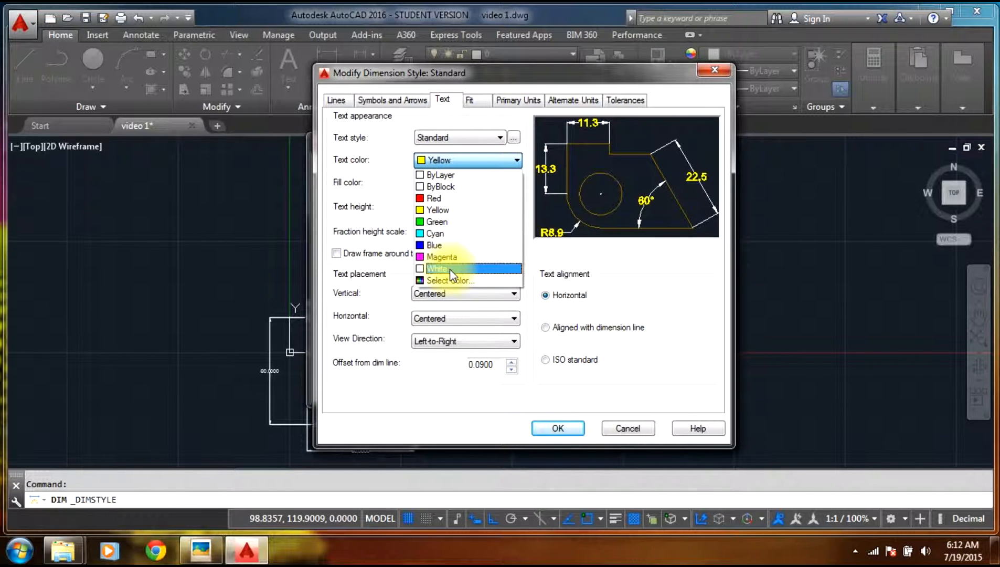
{"action": "left_click", "coordinate": [434, 198]}
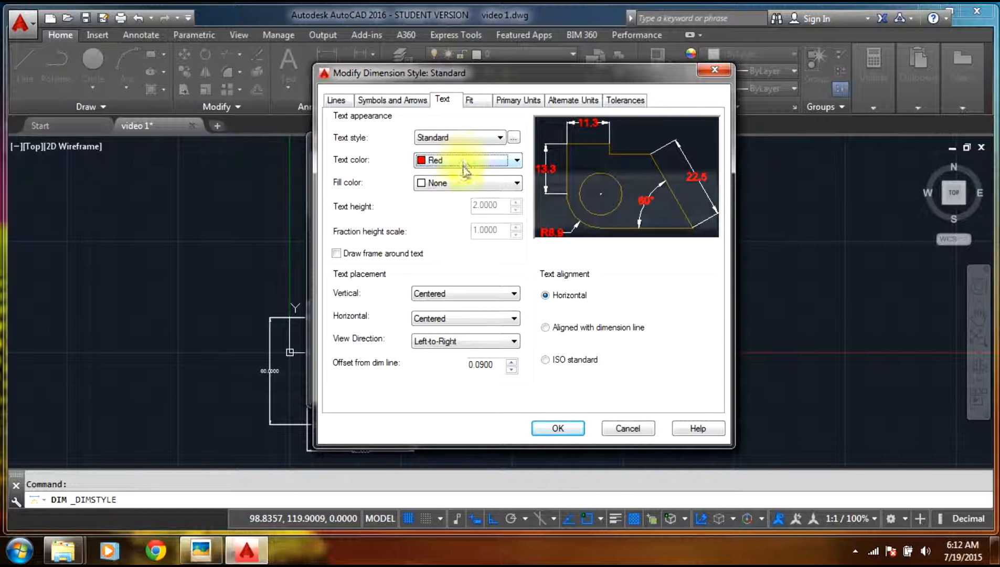
{"action": "left_click", "coordinate": [558, 432]}
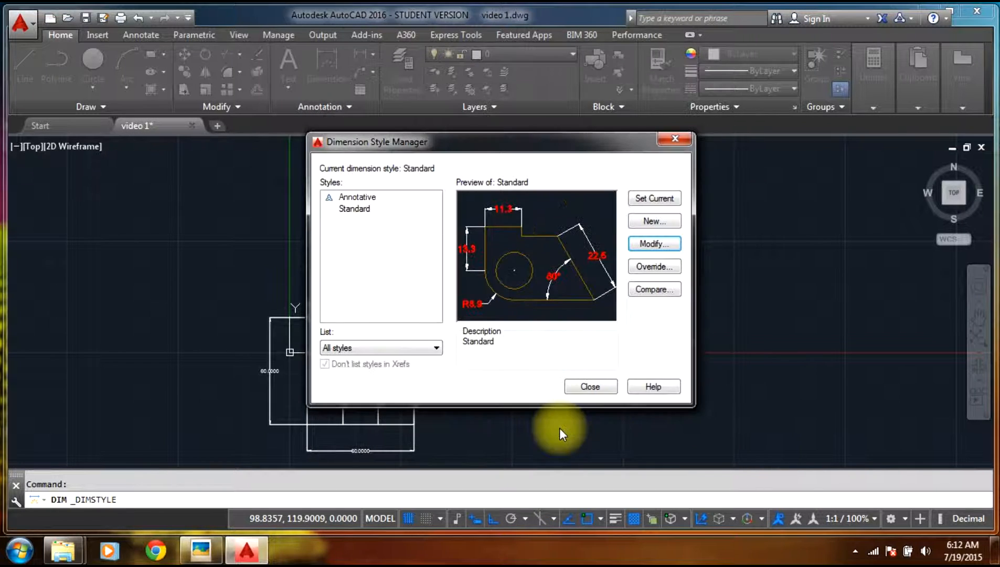
{"action": "left_click", "coordinate": [591, 387]}
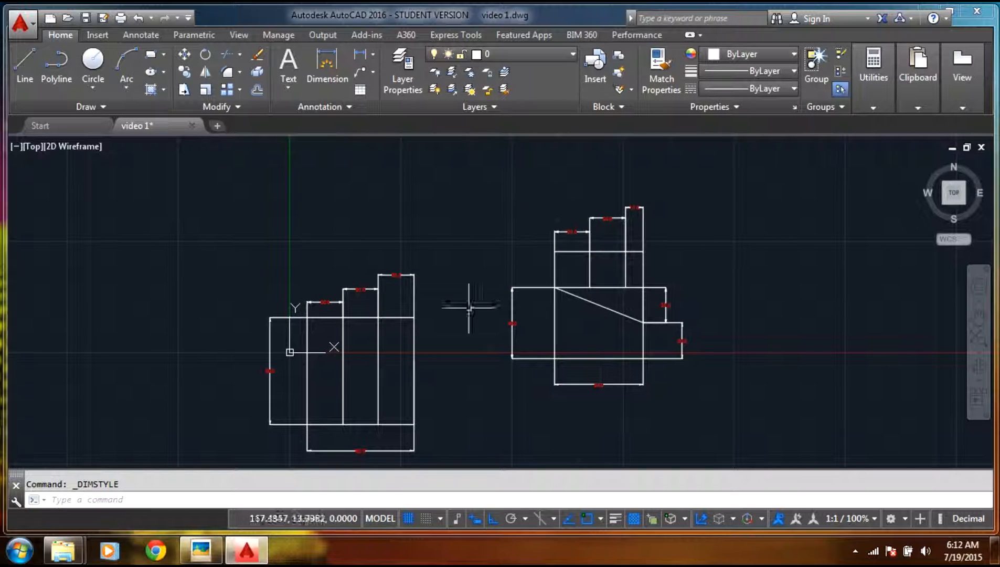
- Examine the restyled dimensions up close, and check the third figure's shape and sizes in the reference photo
{"action": "scroll", "coordinate": [391, 275], "scroll_direction": "up", "scroll_amount": 10}
{"action": "scroll", "coordinate": [389, 277], "scroll_direction": "down", "scroll_amount": 6}
{"action": "scroll", "coordinate": [390, 274], "scroll_direction": "down", "scroll_amount": 4}
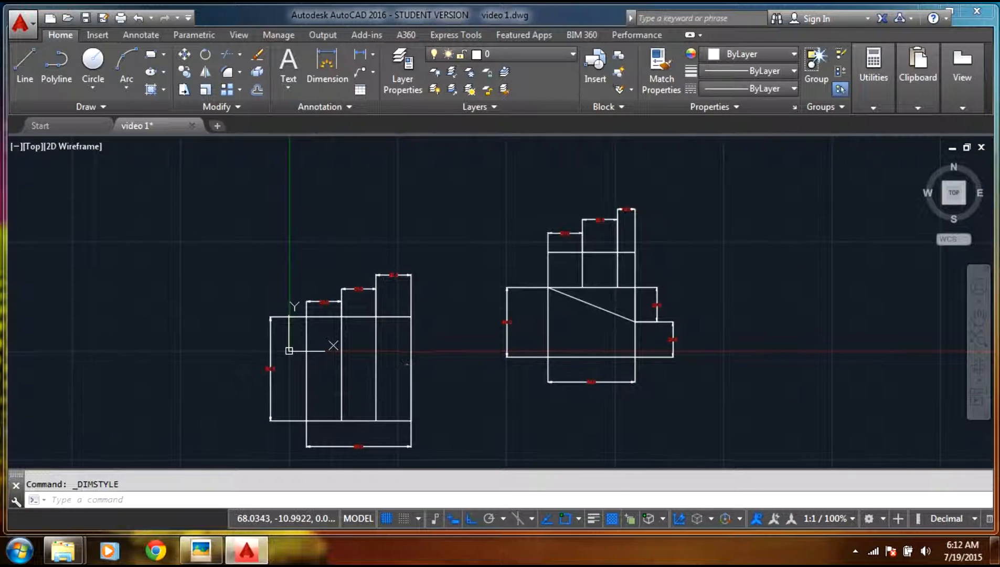
{"action": "middle_click_drag", "start_coordinate": [406, 362], "coordinate": [429, 324]}
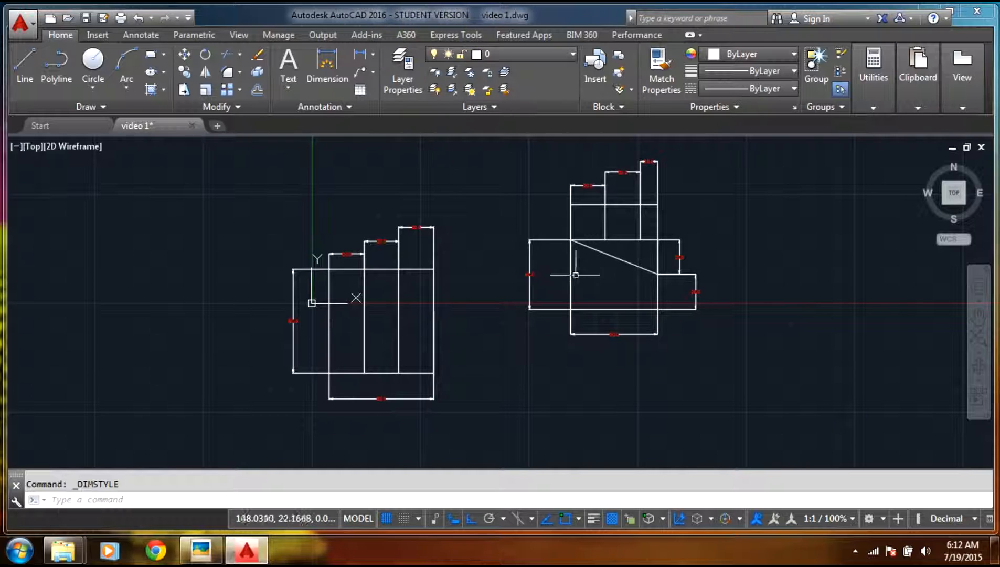
{"action": "mouse_move", "coordinate": [818, 300]}
{"action": "middle_mouse_down"}
{"action": "mouse_move", "coordinate": [475, 216]}
{"action": "mouse_move", "coordinate": [269, 326]}
{"action": "middle_mouse_up"}
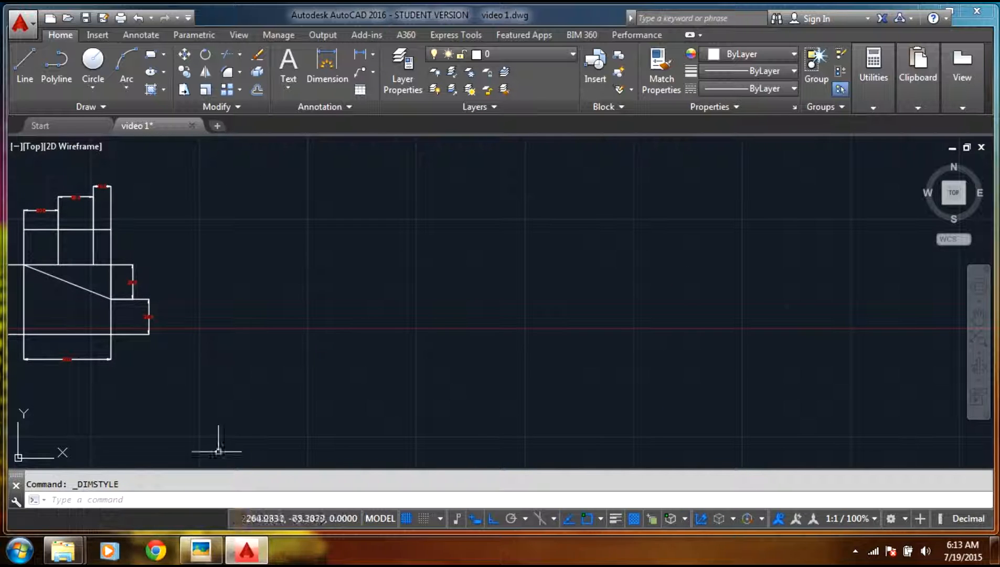
{"action": "left_click", "coordinate": [200, 550]}
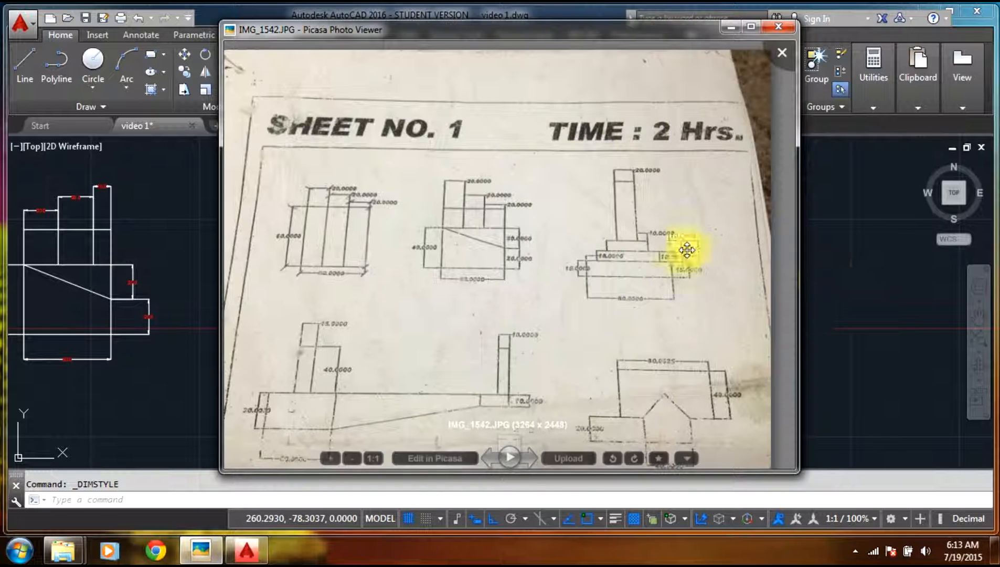
{"action": "scroll", "coordinate": [623, 297], "scroll_direction": "up", "scroll_amount": 2}
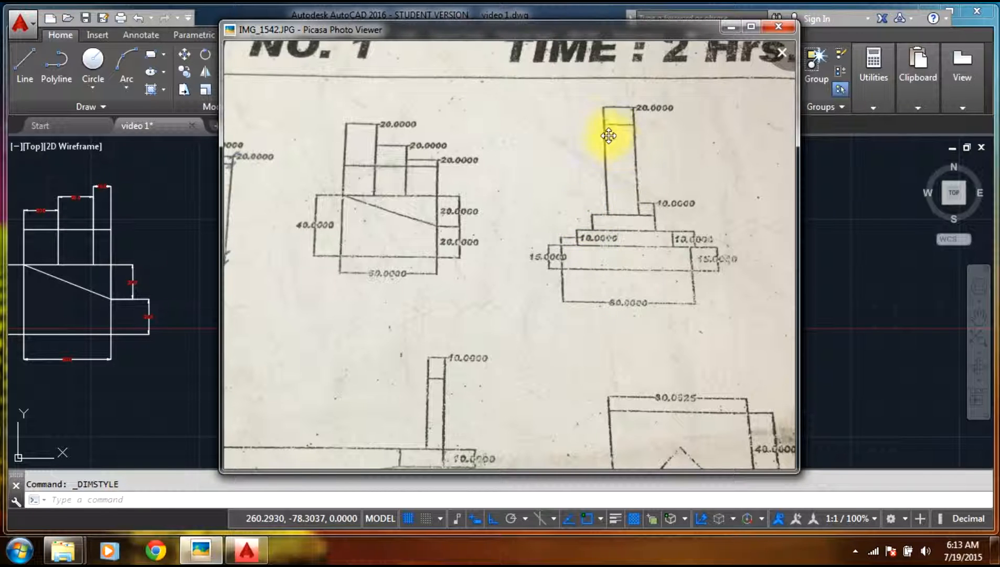
{"action": "left_click", "coordinate": [730, 27]}
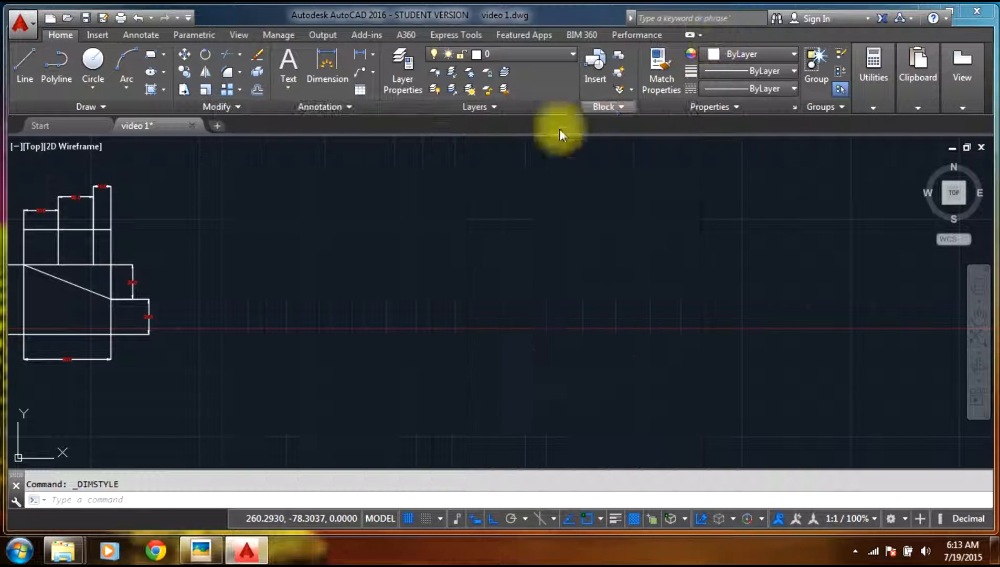
- Draw an 80-unit horizontal base line well to the right of the second figure, and a 15-unit vertical line up from its right end
{"action": "left_click", "coordinate": [33, 69]}
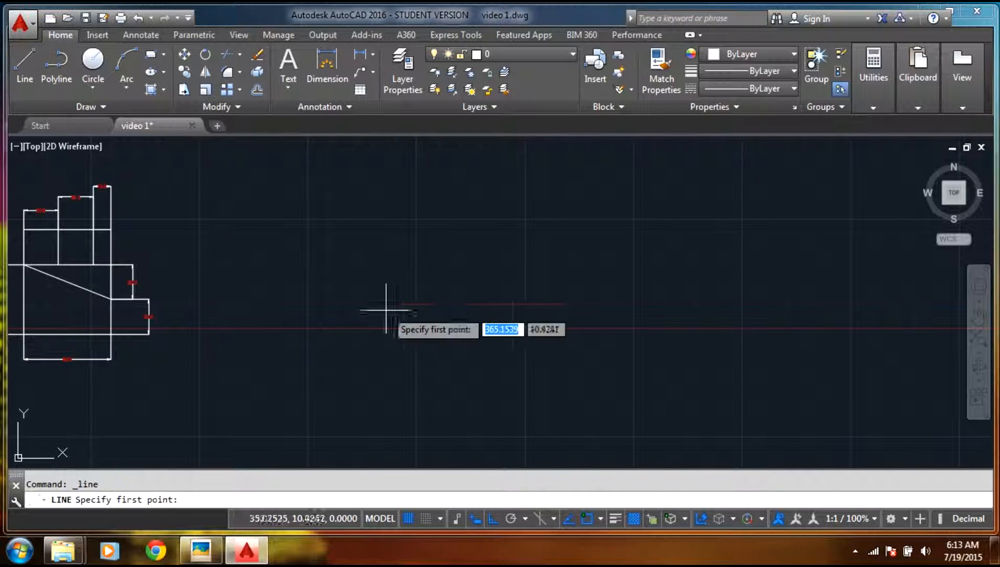
{"action": "left_click", "coordinate": [396, 346]}
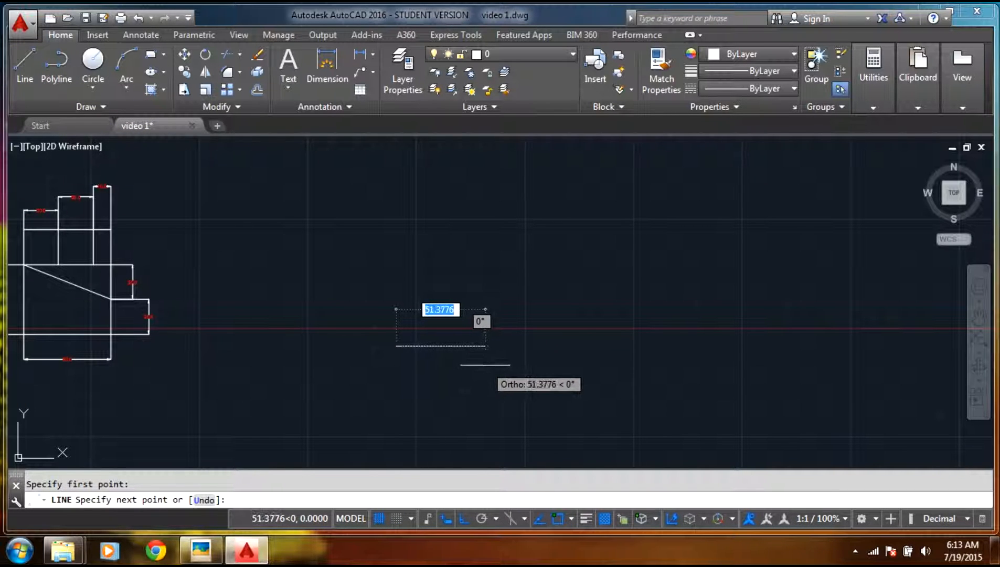
{"action": "type", "text": "80"}
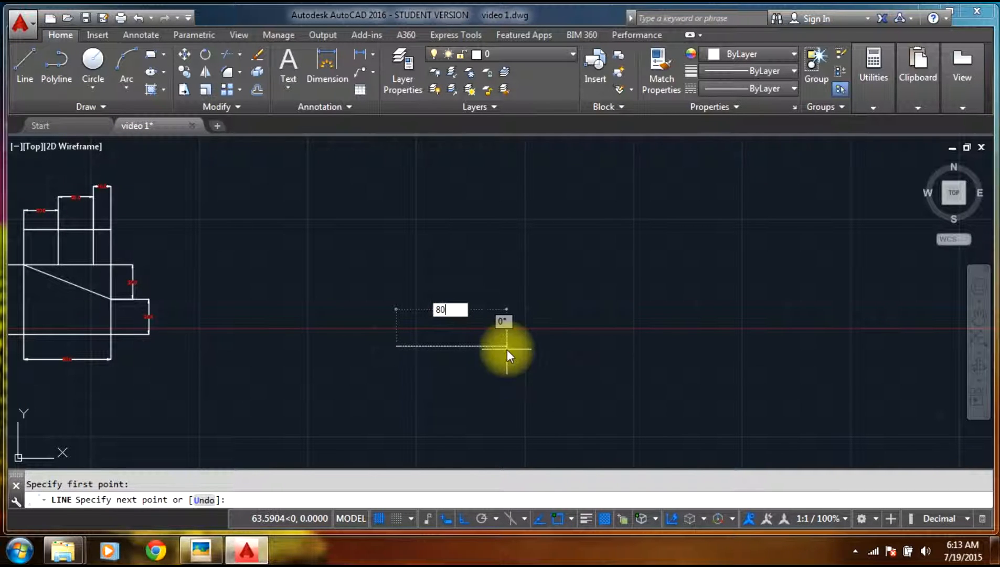
{"action": "key", "text": "Return"}
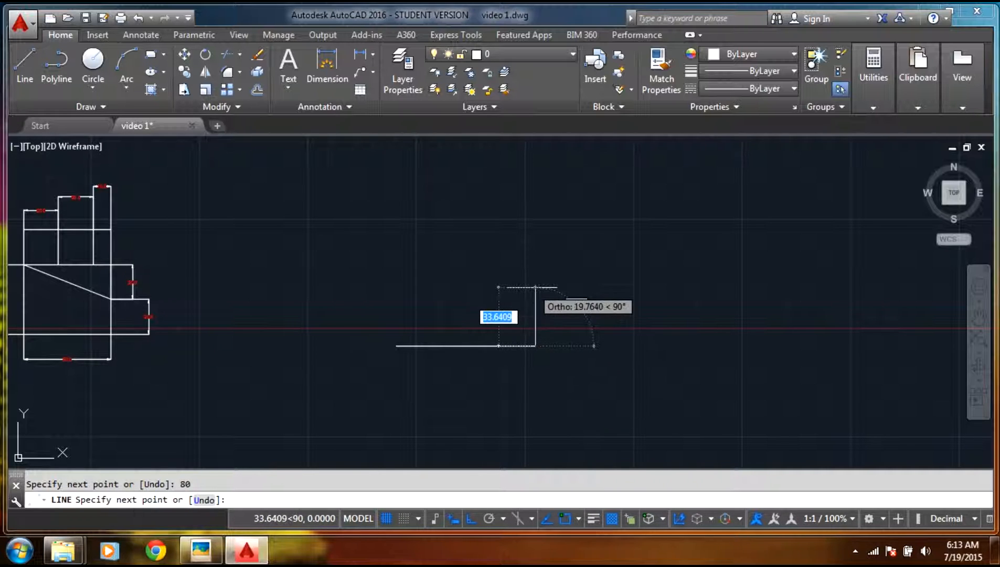
{"action": "type", "text": "15"}
{"action": "key", "text": "Return"}
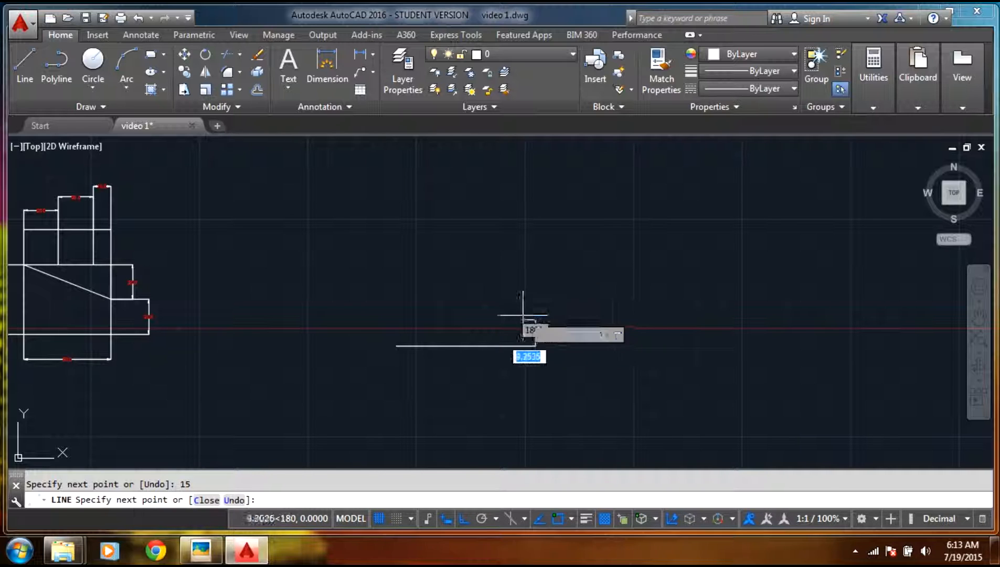
- Draw the top edge leftward in segments of 20, 40 and 20 units, and close the rectangle at the base line's start
{"action": "type", "text": "20"}
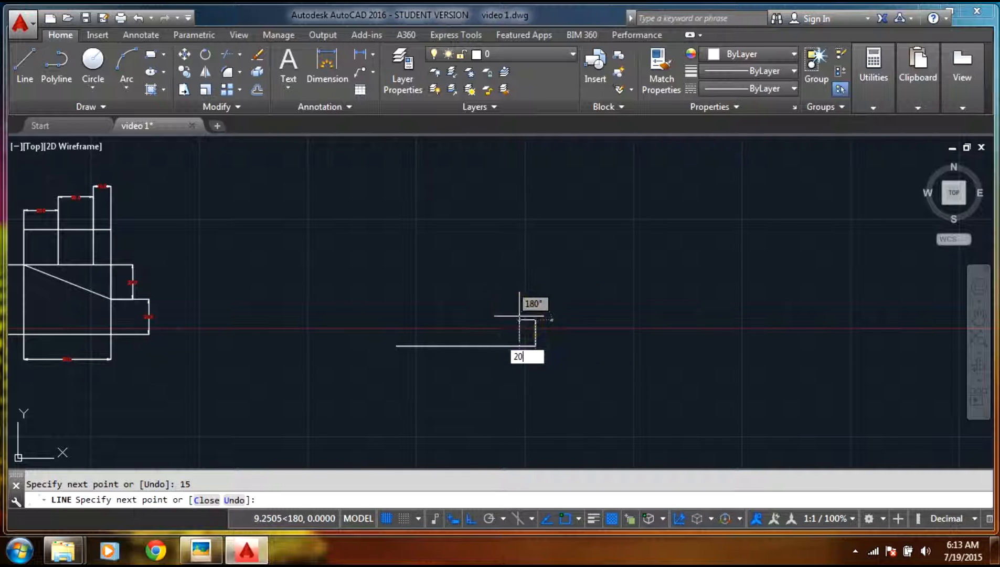
{"action": "key", "text": "Return"}
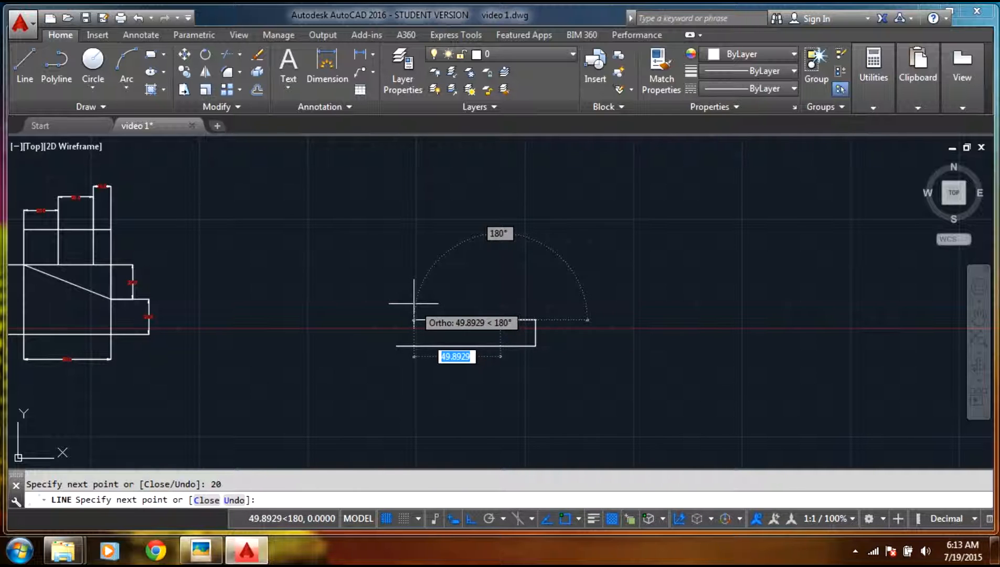
{"action": "type", "text": "40"}
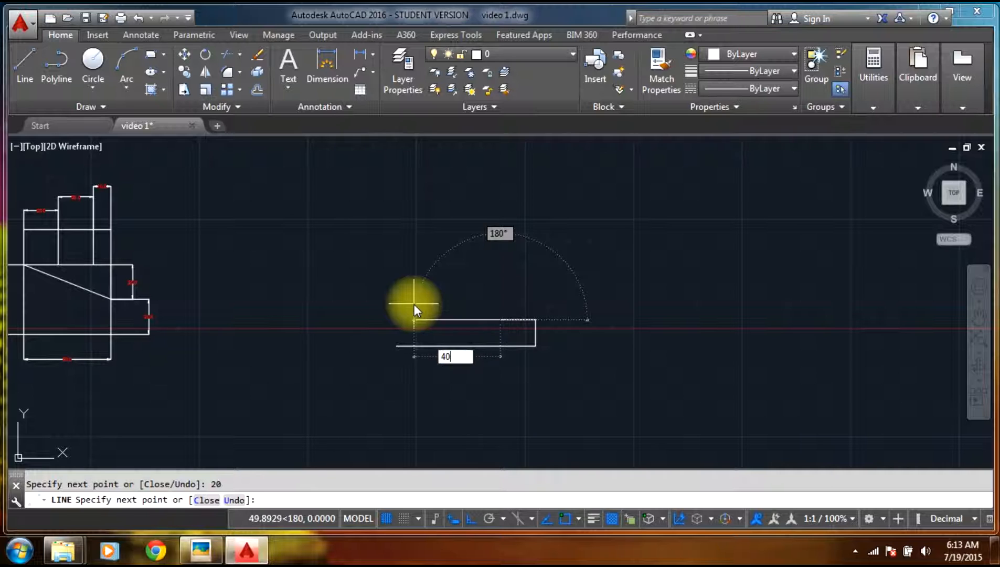
{"action": "key", "text": "Return"}
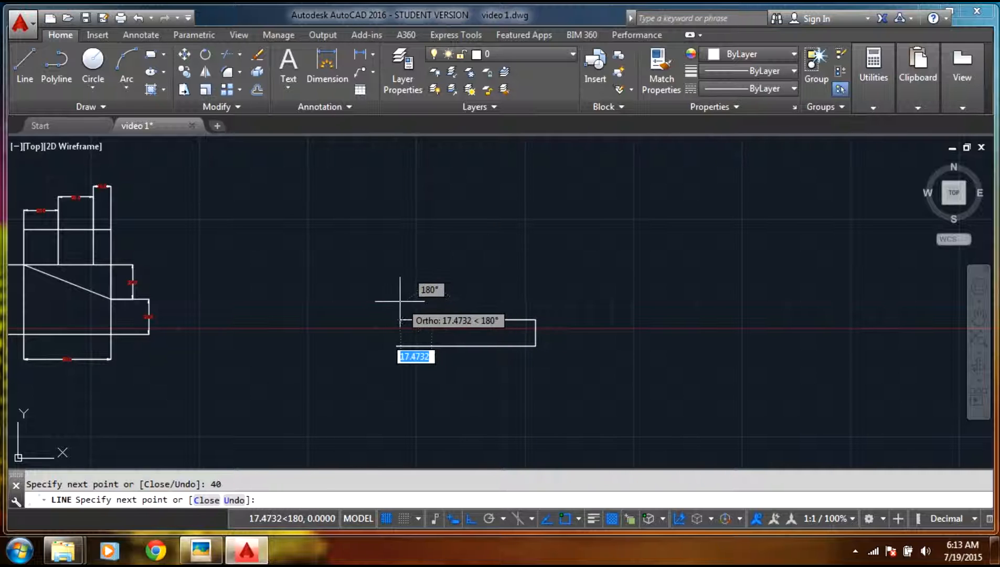
{"action": "type", "text": "20"}
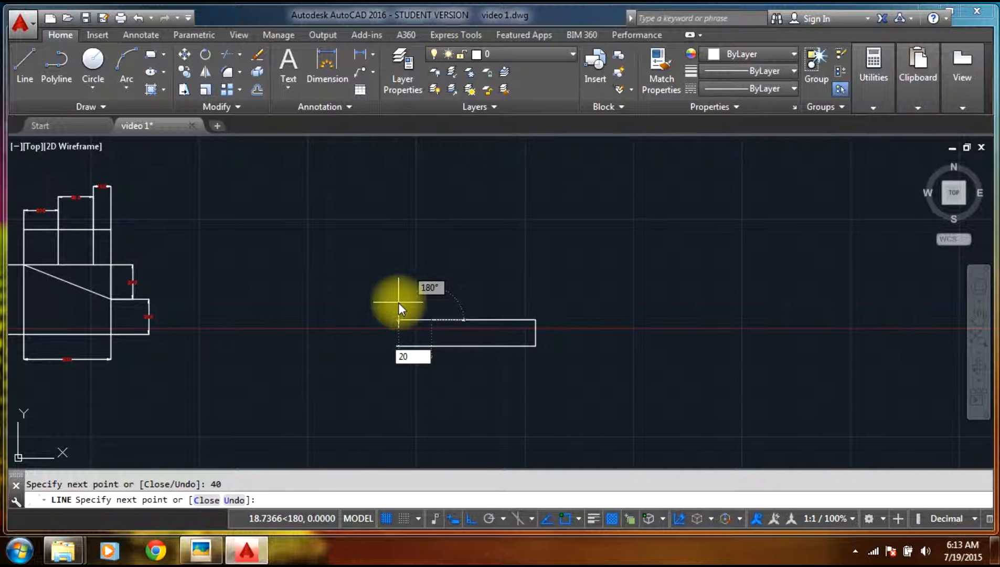
{"action": "key", "text": "Return"}
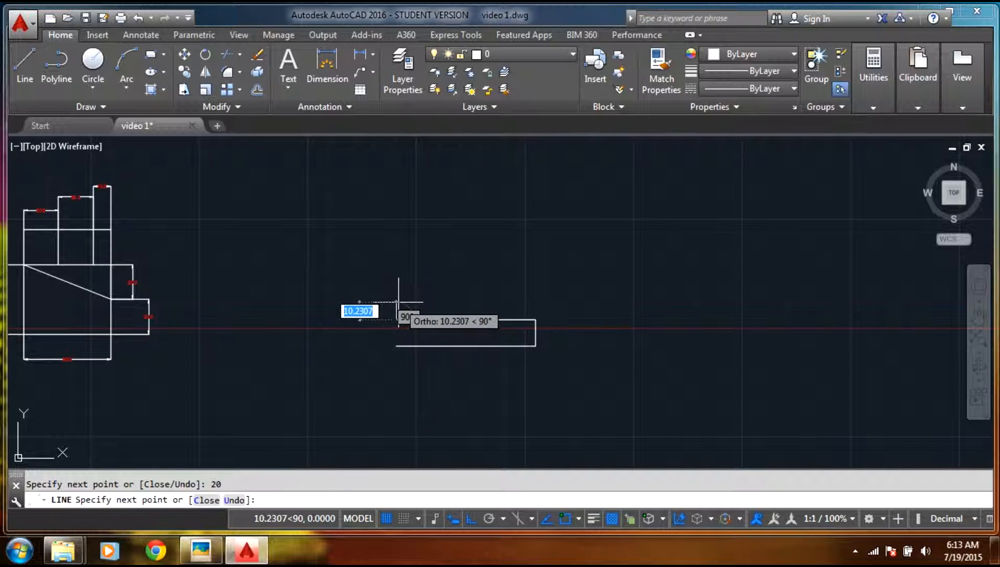
{"action": "left_click", "coordinate": [396, 336]}
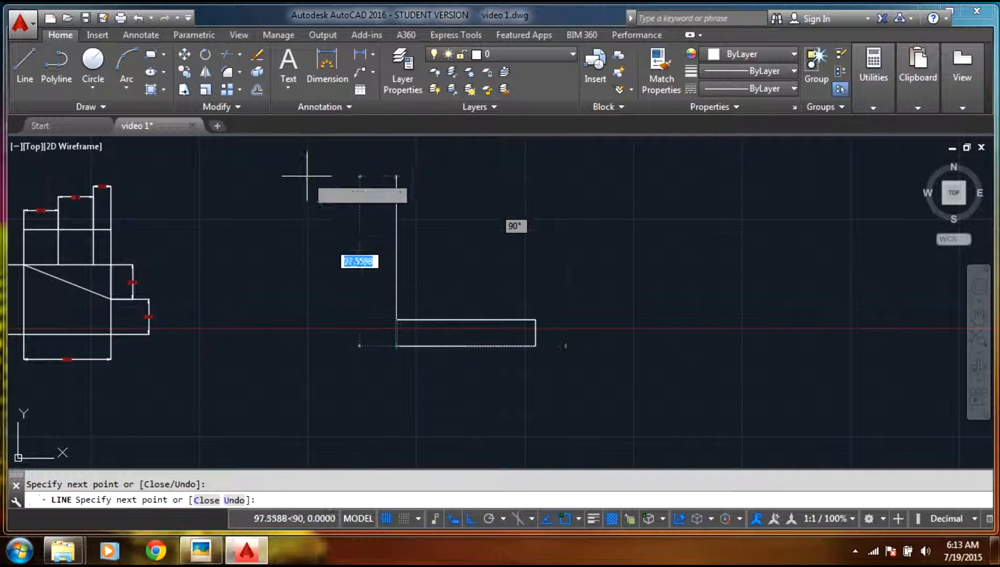
{"action": "key", "text": "Escape"}
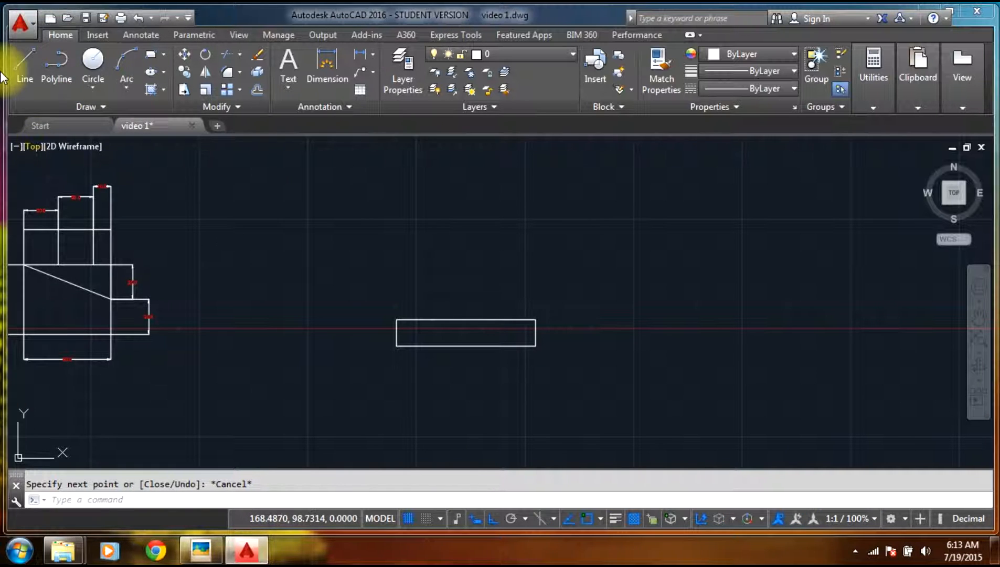
- Check the third figure's step widths and heights in the reference photo
{"action": "left_click", "coordinate": [15, 65]}
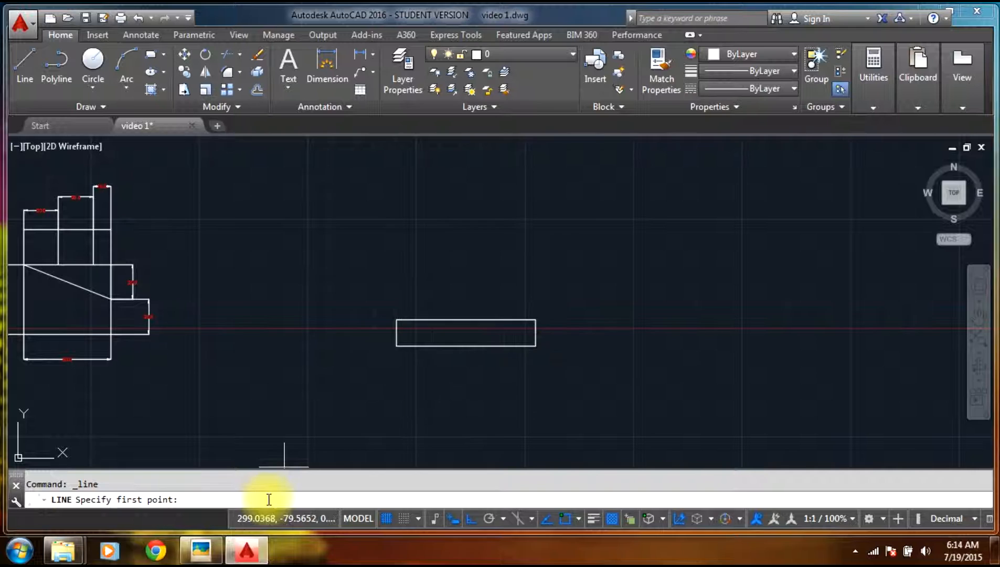
{"action": "left_click", "coordinate": [201, 550]}
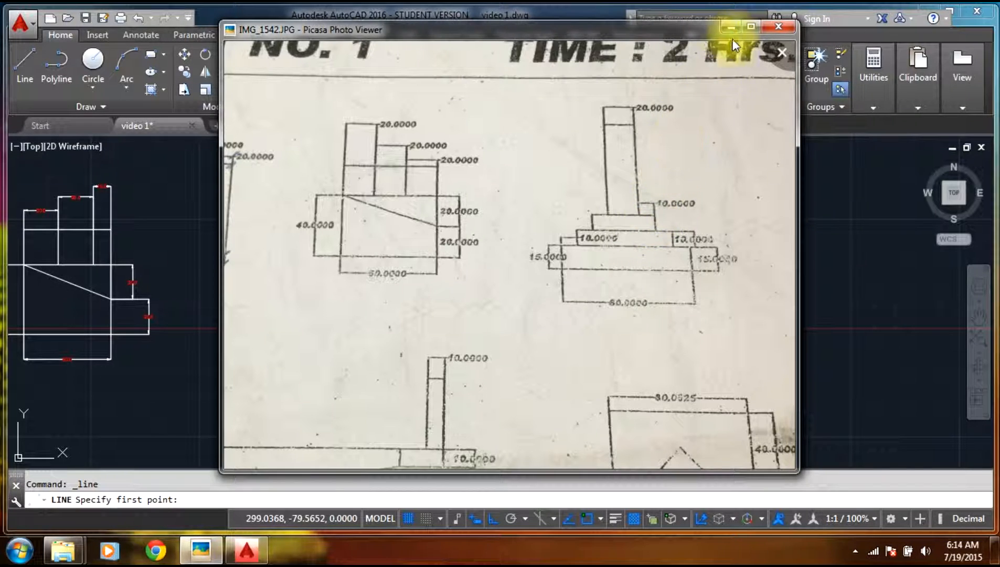
{"action": "left_click", "coordinate": [725, 24]}
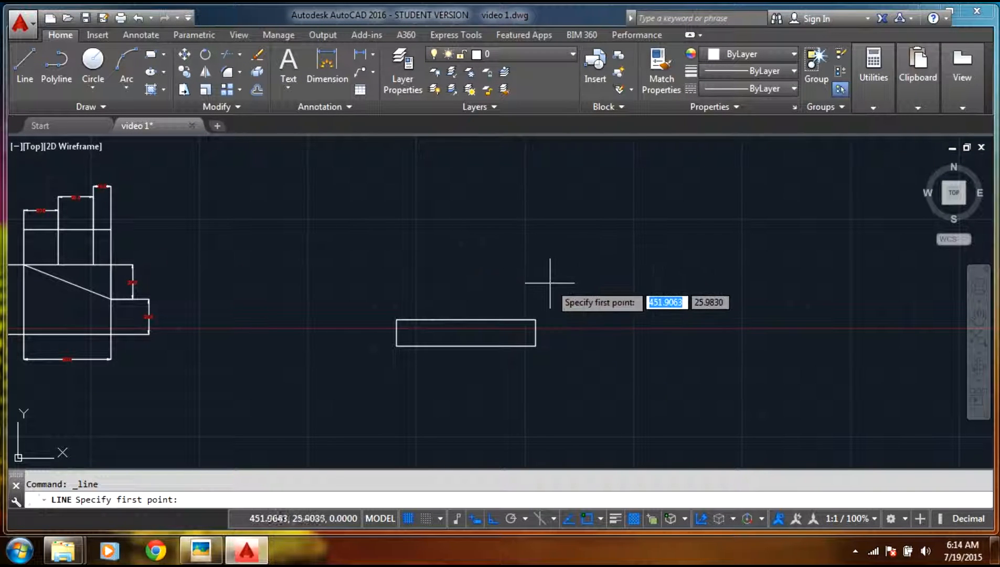
- Erase all lines of the segmented 80 by 15 rectangle
{"action": "key", "text": "Escape"}
{"action": "mouse_move", "coordinate": [567, 282]}
{"action": "left_mouse_down"}
{"action": "mouse_move", "coordinate": [324, 455]}
{"action": "mouse_move", "coordinate": [288, 458]}
{"action": "left_mouse_up"}
{"action": "mouse_move", "coordinate": [340, 261]}
{"action": "left_mouse_down"}
{"action": "mouse_move", "coordinate": [401, 208]}
{"action": "mouse_move", "coordinate": [647, 292]}
{"action": "mouse_move", "coordinate": [517, 396]}
{"action": "mouse_move", "coordinate": [319, 330]}
{"action": "mouse_move", "coordinate": [306, 336]}
{"action": "left_mouse_up"}
{"action": "key", "text": "Delete"}
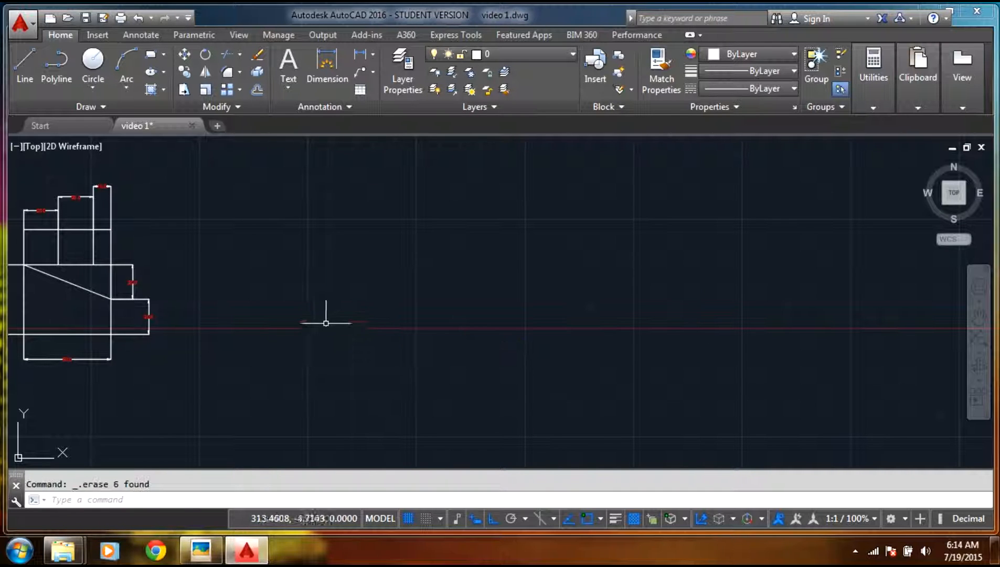
- Draw an 80-unit horizontal base line for the third figure in the empty area right of the second figure
{"action": "left_click", "coordinate": [27, 66]}
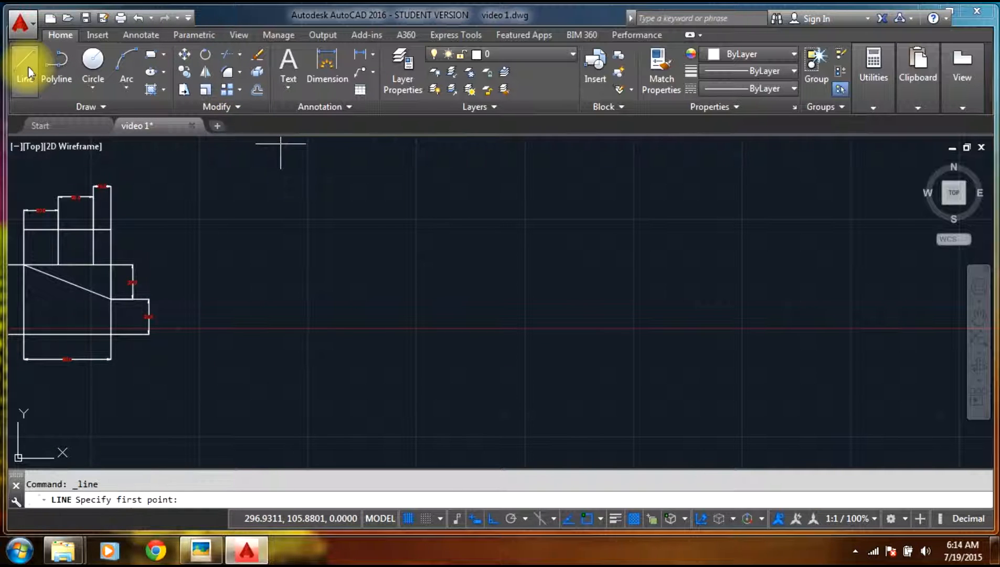
{"action": "left_click", "coordinate": [440, 401]}
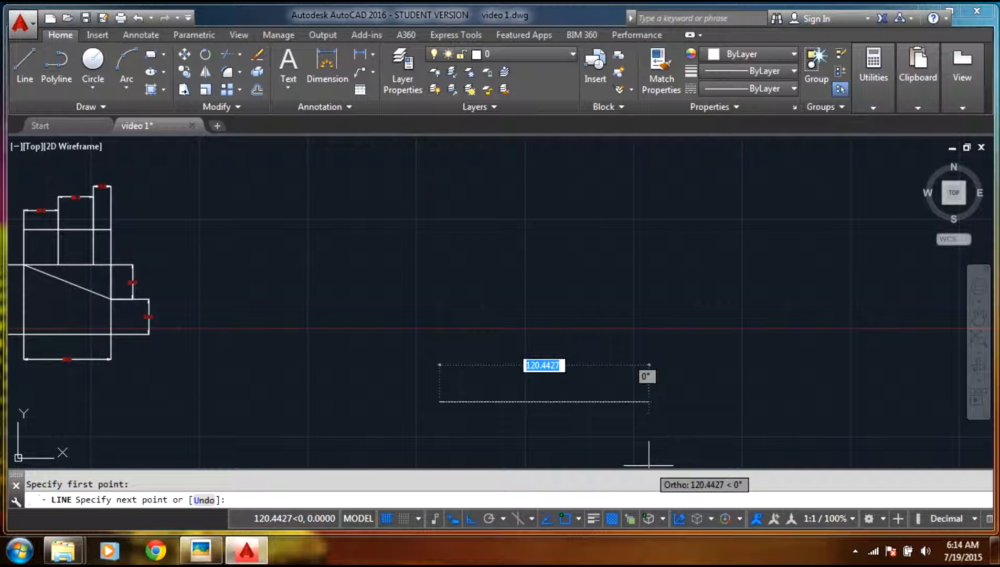
{"action": "type", "text": "80"}
{"action": "key", "text": "Return"}
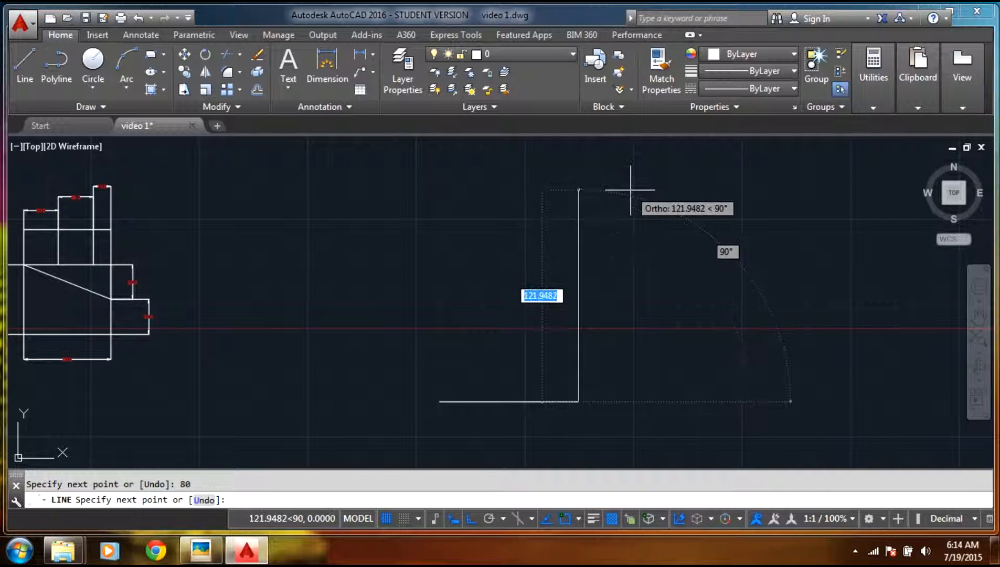
{"action": "type", "text": "15"}
{"action": "key", "text": "Return"}
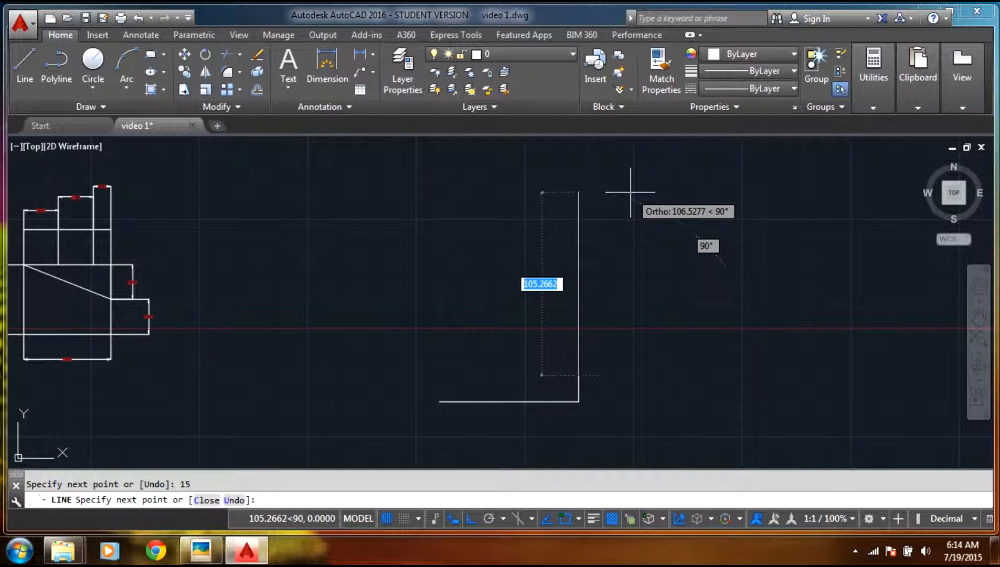
{"action": "left_click", "coordinate": [225, 302]}
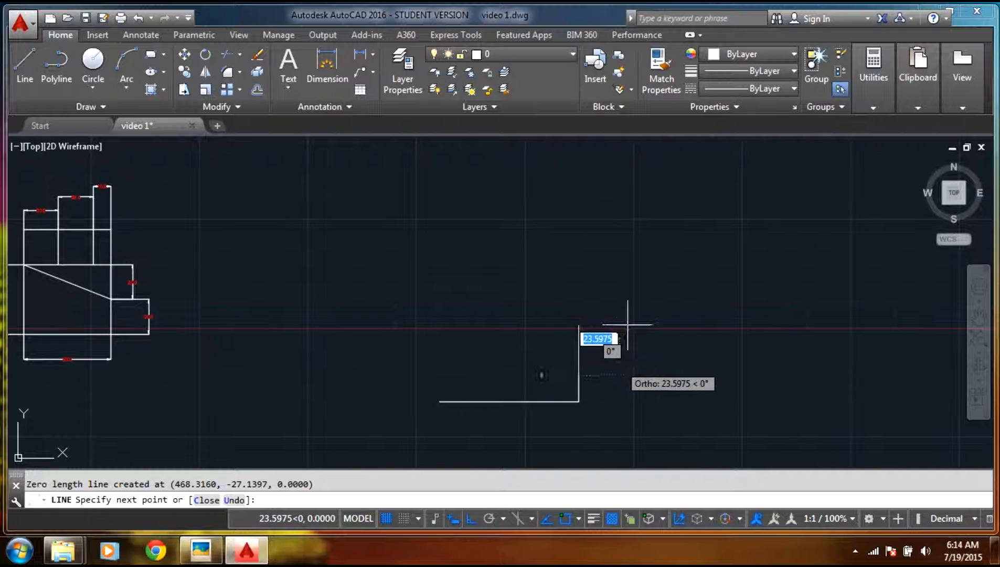
{"action": "scroll", "coordinate": [532, 385], "scroll_direction": "up", "scroll_amount": 3}
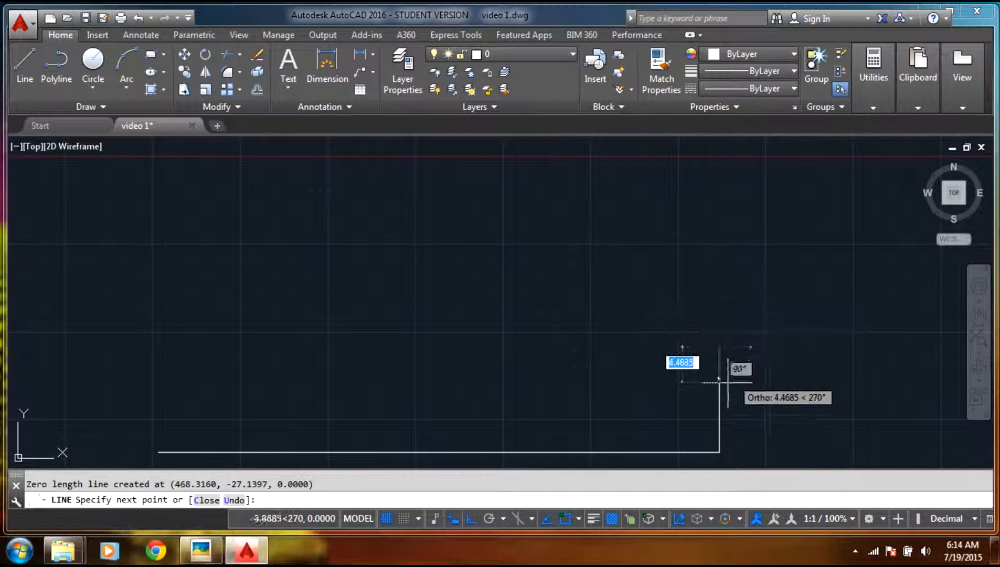
{"action": "key", "text": "ctrl+z"}
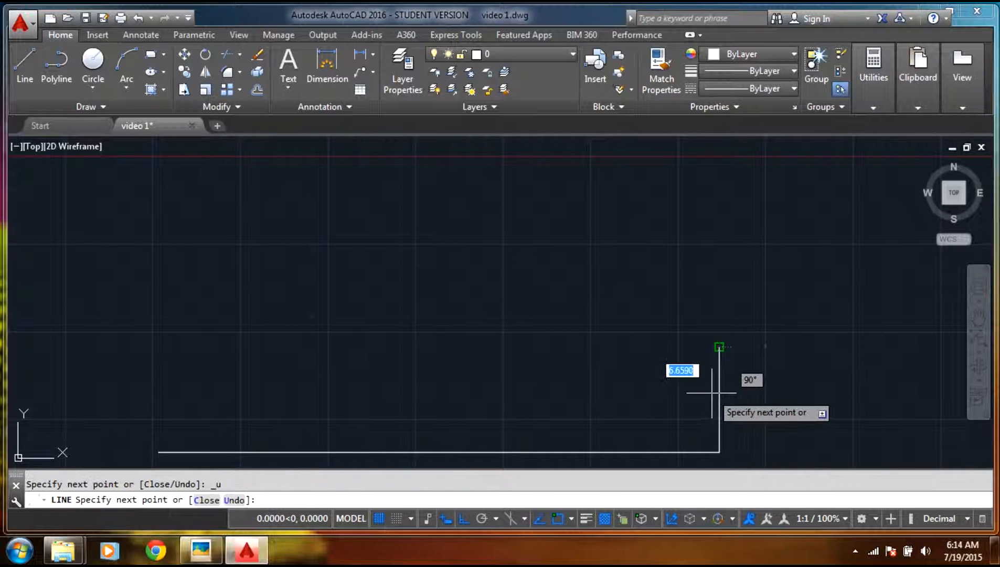
{"action": "key", "text": "ctrl+z"}
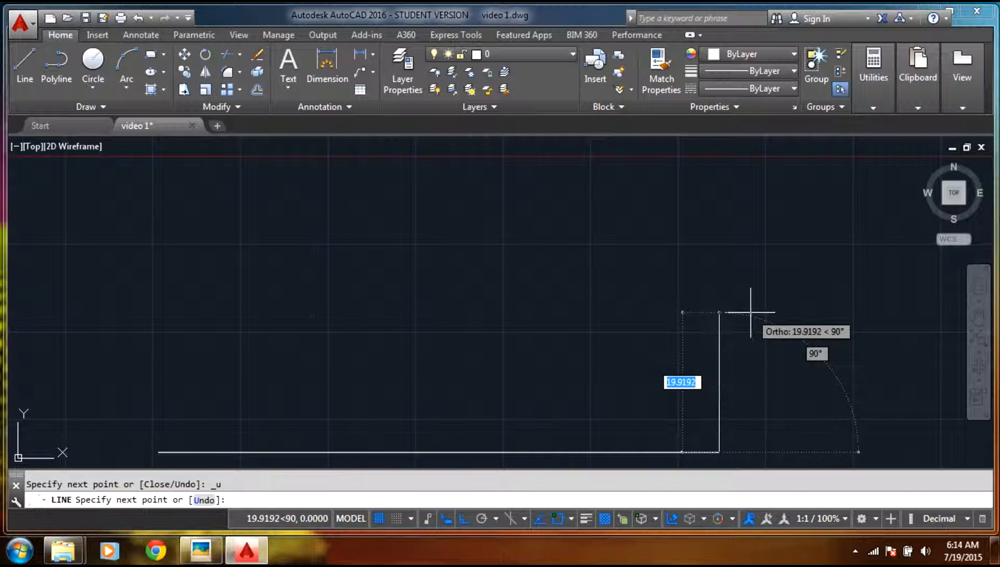
- Draw a 15-unit line up from the base line's right end and a 10-unit segment leftward from its top
{"action": "type", "text": "15"}
{"action": "key", "text": "Return"}
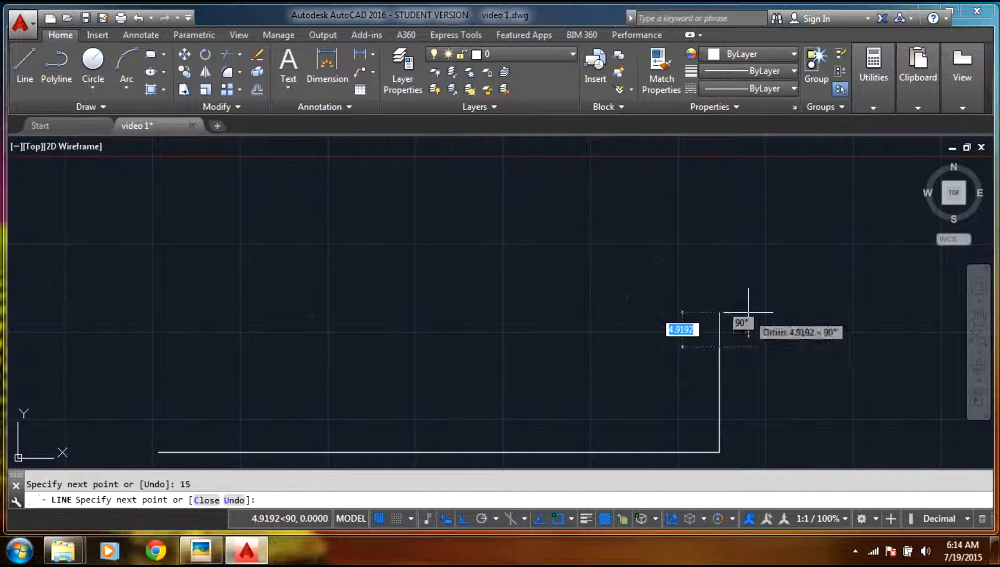
{"action": "type", "text": "10"}
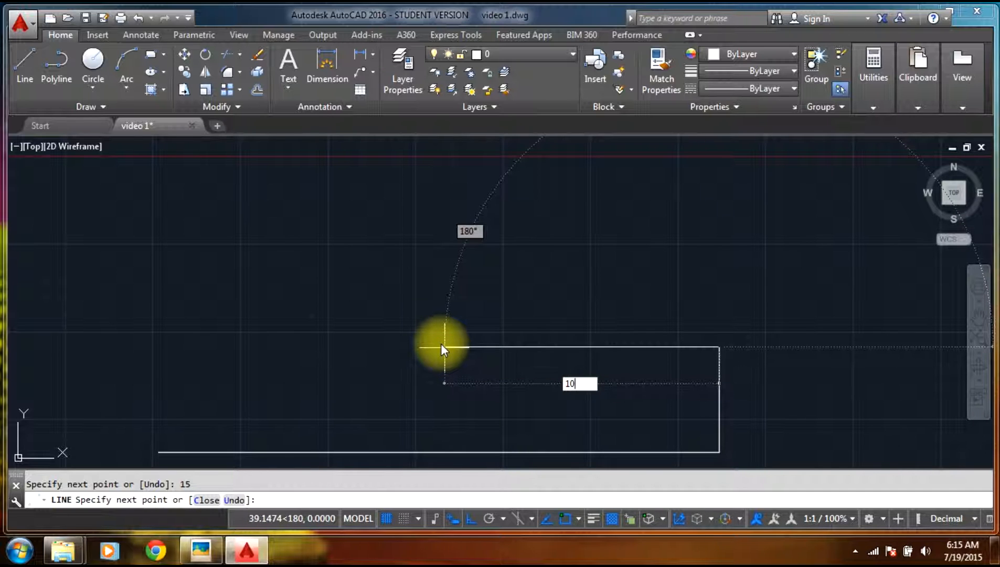
{"action": "key", "text": "Return"}
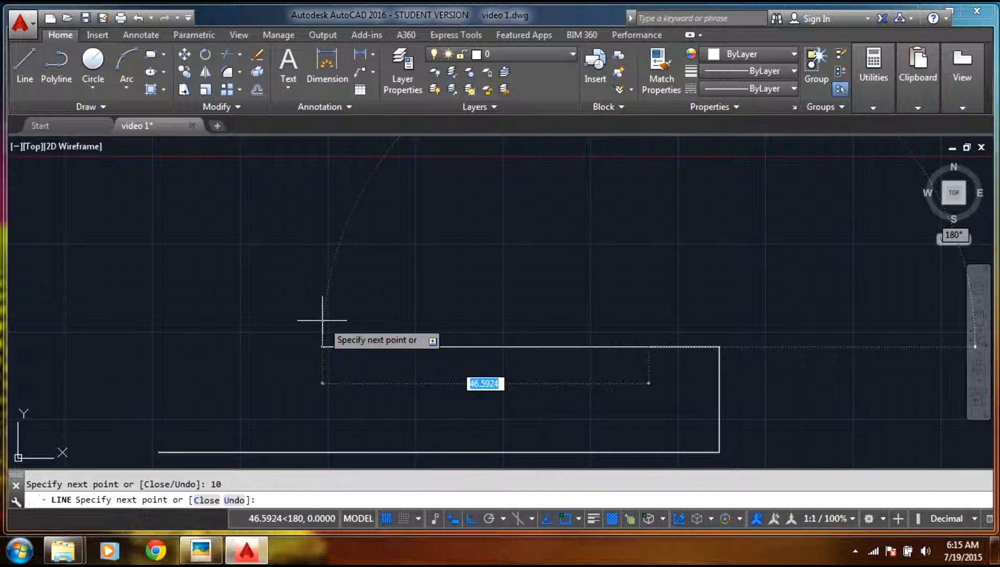
- Continue the top edge leftward with 60-unit and 10-unit segments, and close the rectangle down at the base line's start
{"action": "left_click", "coordinate": [323, 314]}
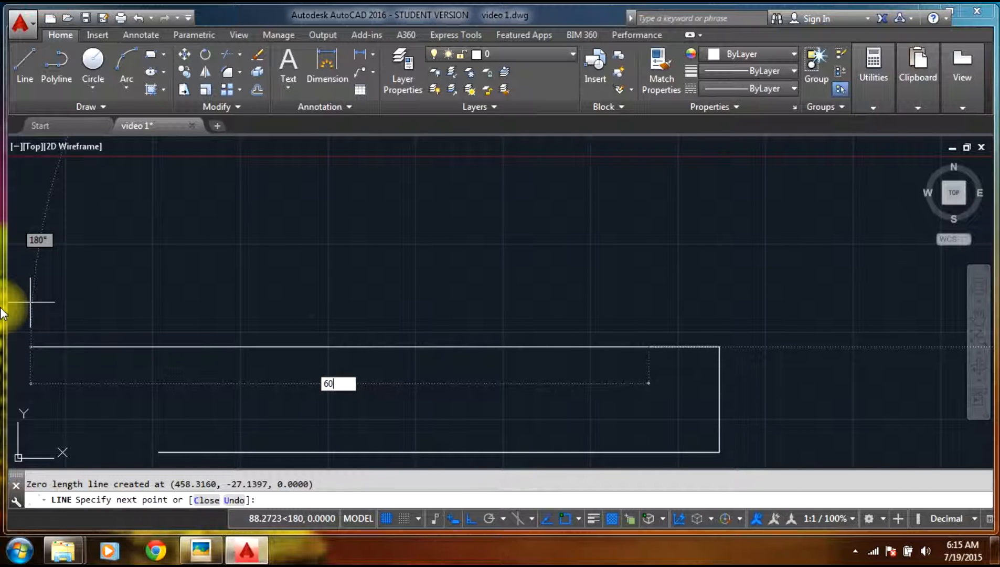
{"action": "key", "text": "Return"}
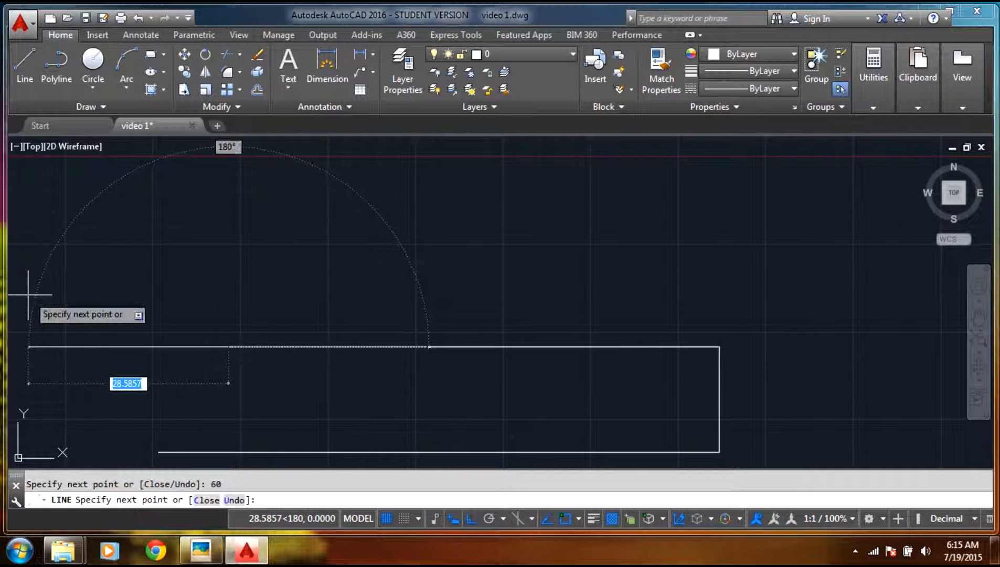
{"action": "key", "text": "Return"}
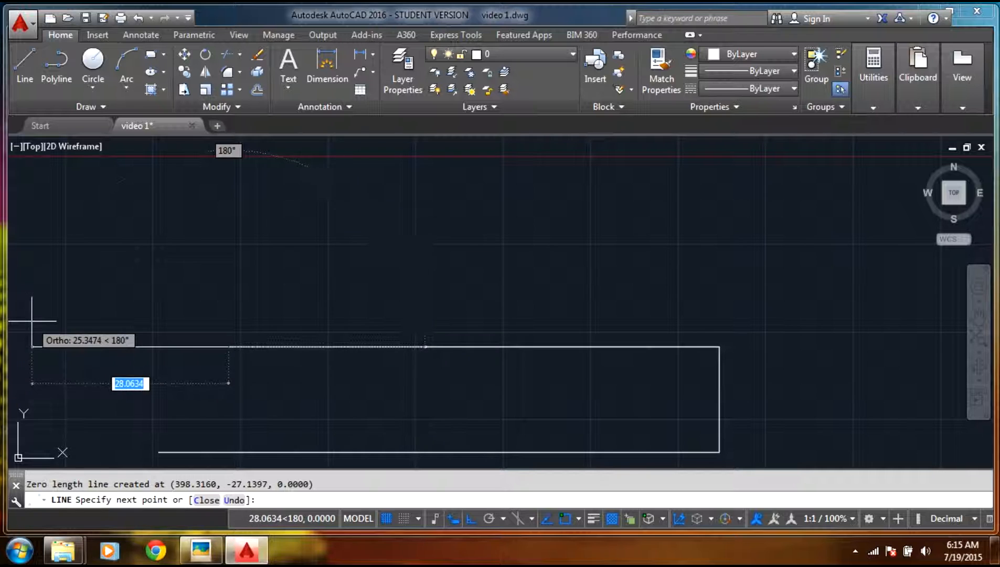
{"action": "type", "text": "10"}
{"action": "key", "text": "Return"}
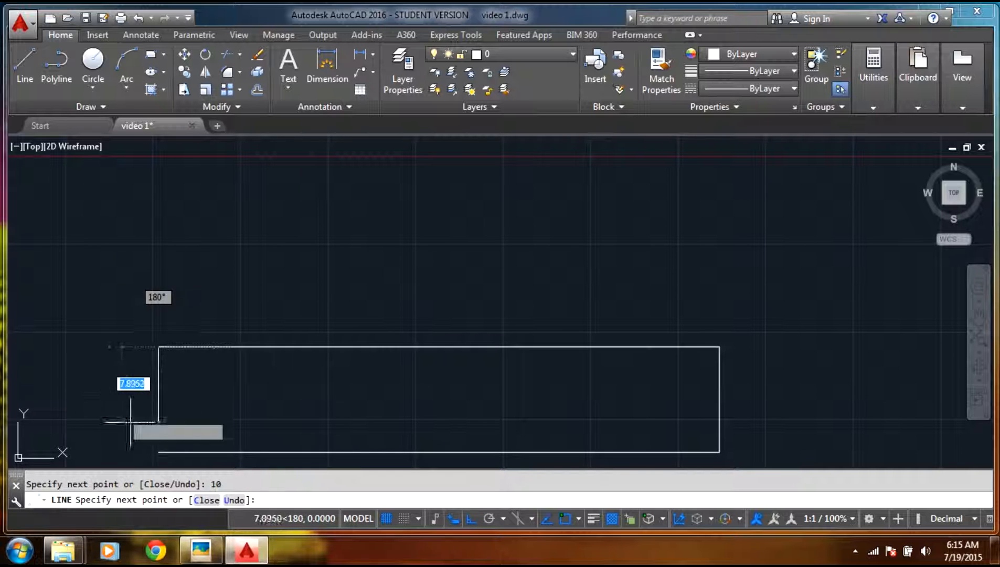
{"action": "left_click", "coordinate": [158, 452]}
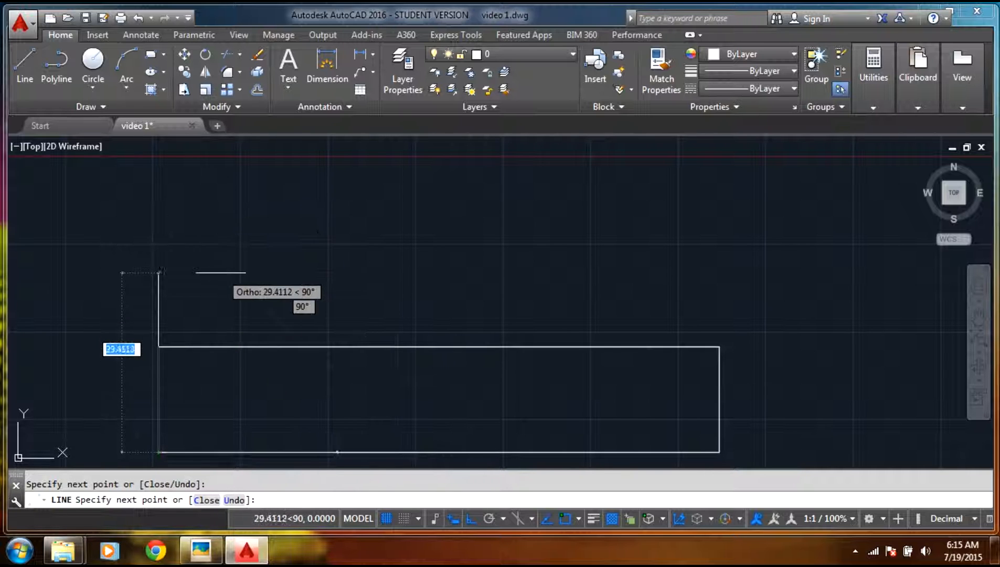
{"action": "key", "text": "Escape"}
{"action": "scroll", "coordinate": [520, 320], "scroll_direction": "down", "scroll_amount": 2}
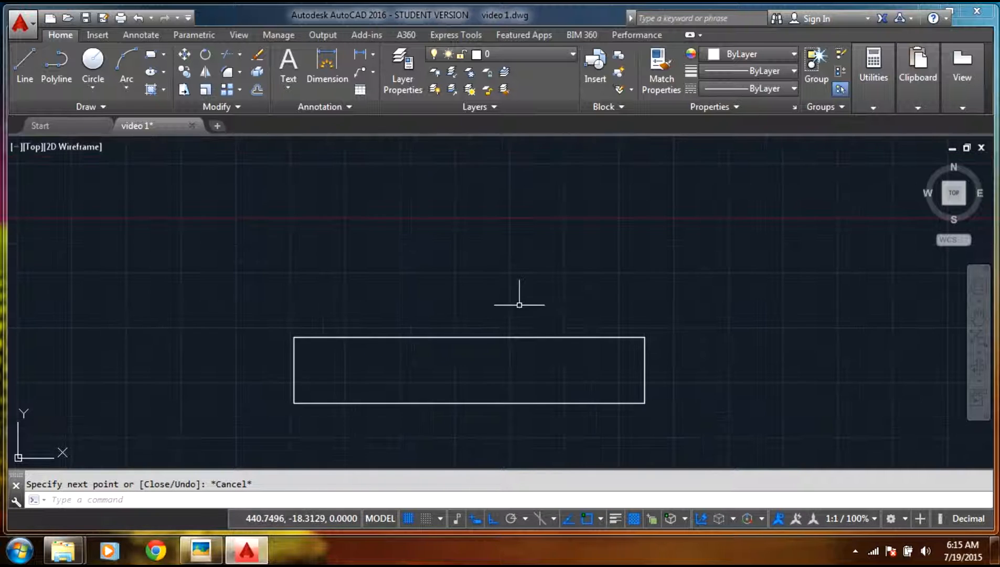
- Draw a 10-unit line up from the left 10-unit division point on the base rectangle's top edge, then a 10-unit segment rightward
{"action": "left_click", "coordinate": [33, 70]}
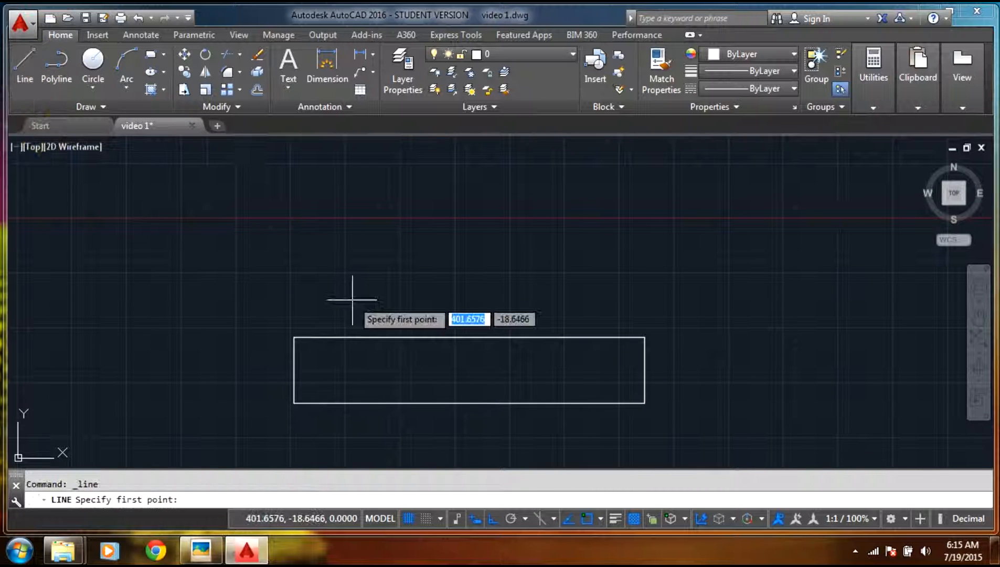
{"action": "left_click", "coordinate": [337, 337]}
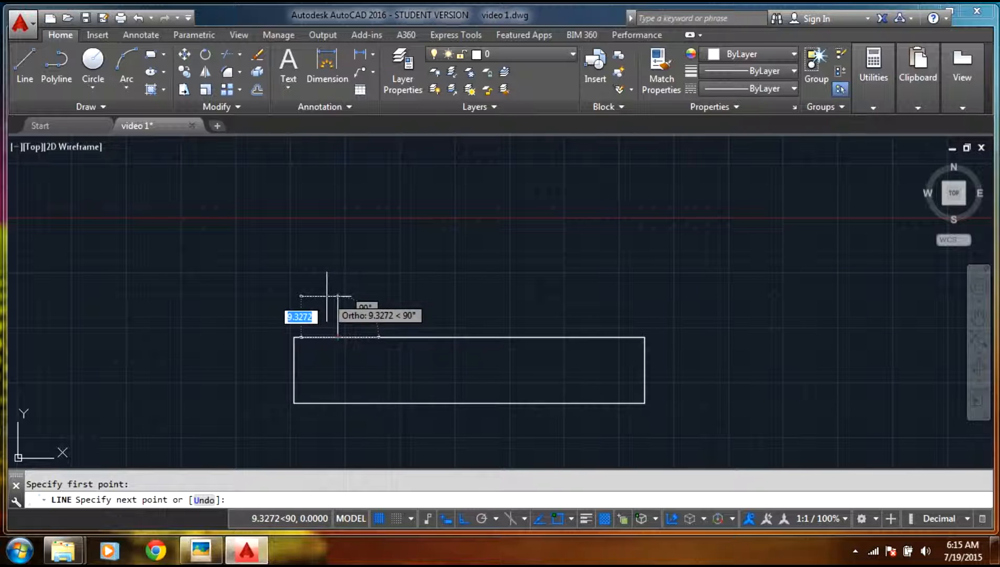
{"action": "type", "text": "10"}
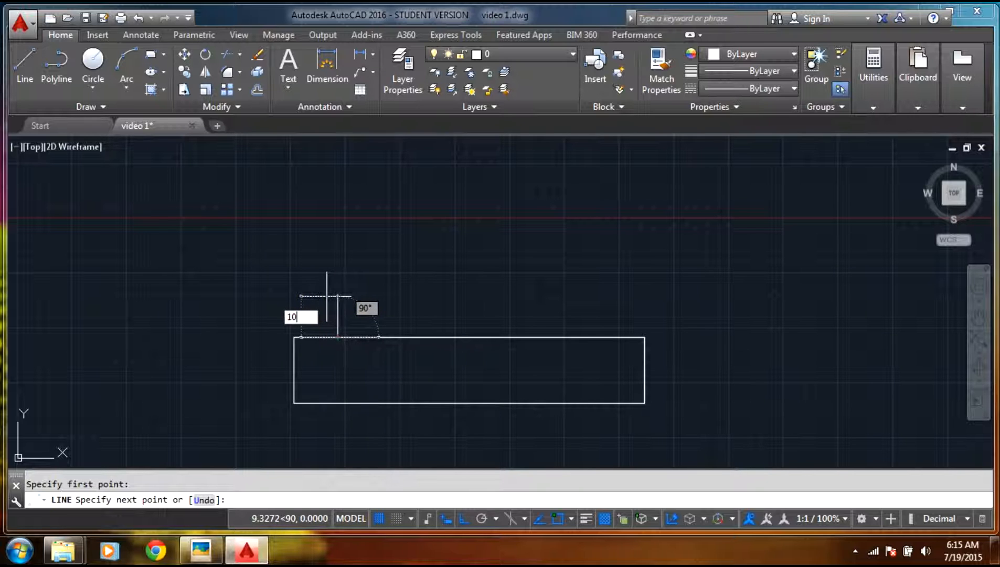
{"action": "key", "text": "Return"}
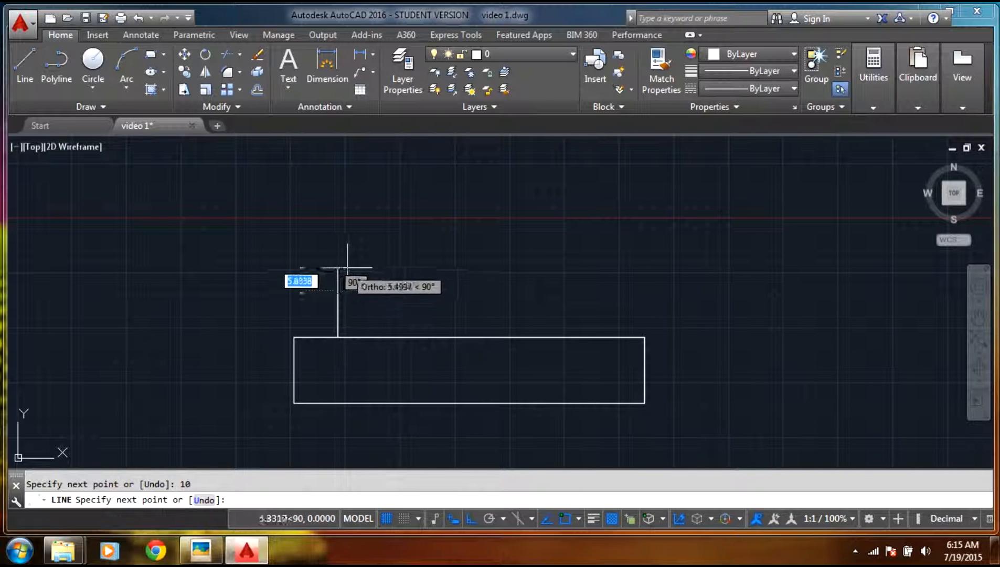
{"action": "type", "text": "1"}
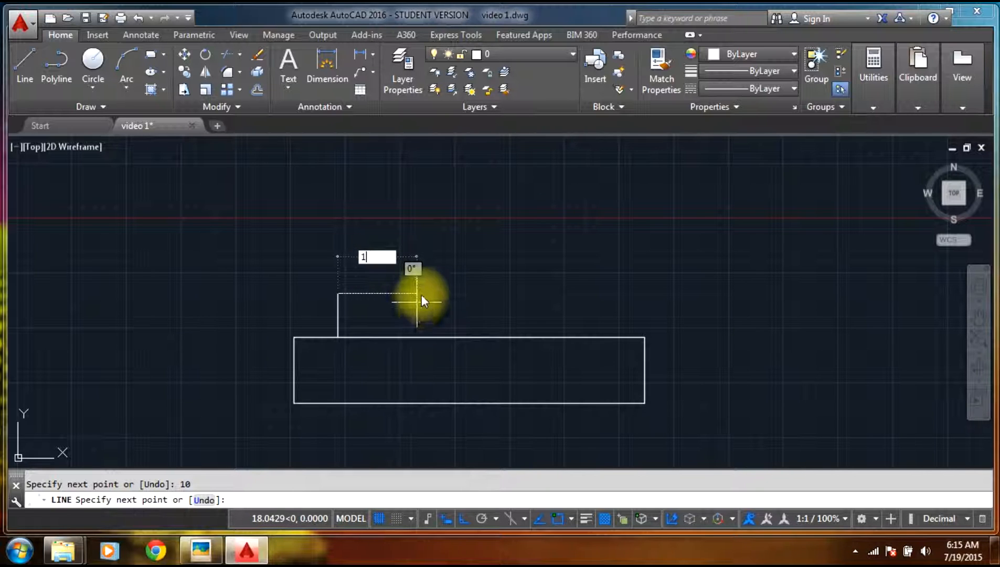
{"action": "type", "text": "0"}
{"action": "key", "text": "Return"}
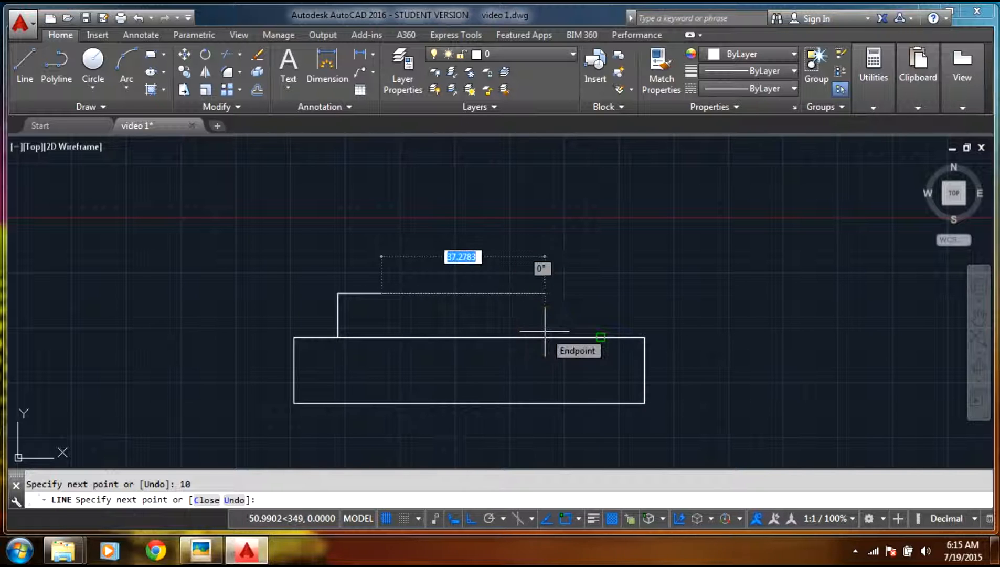
- Try to extend the second tier's top edge rightward with a 40-unit segment
{"action": "type", "text": "0"}
{"action": "key", "text": "Return"}
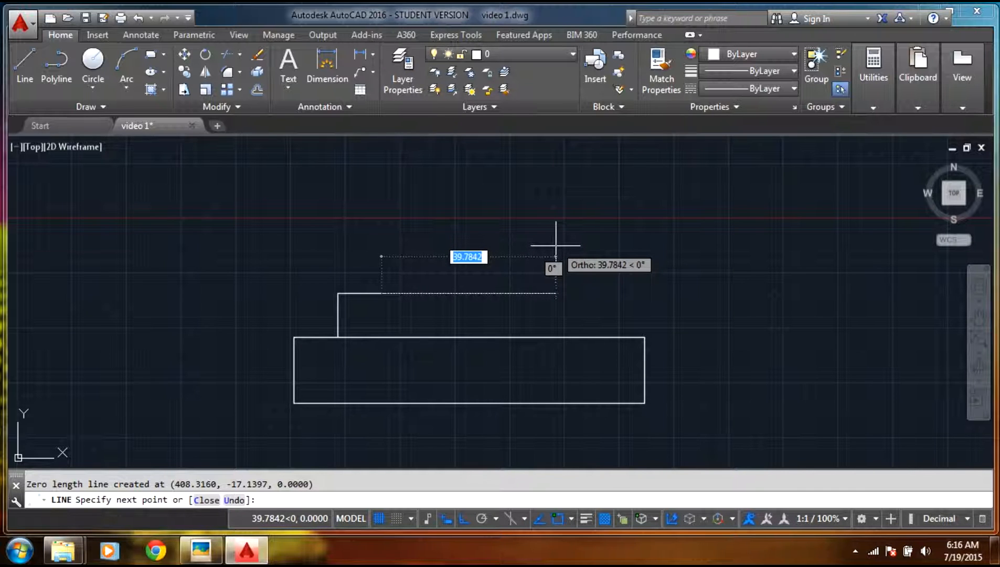
{"action": "type", "text": "40"}
{"action": "key", "text": "Return"}
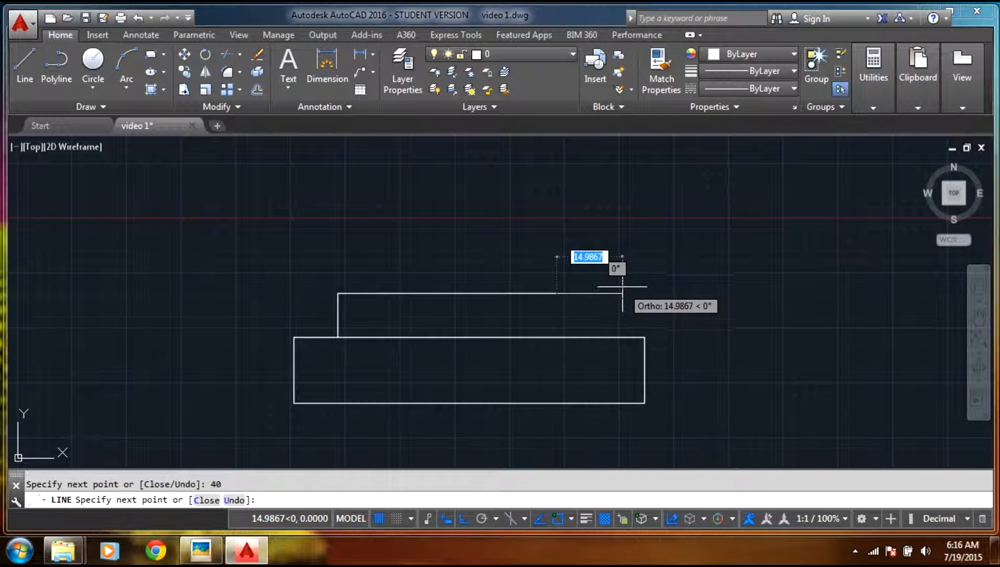
{"action": "key", "text": "Escape"}
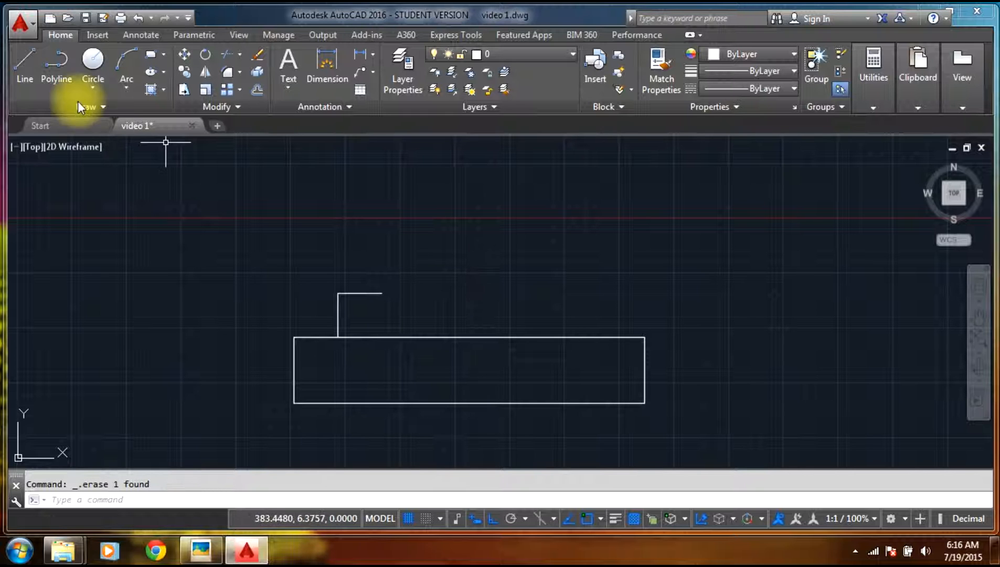
- Draw the second tier's 10-unit right side and 10-unit segment leftward, and join it to the end of the left top segment
{"action": "left_click", "coordinate": [16, 74]}
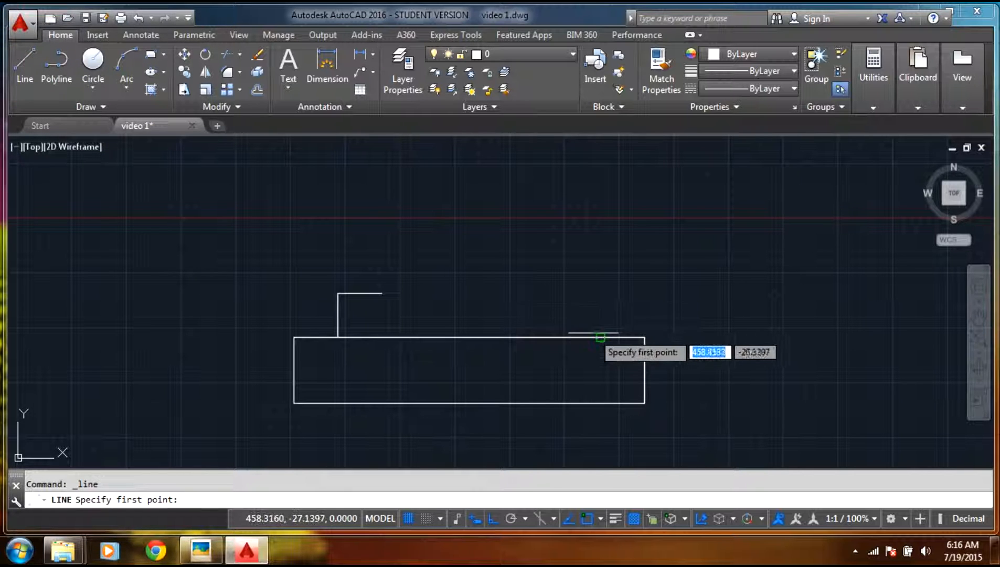
{"action": "left_click", "coordinate": [601, 336]}
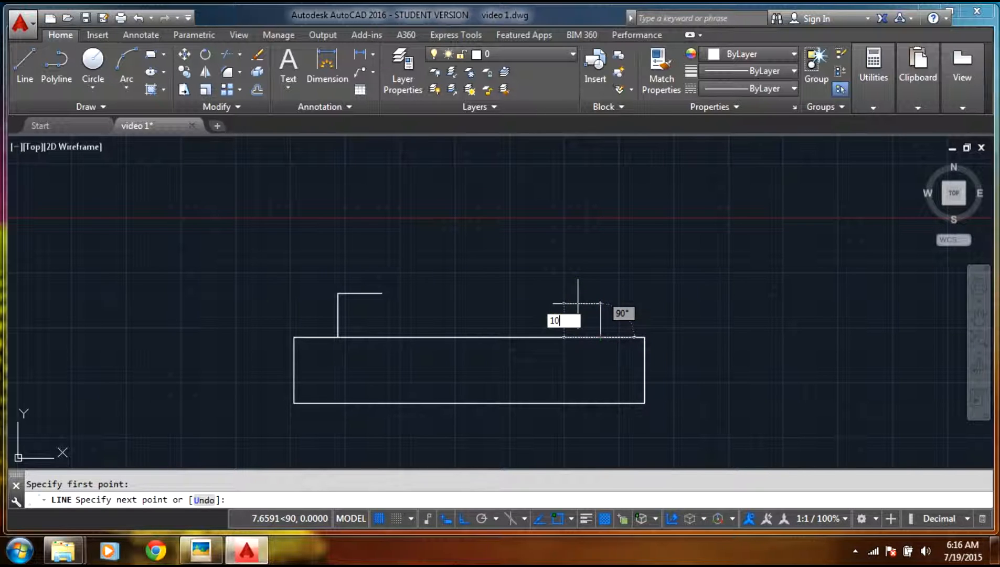
{"action": "type", "text": "10"}
{"action": "key", "text": "Return"}
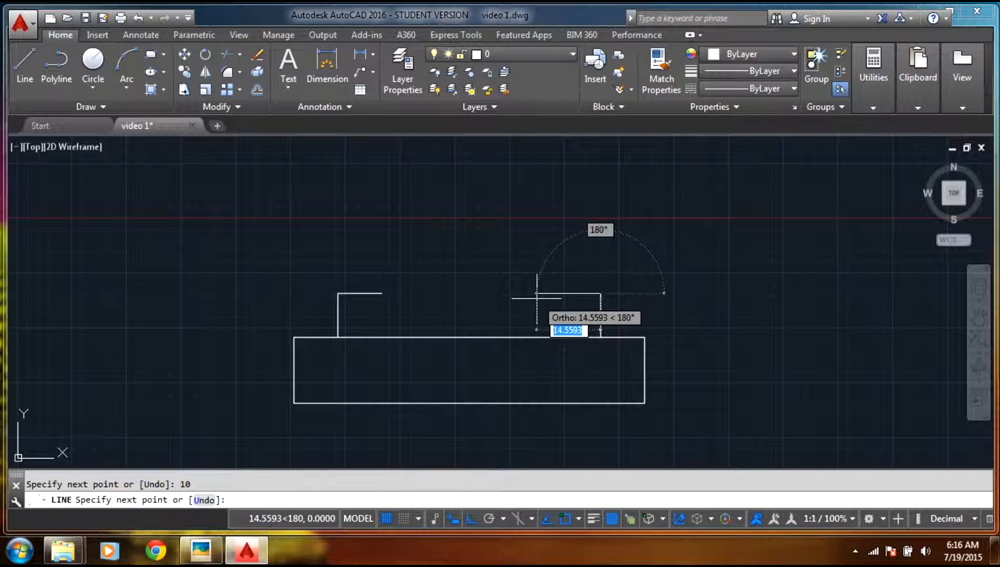
{"action": "key", "text": "Return"}
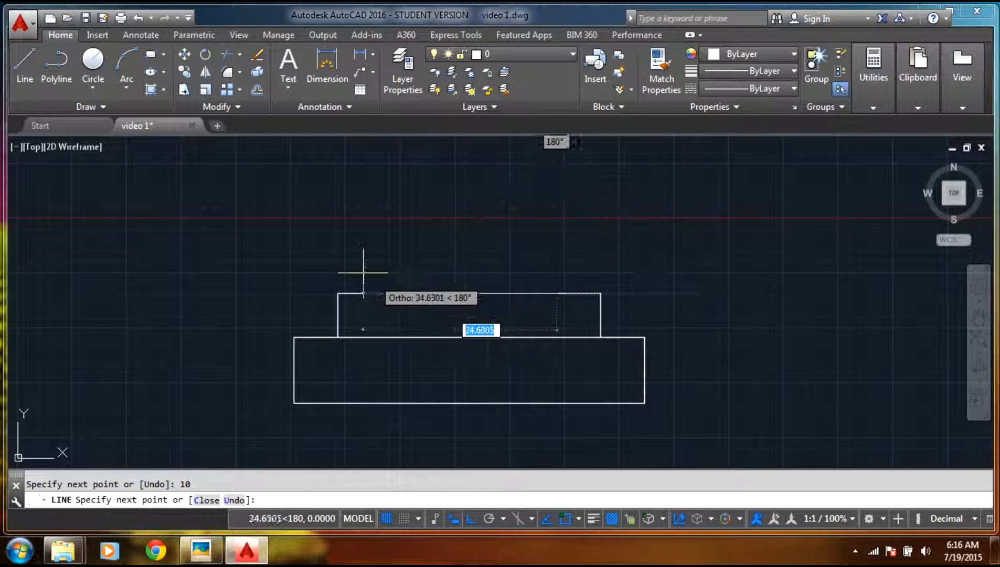
{"action": "left_click", "coordinate": [381, 293]}
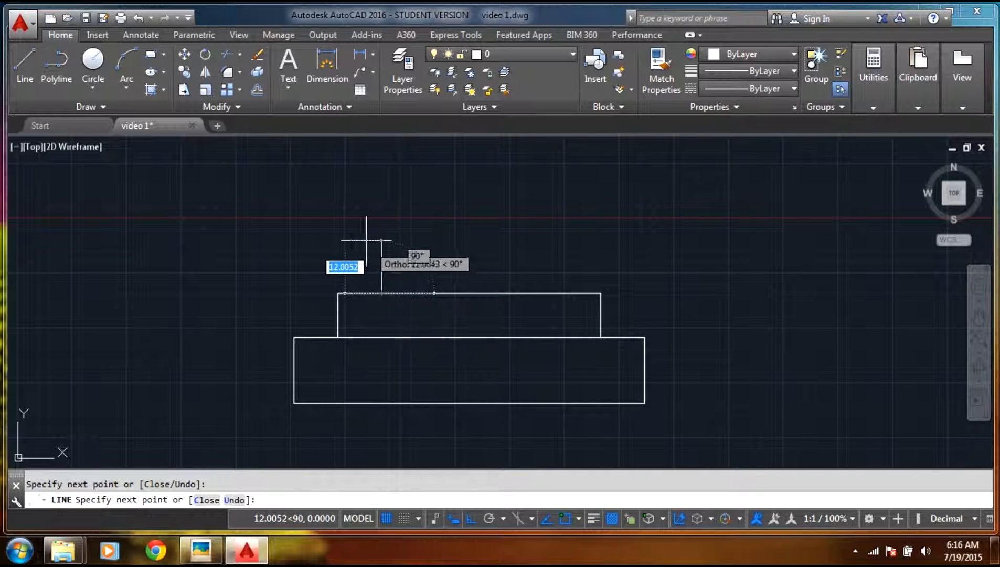
{"action": "key", "text": "Escape"}
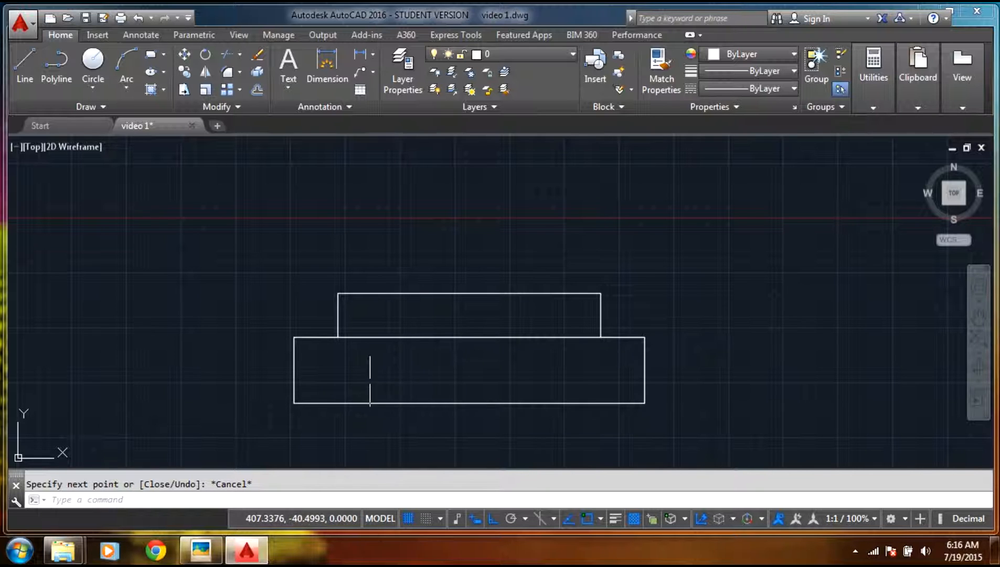
- Start the third tier with a 10-unit line up from the second tier's left inner division point and a 10-unit segment rightward
{"action": "left_click", "coordinate": [31, 74]}
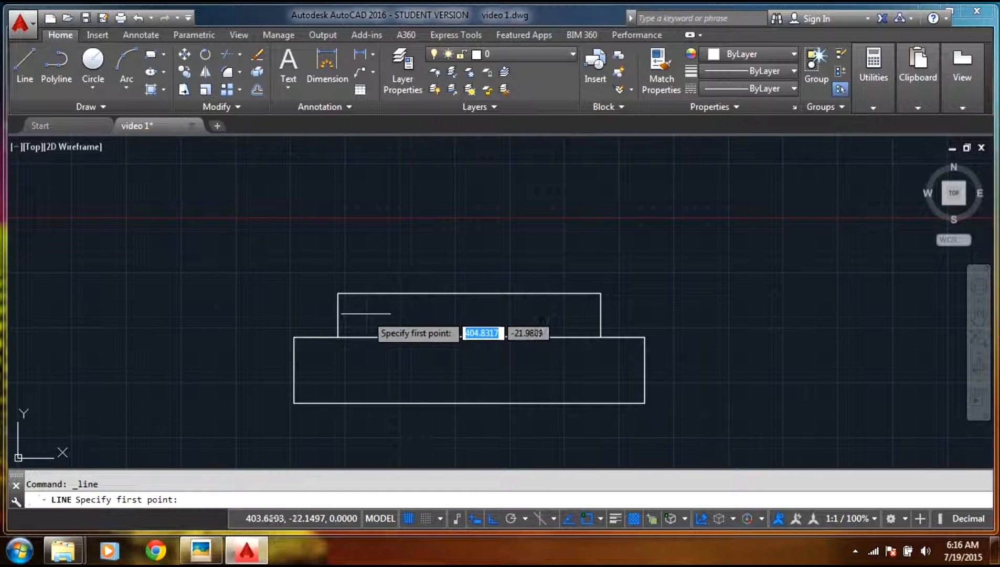
{"action": "left_click", "coordinate": [382, 292]}
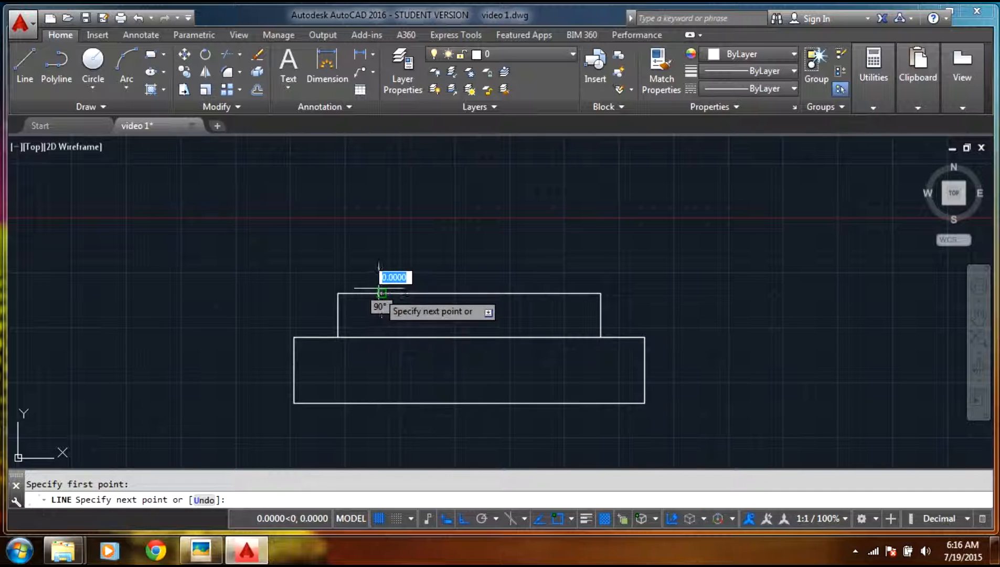
{"action": "left_click", "coordinate": [381, 264]}
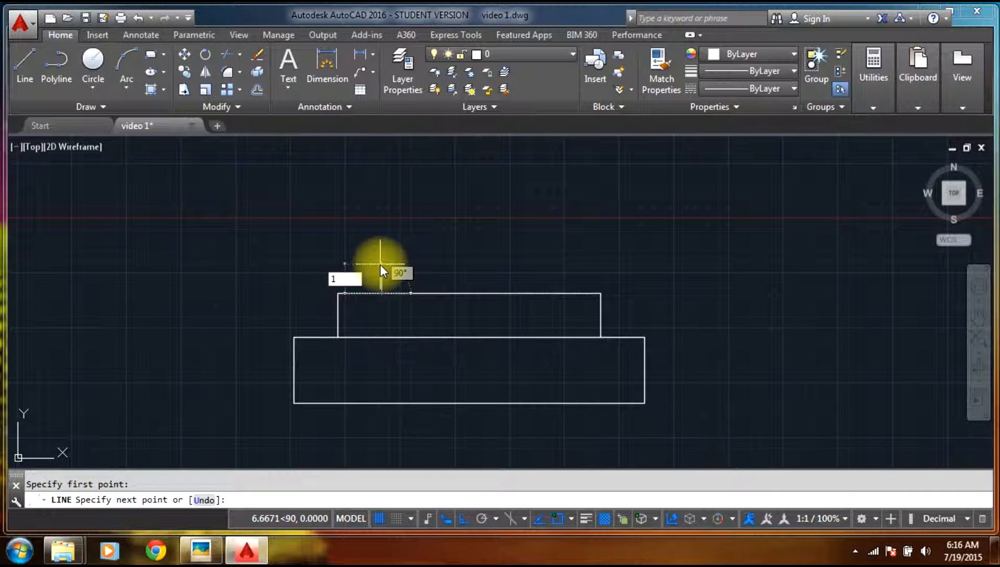
{"action": "type", "text": "10"}
{"action": "key", "text": "Return"}
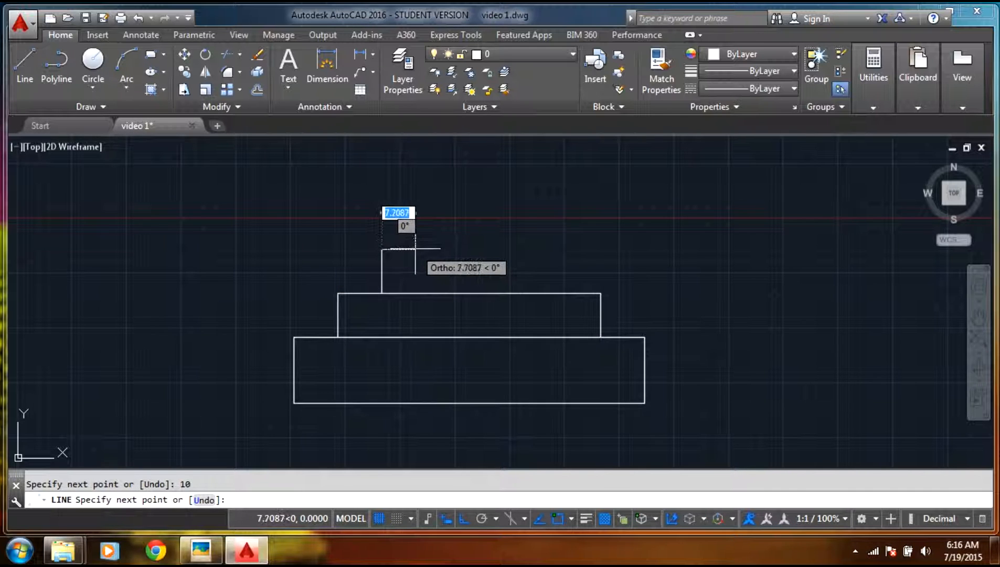
{"action": "type", "text": "10"}
{"action": "key", "text": "Return"}
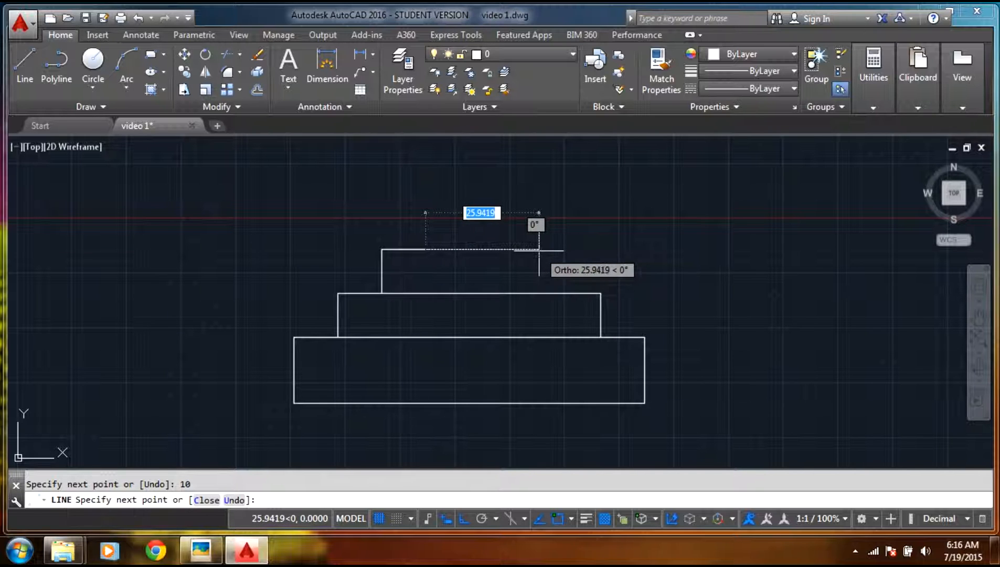
- Continue the third tier's top edge with 20-unit and 10-unit segments, and close it down onto the second tier
{"action": "type", "text": "20"}
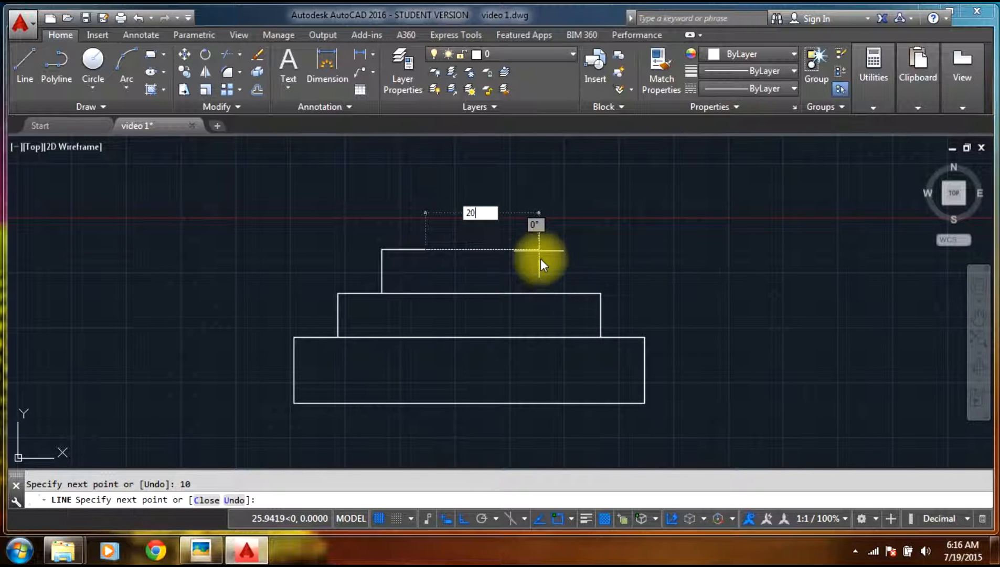
{"action": "key", "text": "Return"}
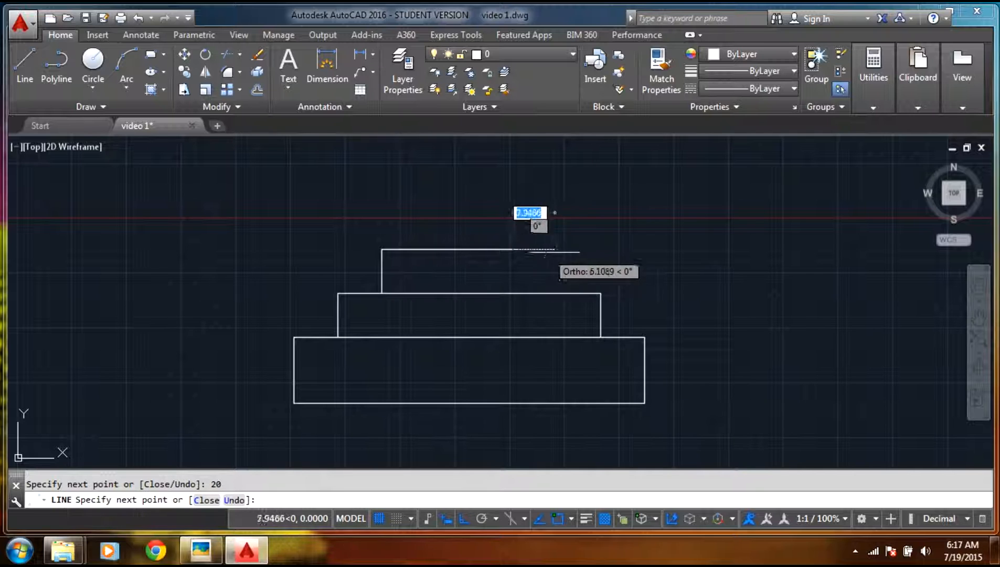
{"action": "type", "text": "10"}
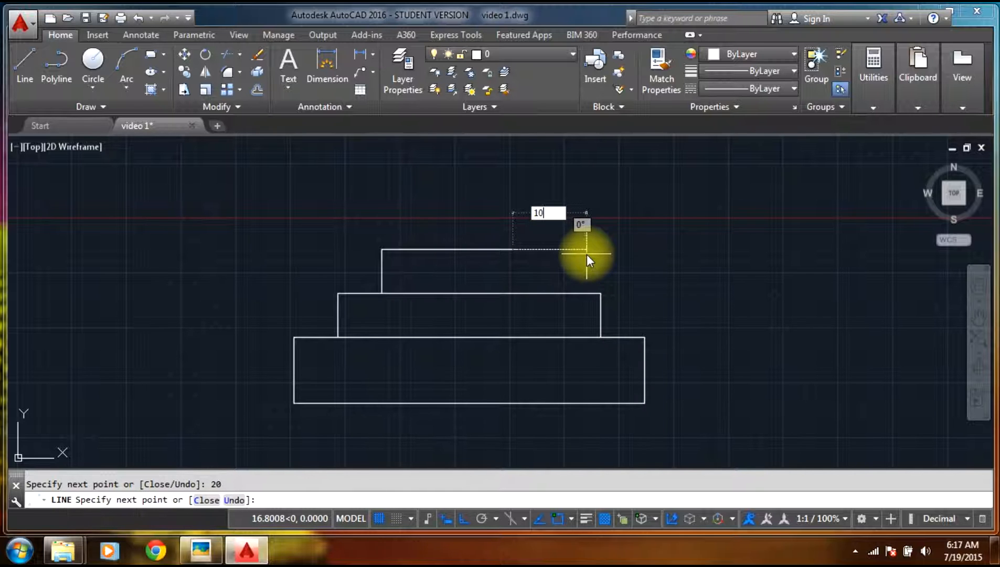
{"action": "key", "text": "Return"}
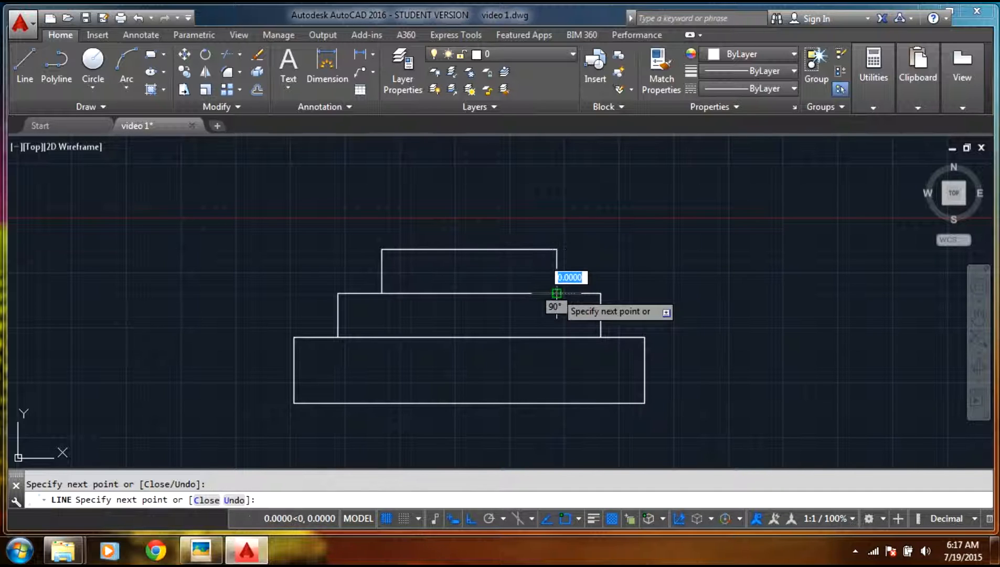
{"action": "key", "text": "Escape"}
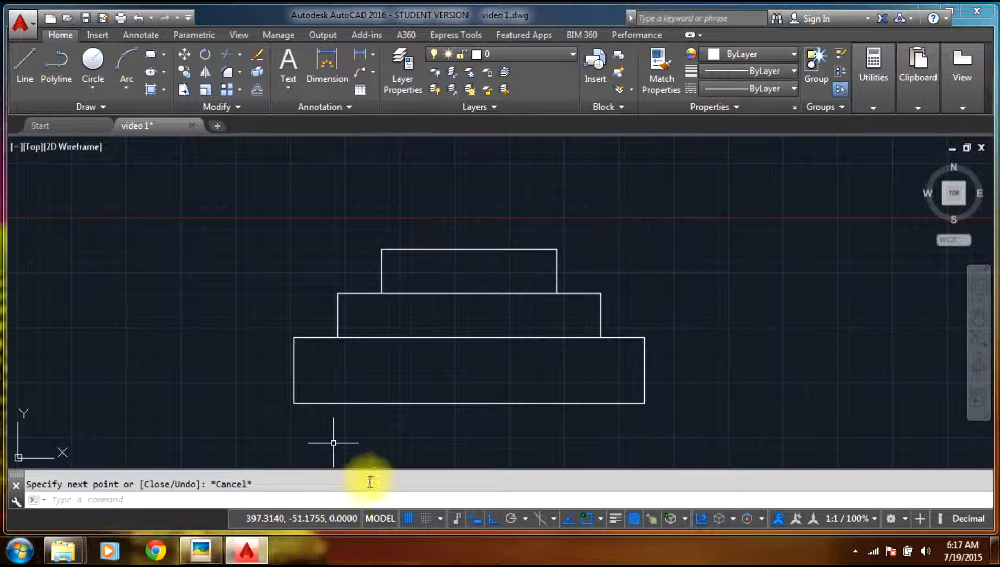
- Check the upper part of the stepped figure in the IMG_1542.JPG reference photo in Picasa Photo Viewer, and return to AutoCAD
{"action": "left_click", "coordinate": [196, 548]}
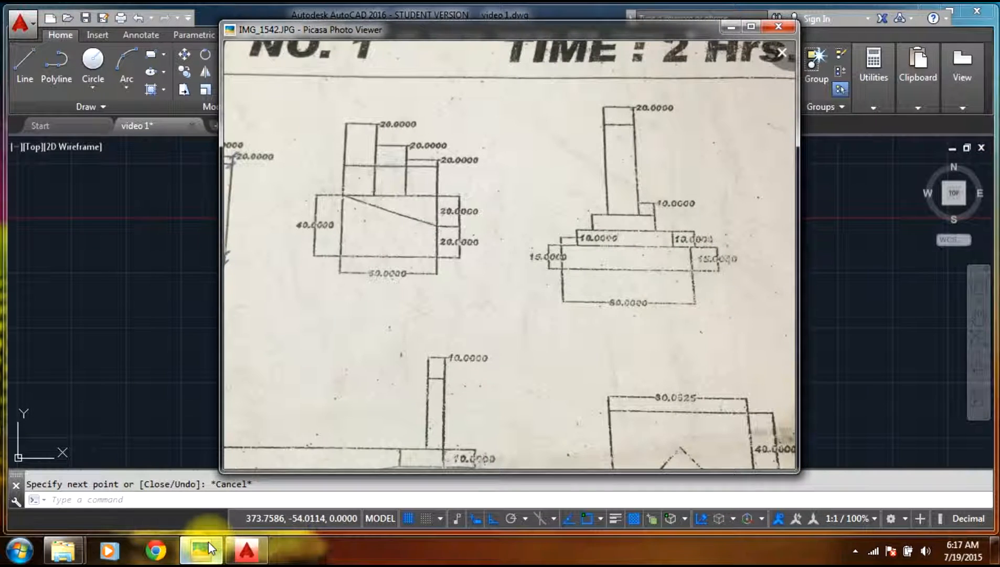
{"action": "left_click", "coordinate": [210, 548]}
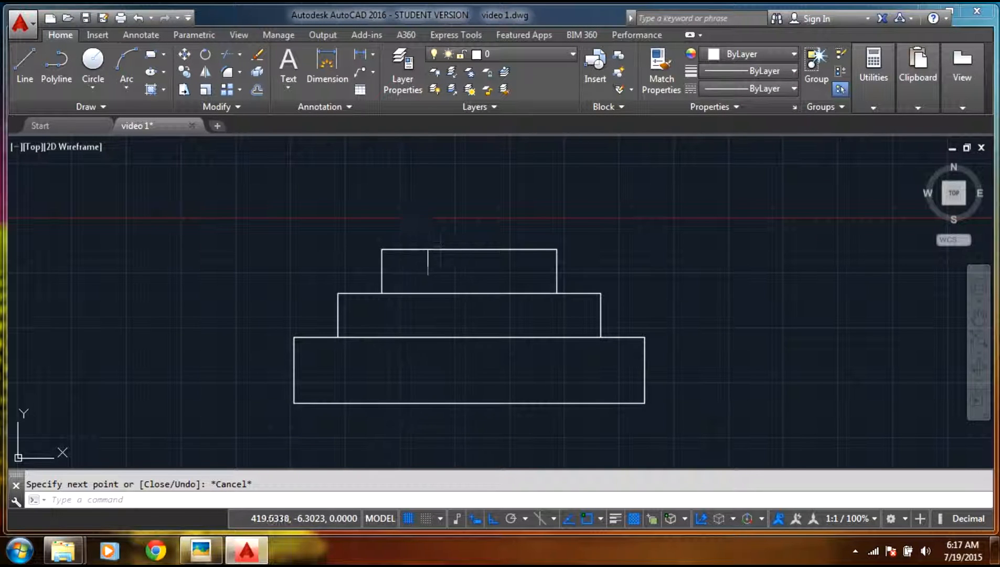
{"action": "left_click", "coordinate": [201, 550]}
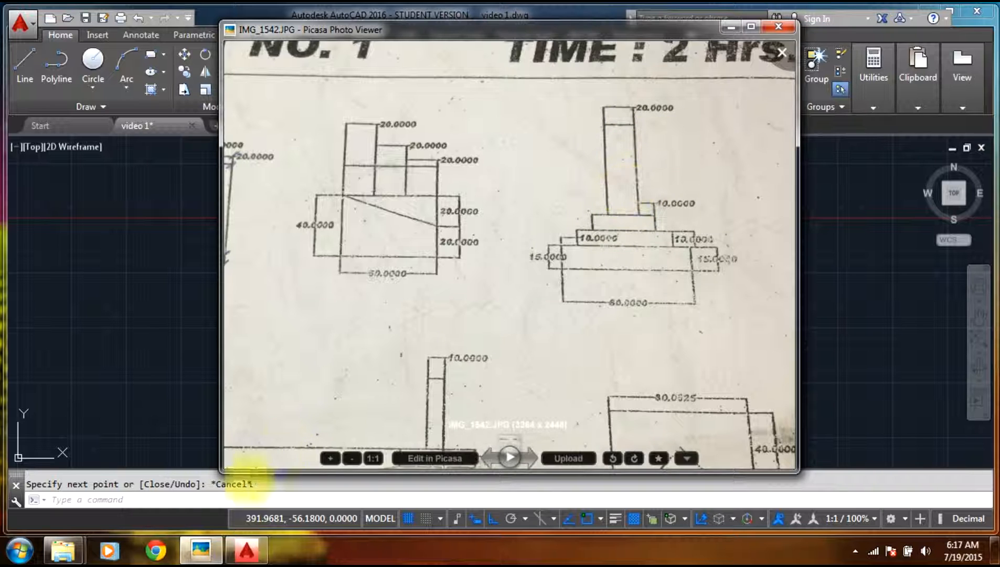
{"action": "left_click", "coordinate": [199, 555]}
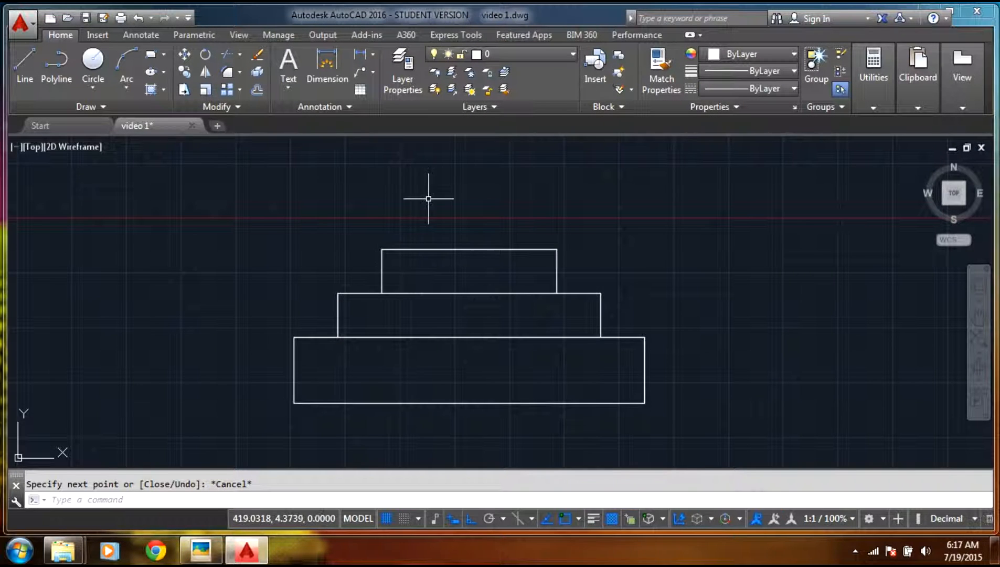
- Start the column with a 40-unit line up from the left division point on the third tier's top edge
{"action": "scroll", "coordinate": [426, 198], "scroll_direction": "down", "scroll_amount": 2}
{"action": "mouse_move", "coordinate": [426, 198]}
{"action": "middle_mouse_down"}
{"action": "mouse_move", "coordinate": [448, 284]}
{"action": "mouse_move", "coordinate": [443, 343]}
{"action": "middle_mouse_up"}
{"action": "scroll", "coordinate": [444, 343], "scroll_direction": "up", "scroll_amount": 2}
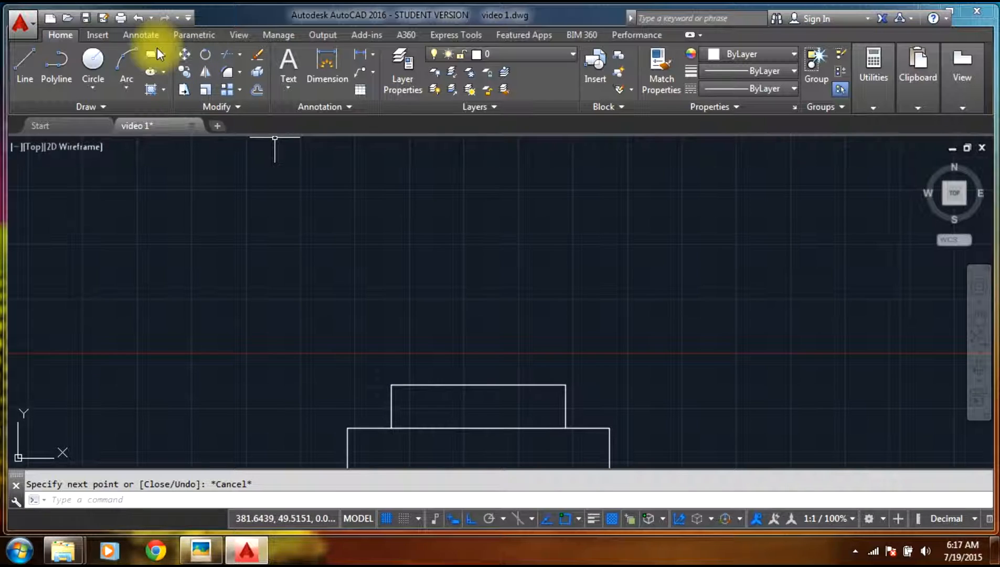
{"action": "left_click", "coordinate": [37, 63]}
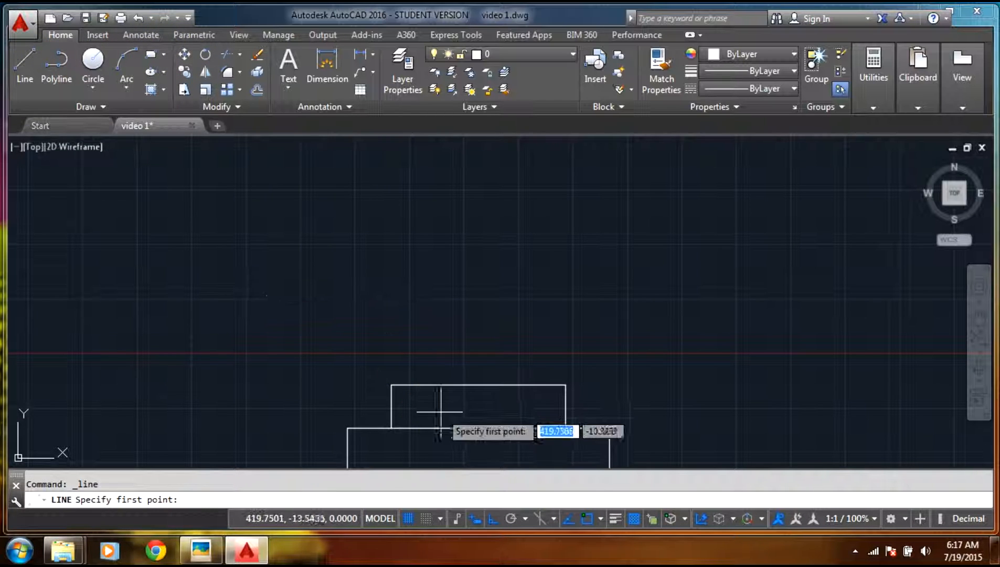
{"action": "left_click", "coordinate": [435, 384]}
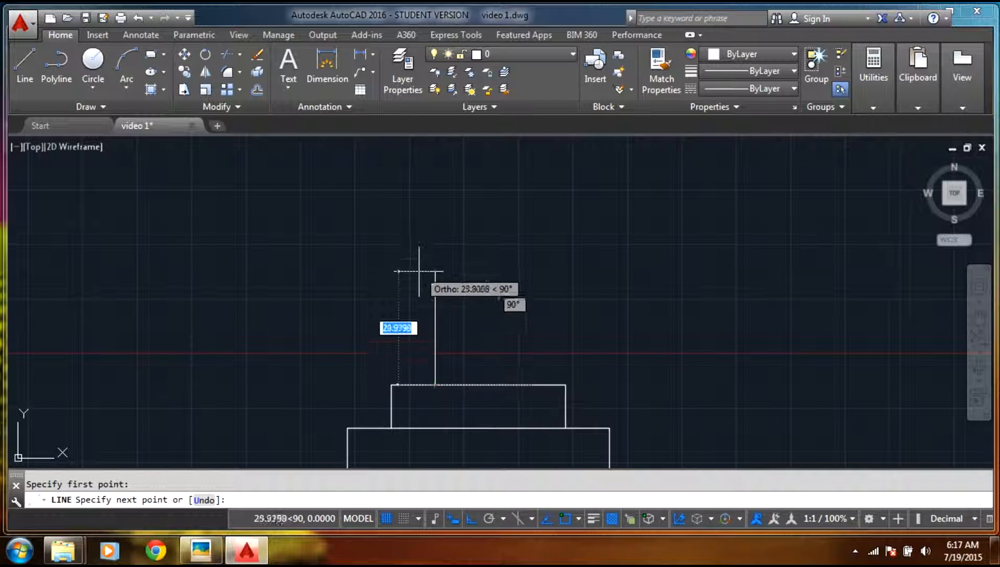
{"action": "type", "text": "40"}
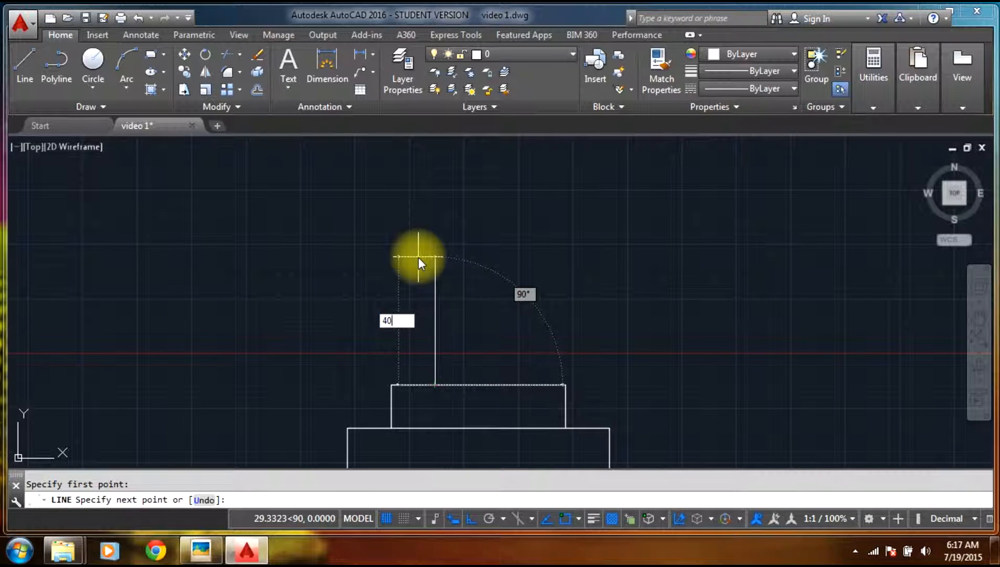
{"action": "key", "text": "Return"}
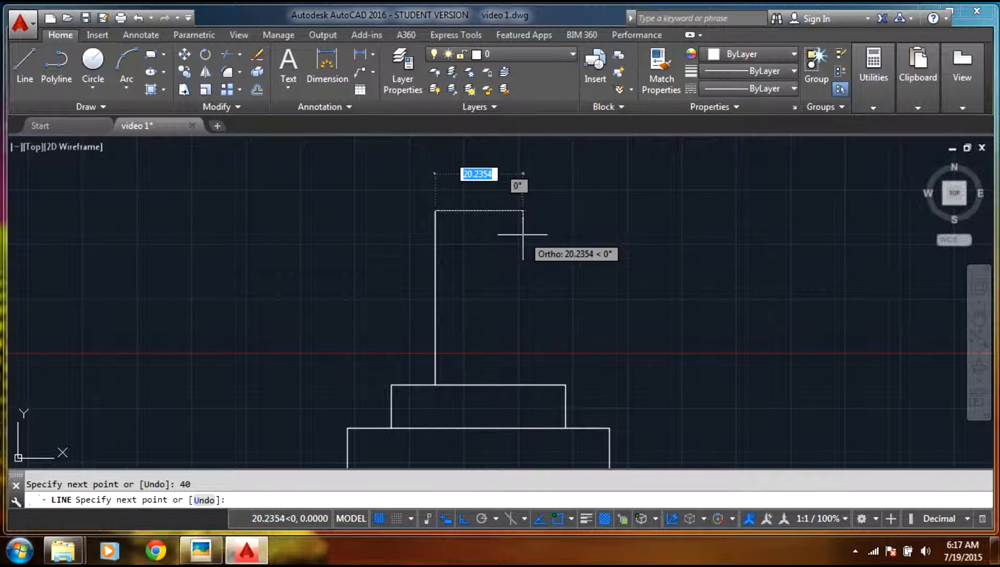
- Draw the column's 20-unit top edge rightward and close its right side down onto the third tier
{"action": "type", "text": "20"}
{"action": "key", "text": "Return"}
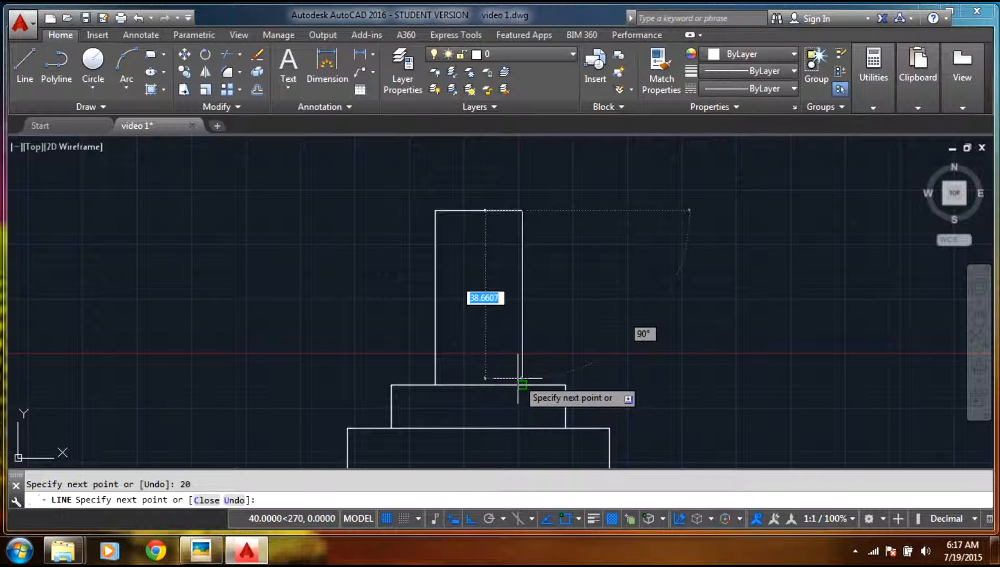
{"action": "left_click", "coordinate": [522, 384]}
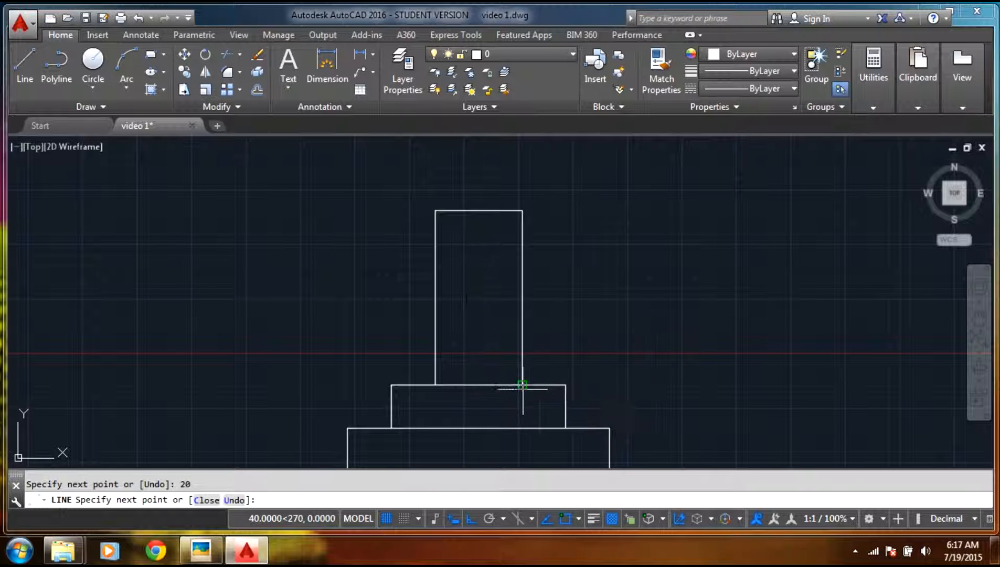
{"action": "key", "text": "Return"}
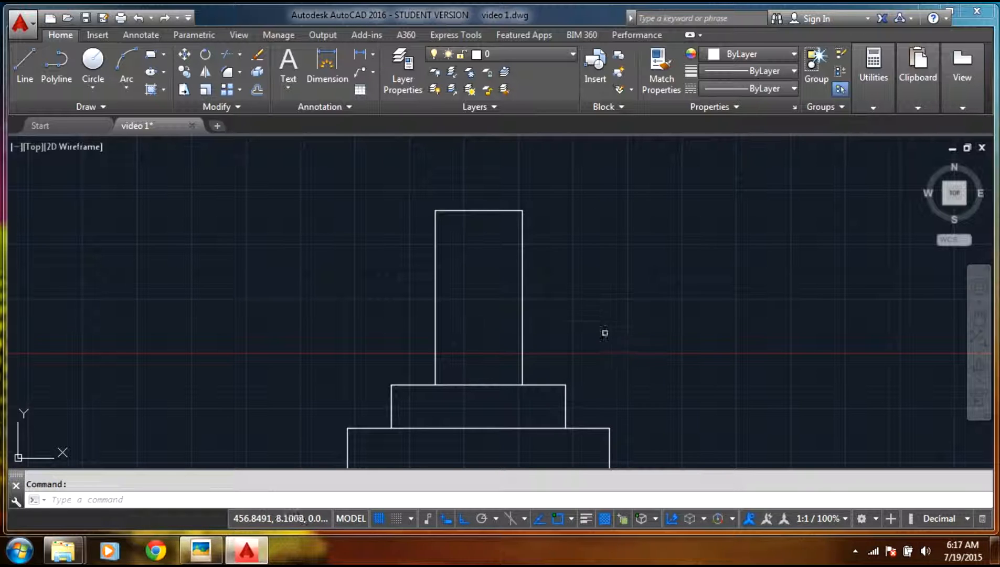
{"action": "scroll", "coordinate": [631, 313], "scroll_direction": "down", "scroll_amount": 1}
{"action": "mouse_move", "coordinate": [694, 328]}
{"action": "middle_mouse_down"}
{"action": "mouse_move", "coordinate": [622, 230]}
{"action": "mouse_move", "coordinate": [620, 257]}
{"action": "middle_mouse_up"}
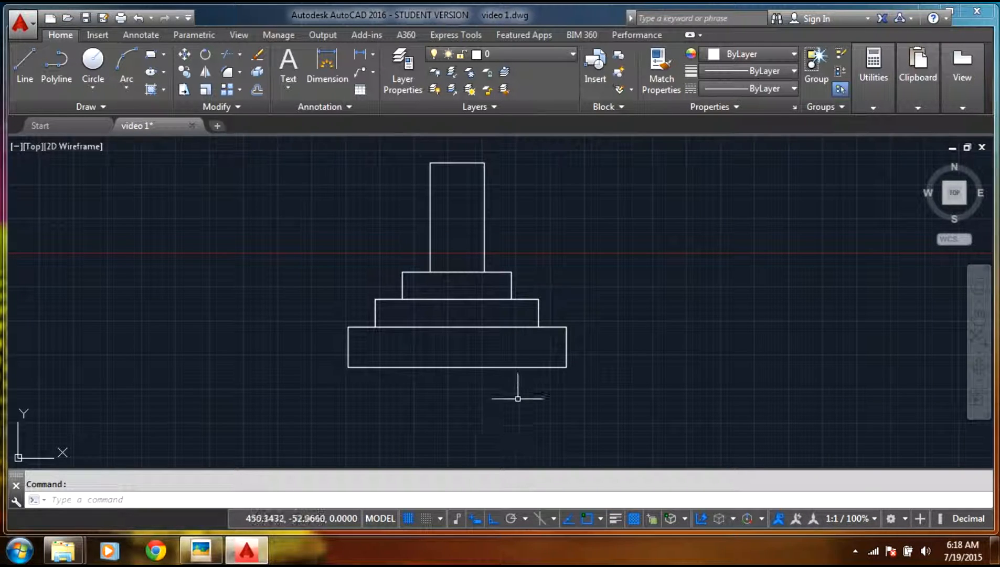
- Check the stepped figure's dimensions in the IMG_1542.JPG reference photo, and return to AutoCAD
{"action": "left_click", "coordinate": [296, 523]}
{"action": "left_click", "coordinate": [295, 524]}
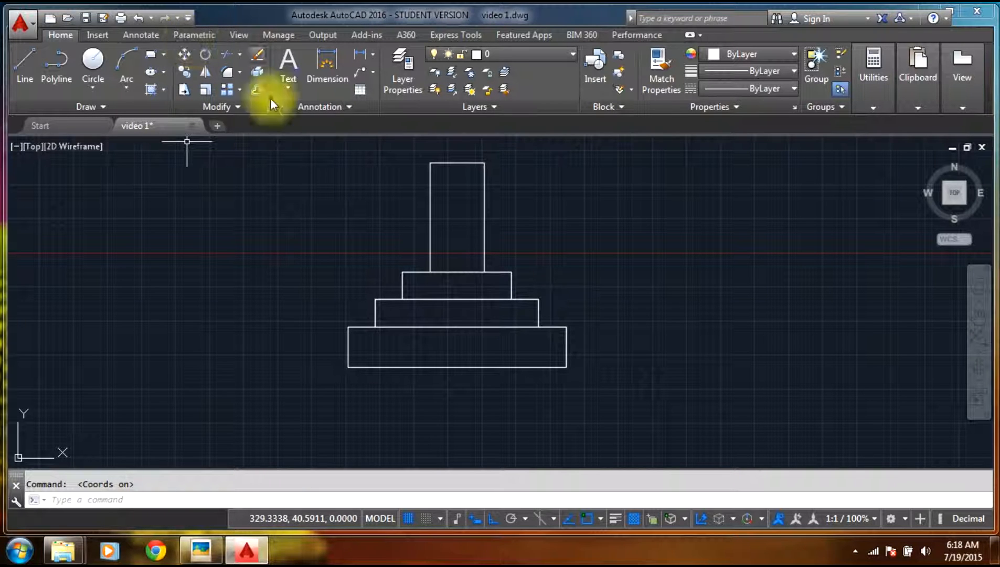
{"action": "left_click", "coordinate": [216, 558]}
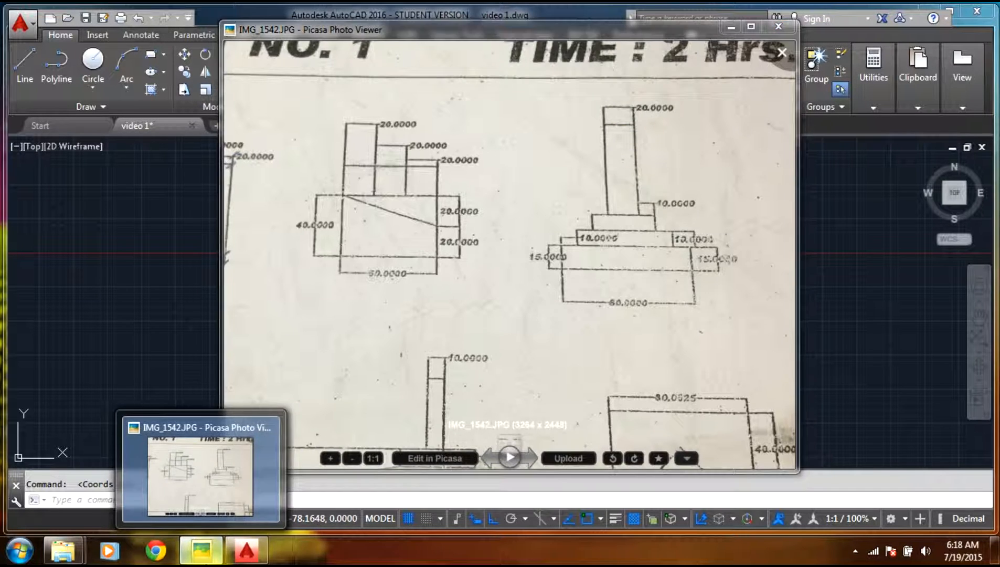
{"action": "left_click", "coordinate": [228, 464]}
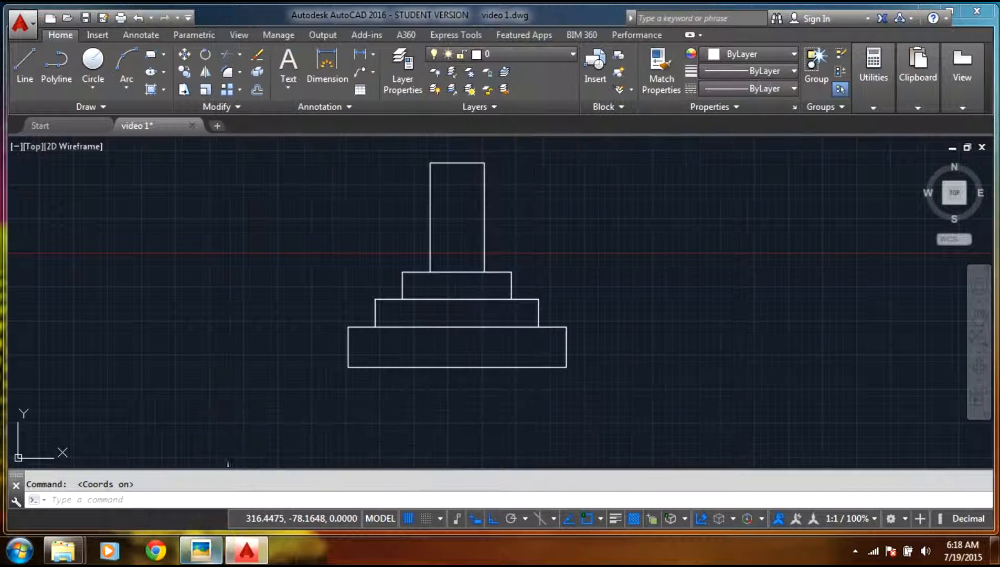
- Dimension the bottom tier's full width below the figure and its height along the left side
{"action": "left_click", "coordinate": [326, 67]}
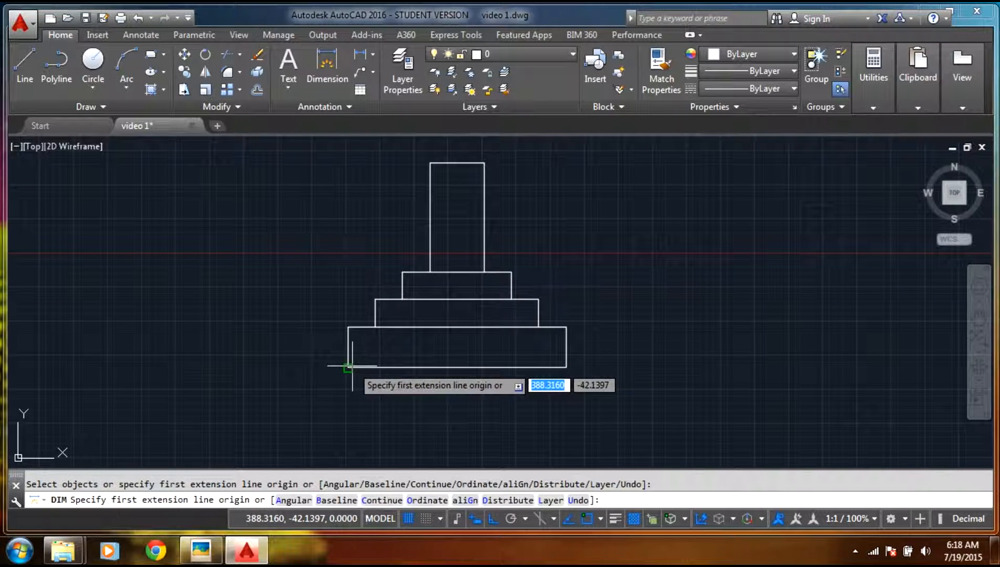
{"action": "left_click", "coordinate": [351, 367]}
{"action": "left_click", "coordinate": [565, 367]}
{"action": "left_click", "coordinate": [562, 393]}
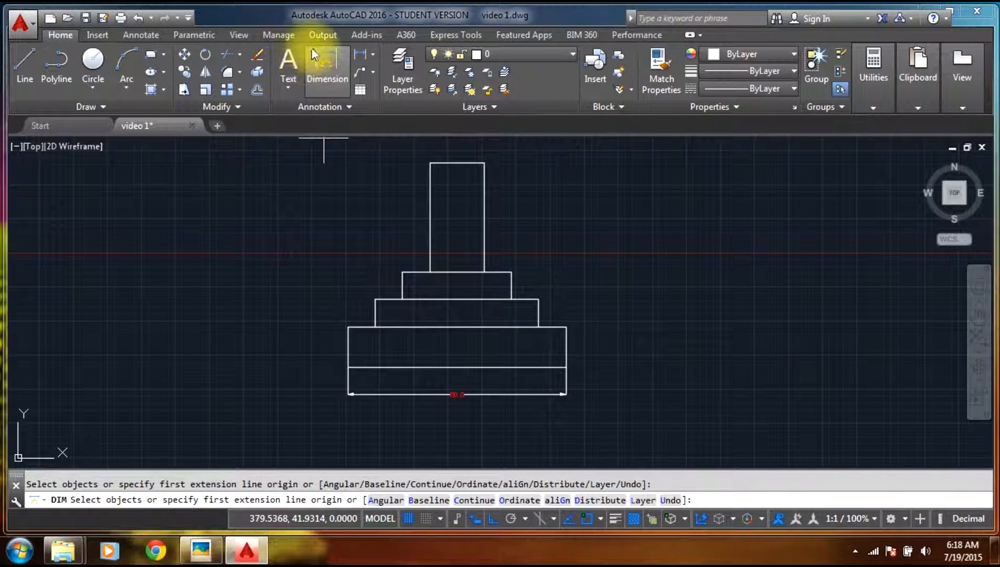
{"action": "left_click", "coordinate": [348, 326]}
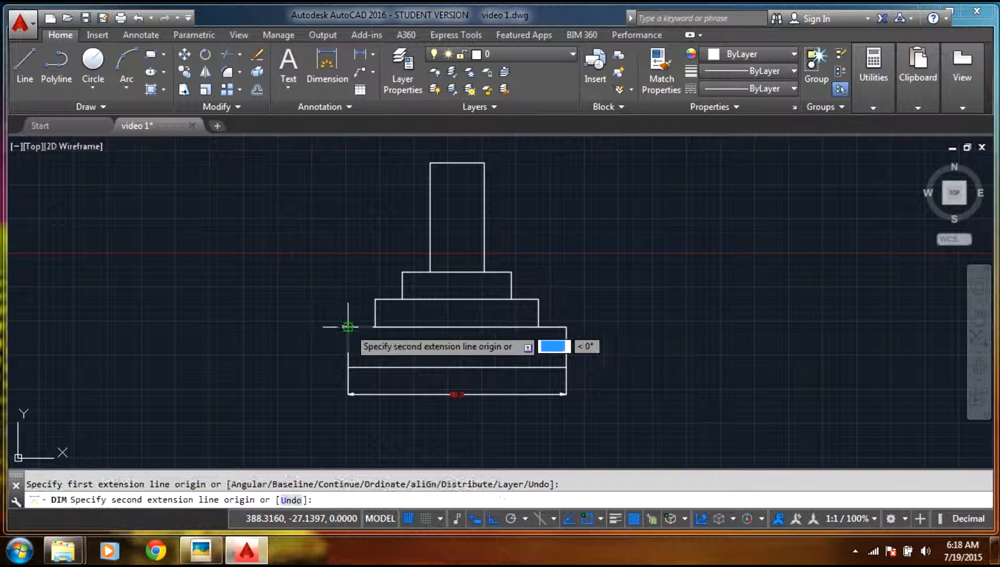
{"action": "left_click", "coordinate": [348, 366]}
{"action": "left_click", "coordinate": [325, 346]}
- Dimension the second tier's height on the left, placed farther out than the bottom tier's height dimension
{"action": "left_click", "coordinate": [325, 65]}
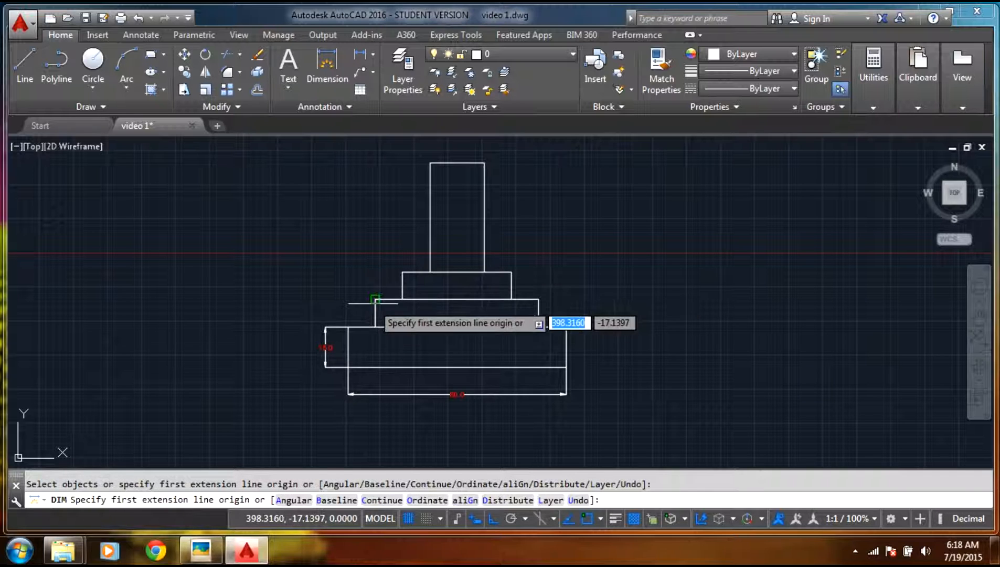
{"action": "left_click", "coordinate": [375, 299]}
{"action": "left_click", "coordinate": [374, 327]}
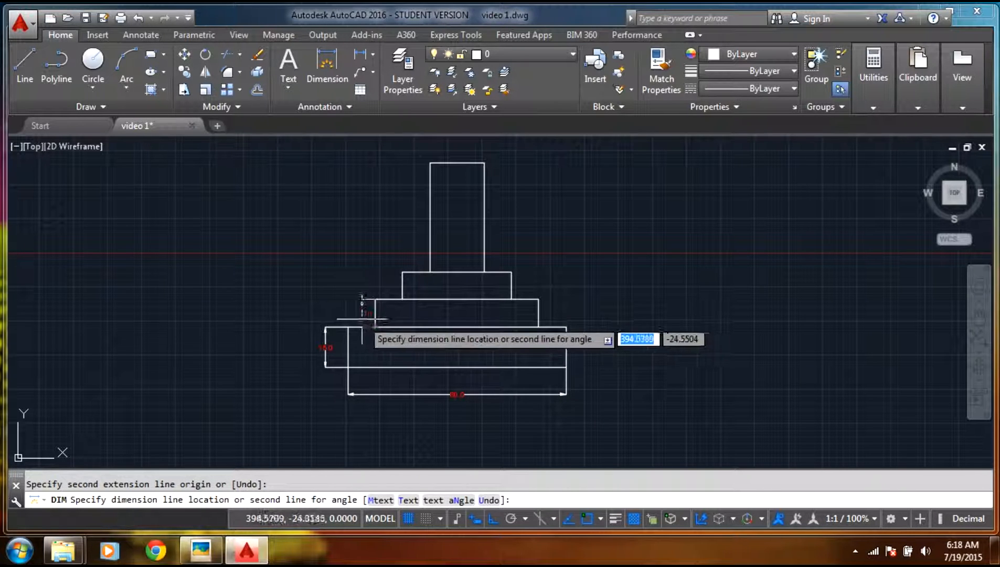
{"action": "left_click", "coordinate": [296, 313]}
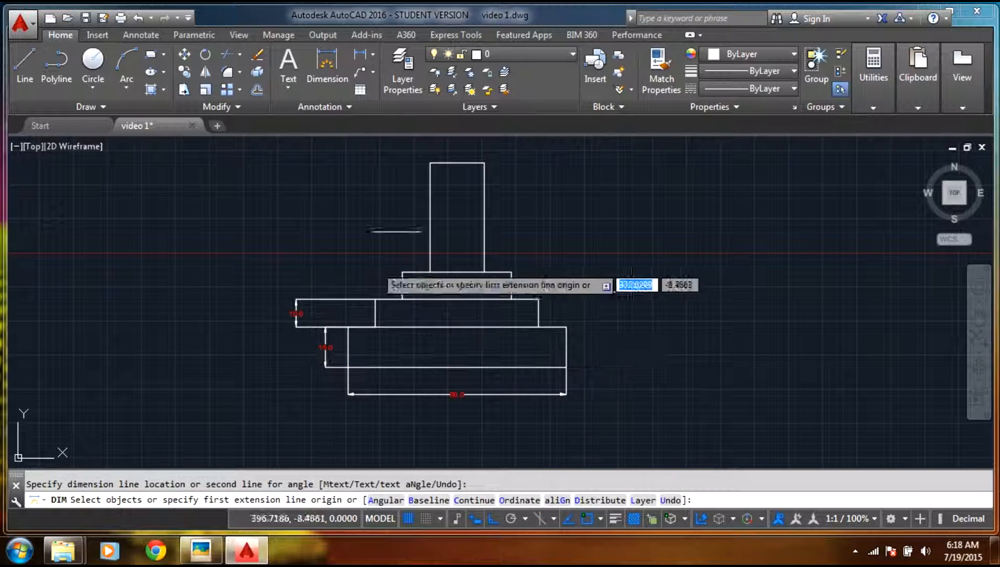
- Dimension the third tier's ledge width right of the column, and the column's width above its top edge
{"action": "left_click", "coordinate": [328, 64]}
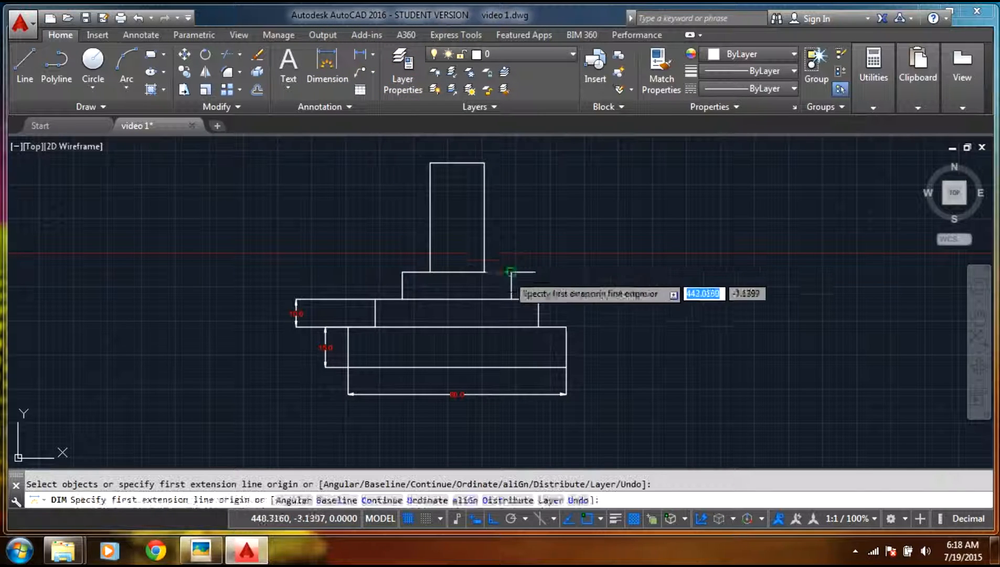
{"action": "left_click", "coordinate": [484, 271]}
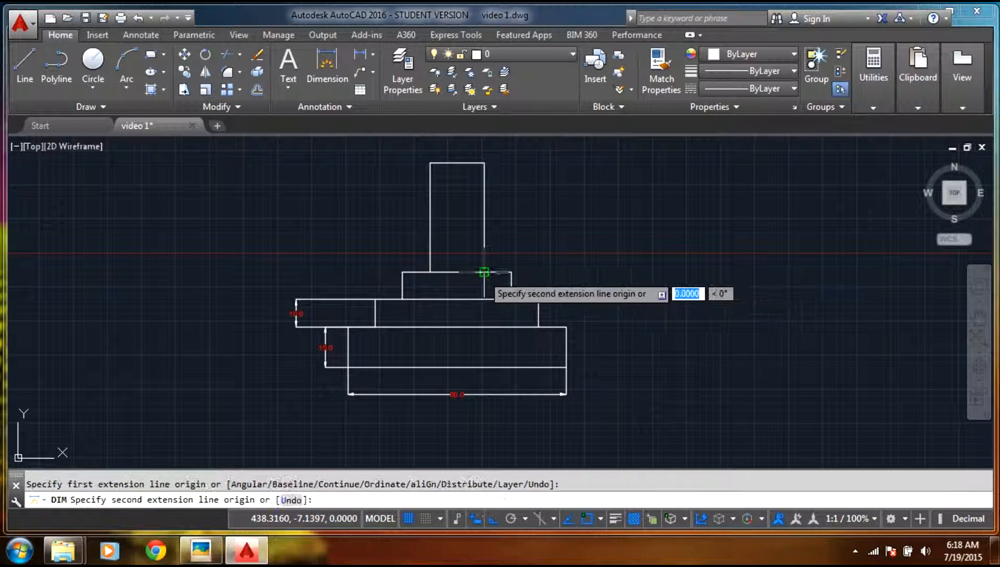
{"action": "left_click", "coordinate": [511, 272]}
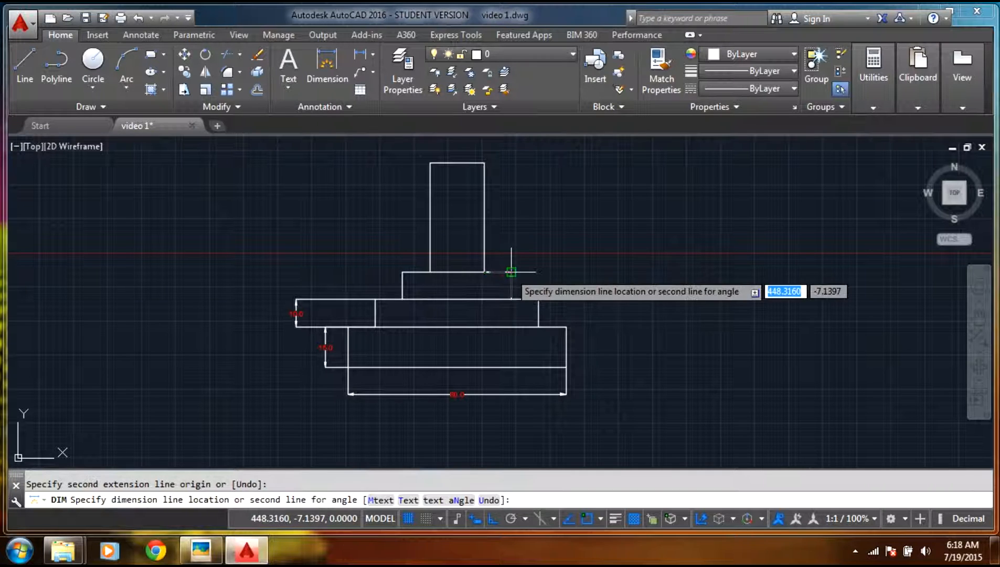
{"action": "left_click", "coordinate": [498, 245]}
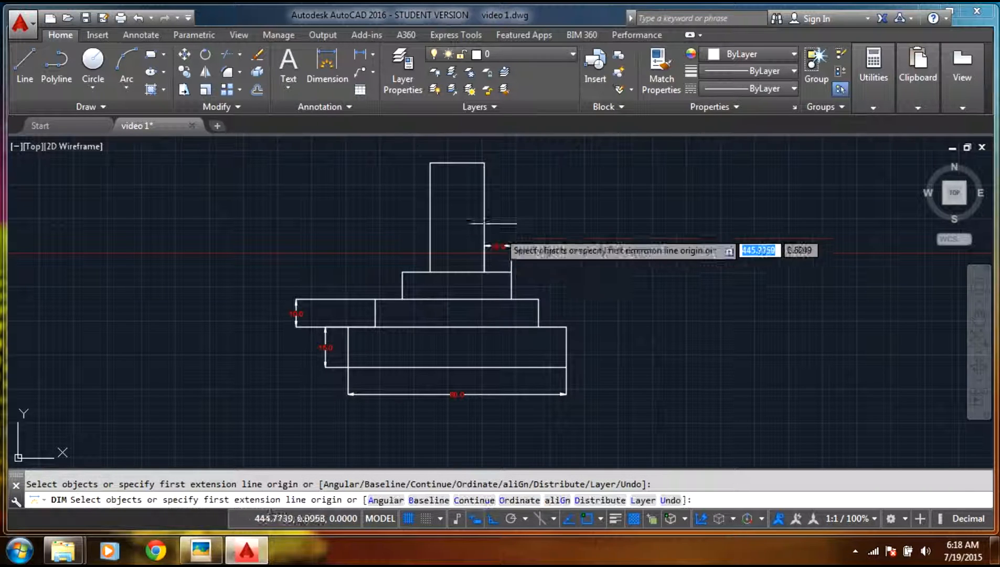
{"action": "left_click", "coordinate": [329, 67]}
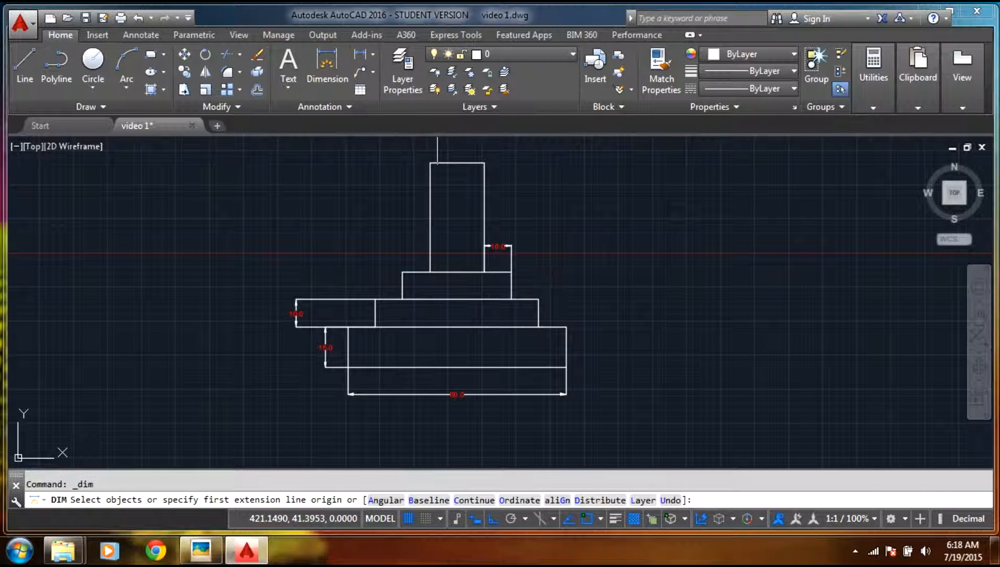
{"action": "left_click", "coordinate": [430, 163]}
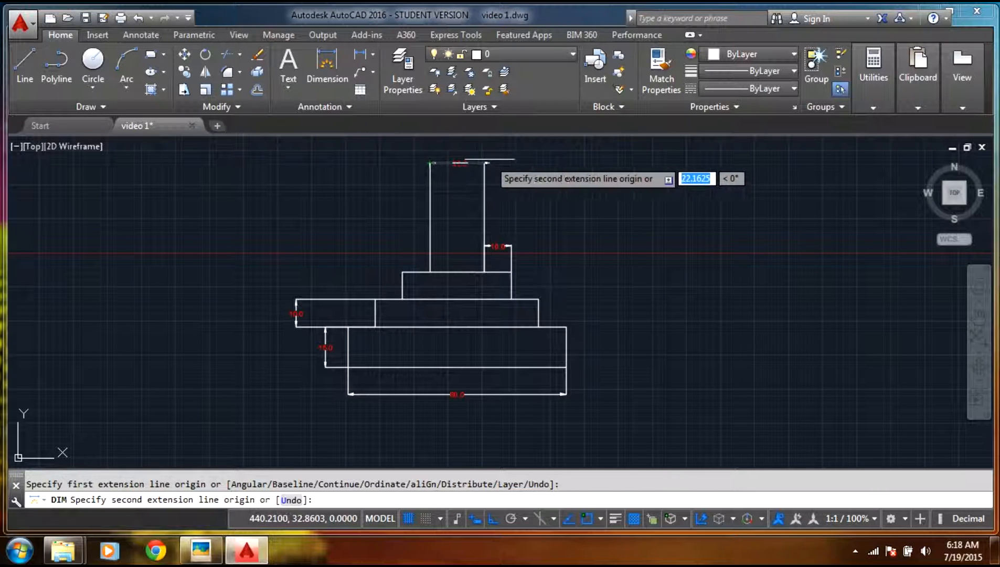
{"action": "left_click", "coordinate": [484, 163]}
{"action": "left_click", "coordinate": [472, 145]}
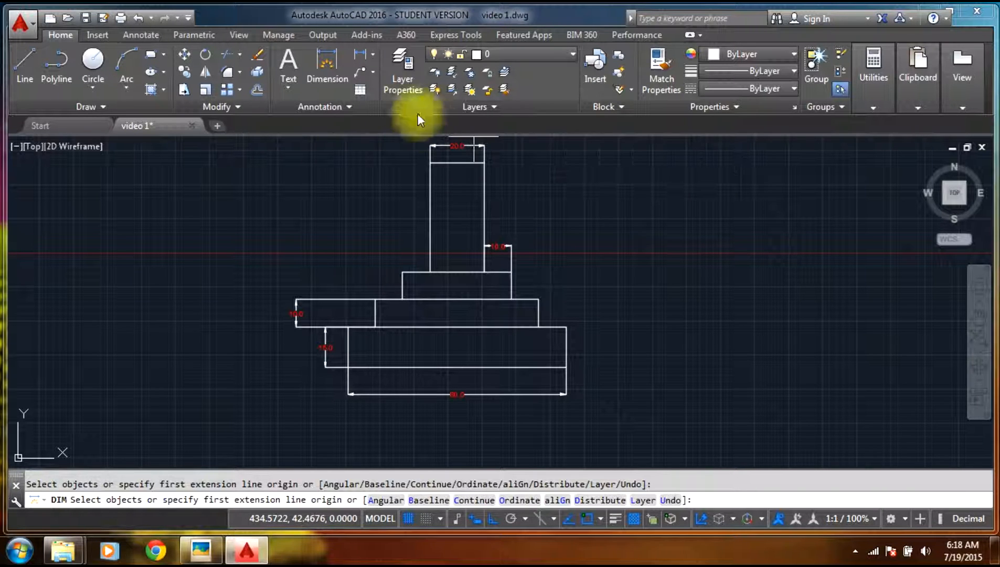
- Dimension the heights of the bottom and second tiers on the figure's right side, checking them against the reference photo
{"action": "left_click", "coordinate": [338, 60]}
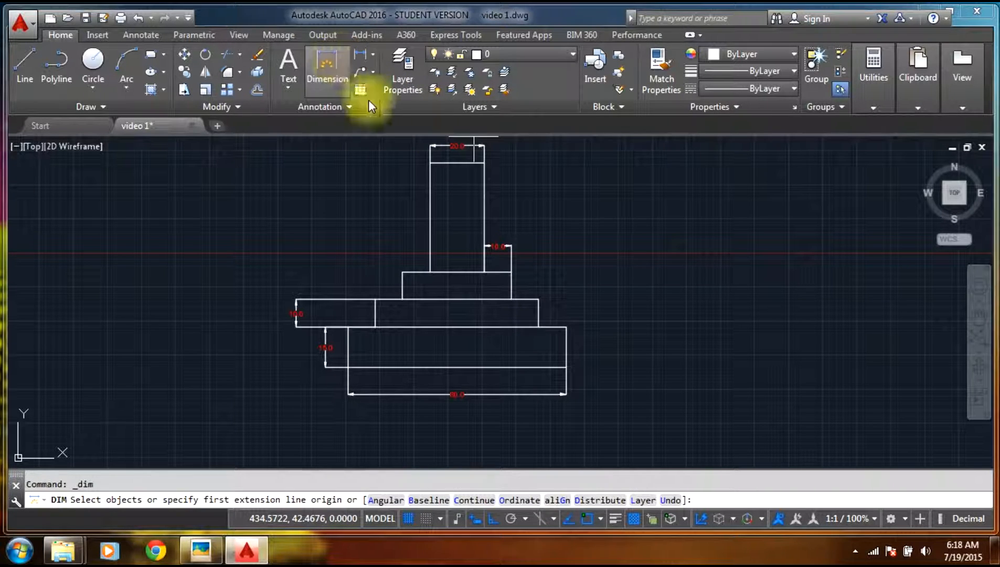
{"action": "left_click", "coordinate": [566, 327]}
{"action": "left_click", "coordinate": [566, 367]}
{"action": "left_click", "coordinate": [627, 362]}
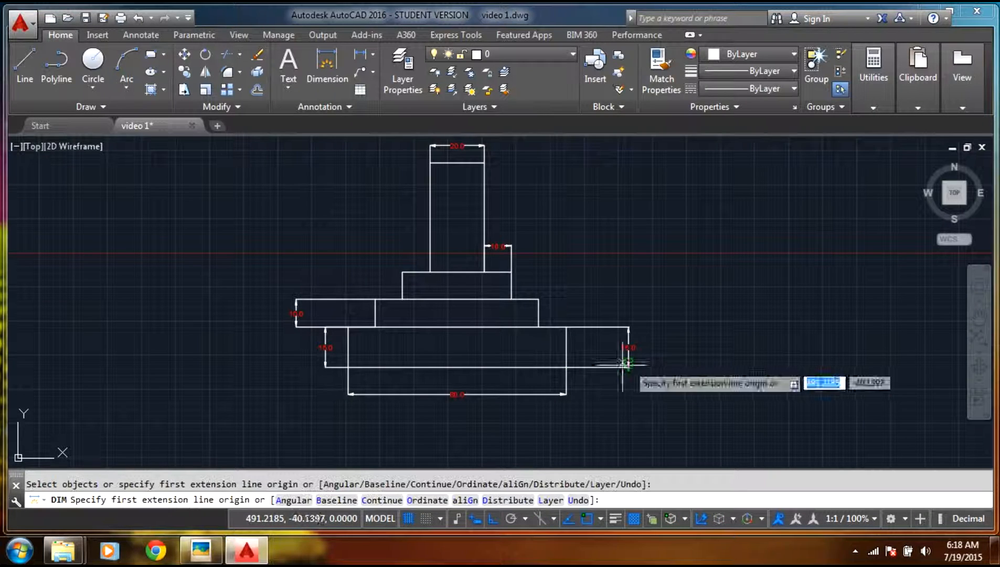
{"action": "left_click", "coordinate": [204, 553]}
{"action": "left_click", "coordinate": [205, 554]}
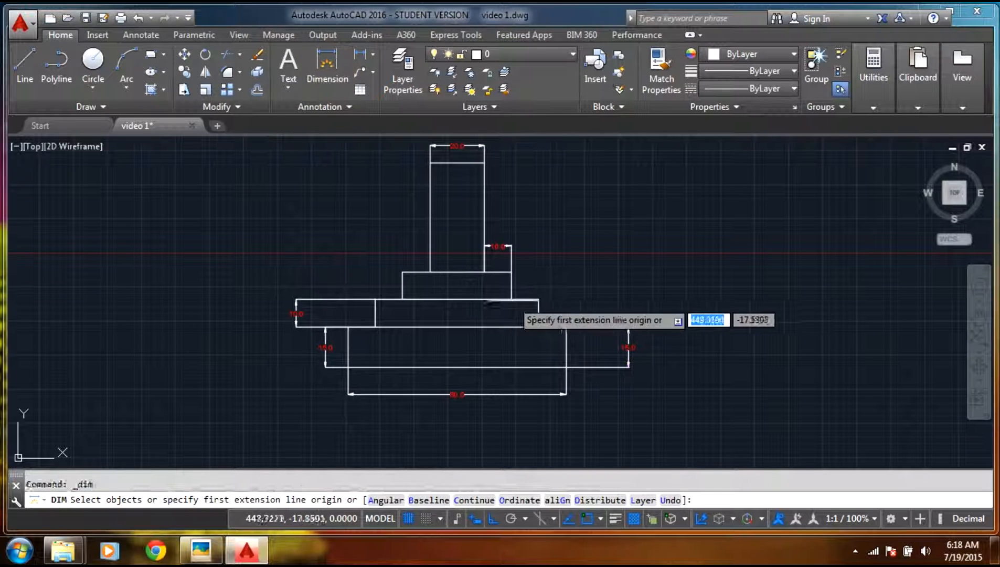
{"action": "left_click", "coordinate": [538, 299]}
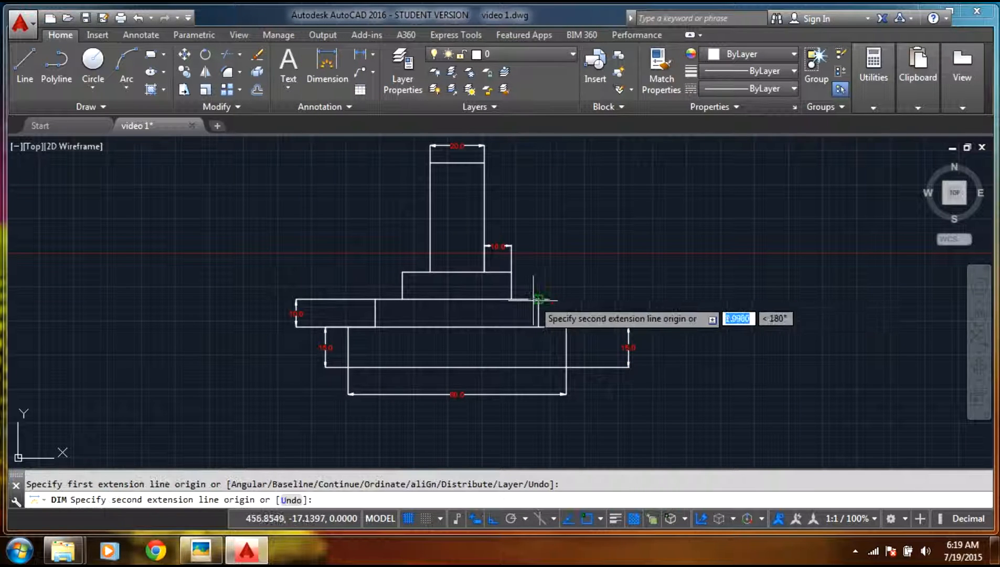
{"action": "left_click", "coordinate": [538, 327]}
{"action": "left_click", "coordinate": [648, 343]}
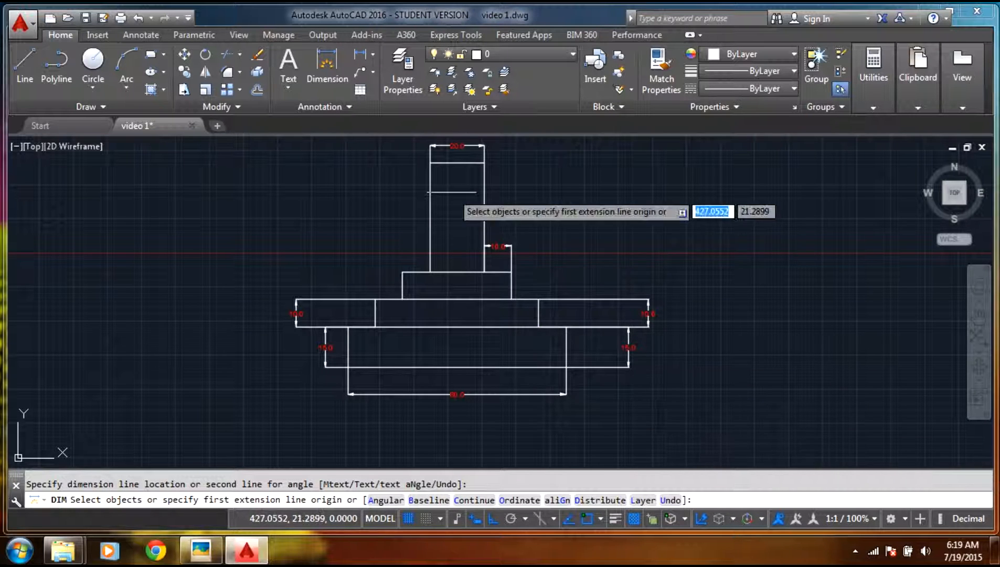
- Examine the fourth figure's base, column and sloping beam dimensions in the reference photo IMG_1542.JPG in Picasa Photo Viewer
{"action": "scroll", "coordinate": [457, 202], "scroll_direction": "down", "scroll_amount": 3}
{"action": "mouse_move", "coordinate": [620, 286]}
{"action": "middle_mouse_down"}
{"action": "mouse_move", "coordinate": [495, 363]}
{"action": "mouse_move", "coordinate": [405, 493]}
{"action": "middle_mouse_up"}
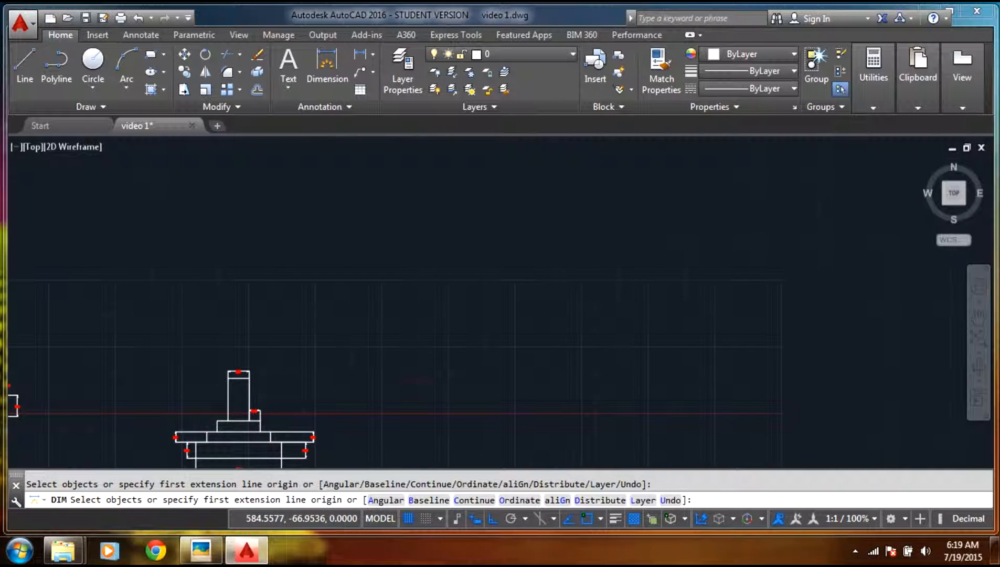
{"action": "middle_click_drag", "start_coordinate": [422, 451], "coordinate": [457, 419]}
{"action": "scroll", "coordinate": [472, 304], "scroll_direction": "down", "scroll_amount": 1}
{"action": "middle_click_drag", "start_coordinate": [478, 242], "coordinate": [435, 364]}
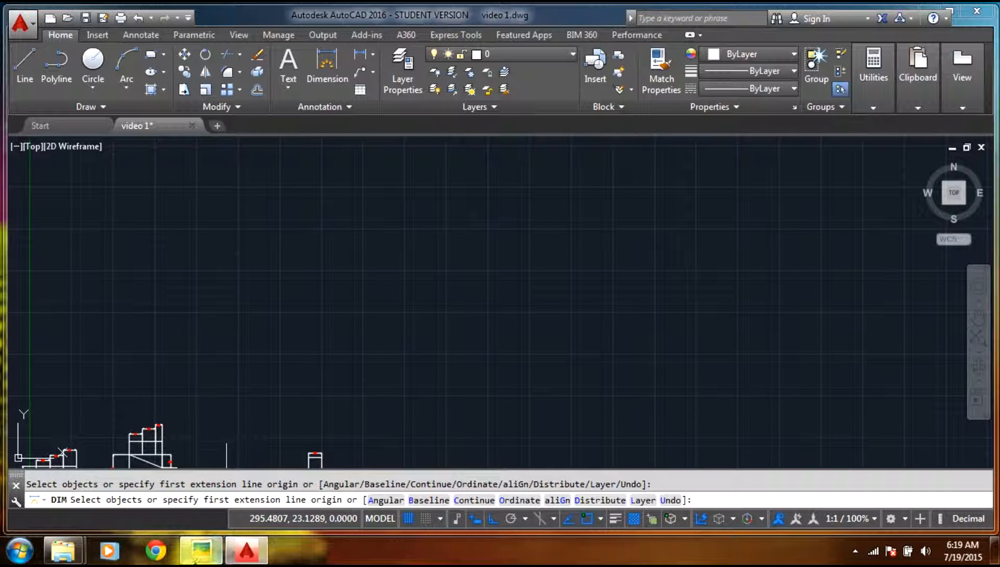
{"action": "left_click", "coordinate": [200, 550]}
{"action": "scroll", "coordinate": [450, 271], "scroll_direction": "up", "scroll_amount": 1}
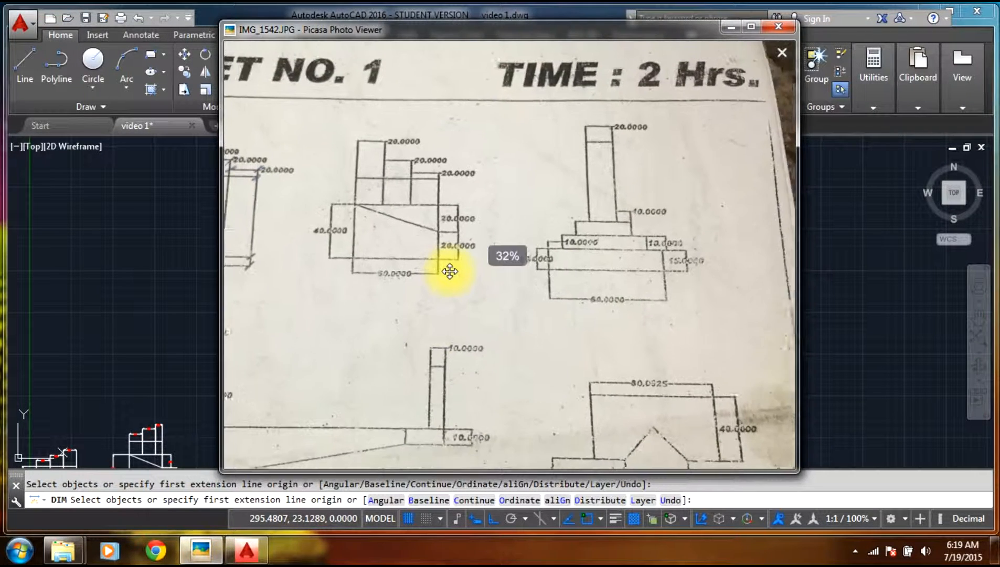
{"action": "scroll", "coordinate": [436, 291], "scroll_direction": "down", "scroll_amount": 2}
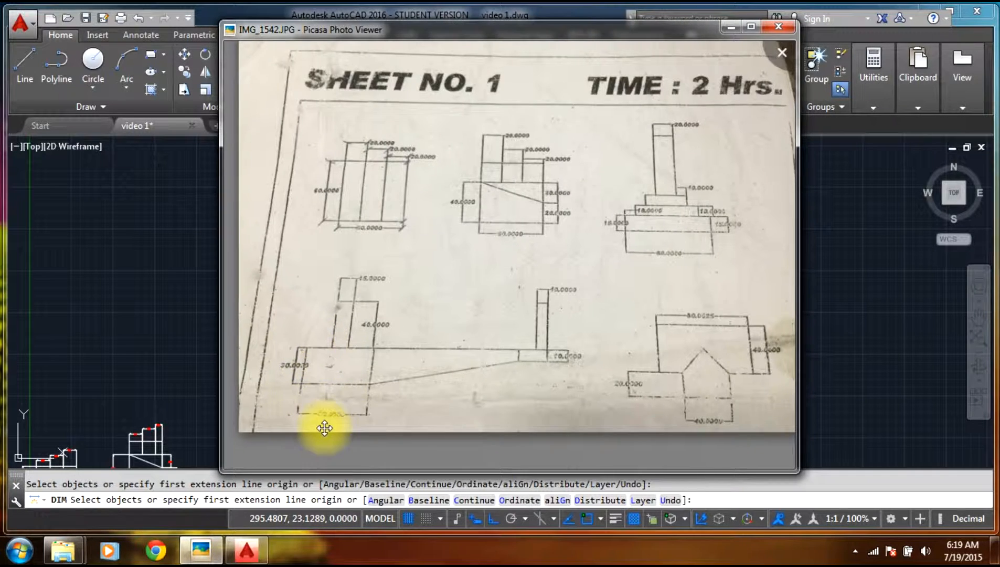
{"action": "scroll", "coordinate": [324, 420], "scroll_direction": "up", "scroll_amount": 5}
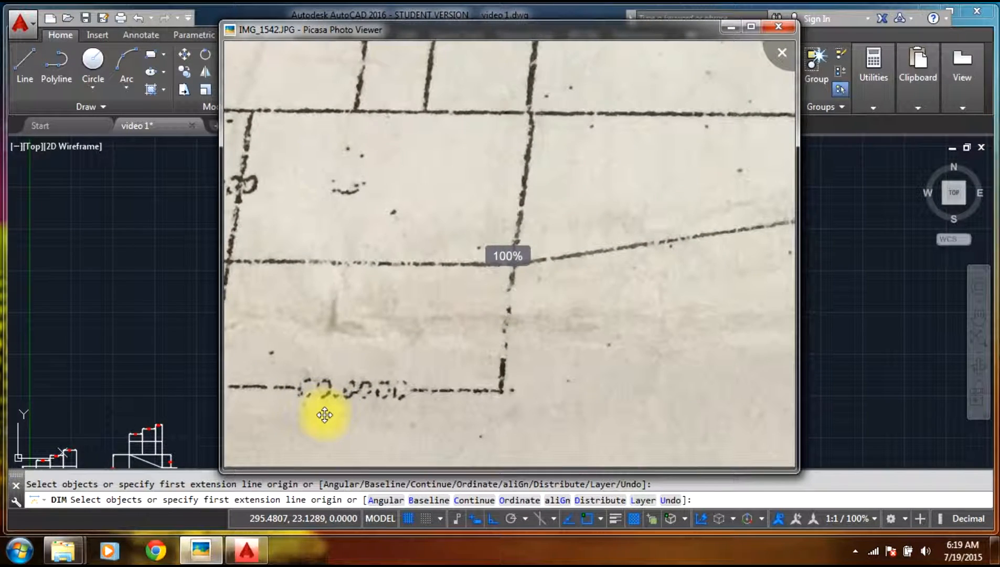
{"action": "scroll", "coordinate": [456, 291], "scroll_direction": "down", "scroll_amount": 5}
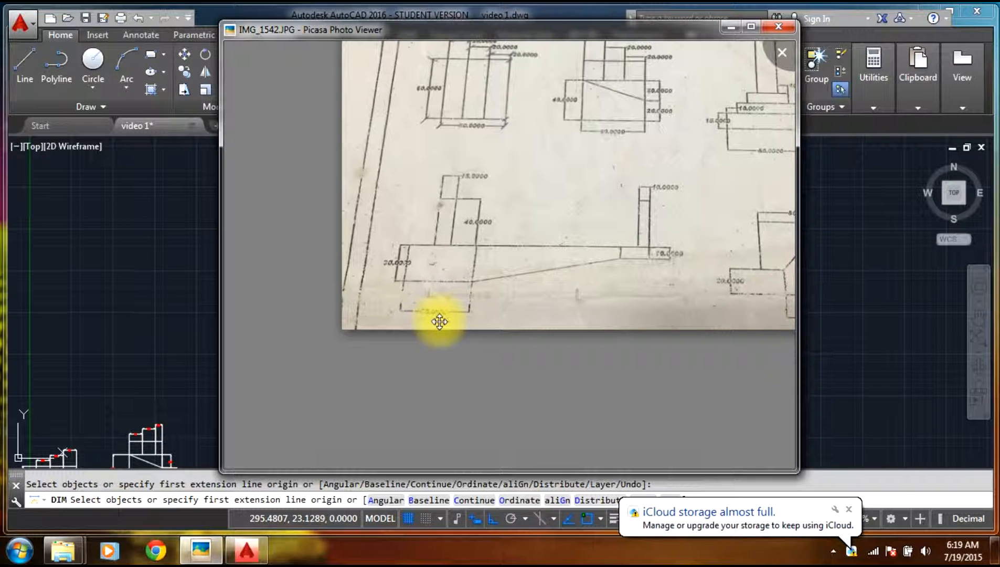
{"action": "scroll", "coordinate": [423, 314], "scroll_direction": "up", "scroll_amount": 4}
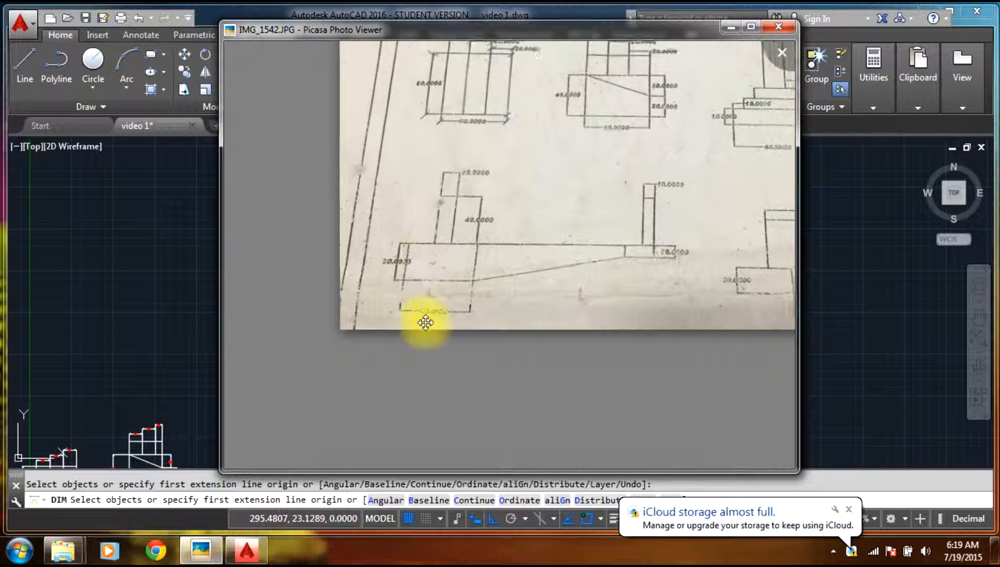
{"action": "scroll", "coordinate": [423, 314], "scroll_direction": "up", "scroll_amount": 5}
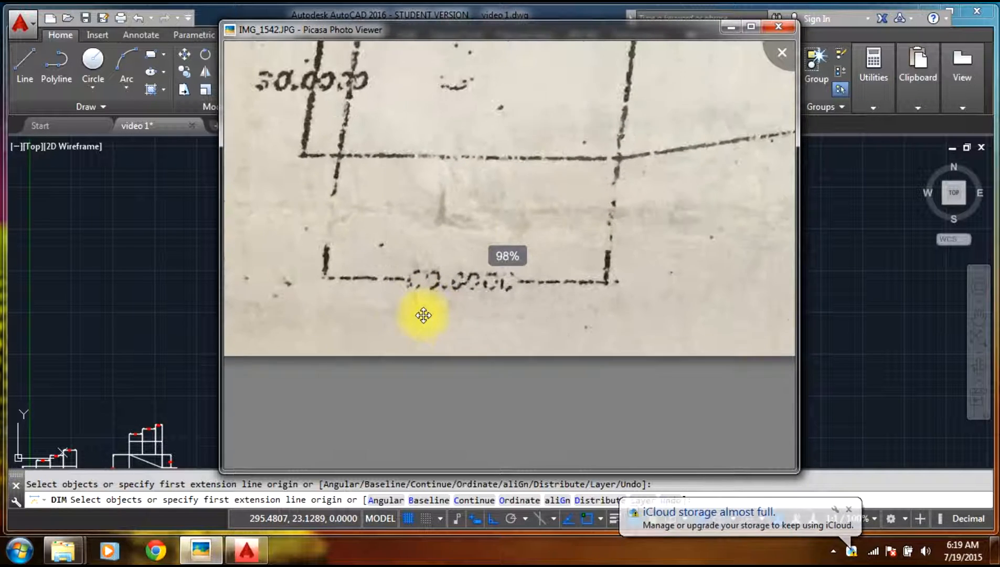
{"action": "scroll", "coordinate": [423, 300], "scroll_direction": "down", "scroll_amount": 3}
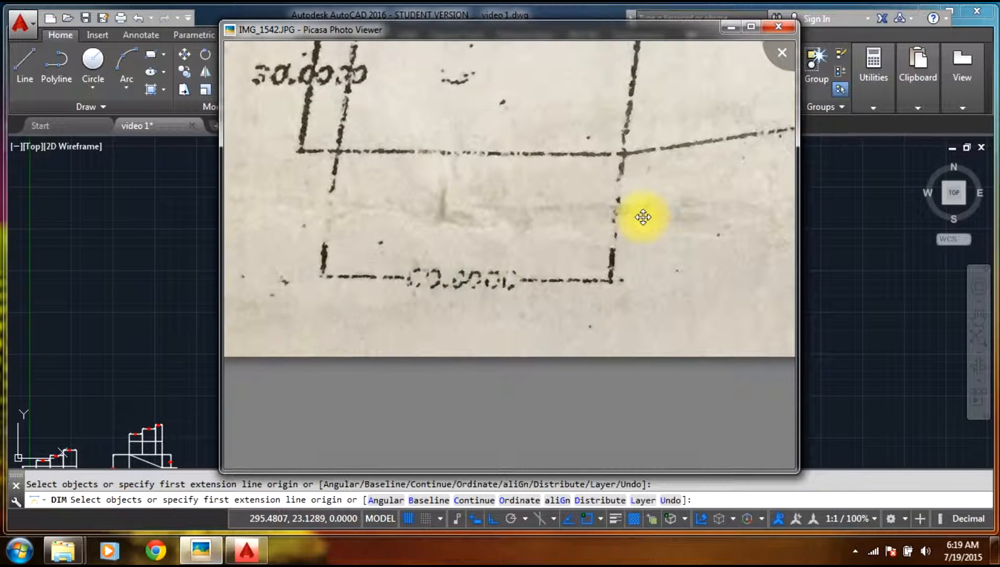
{"action": "scroll", "coordinate": [643, 218], "scroll_direction": "down", "scroll_amount": 5}
{"action": "left_click_drag", "start_coordinate": [479, 373], "coordinate": [391, 412]}
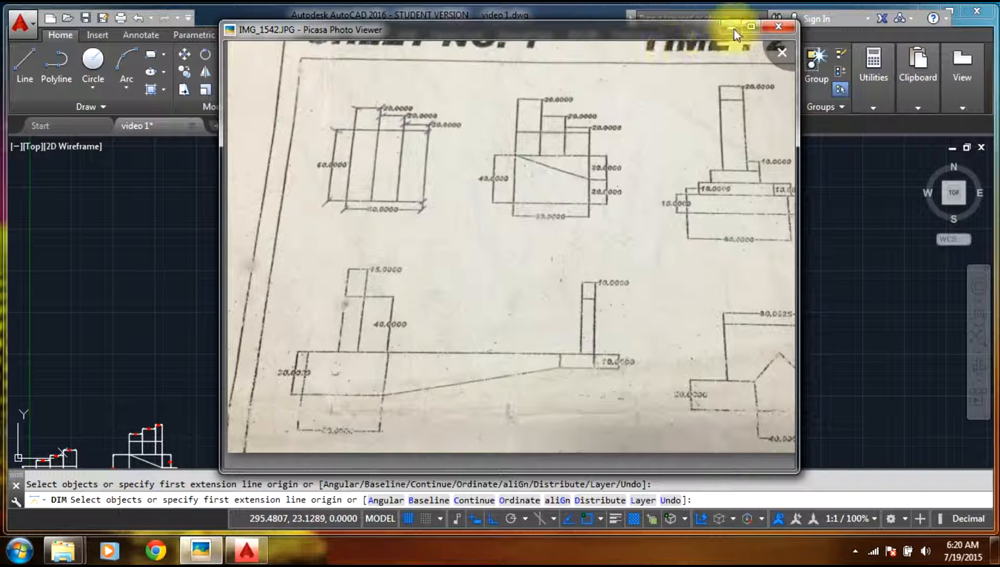
{"action": "left_click", "coordinate": [821, 218]}
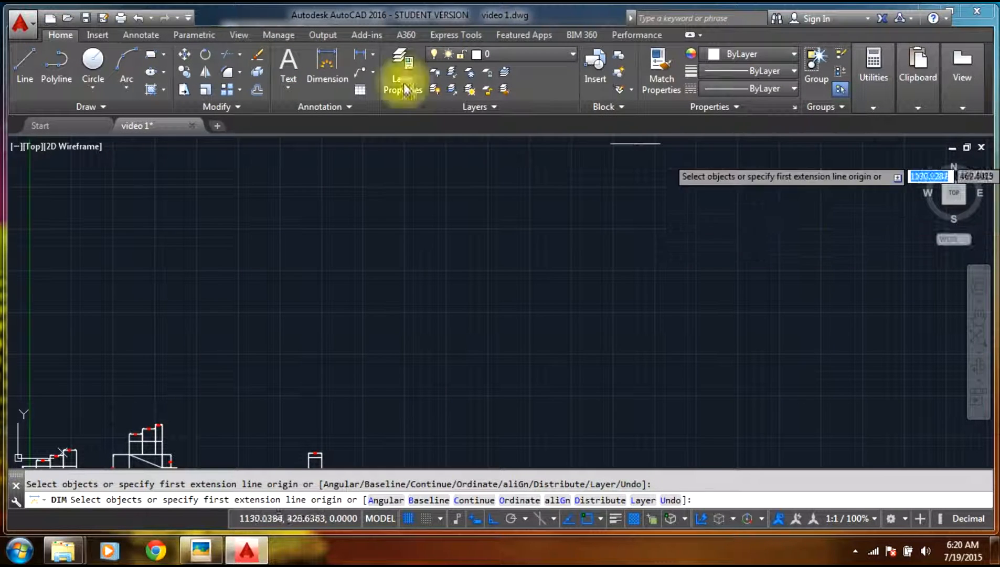
- Draw the fourth figure's base as a closed rectangle of lines, 80 wide and 20 high, in the empty area above the earlier figures
{"action": "left_click", "coordinate": [22, 73]}
{"action": "left_click", "coordinate": [494, 262]}
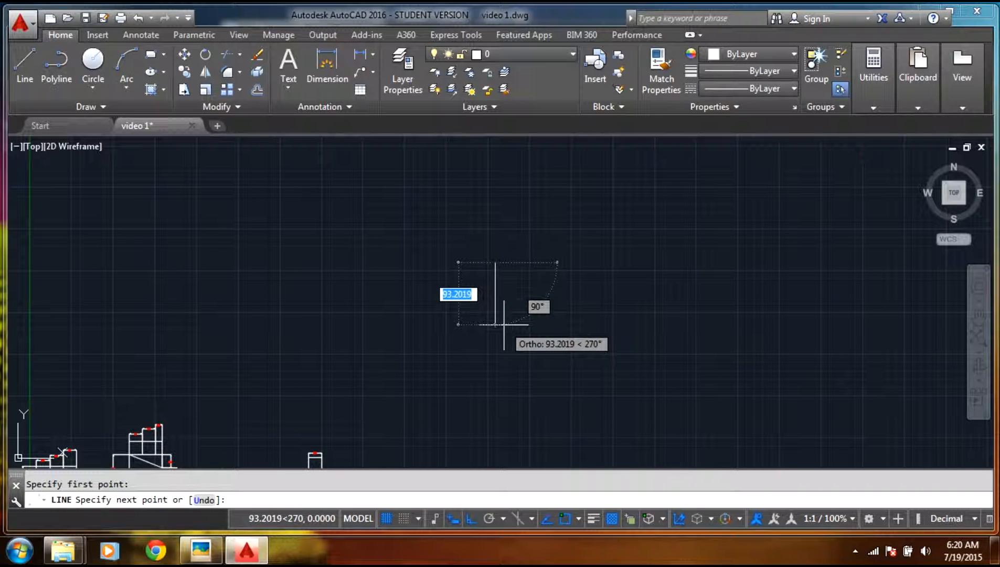
{"action": "type", "text": "20"}
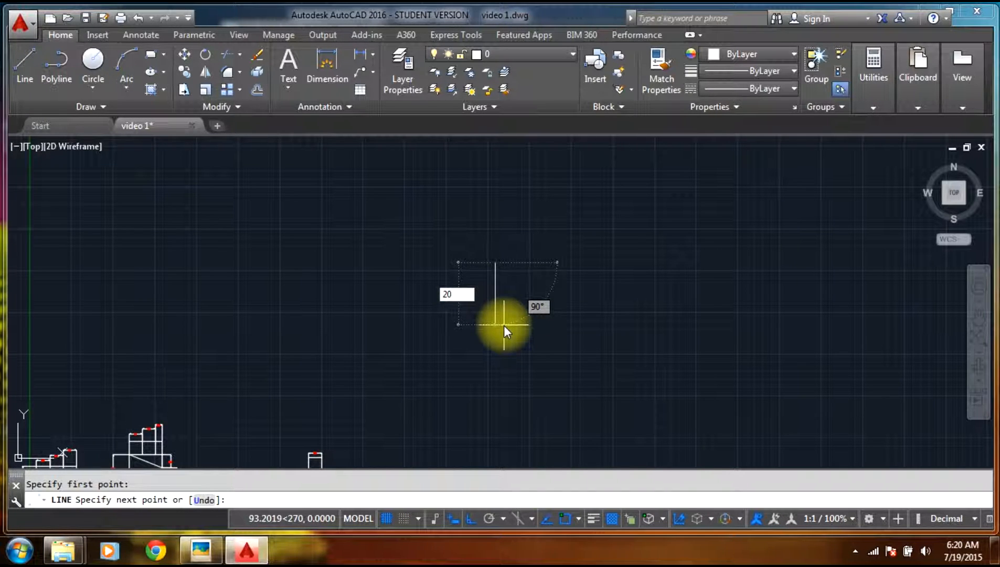
{"action": "key", "text": "Return"}
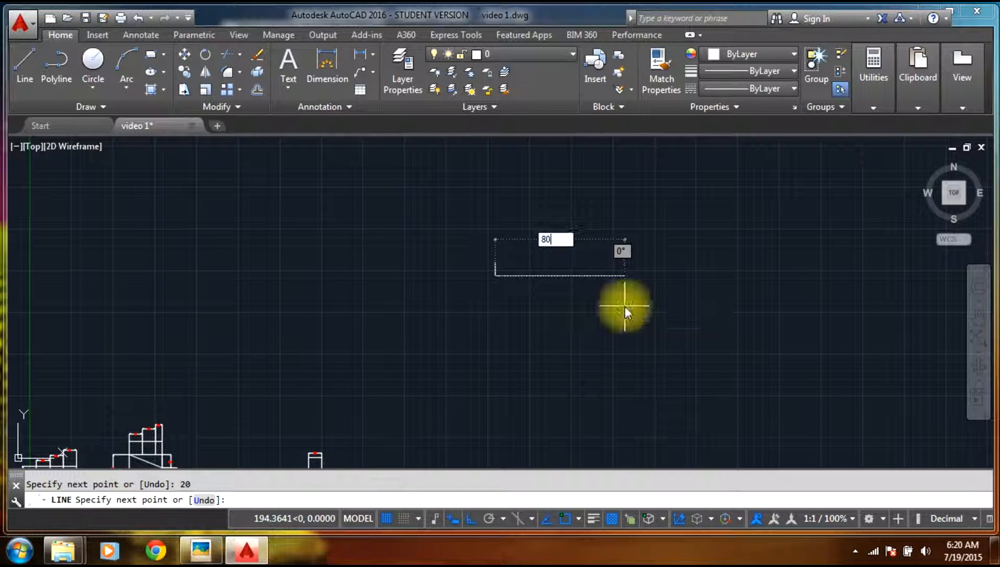
{"action": "key", "text": "Return"}
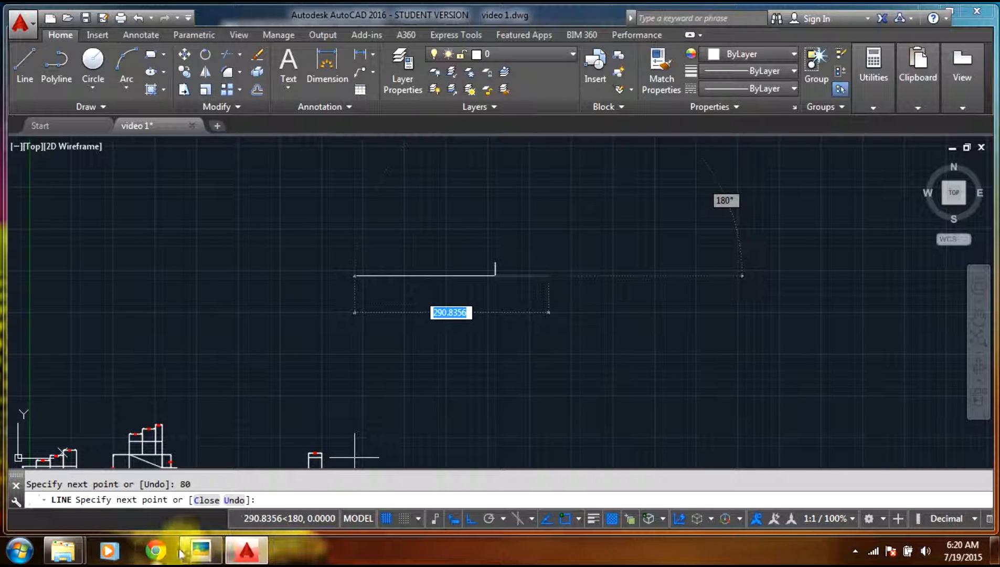
{"action": "left_click", "coordinate": [195, 555]}
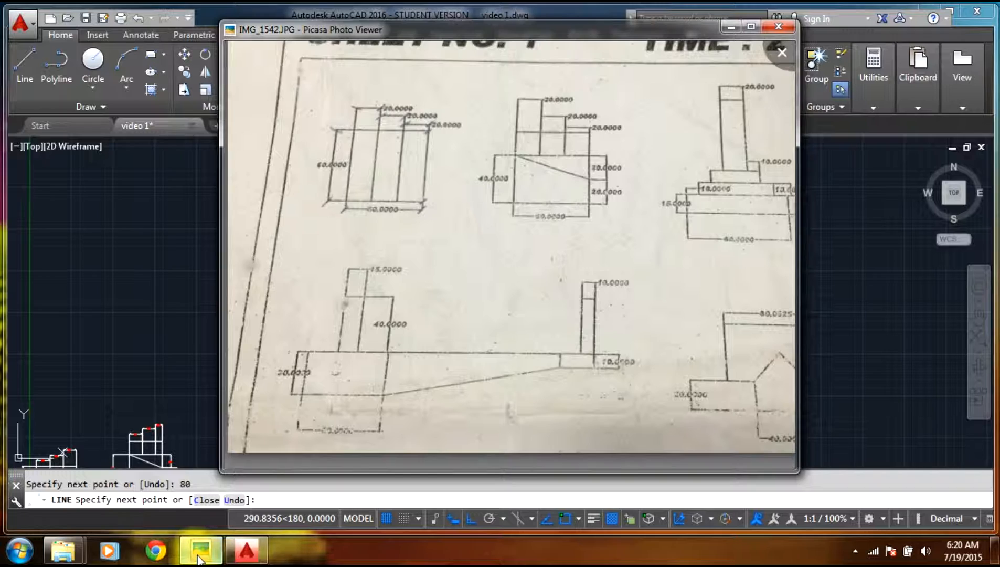
{"action": "left_click", "coordinate": [199, 552]}
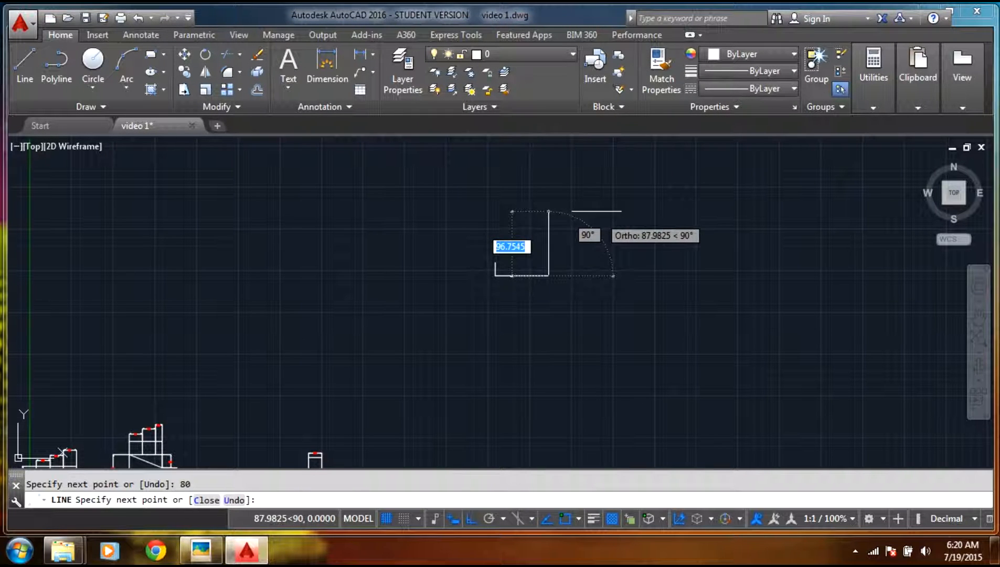
{"action": "type", "text": "20"}
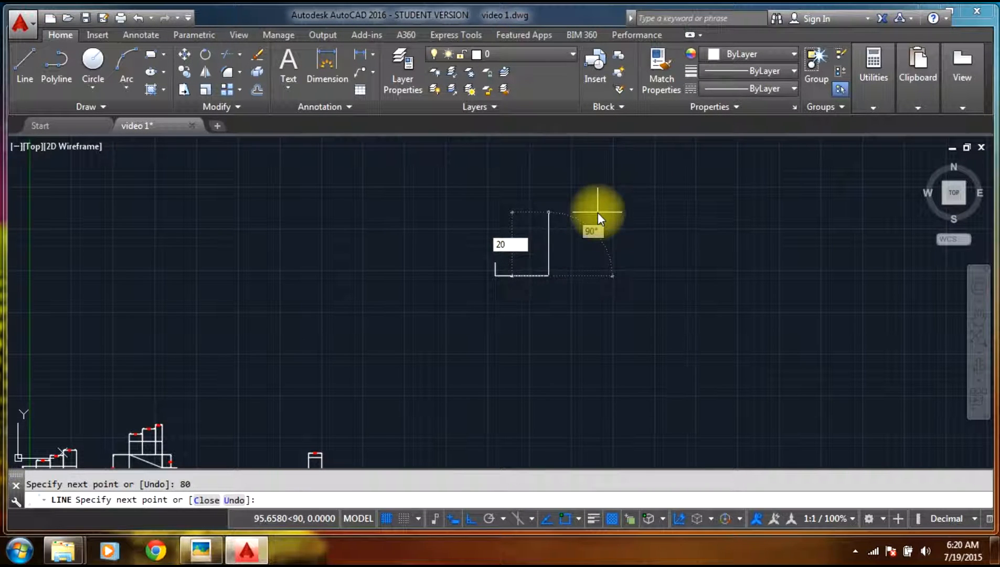
{"action": "key", "text": "Return"}
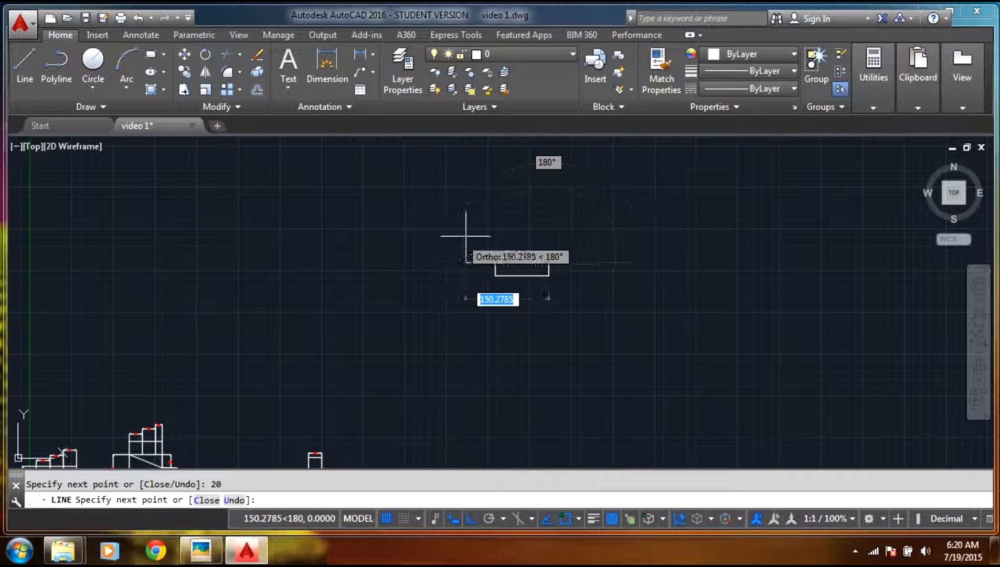
{"action": "scroll", "coordinate": [472, 230], "scroll_direction": "up", "scroll_amount": 2}
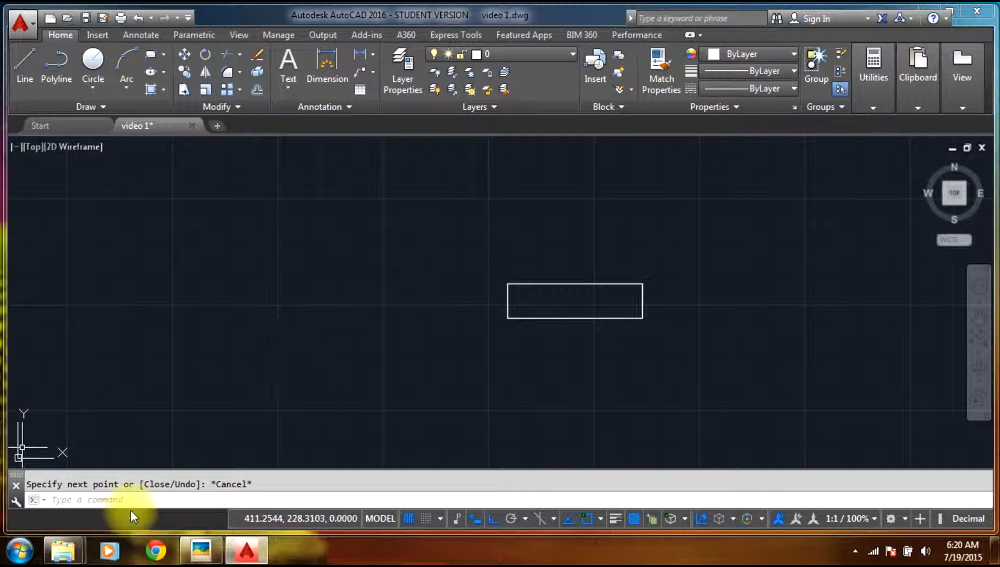
- Draw a line from the base rectangle's top-right corner 40 units left along the top edge, continuing 40 units straight up
{"action": "left_click", "coordinate": [201, 550]}
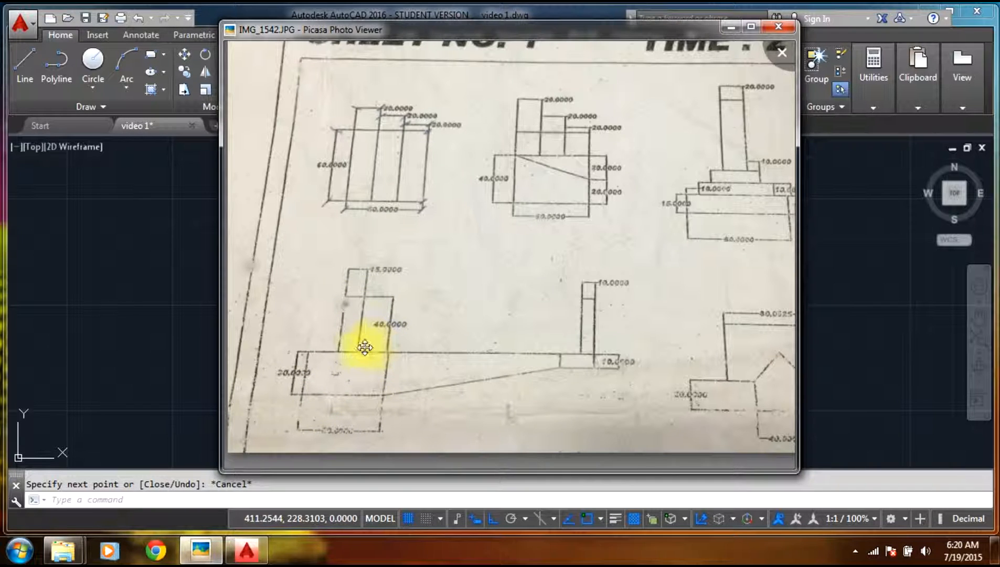
{"action": "left_click", "coordinate": [210, 557]}
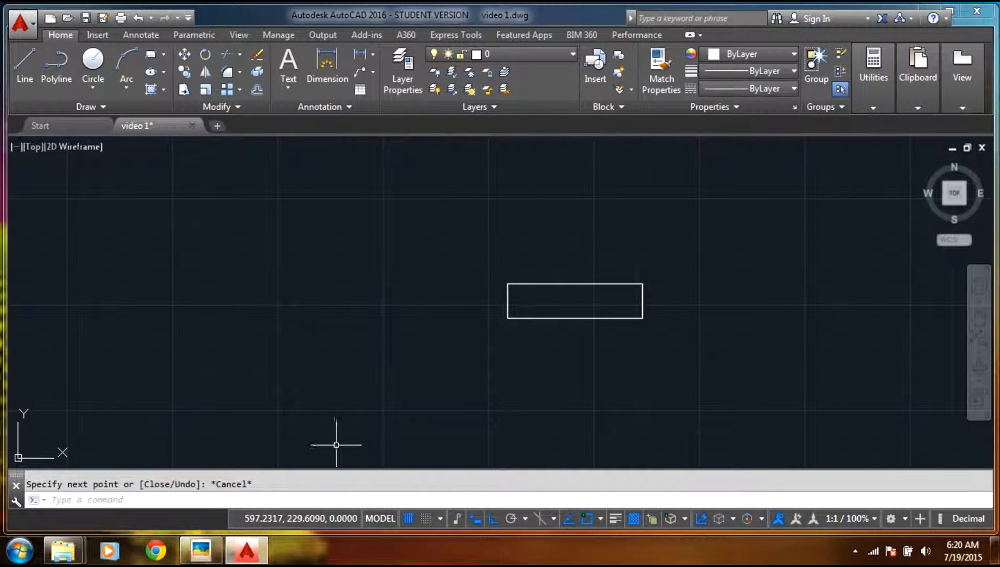
{"action": "left_click", "coordinate": [37, 59]}
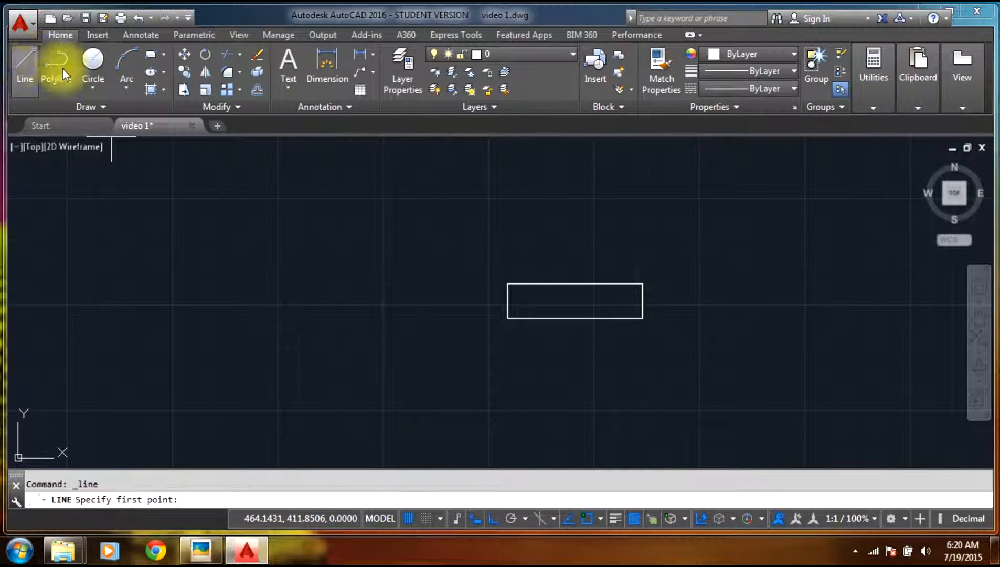
{"action": "left_click", "coordinate": [642, 284]}
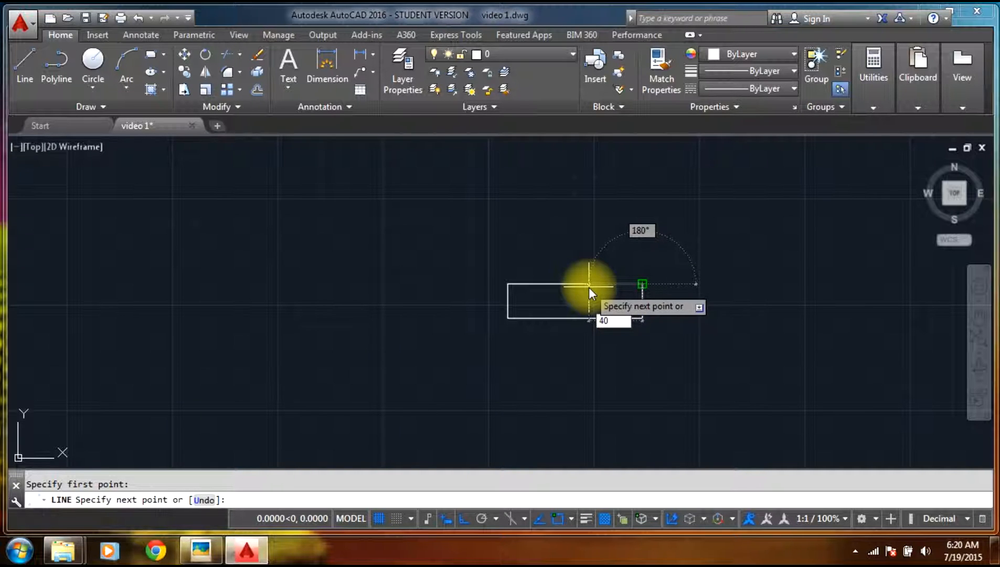
{"action": "key", "text": "Return"}
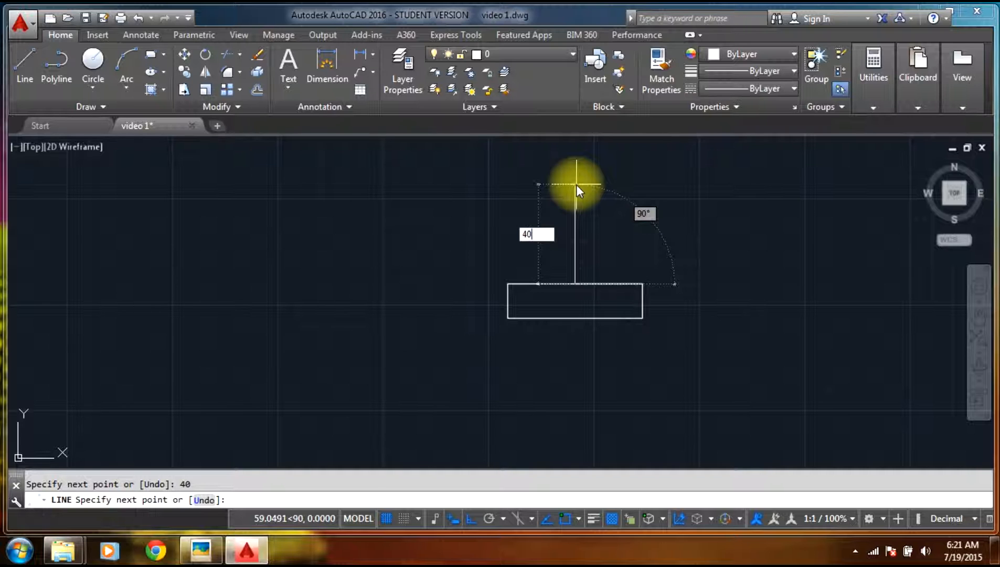
{"action": "key", "text": "Return"}
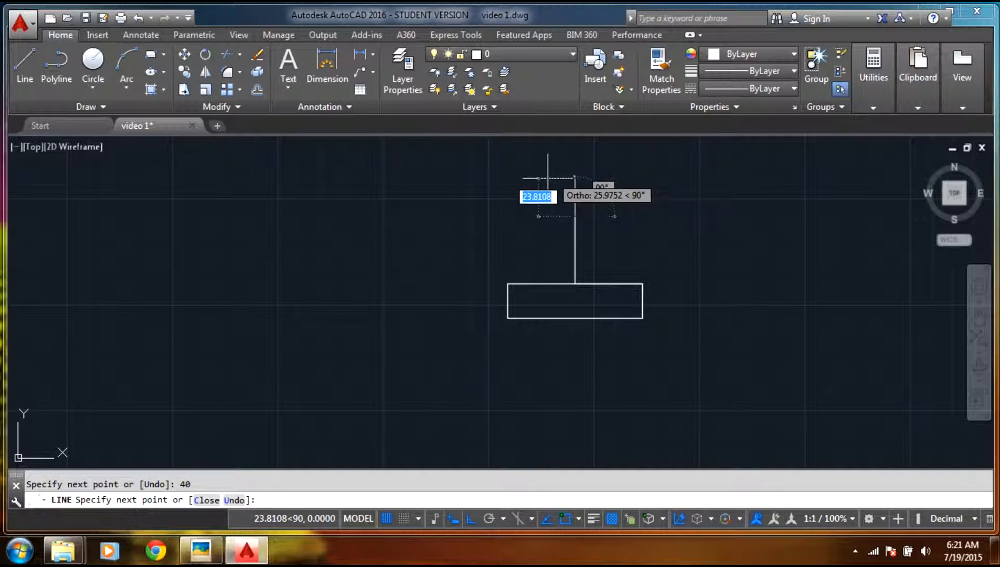
- Complete the column on the base with a 15-unit top edge to the left and a 40-unit side down to the base
{"action": "type", "text": "15"}
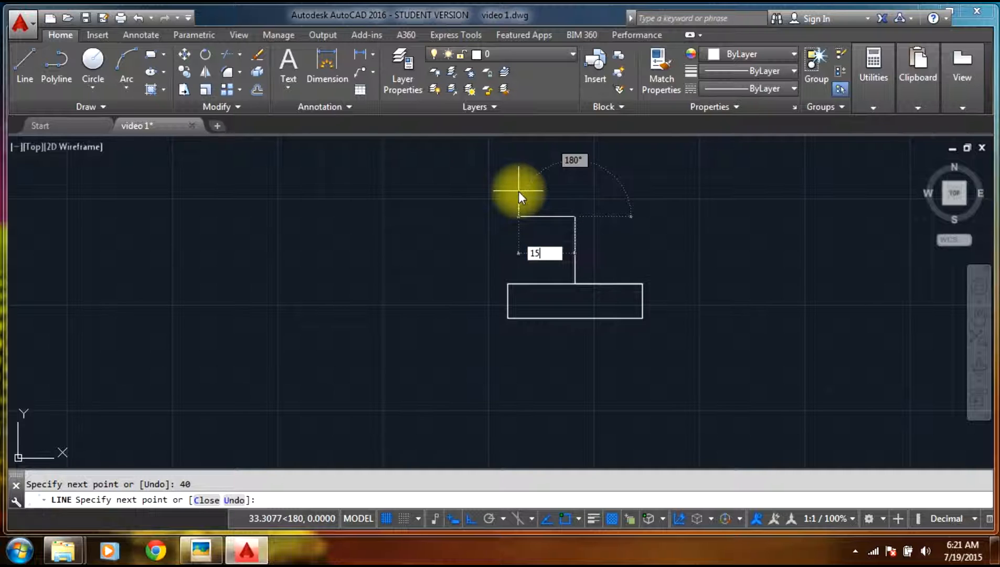
{"action": "key", "text": "Return"}
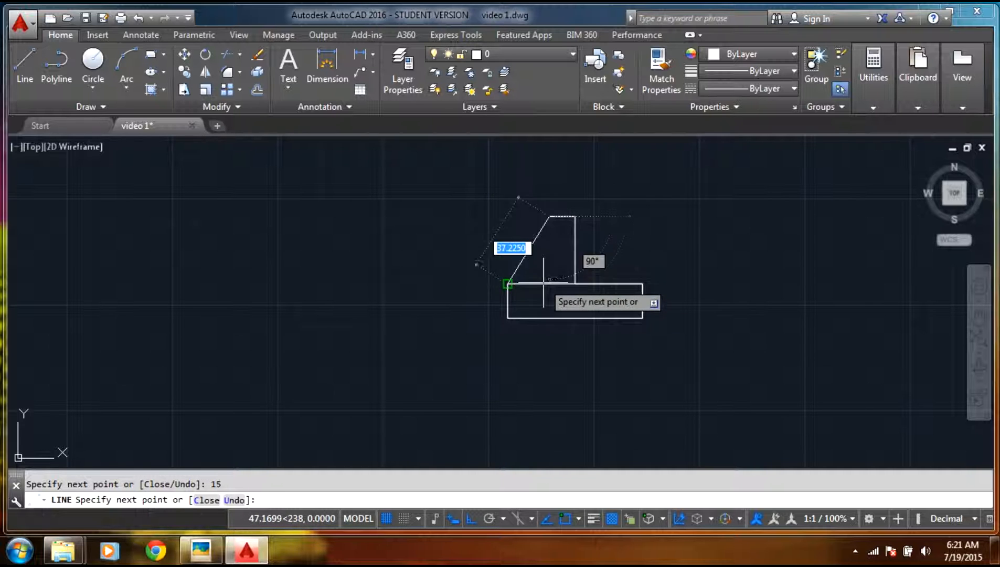
{"action": "scroll", "coordinate": [550, 288], "scroll_direction": "up", "scroll_amount": 2}
{"action": "scroll", "coordinate": [548, 286], "scroll_direction": "up", "scroll_amount": 5}
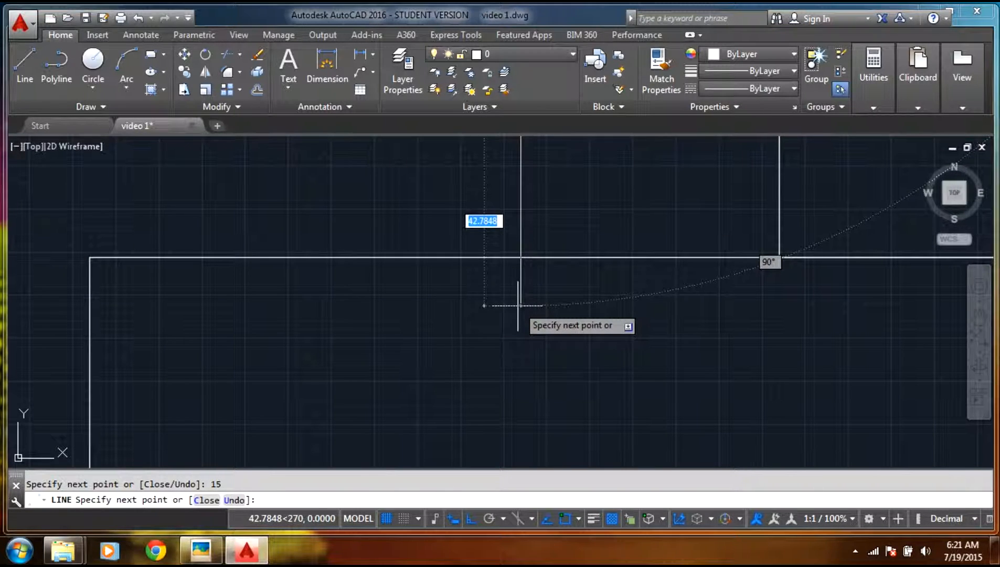
{"action": "type", "text": "40"}
{"action": "key", "text": "Return"}
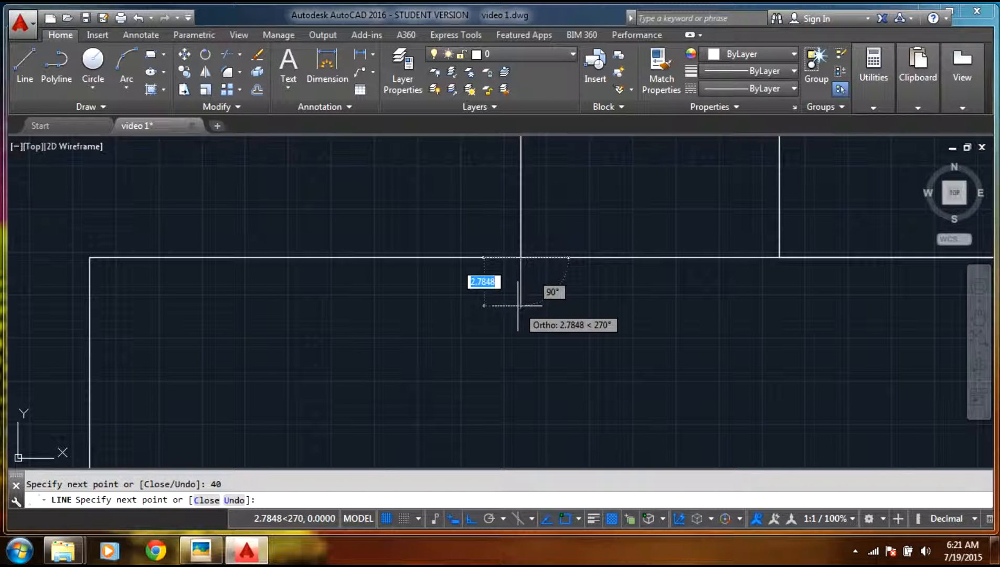
{"action": "key", "text": "Escape"}
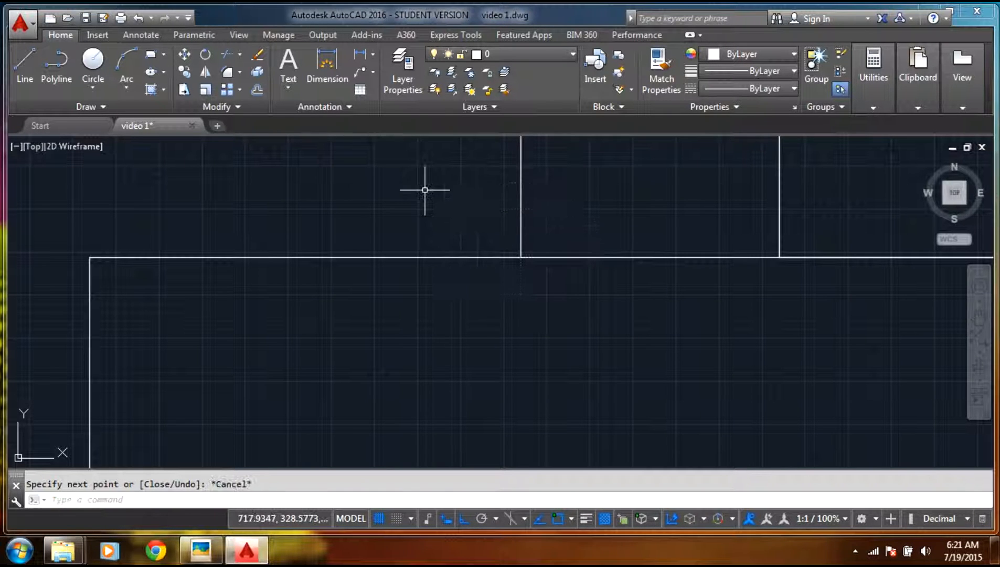
{"action": "scroll", "coordinate": [484, 298], "scroll_direction": "down", "scroll_amount": 6}
{"action": "scroll", "coordinate": [513, 311], "scroll_direction": "down", "scroll_amount": 4}
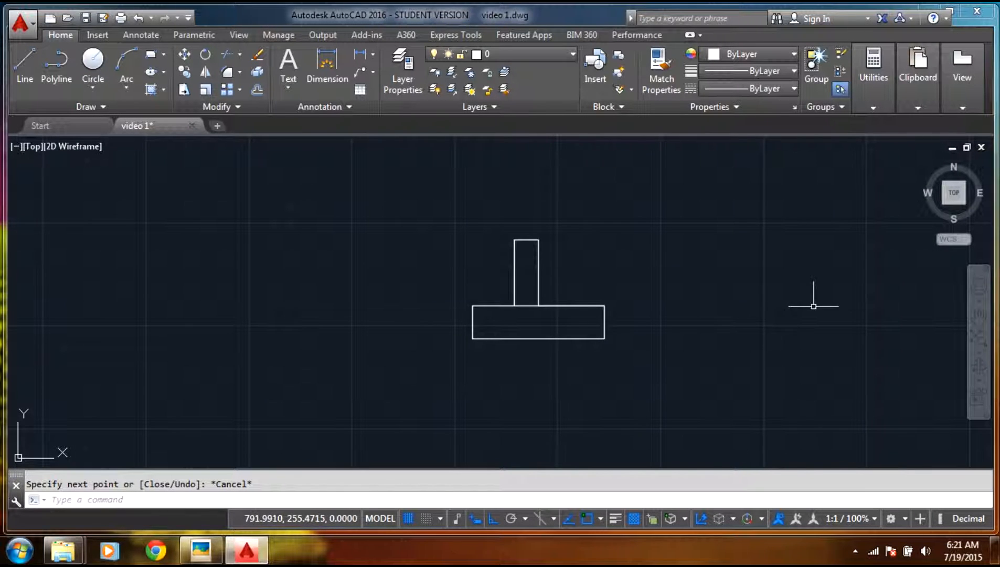
- Check the dimensions of the fourth figure's right-hand footing in the reference photo
{"action": "left_click", "coordinate": [184, 556]}
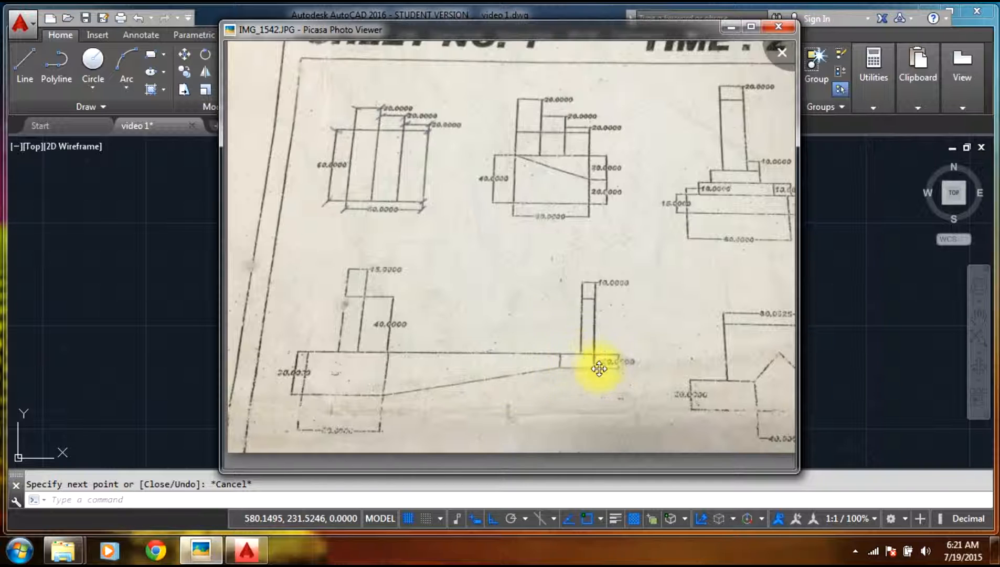
{"action": "scroll", "coordinate": [600, 377], "scroll_direction": "up", "scroll_amount": 3}
{"action": "scroll", "coordinate": [565, 368], "scroll_direction": "down", "scroll_amount": 4}
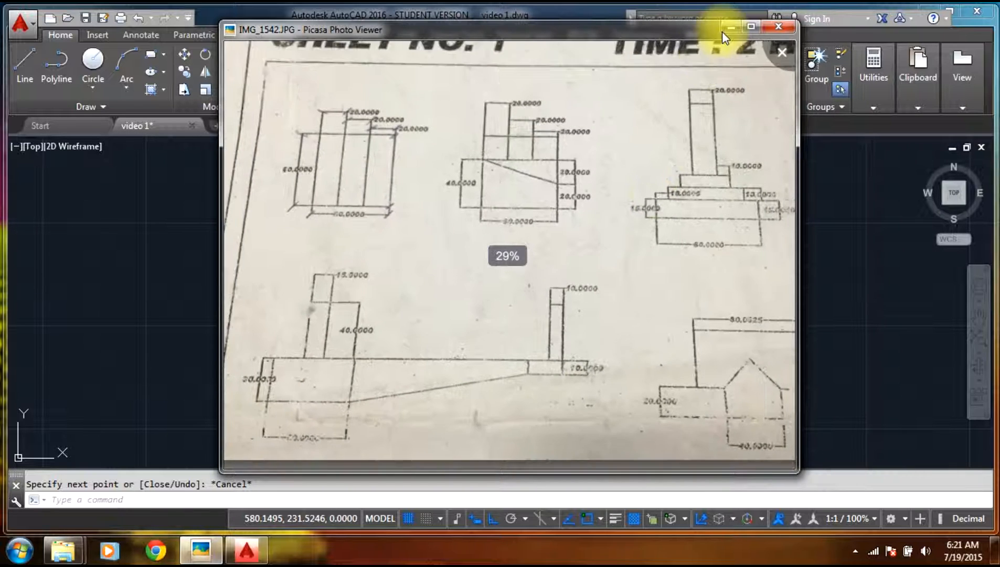
{"action": "left_click", "coordinate": [731, 26]}
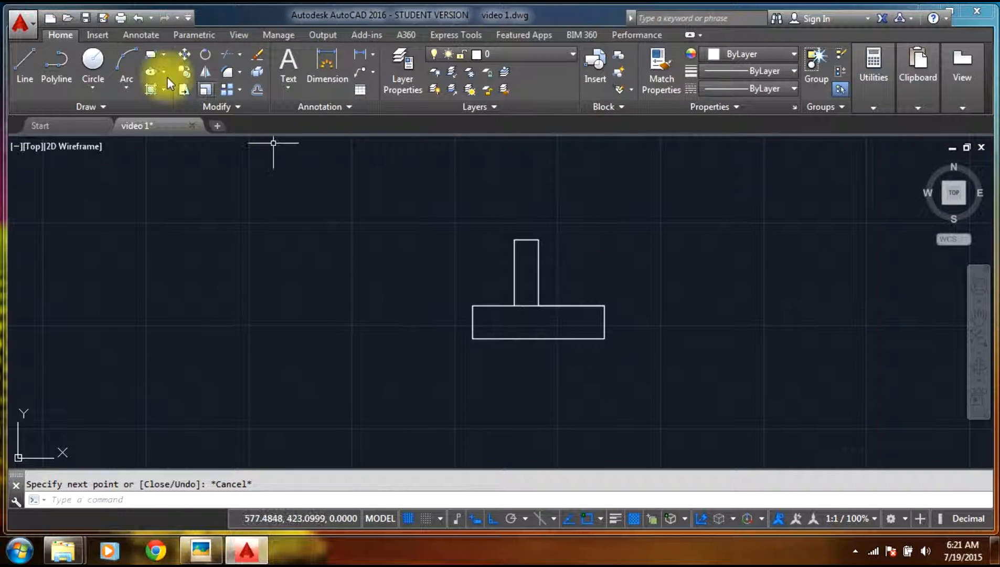
- Draw the tapered link from the base's top-right corner: 80 right, 10 more right, 10 down, and back to the base's bottom-right corner
{"action": "left_click", "coordinate": [26, 62]}
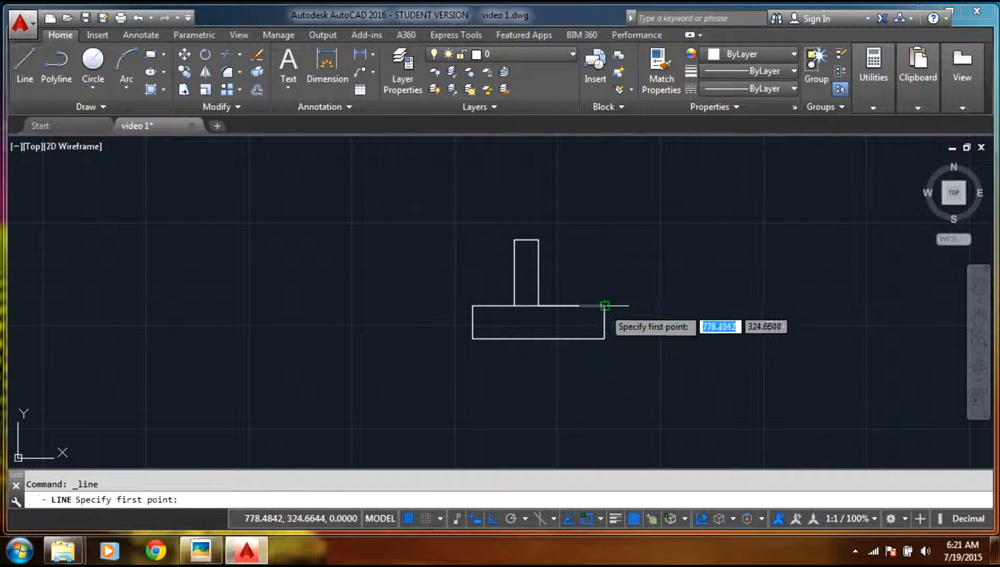
{"action": "left_click", "coordinate": [604, 305]}
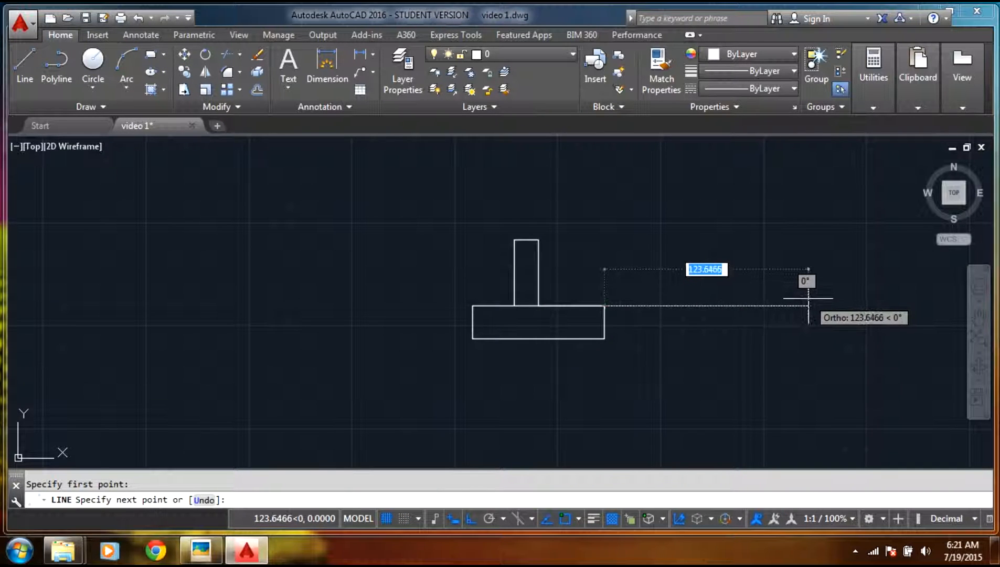
{"action": "type", "text": "80"}
{"action": "key", "text": "Return"}
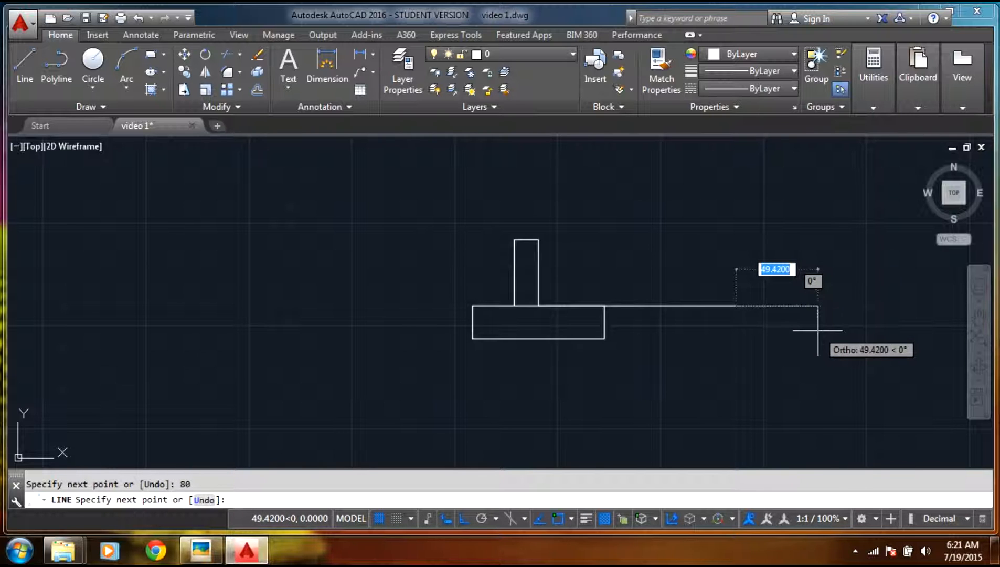
{"action": "type", "text": "10"}
{"action": "key", "text": "Return"}
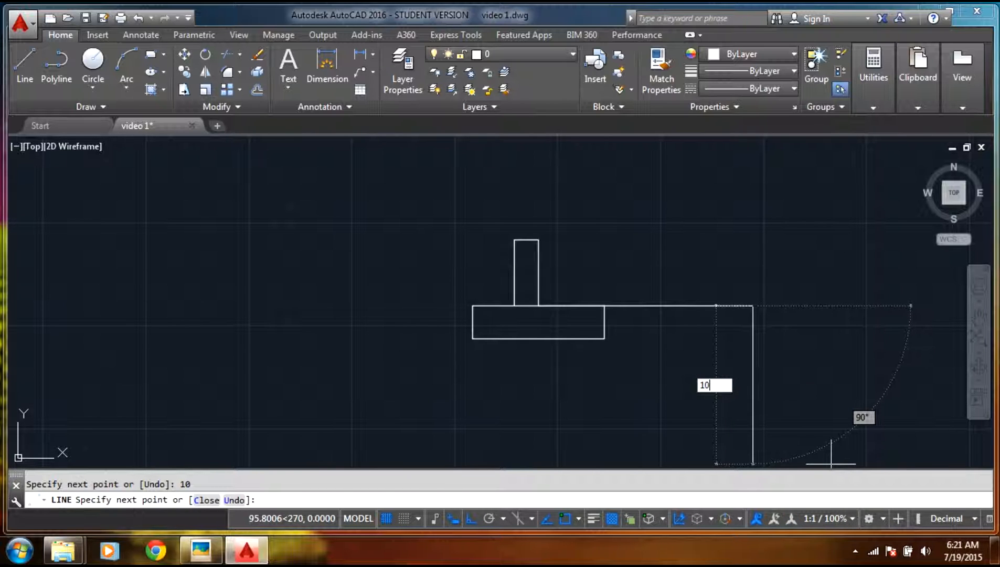
{"action": "type", "text": "10"}
{"action": "key", "text": "Return"}
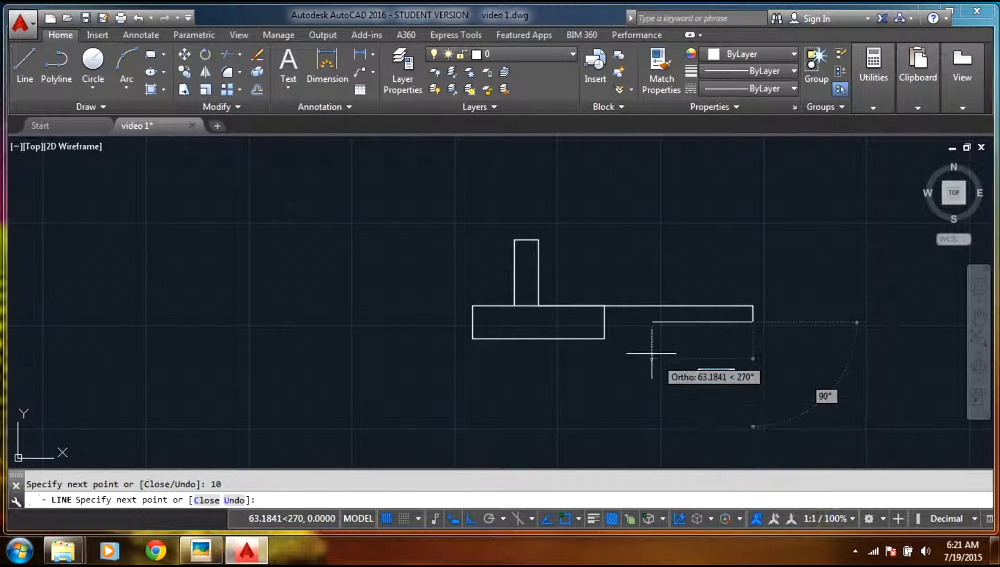
{"action": "left_click", "coordinate": [605, 338]}
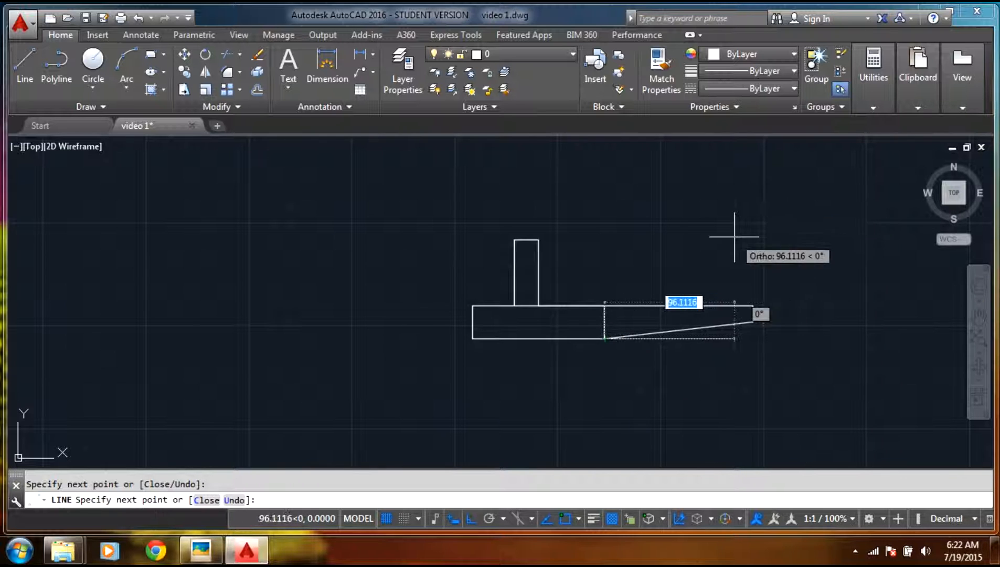
{"action": "key", "text": "Escape"}
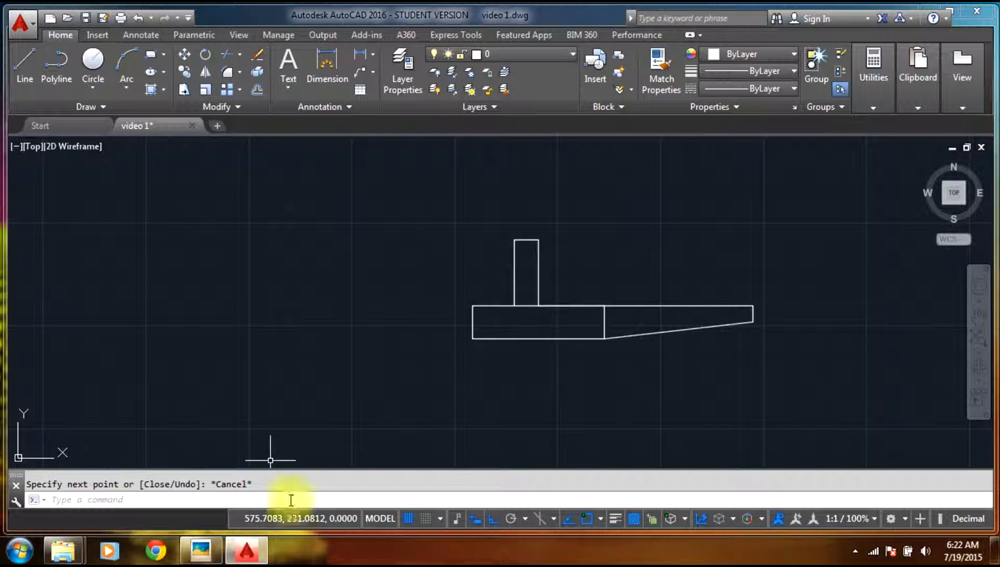
- Check the right-hand footing in the reference photo and draw it as a rectangle 30 wide and 10 high off the tapered link's end
{"action": "left_click", "coordinate": [202, 554]}
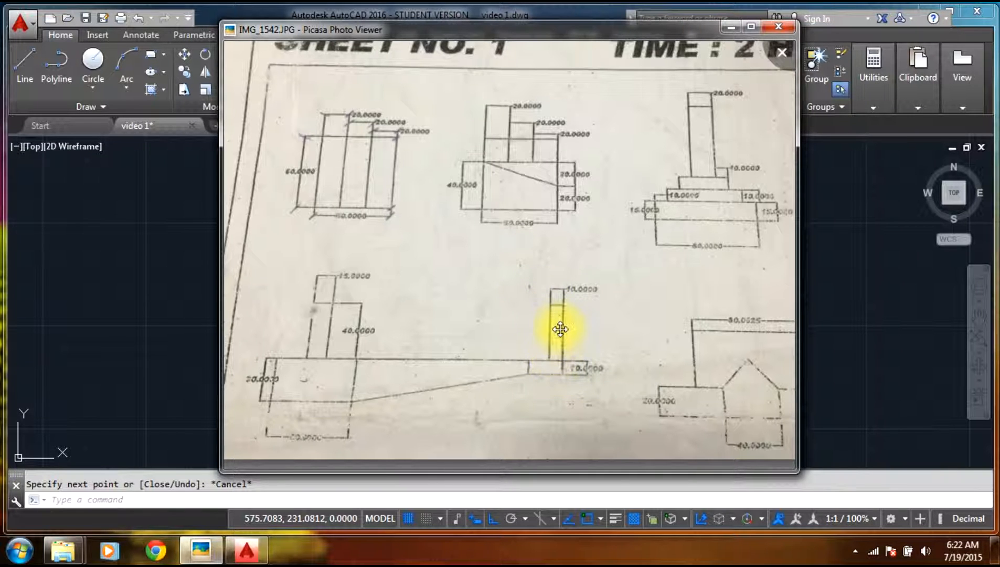
{"action": "left_click", "coordinate": [725, 25]}
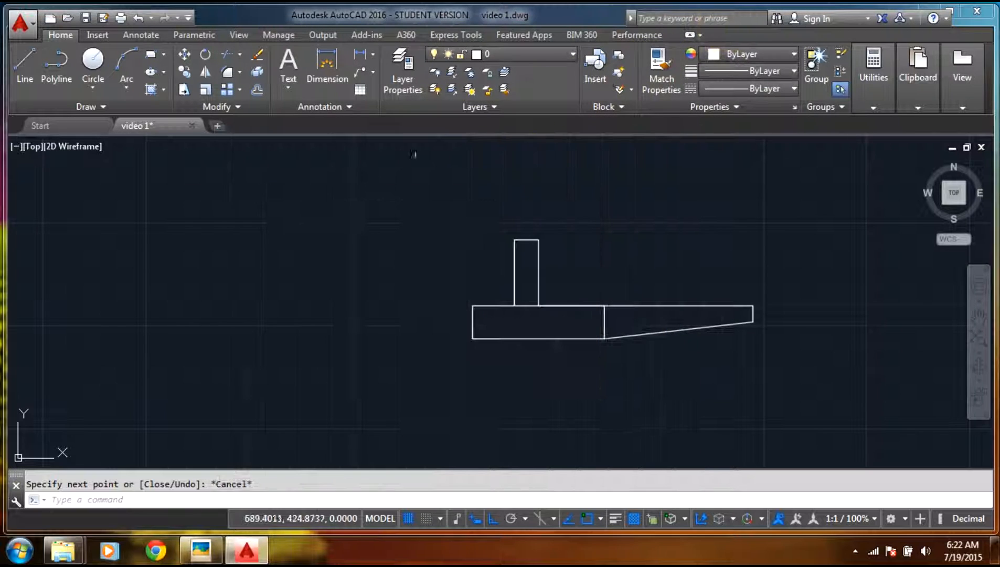
{"action": "left_click", "coordinate": [29, 66]}
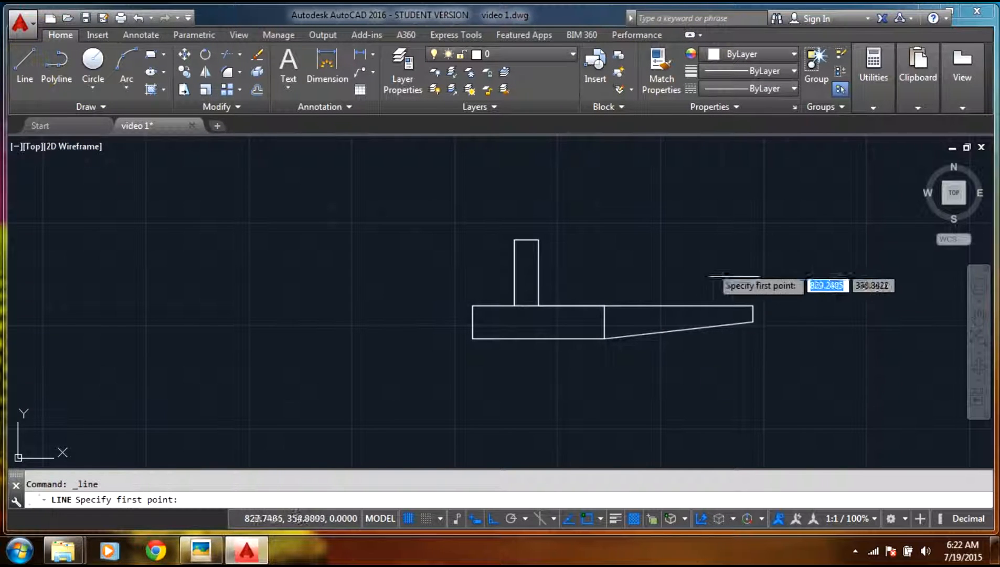
{"action": "left_click", "coordinate": [754, 320]}
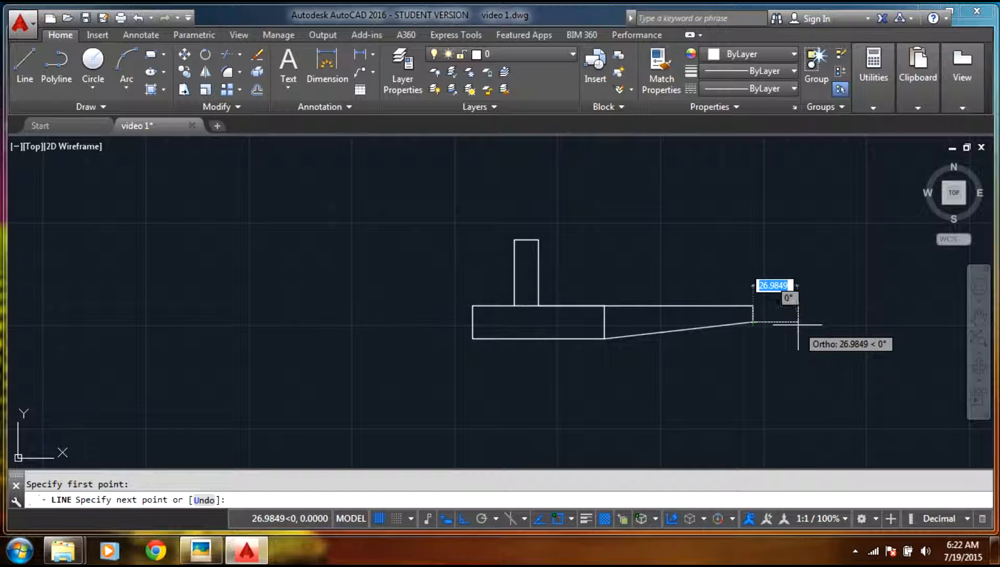
{"action": "type", "text": "30"}
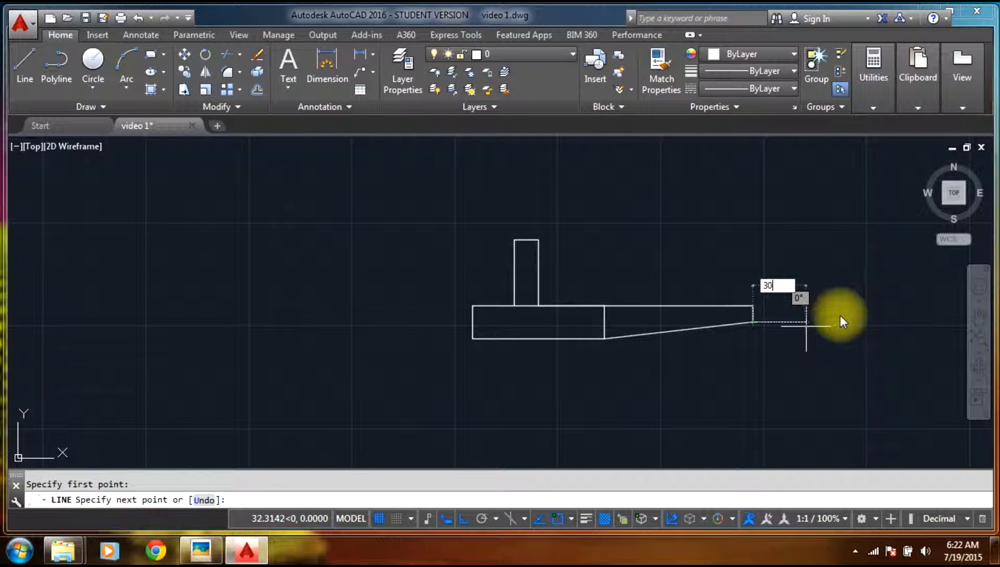
{"action": "key", "text": "Return"}
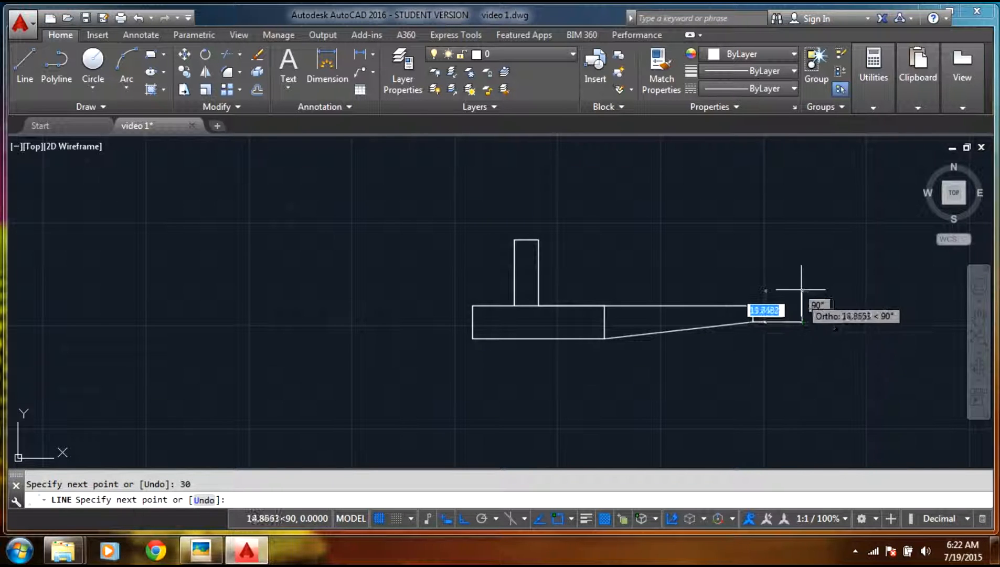
{"action": "type", "text": "10"}
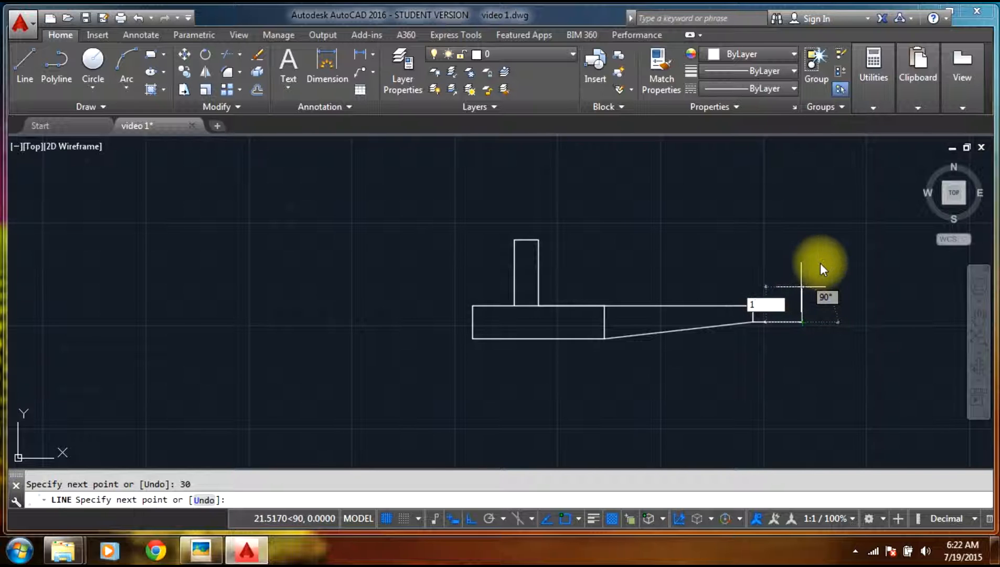
{"action": "key", "text": "Return"}
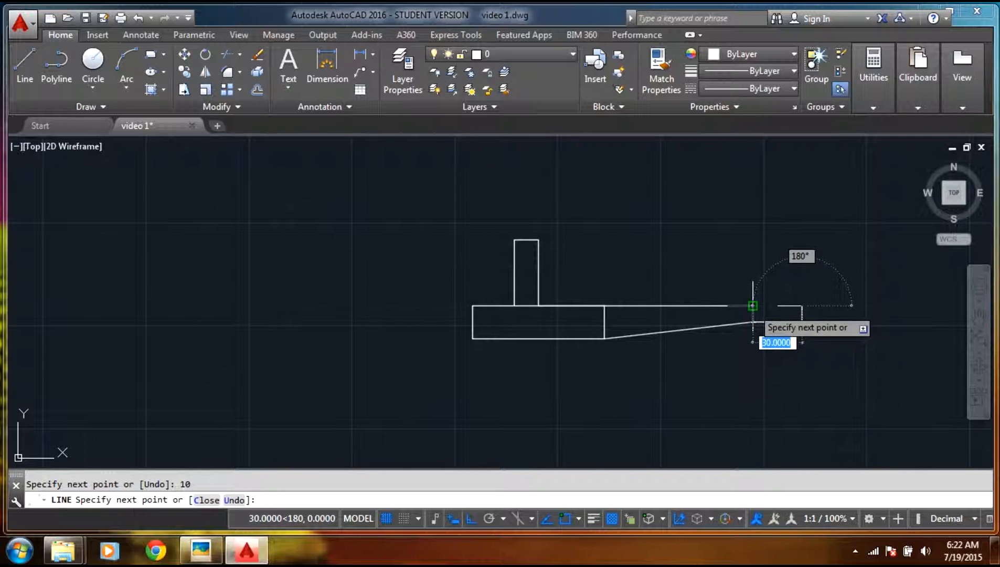
{"action": "left_click", "coordinate": [753, 306]}
{"action": "key", "text": "Escape"}
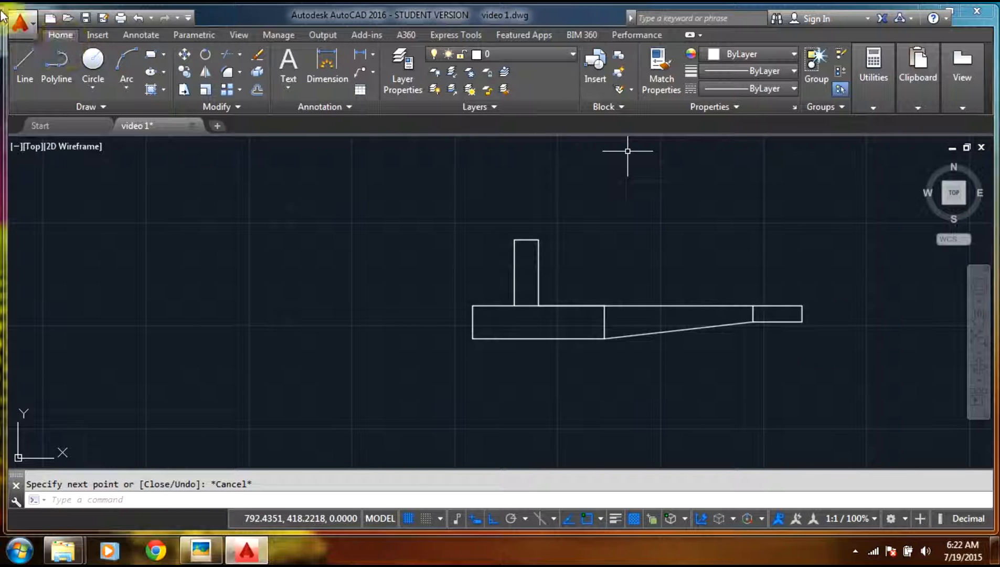
- Draw a column on the right-hand footing from its top-right corner: 40 up, 10 left, and 40 down to the footing
{"action": "left_click", "coordinate": [29, 52]}
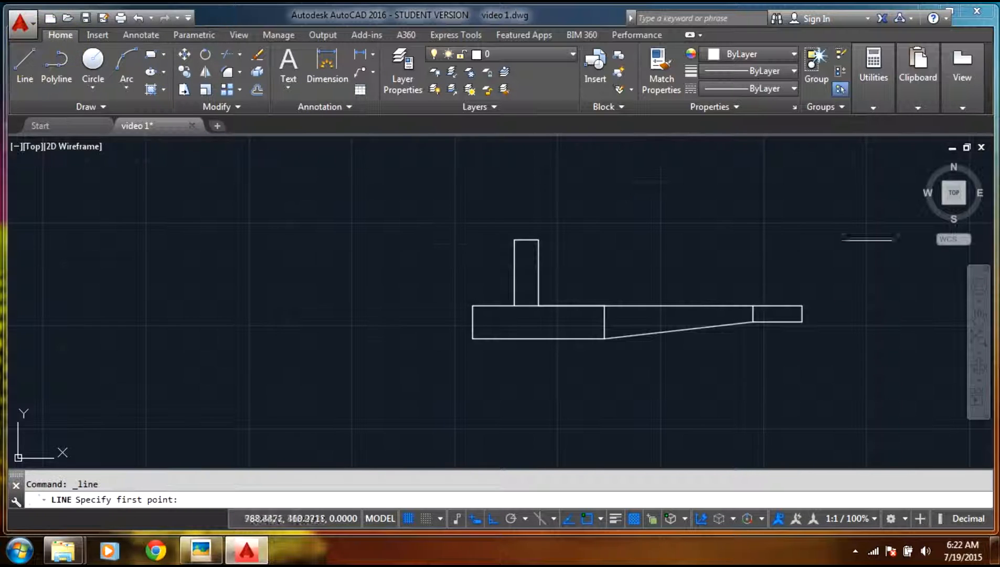
{"action": "left_click", "coordinate": [803, 305]}
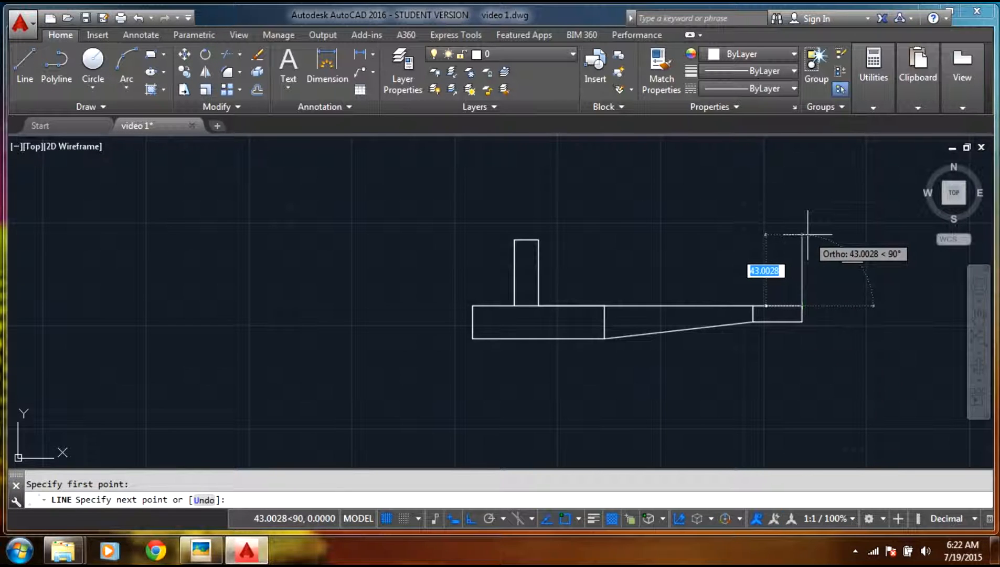
{"action": "type", "text": "40"}
{"action": "key", "text": "Return"}
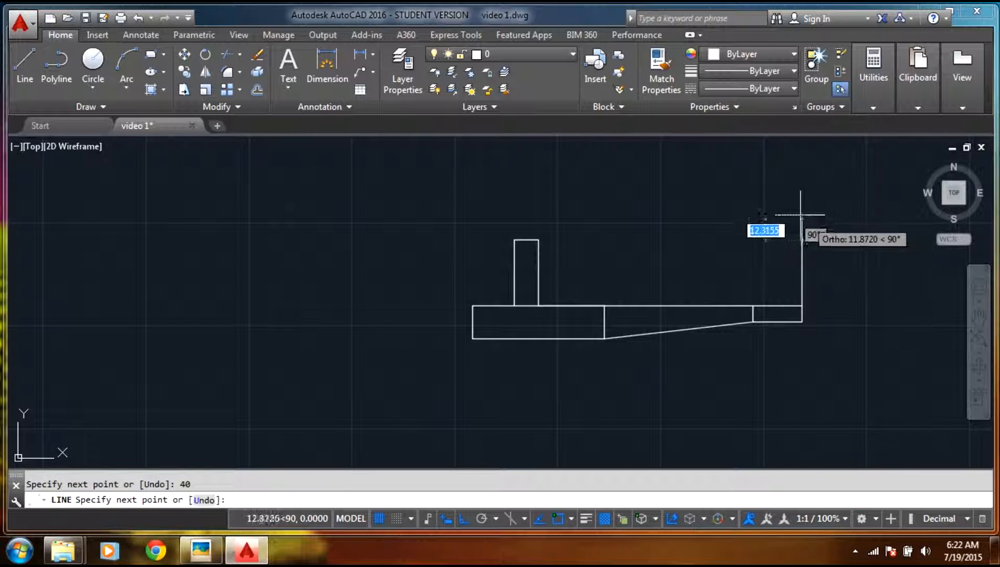
{"action": "type", "text": "10"}
{"action": "key", "text": "Return"}
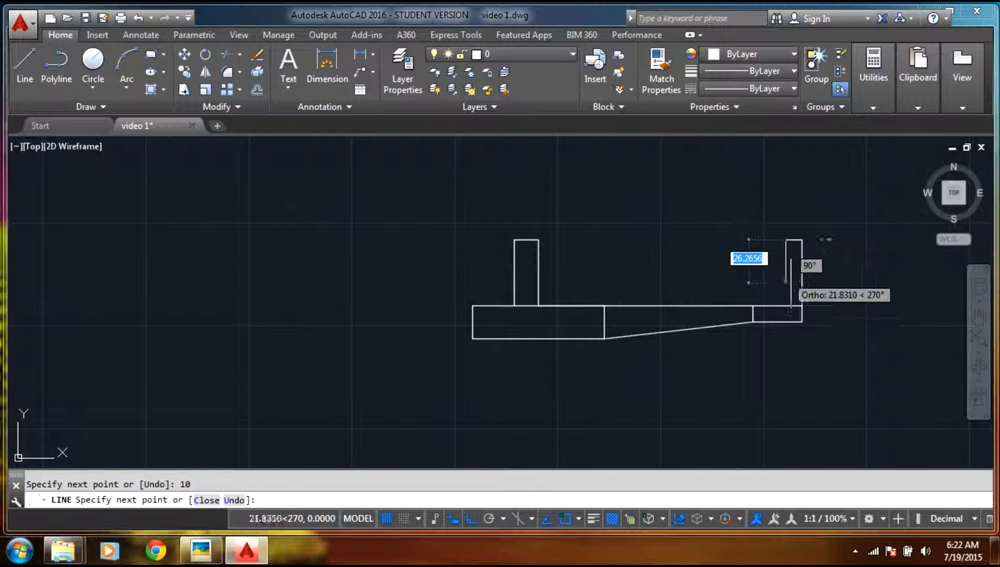
{"action": "type", "text": "40"}
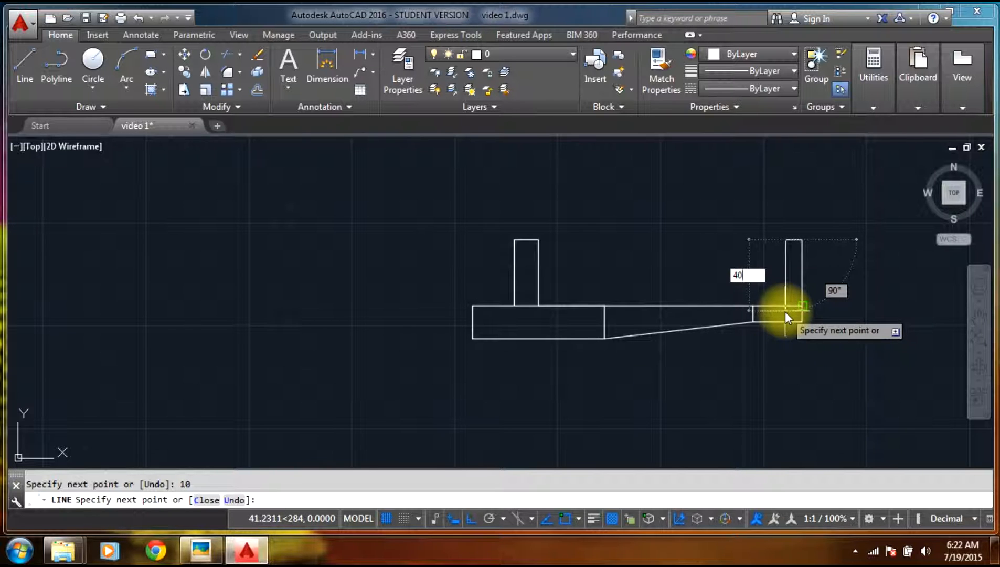
{"action": "key", "text": "Return"}
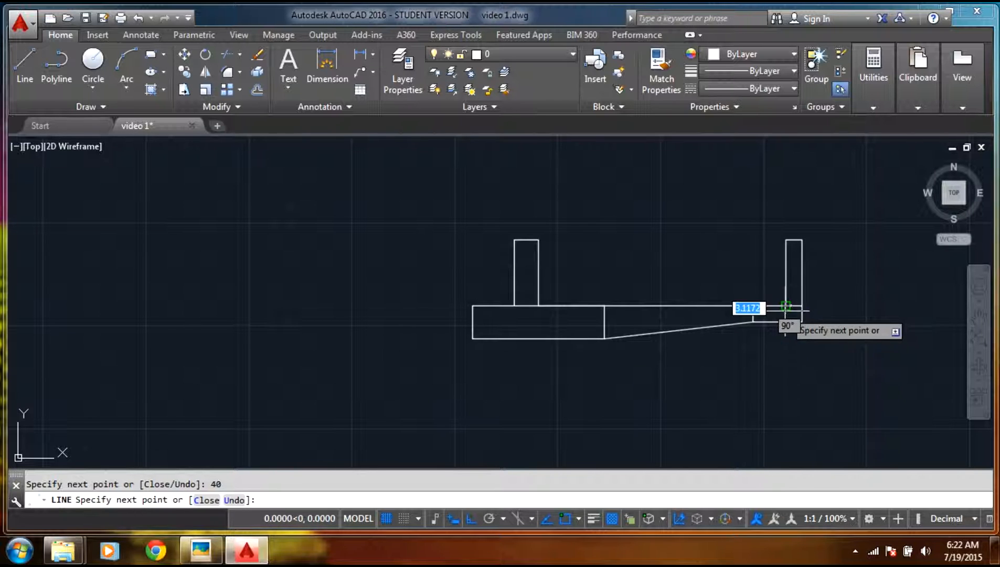
{"action": "key", "text": "Escape"}
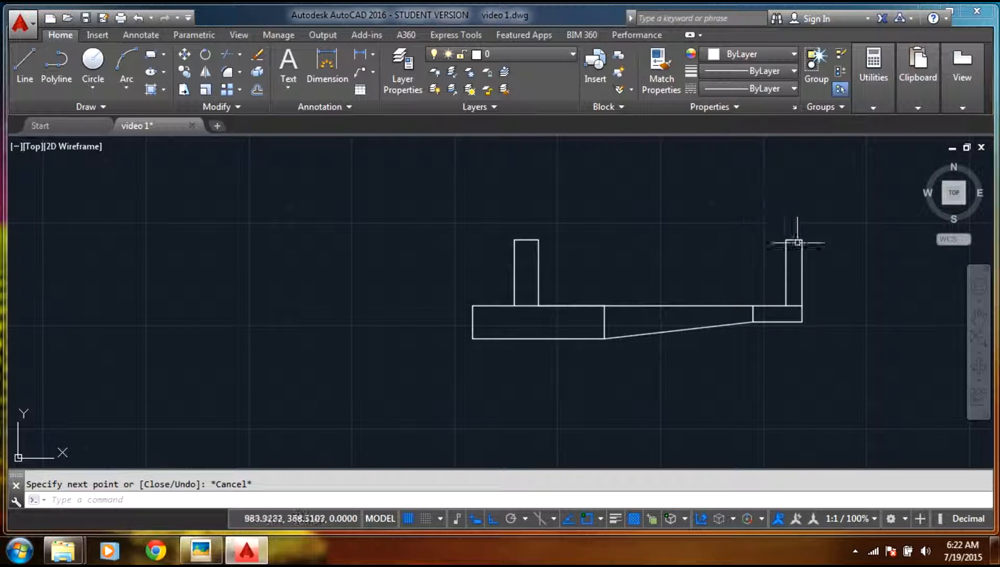
- Check the dimension layout in the reference photo and dimension the left column's top width, placing the dimension above the column
{"action": "scroll", "coordinate": [856, 290], "scroll_direction": "up", "scroll_amount": 2}
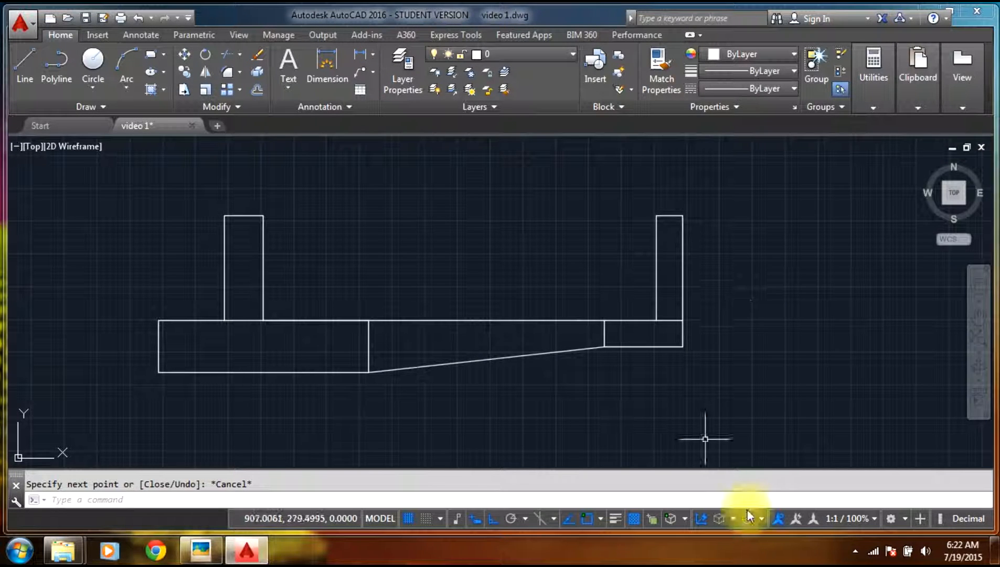
{"action": "left_click", "coordinate": [186, 557]}
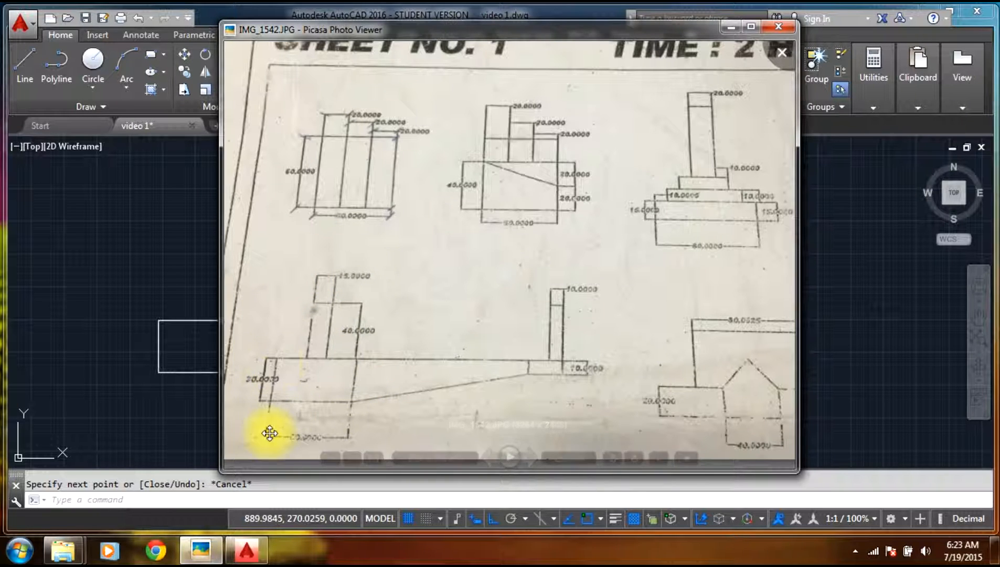
{"action": "mouse_move", "coordinate": [201, 549]}
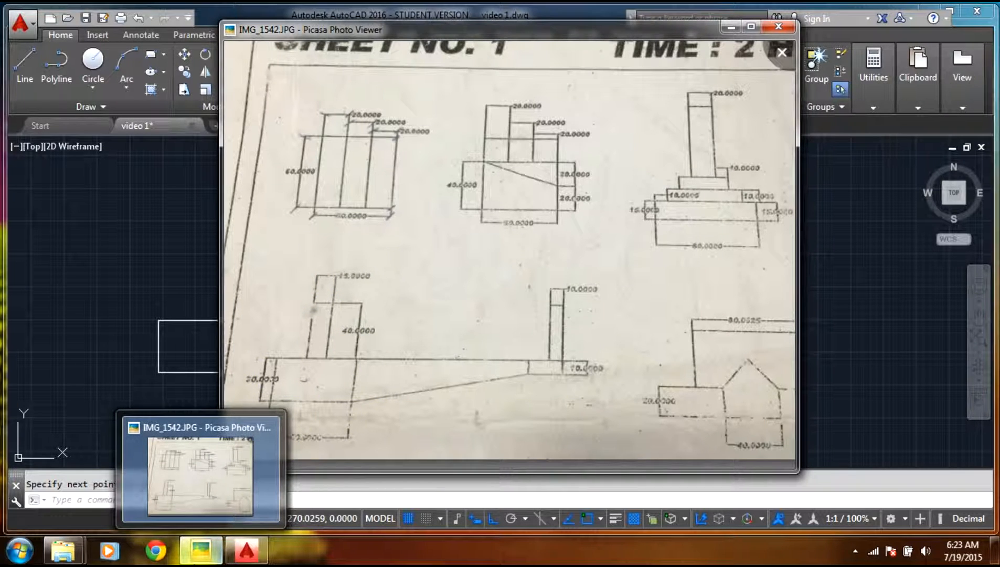
{"action": "left_click", "coordinate": [200, 550]}
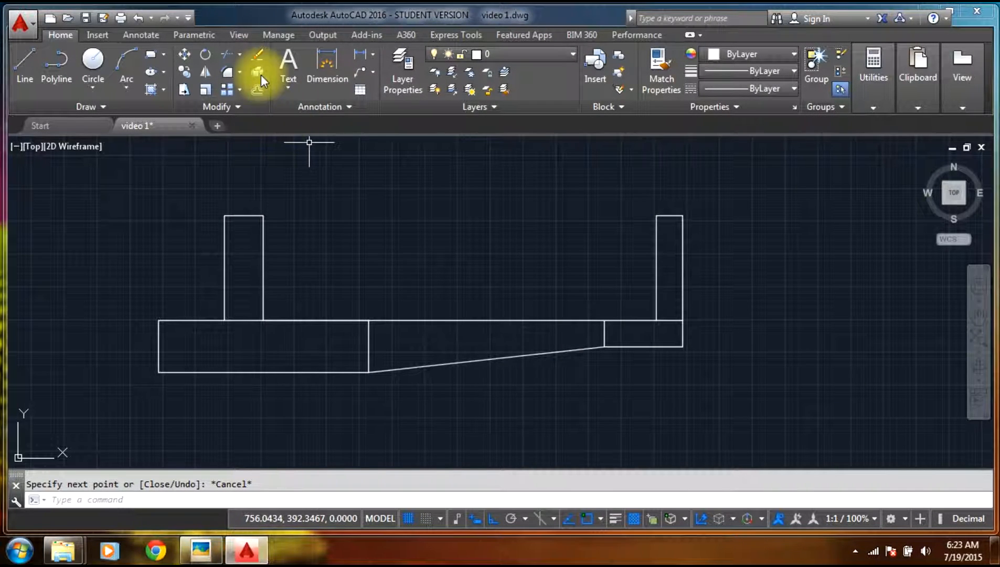
{"action": "left_click", "coordinate": [326, 67]}
{"action": "left_click", "coordinate": [224, 216]}
{"action": "left_click", "coordinate": [263, 215]}
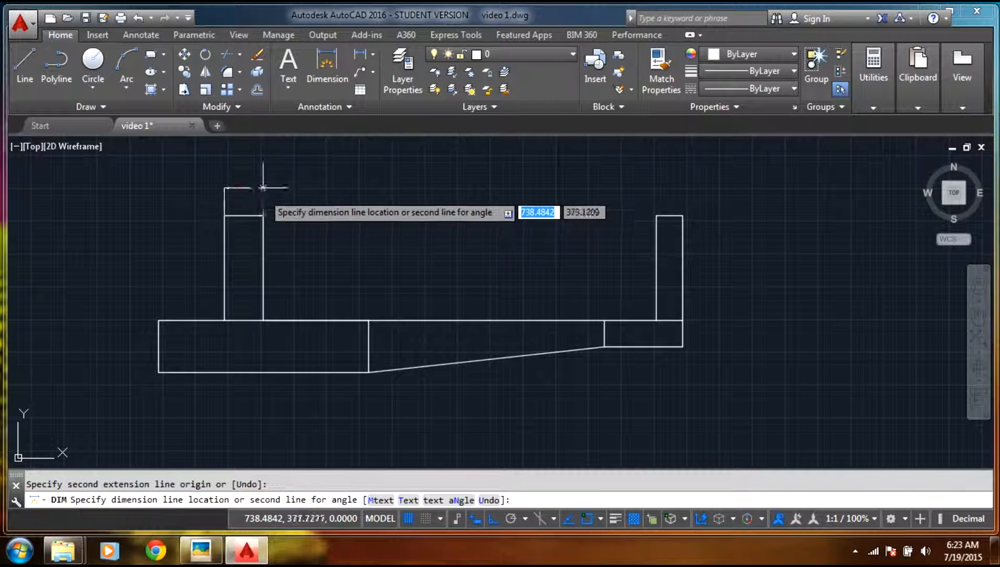
{"action": "left_click", "coordinate": [265, 183]}
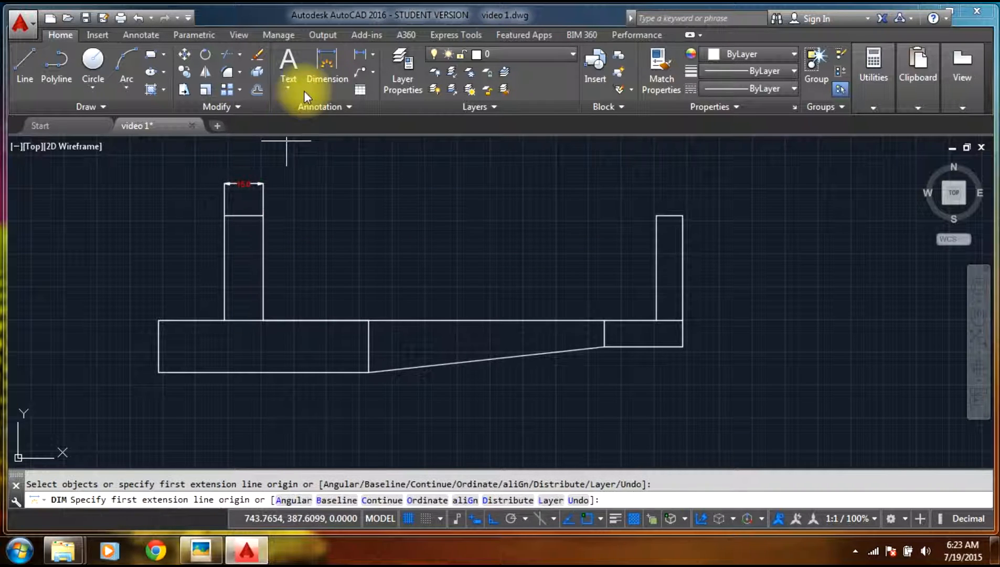
- Dimension the horizontal distance from the left column's foot to the base's top-right corner, placing the dimension above the base
{"action": "left_click", "coordinate": [263, 320]}
{"action": "left_click", "coordinate": [367, 319]}
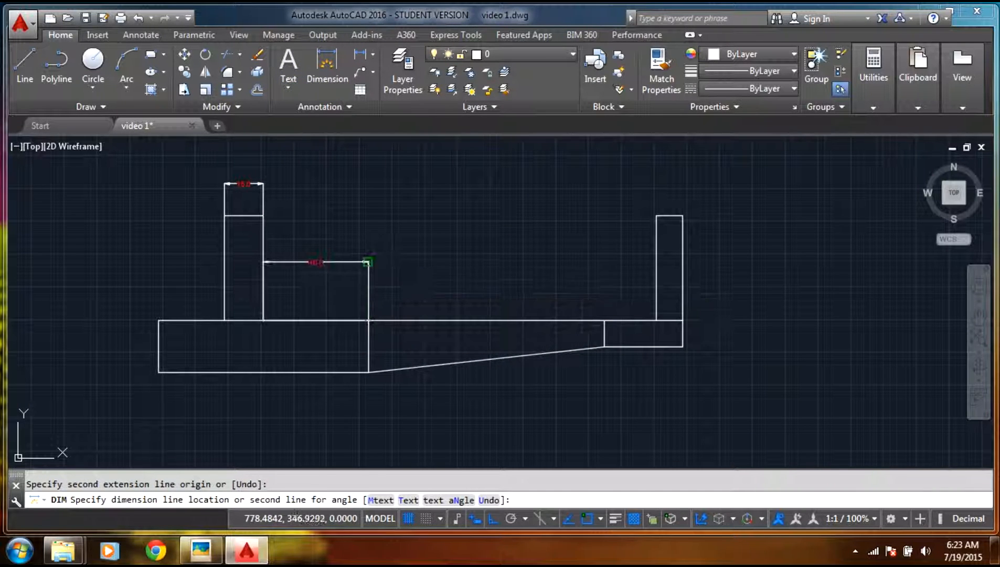
{"action": "left_click", "coordinate": [368, 262]}
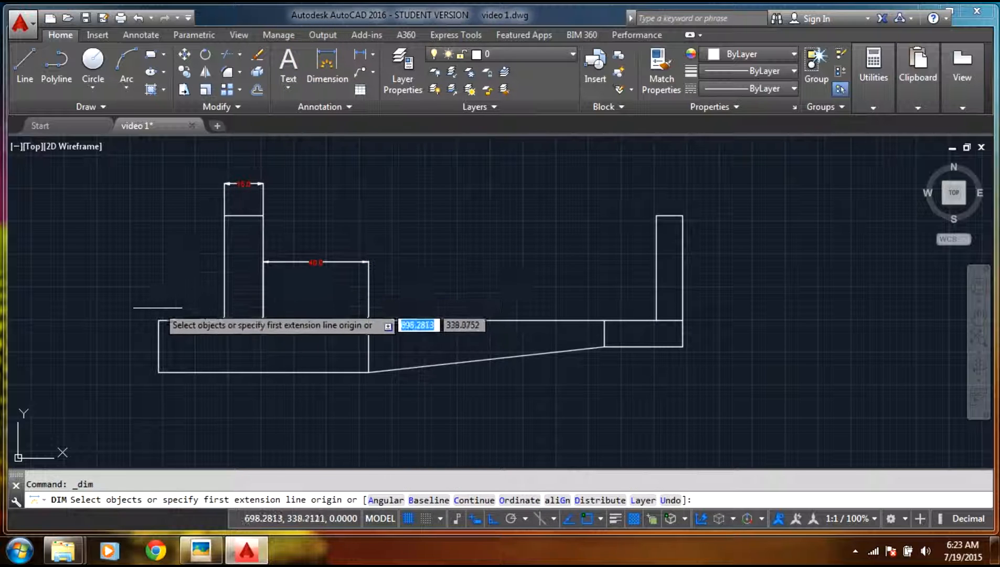
{"action": "left_click", "coordinate": [157, 320]}
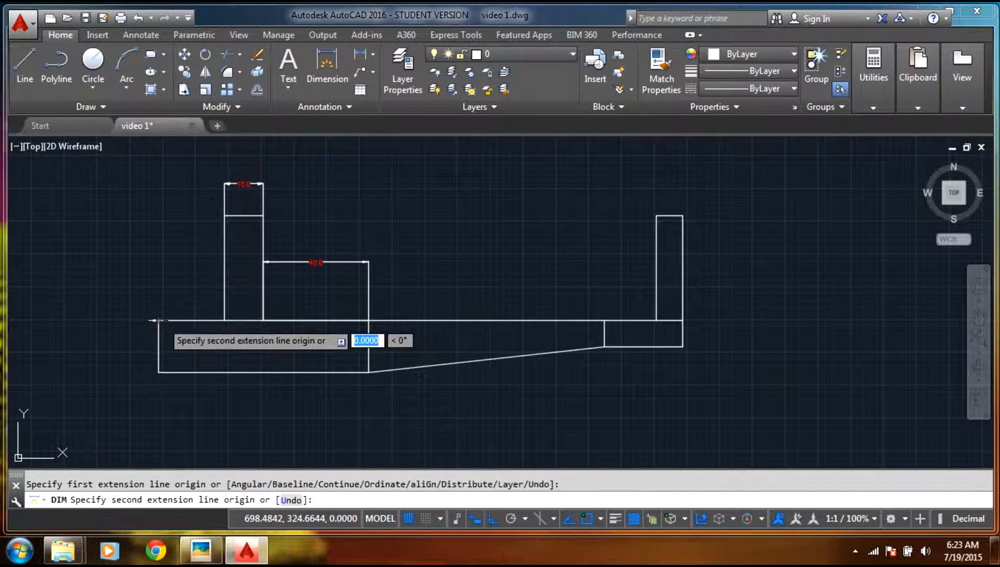
{"action": "left_click", "coordinate": [158, 372]}
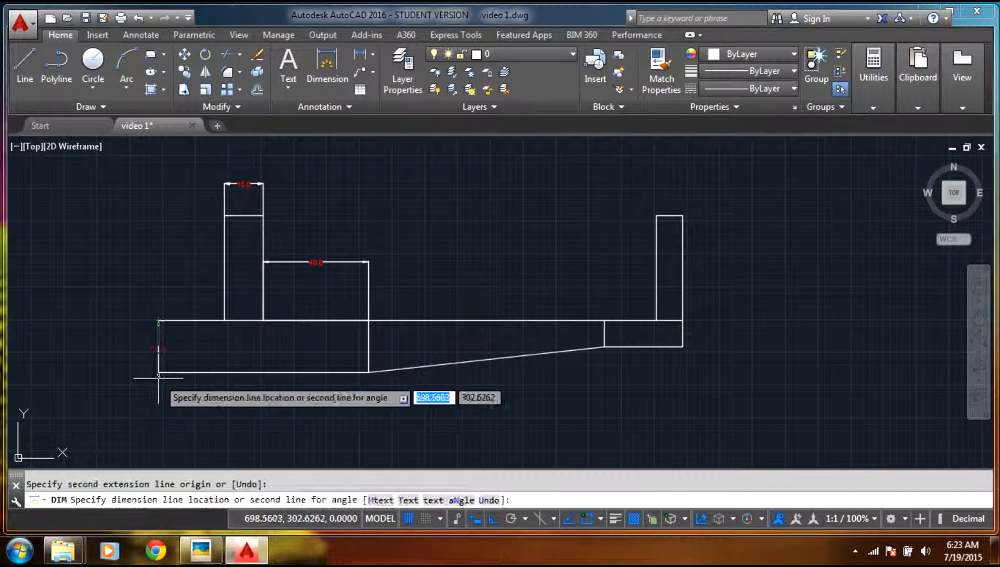
{"action": "left_click", "coordinate": [127, 373]}
{"action": "key", "text": "ctrl+z"}
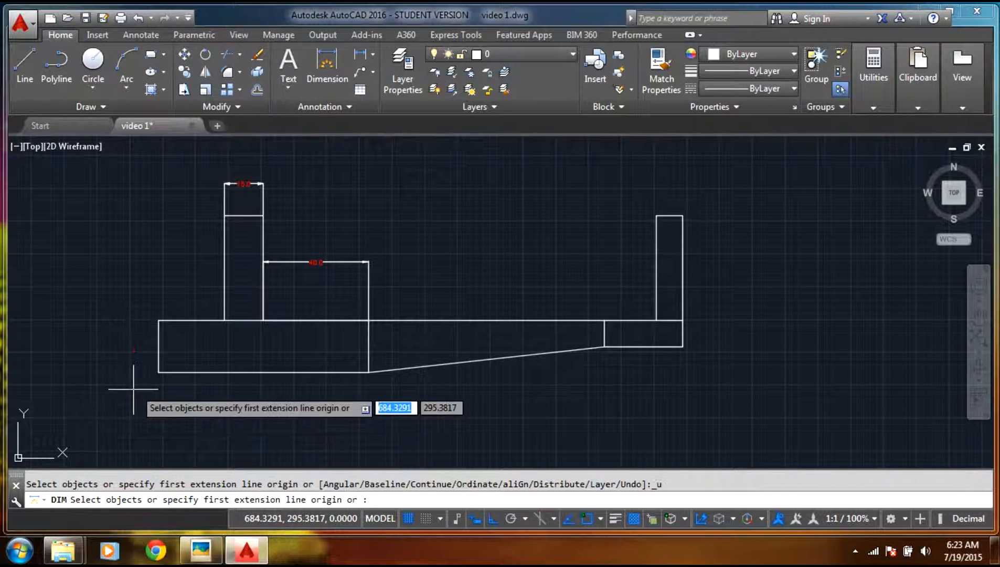
- Dimension the height of the base's left edge, placing the dimension to the left of the base
{"action": "left_click", "coordinate": [328, 59]}
{"action": "left_click", "coordinate": [158, 320]}
{"action": "left_click", "coordinate": [157, 372]}
{"action": "left_click", "coordinate": [124, 373]}
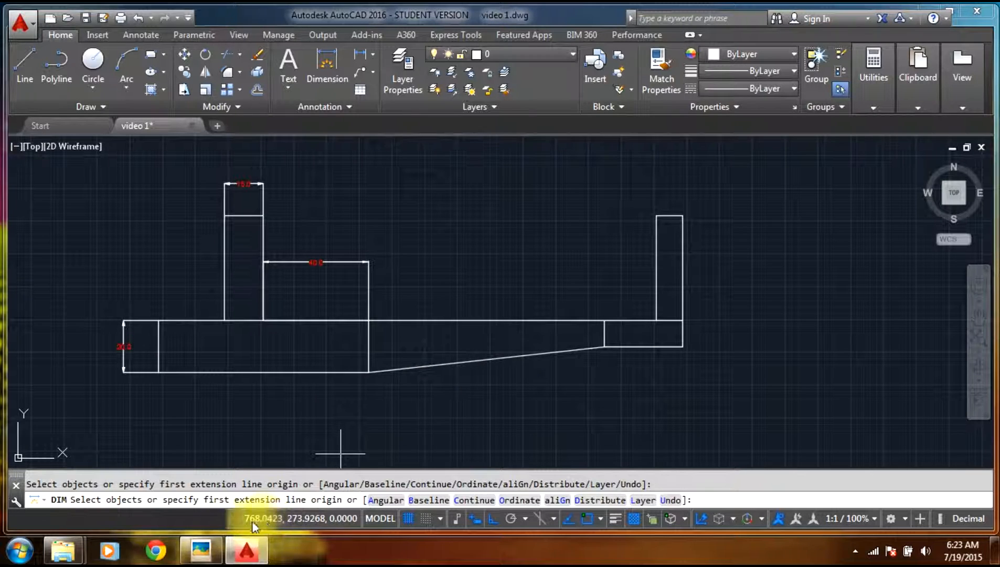
- Check the fourth figure in the reference photo and dimension the base's bottom width, placing the dimension below the base
{"action": "left_click", "coordinate": [192, 558]}
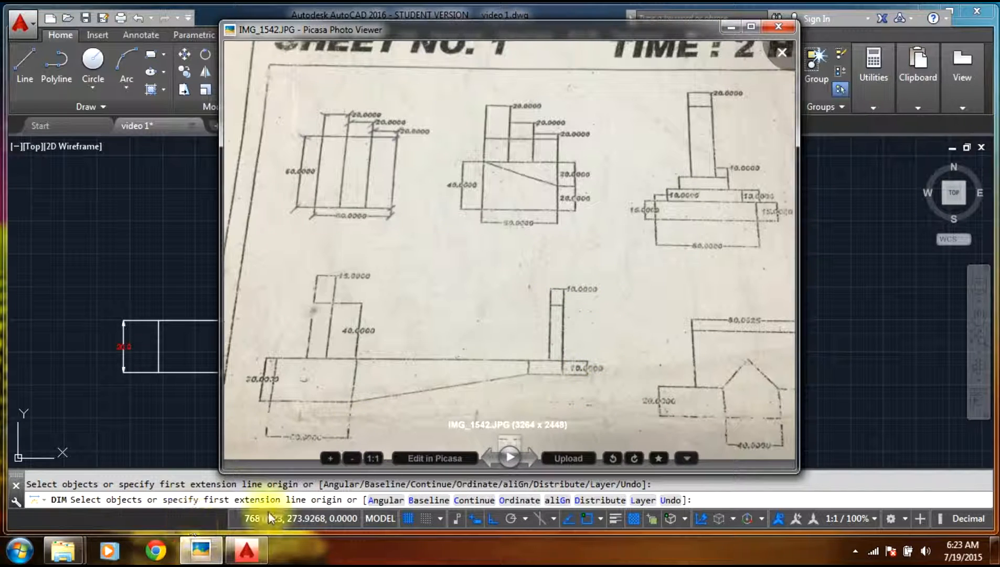
{"action": "left_click", "coordinate": [247, 550]}
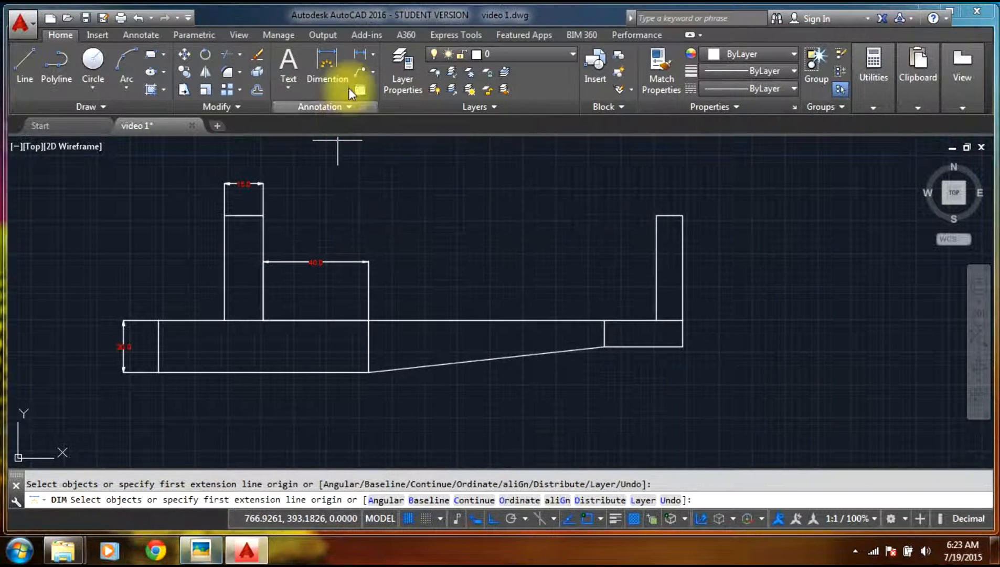
{"action": "left_click", "coordinate": [335, 46]}
{"action": "left_click", "coordinate": [158, 373]}
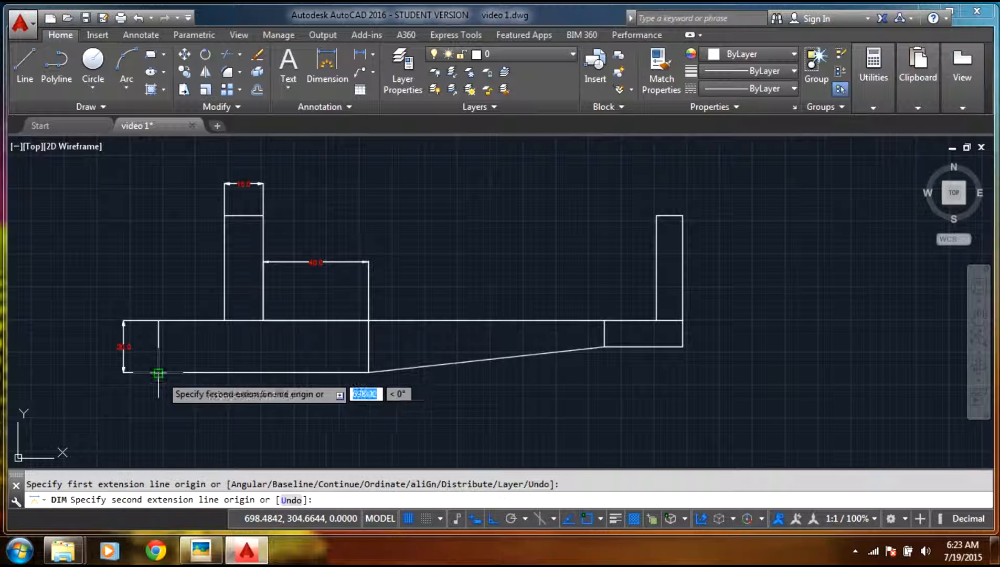
{"action": "left_click", "coordinate": [368, 373]}
{"action": "left_click", "coordinate": [364, 423]}
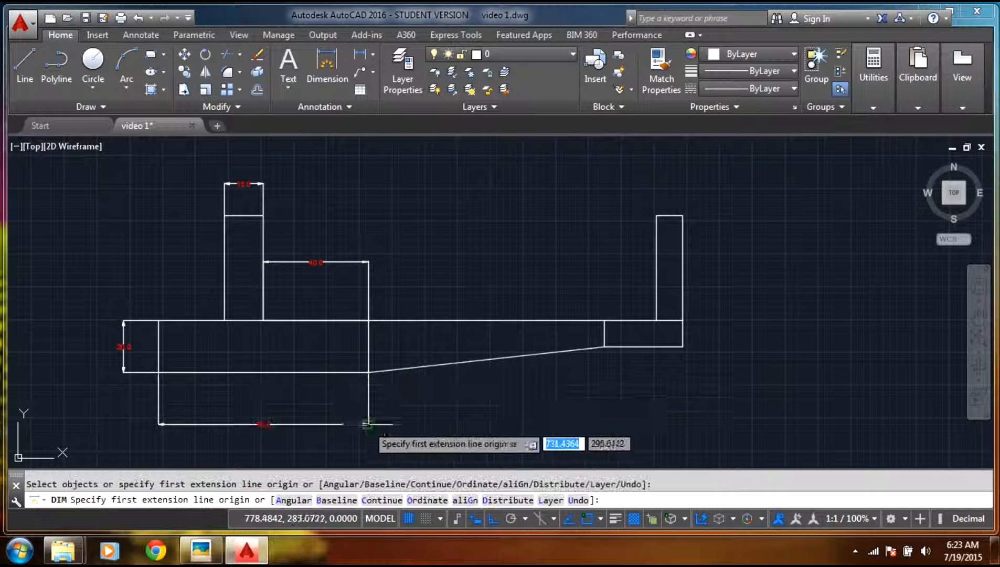
- Dimension the right column's top width, placing the dimension just above the column
{"action": "left_click", "coordinate": [657, 215]}
{"action": "left_click", "coordinate": [682, 215]}
{"action": "left_click", "coordinate": [669, 203]}
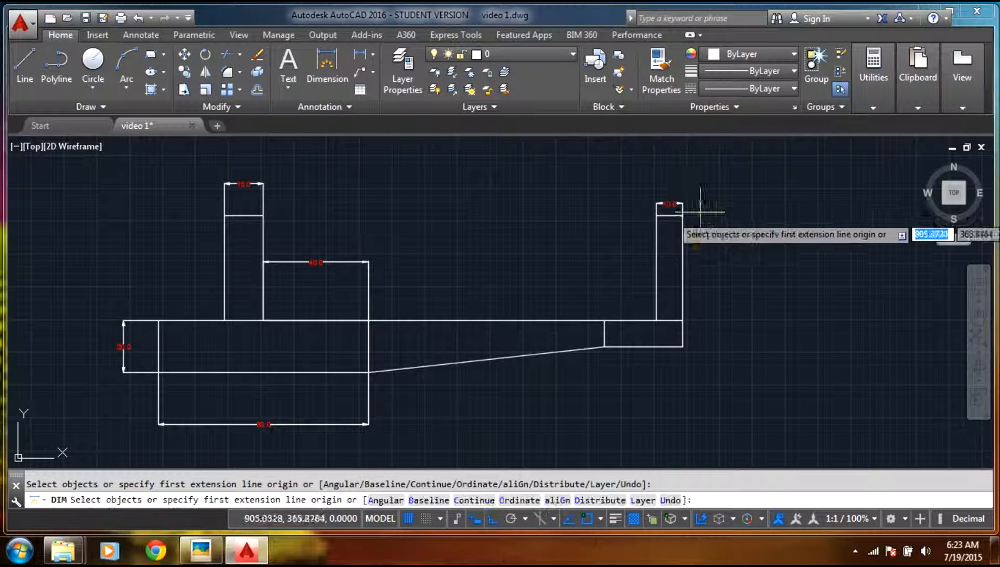
- Dimension the height of the right-hand footing's outer edge, placing the dimension to the right of the footing
{"action": "left_click", "coordinate": [682, 321]}
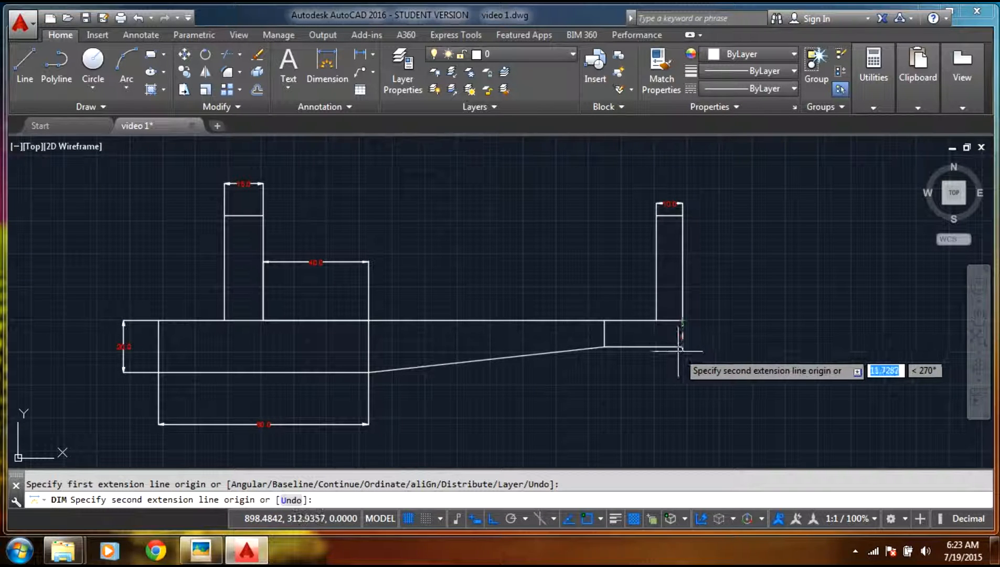
{"action": "left_click", "coordinate": [682, 346]}
{"action": "left_click", "coordinate": [709, 337]}
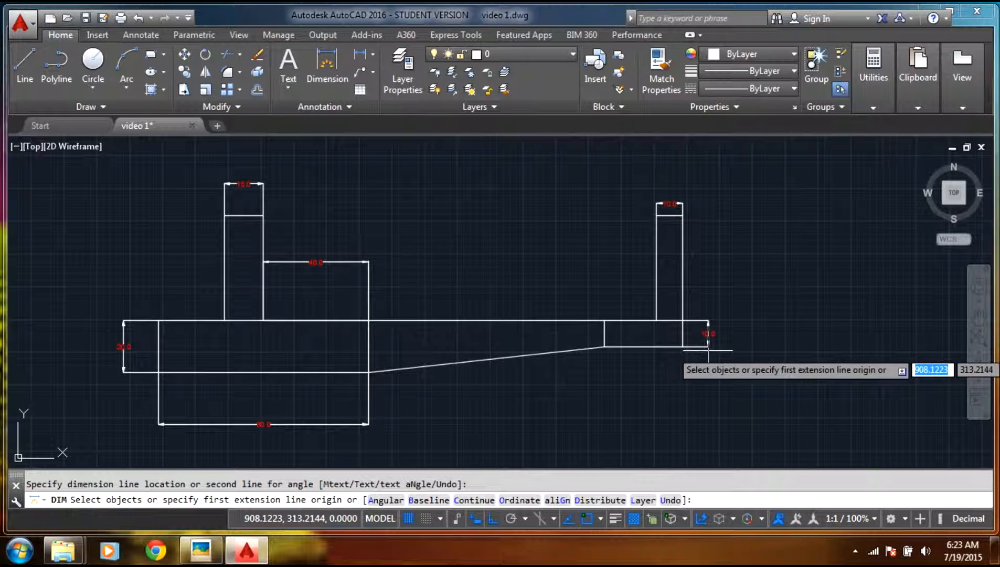
- Find empty drawing space for the fifth figure and examine that figure's shape and dimensions in the reference photo
{"action": "scroll", "coordinate": [473, 364], "scroll_direction": "down", "scroll_amount": 6}
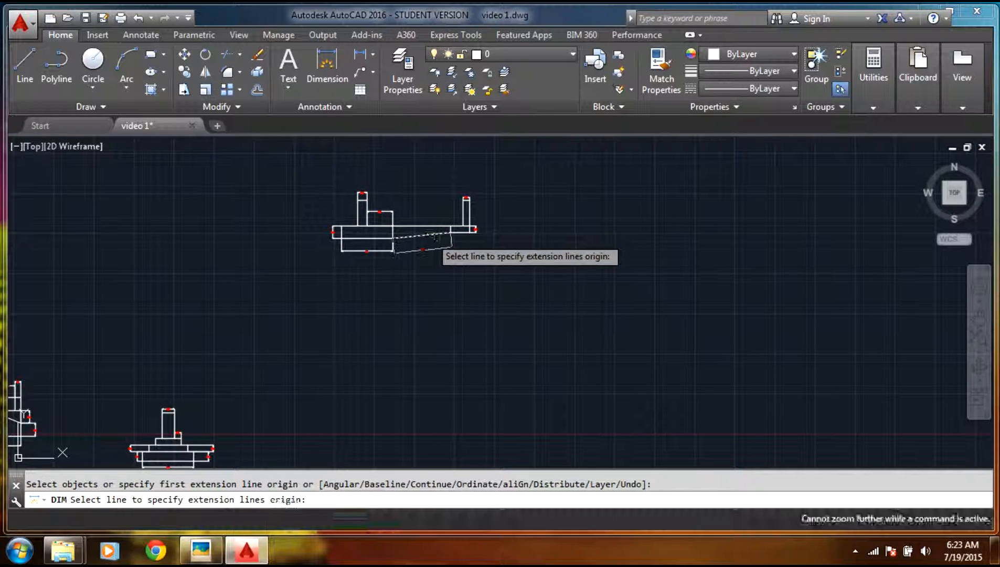
{"action": "scroll", "coordinate": [291, 373], "scroll_direction": "down", "scroll_amount": 3}
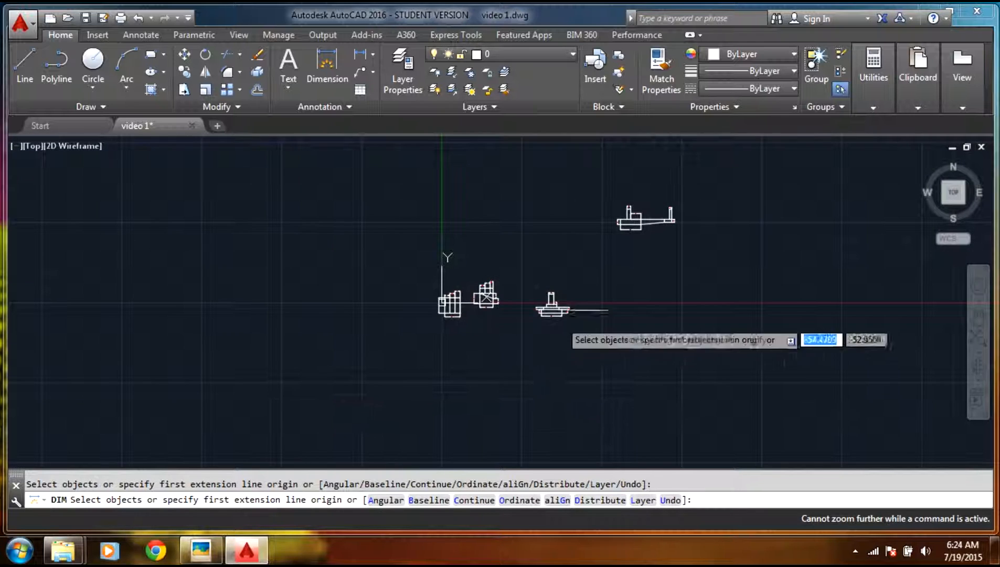
{"action": "scroll", "coordinate": [719, 267], "scroll_direction": "up", "scroll_amount": 6}
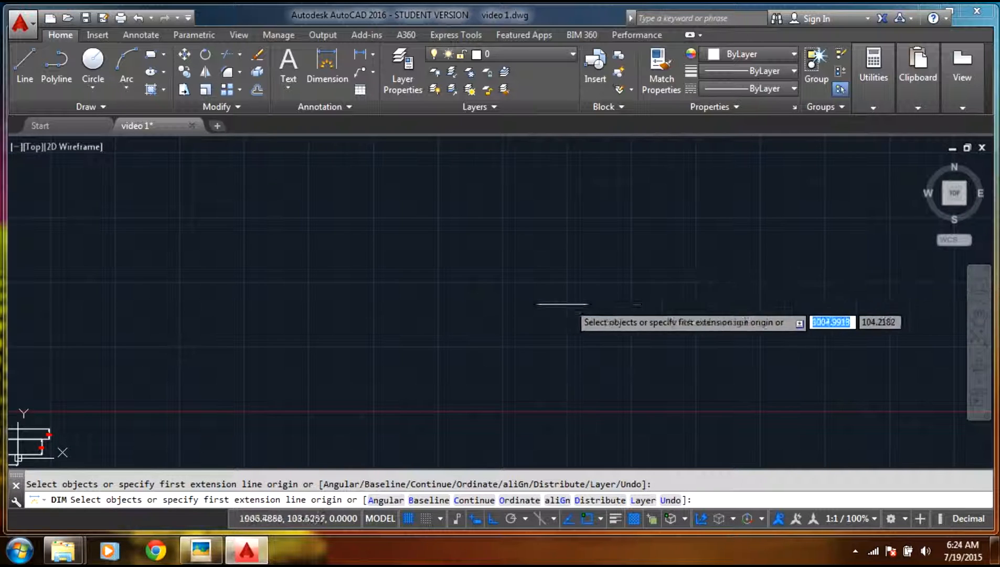
{"action": "mouse_move", "coordinate": [393, 173]}
{"action": "middle_mouse_down"}
{"action": "mouse_move", "coordinate": [411, 362]}
{"action": "mouse_move", "coordinate": [367, 250]}
{"action": "middle_mouse_up"}
{"action": "scroll", "coordinate": [410, 362], "scroll_direction": "up", "scroll_amount": 2}
{"action": "scroll", "coordinate": [410, 360], "scroll_direction": "up", "scroll_amount": 1}
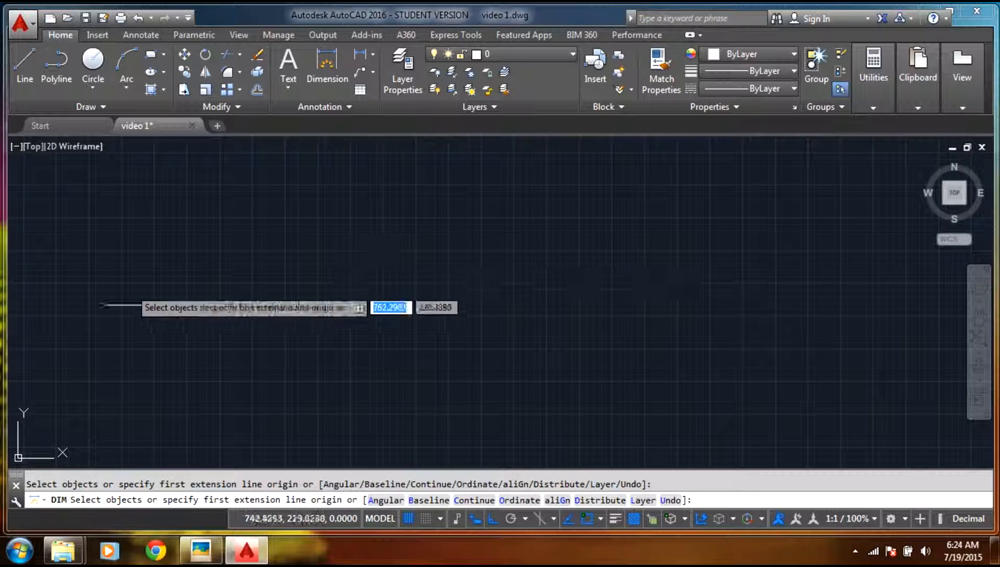
{"action": "left_click", "coordinate": [201, 549]}
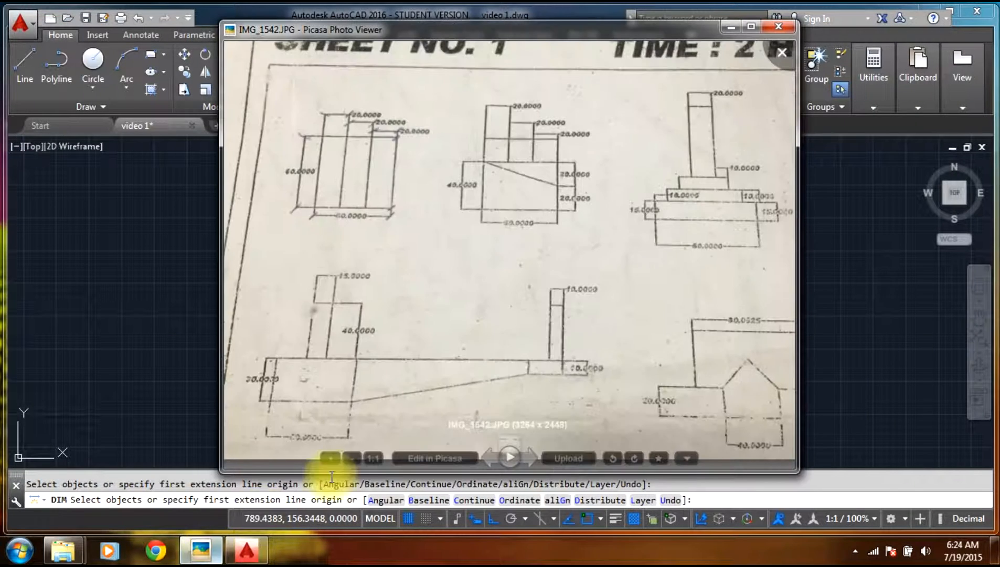
{"action": "left_click_drag", "start_coordinate": [566, 367], "coordinate": [351, 310]}
{"action": "scroll", "coordinate": [451, 335], "scroll_direction": "up", "scroll_amount": 4}
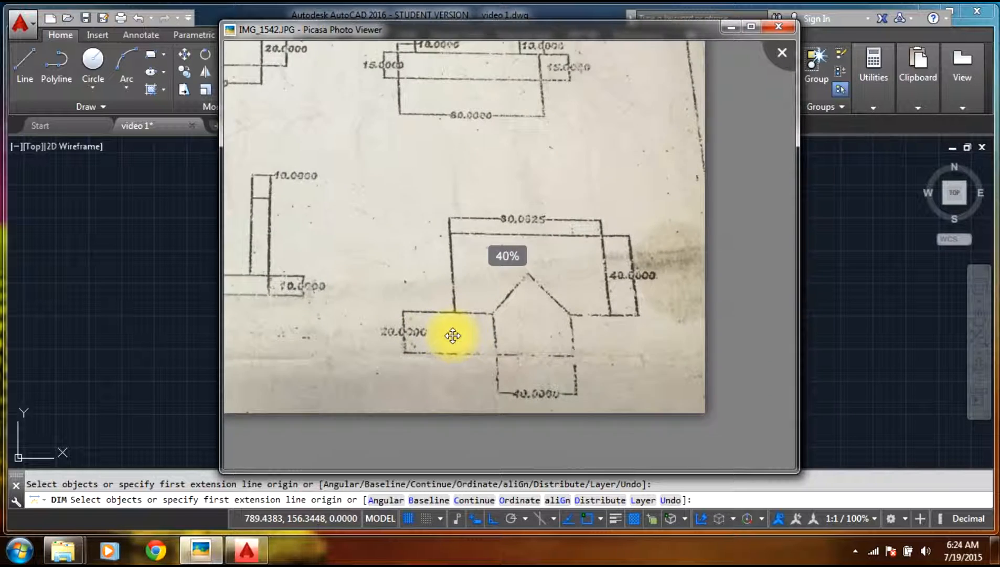
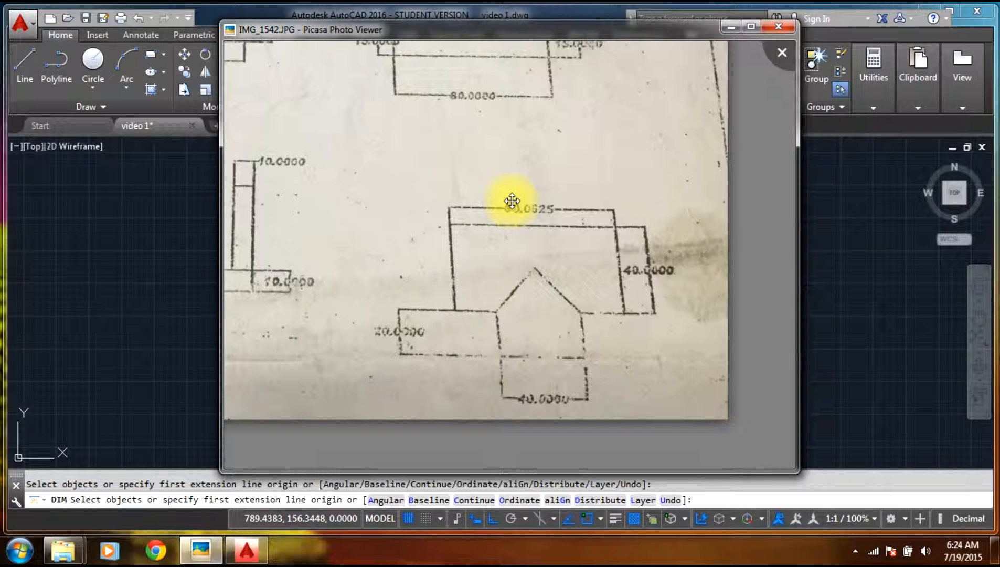
{"action": "scroll", "coordinate": [509, 210], "scroll_direction": "up", "scroll_amount": 5}
{"action": "scroll", "coordinate": [487, 206], "scroll_direction": "up", "scroll_amount": 3}
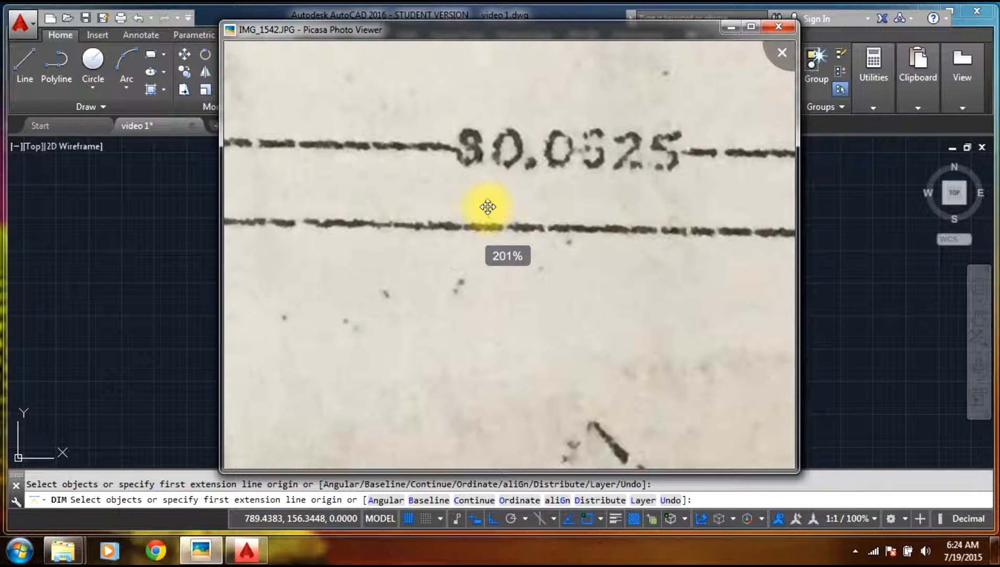
{"action": "scroll", "coordinate": [485, 207], "scroll_direction": "down", "scroll_amount": 3}
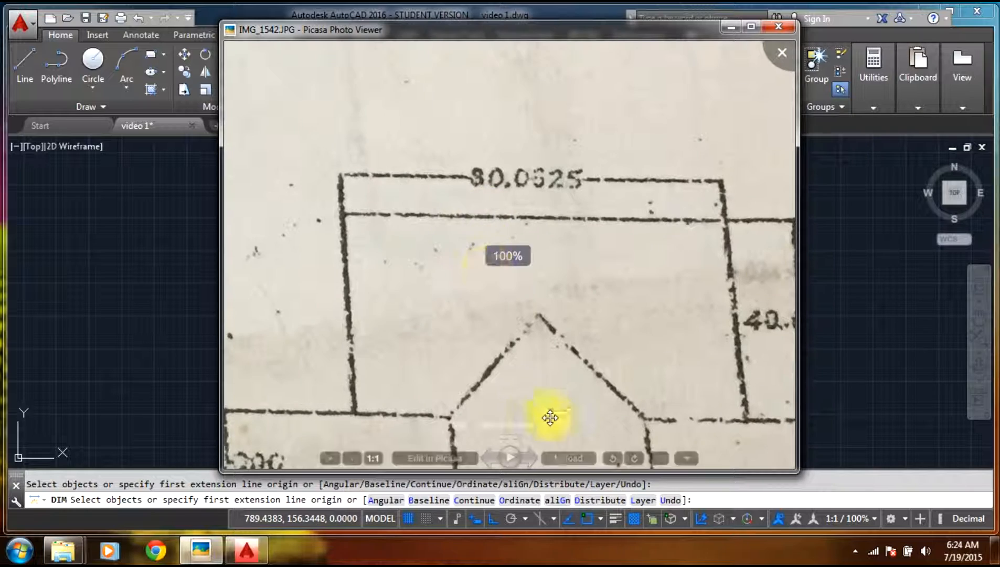
{"action": "scroll", "coordinate": [560, 370], "scroll_direction": "down", "scroll_amount": 4}
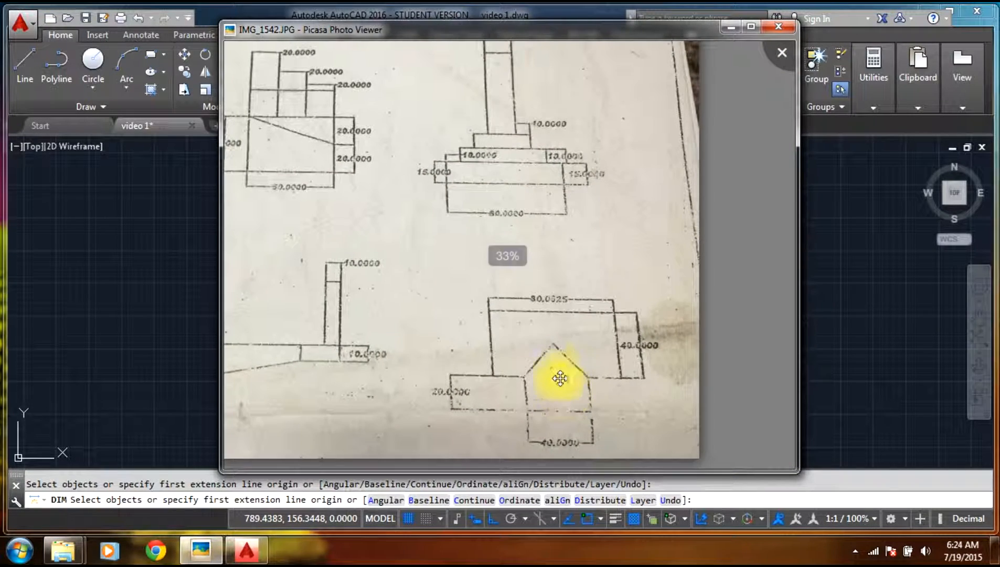
{"action": "scroll", "coordinate": [529, 297], "scroll_direction": "up", "scroll_amount": 4}
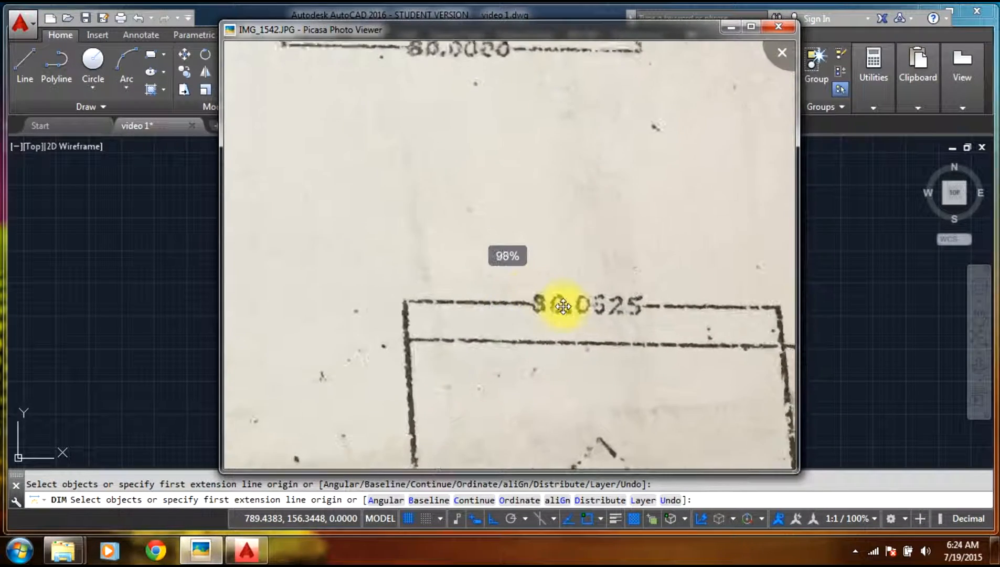
{"action": "scroll", "coordinate": [561, 313], "scroll_direction": "up", "scroll_amount": 2}
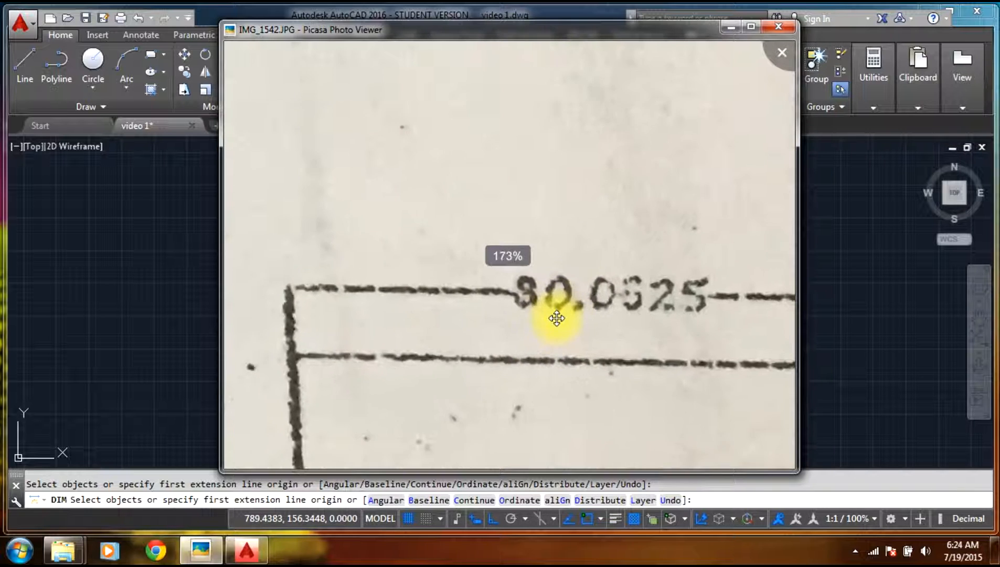
{"action": "scroll", "coordinate": [556, 318], "scroll_direction": "down", "scroll_amount": 2}
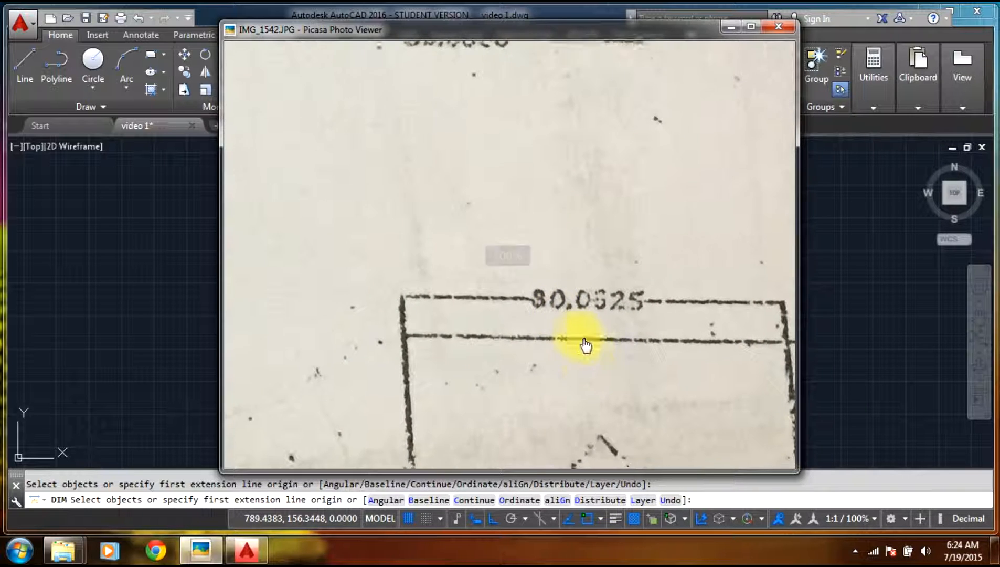
{"action": "left_click_drag", "start_coordinate": [585, 346], "coordinate": [518, 188]}
{"action": "scroll", "coordinate": [518, 191], "scroll_direction": "down", "scroll_amount": 2}
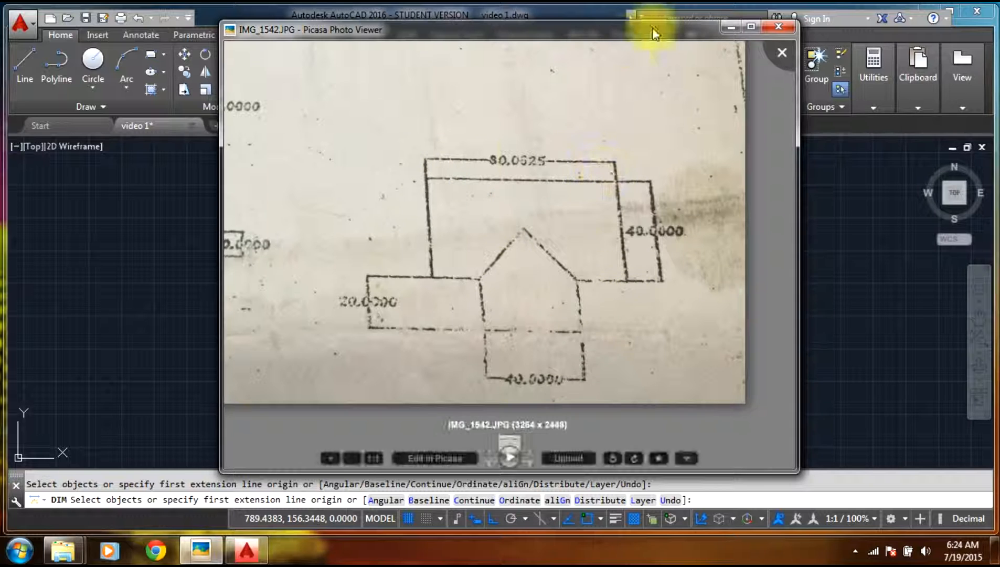
{"action": "left_click", "coordinate": [730, 27]}
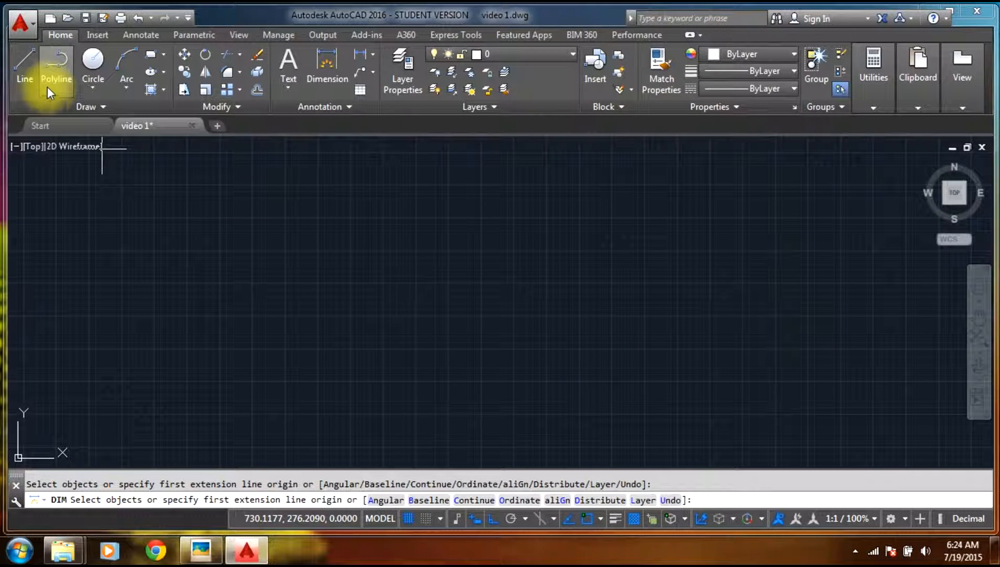
- Start the fifth figure in the empty space with a line 80 to the right and 40 straight down
{"action": "left_click", "coordinate": [17, 72]}
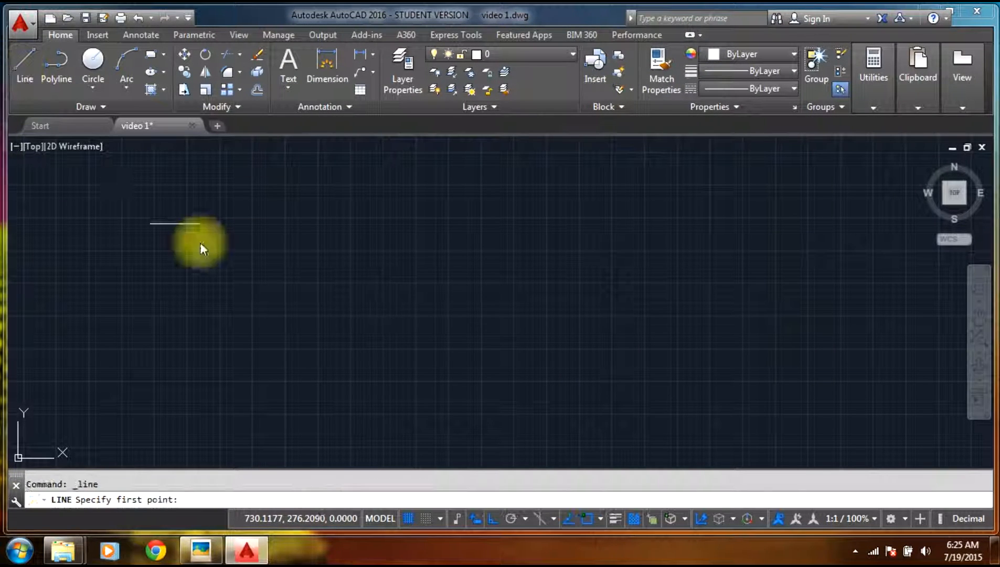
{"action": "left_click", "coordinate": [342, 245]}
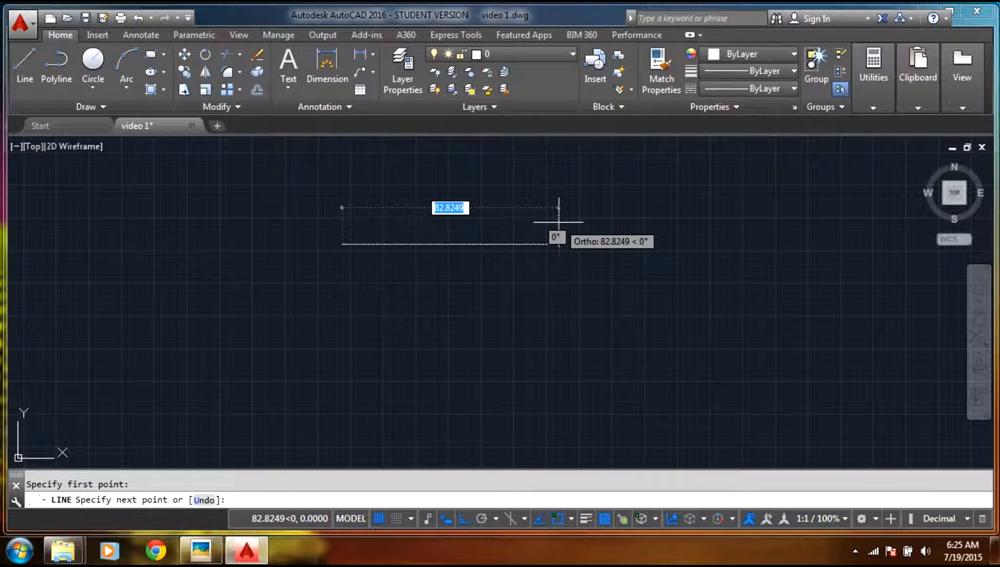
{"action": "type", "text": "80"}
{"action": "key", "text": "Return"}
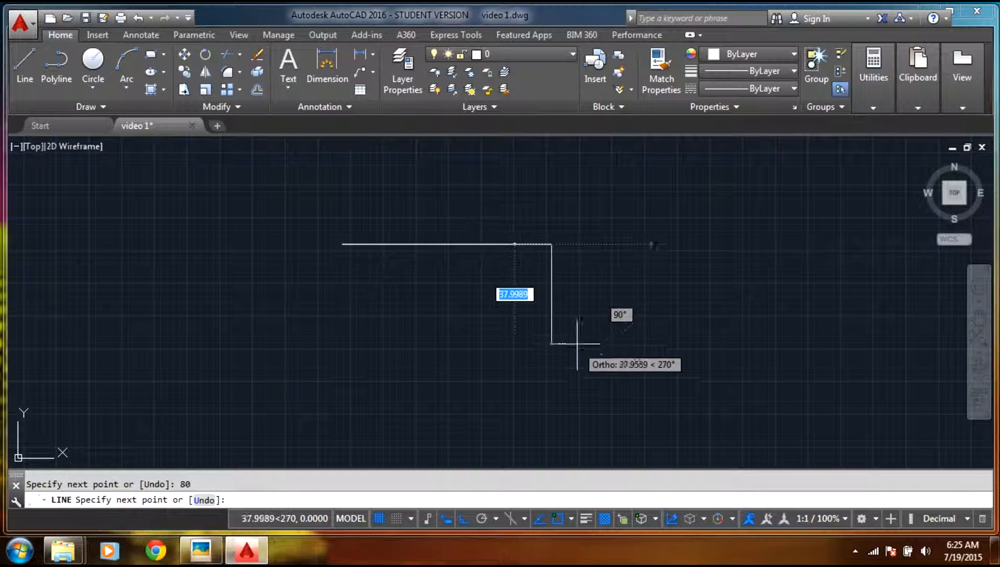
{"action": "type", "text": "40"}
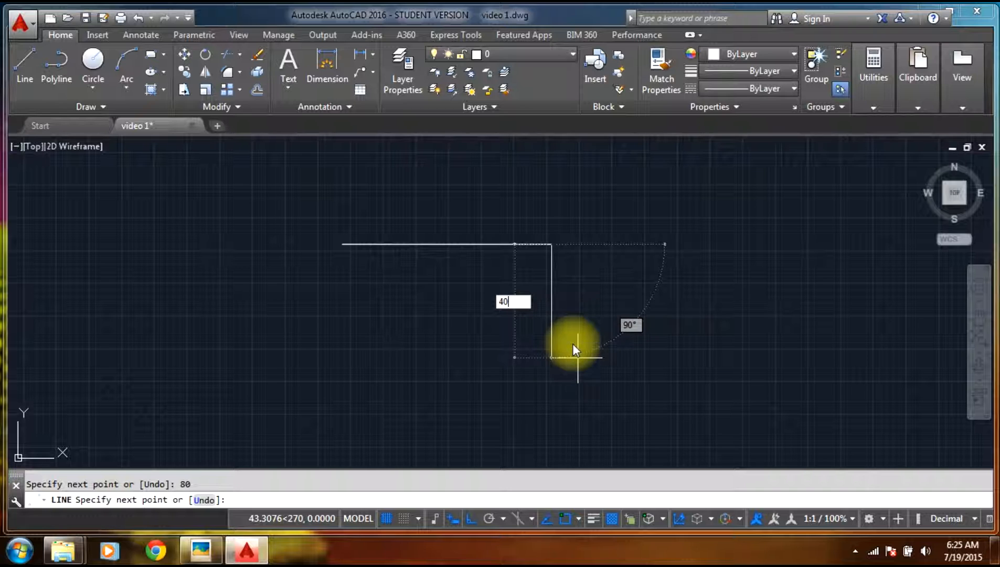
{"action": "key", "text": "Return"}
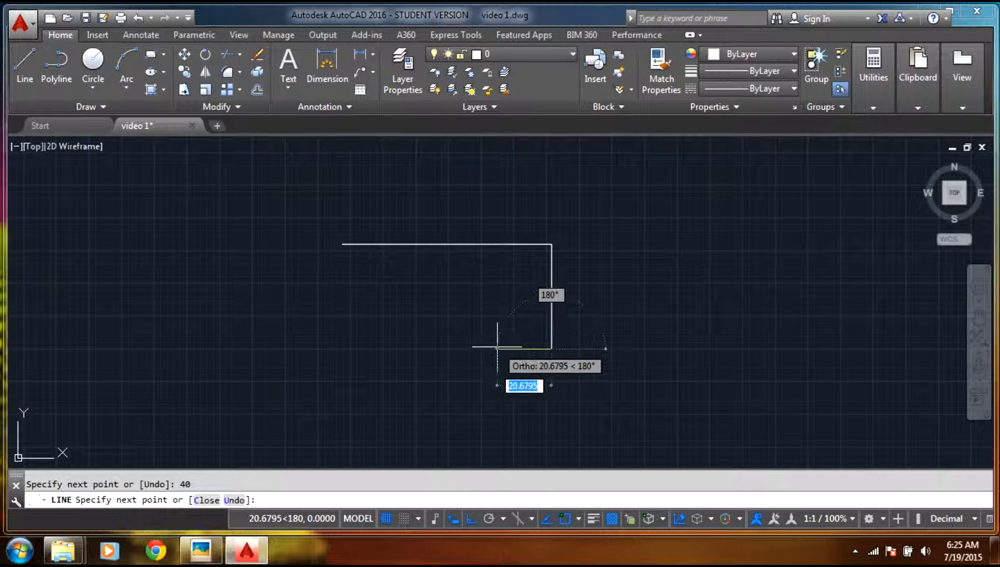
- Continue the outline to the left from the lower-right corner with two consecutive 20 segments and end the line
{"action": "type", "text": "20"}
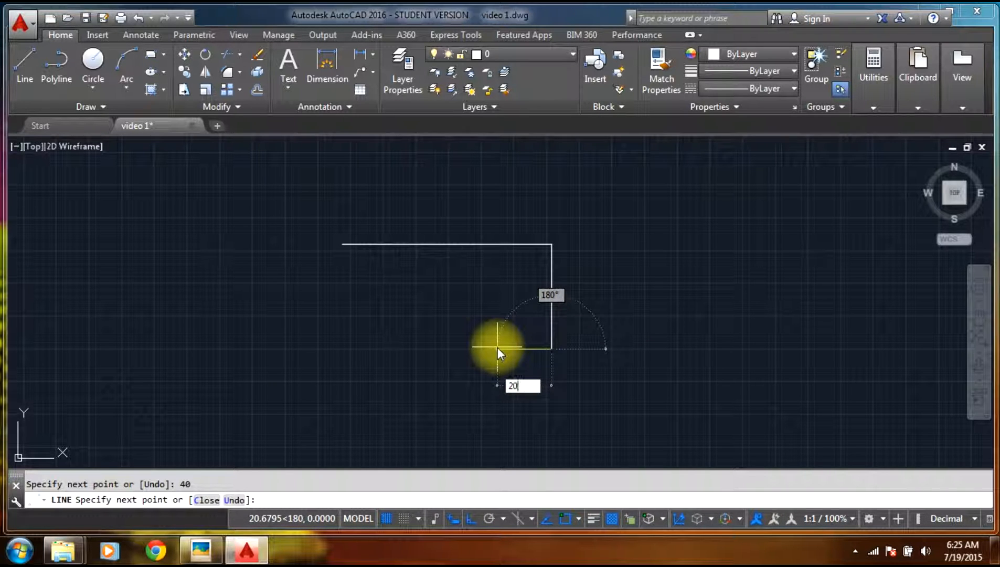
{"action": "key", "text": "Return"}
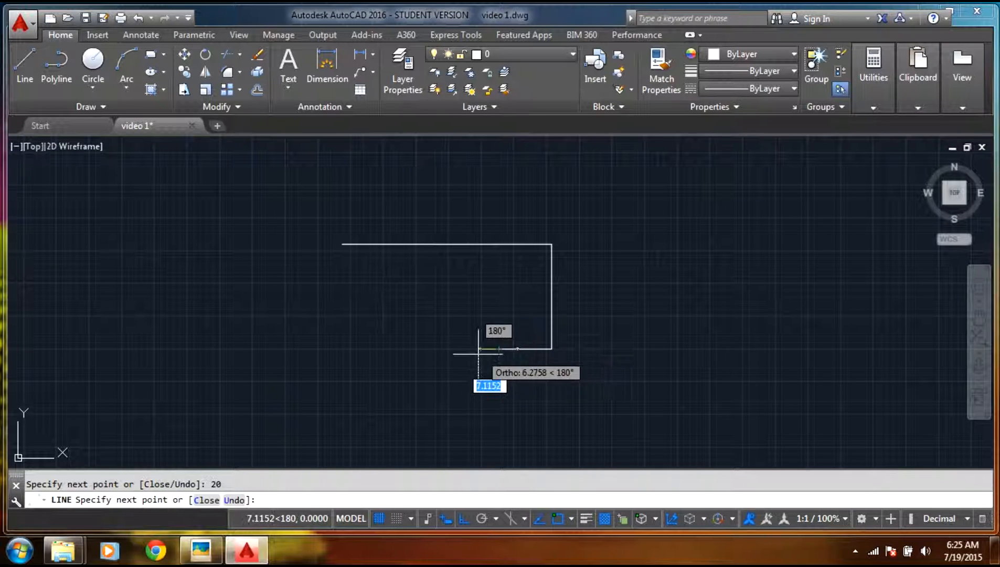
{"action": "type", "text": "20"}
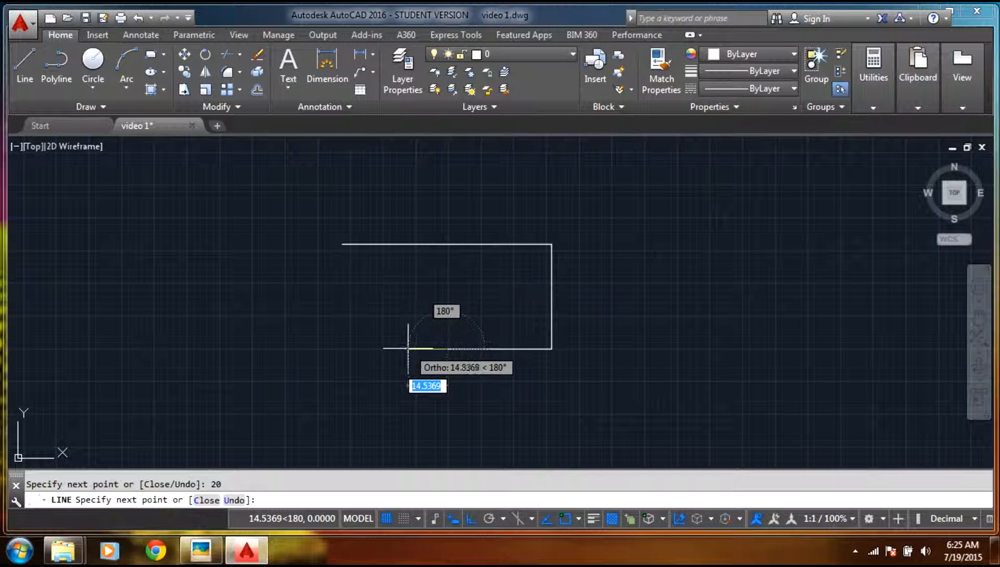
{"action": "type", "text": "0"}
{"action": "key", "text": "Return"}
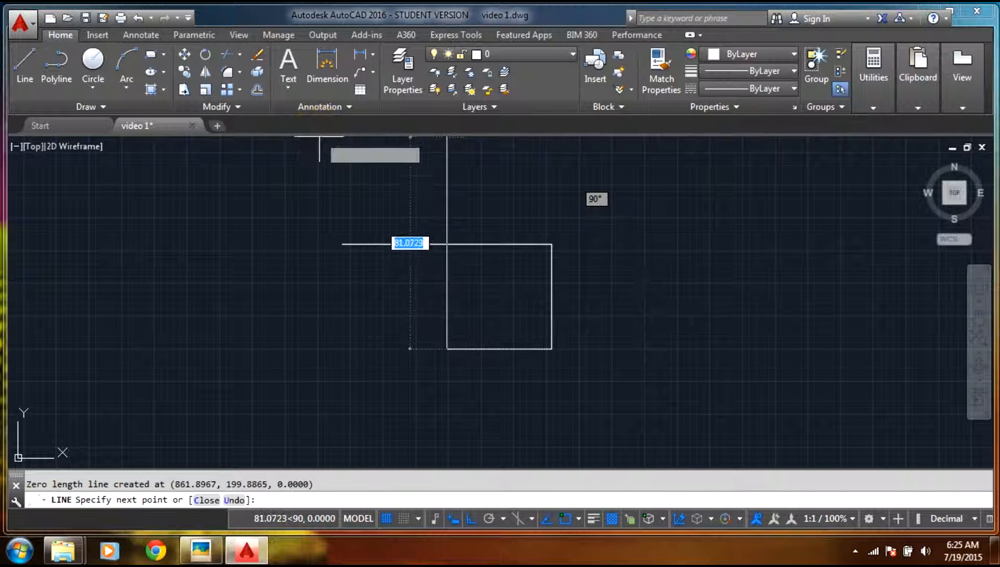
{"action": "key", "text": "Return"}
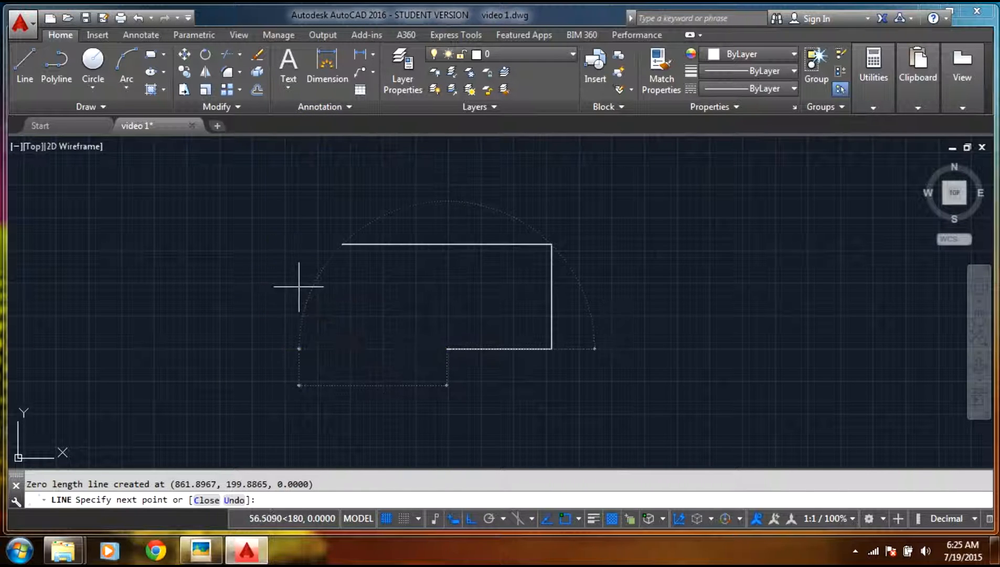
- Draw a further 20 segment to the left from the free end of the fifth figure's lower edge
{"action": "left_click", "coordinate": [34, 56]}
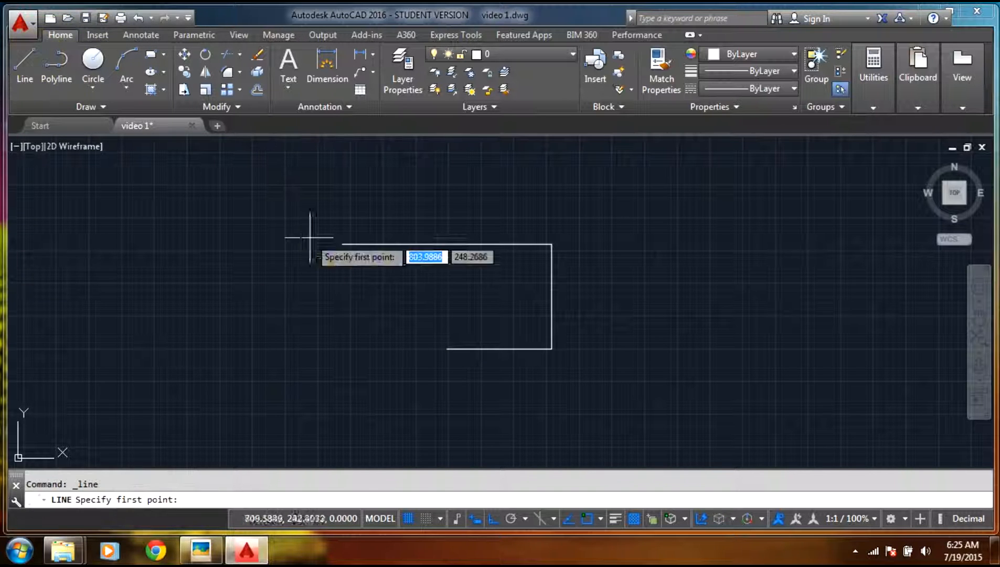
{"action": "left_click", "coordinate": [446, 349]}
{"action": "type", "text": "20"}
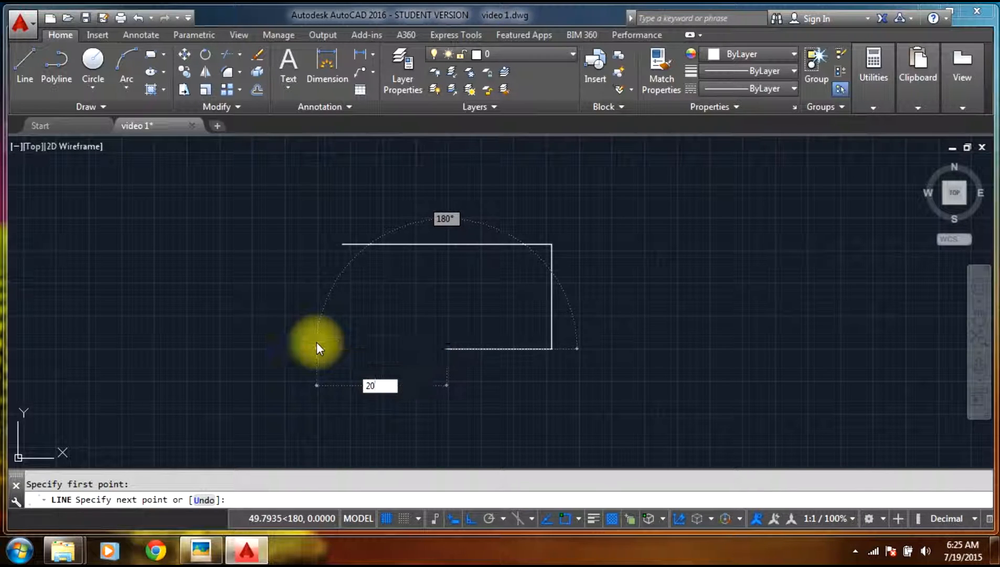
{"action": "key", "text": "Return"}
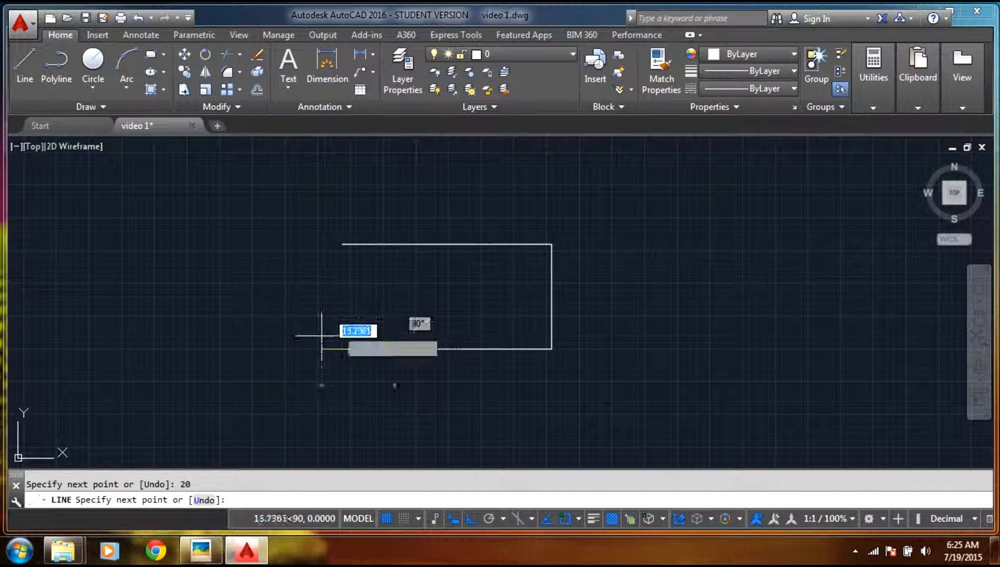
{"action": "type", "text": "2"}
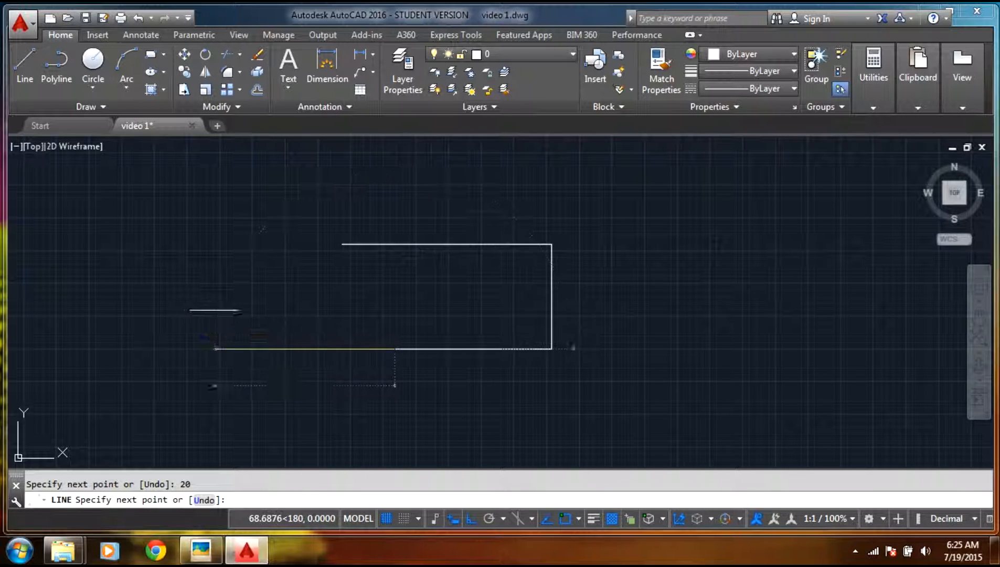
{"action": "left_click", "coordinate": [215, 310]}
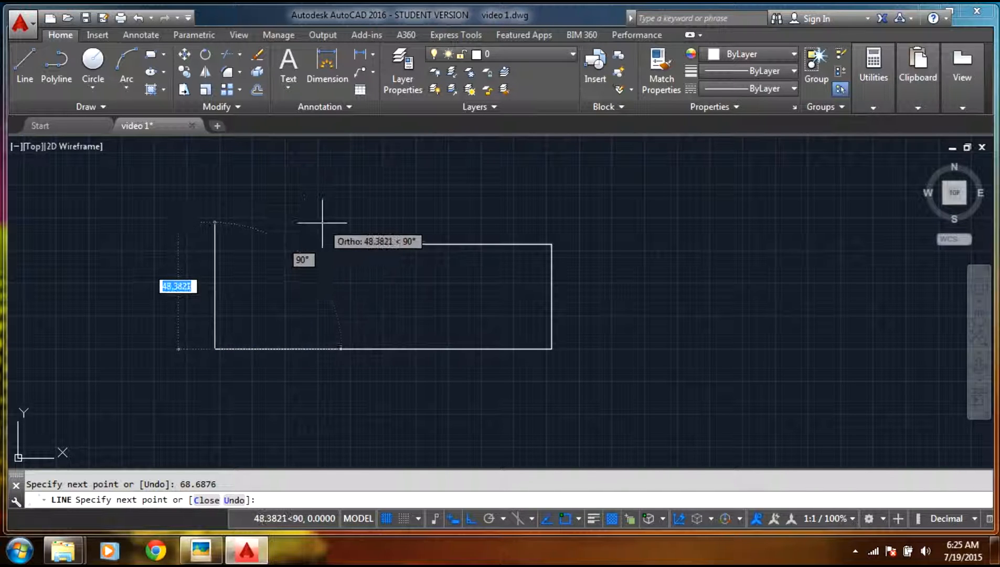
{"action": "key", "text": "ctrl+z"}
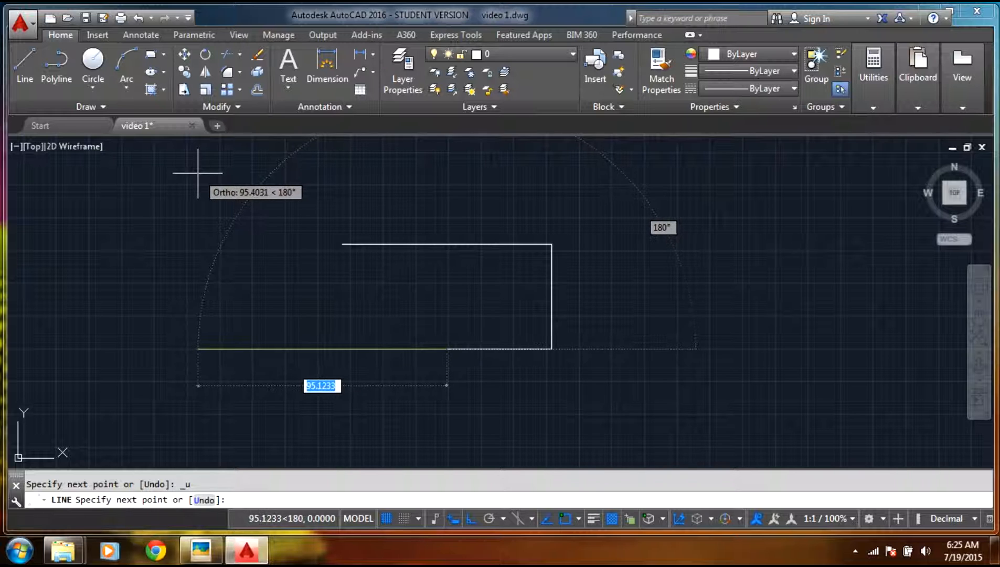
{"action": "key", "text": "ctrl+x"}
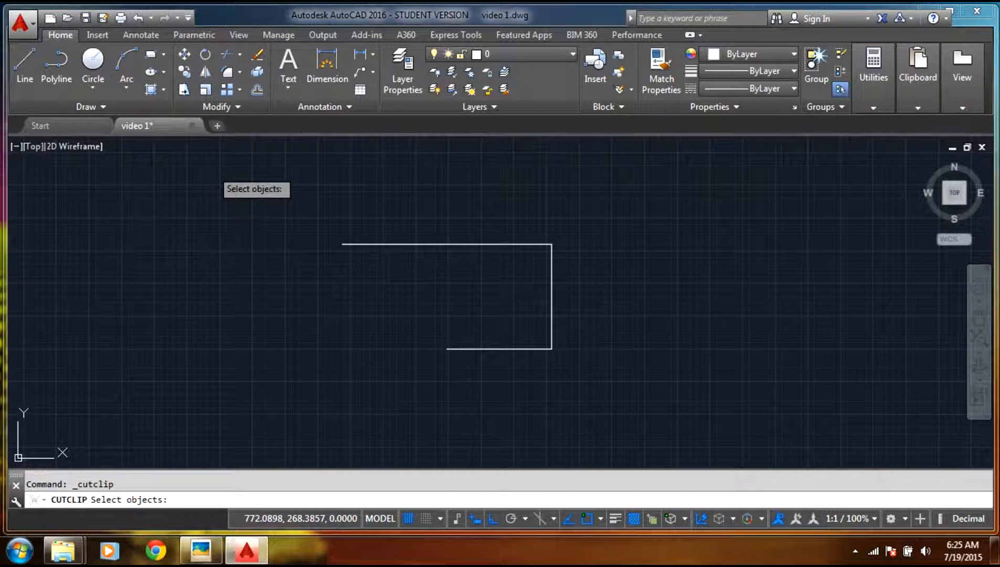
- Draw the fifth figure's left side as a line 40 straight down from the upper edge's open end
{"action": "left_click", "coordinate": [31, 67]}
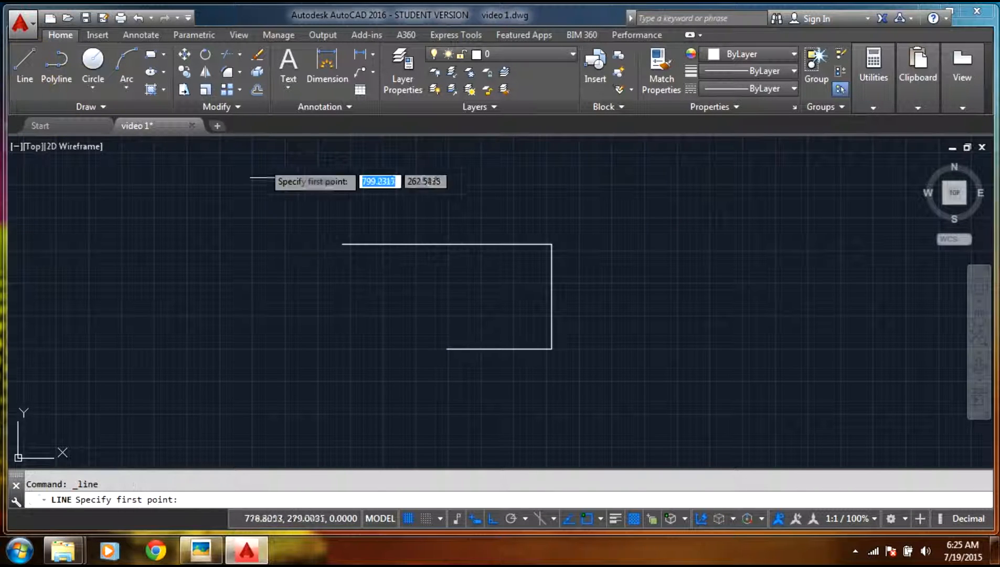
{"action": "left_click", "coordinate": [342, 244]}
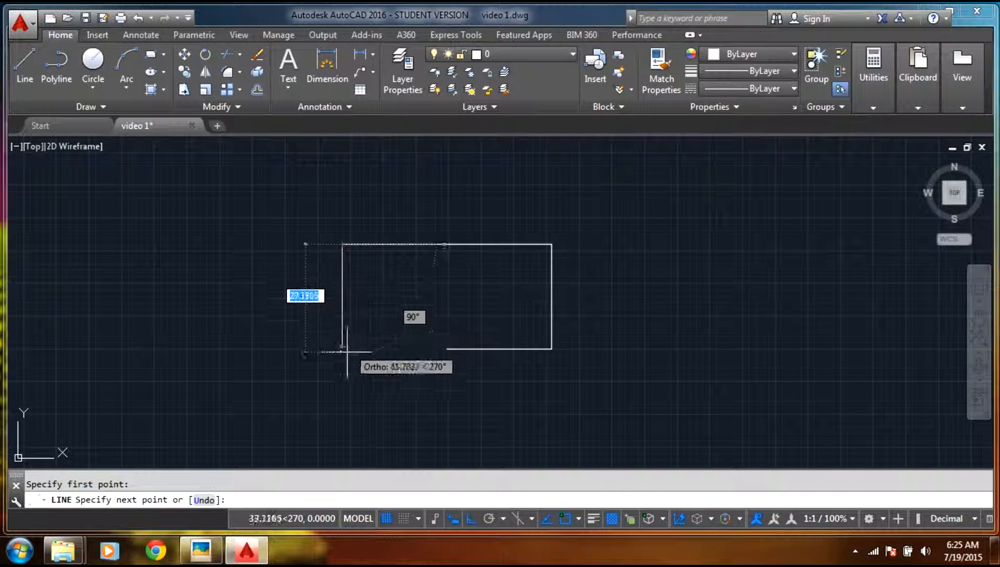
{"action": "key", "text": "Return"}
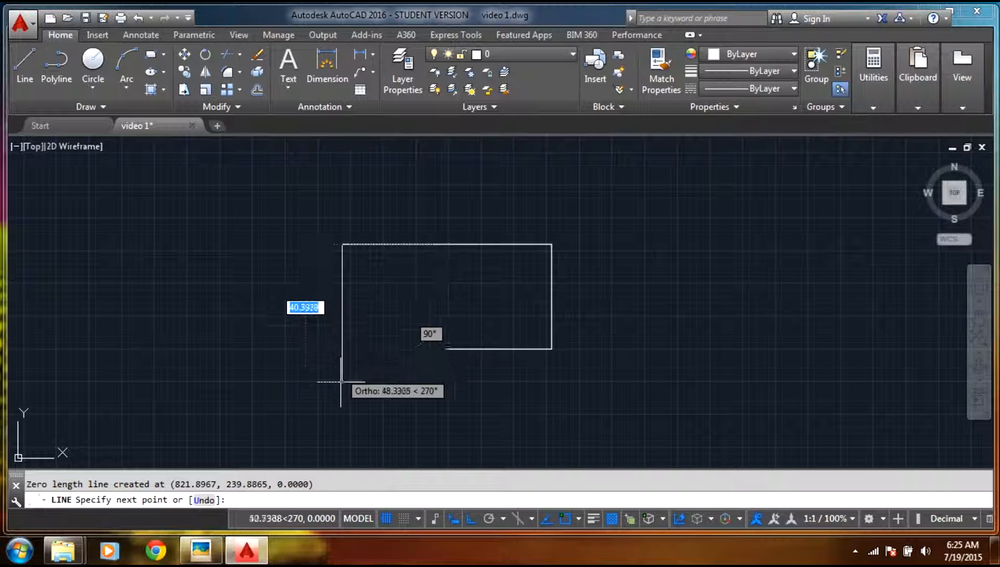
{"action": "type", "text": "4"}
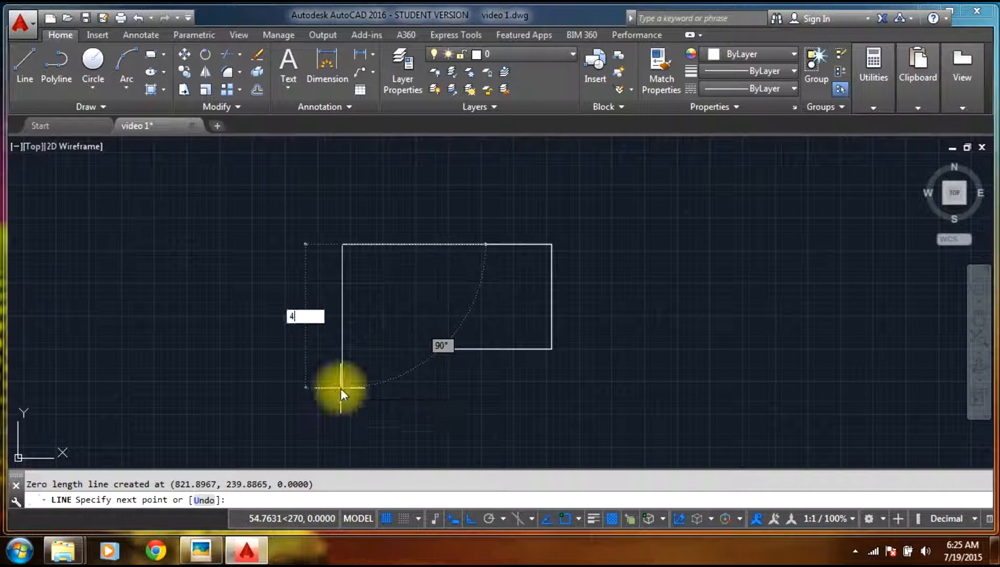
{"action": "type", "text": "0"}
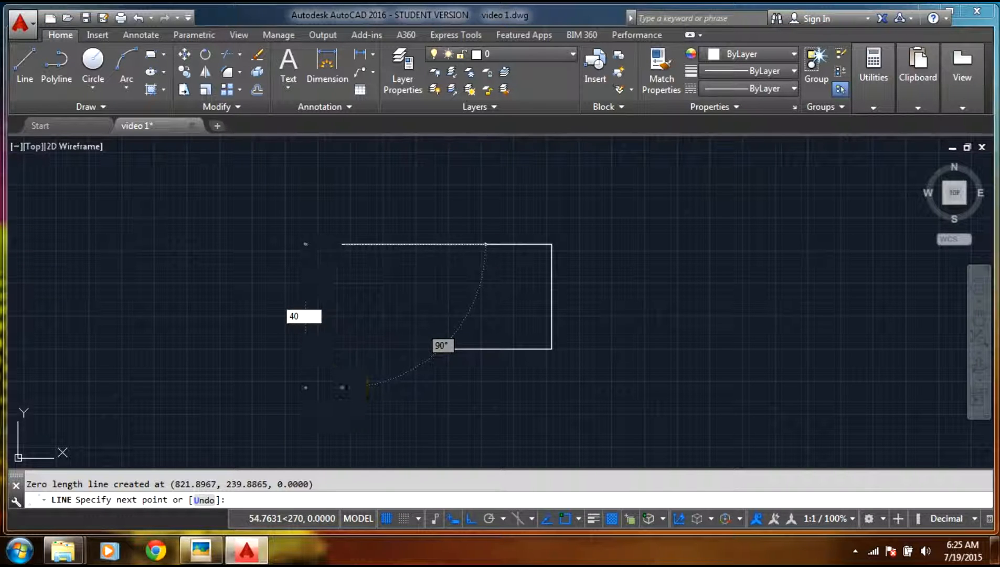
{"action": "key", "text": "Return"}
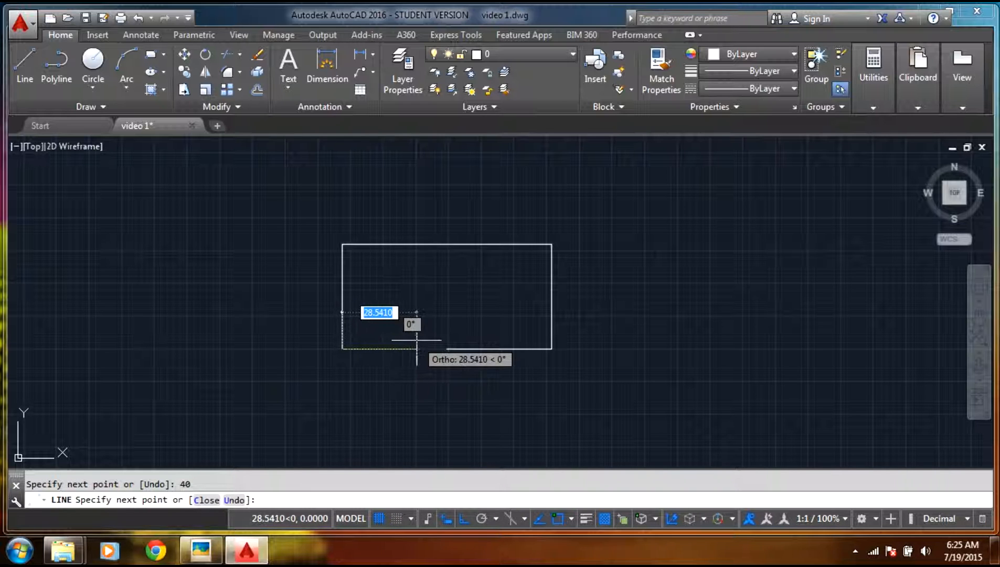
- Continue 20 to the right along the lower edge, join the line to the edge's free end, and end the line
{"action": "type", "text": "20"}
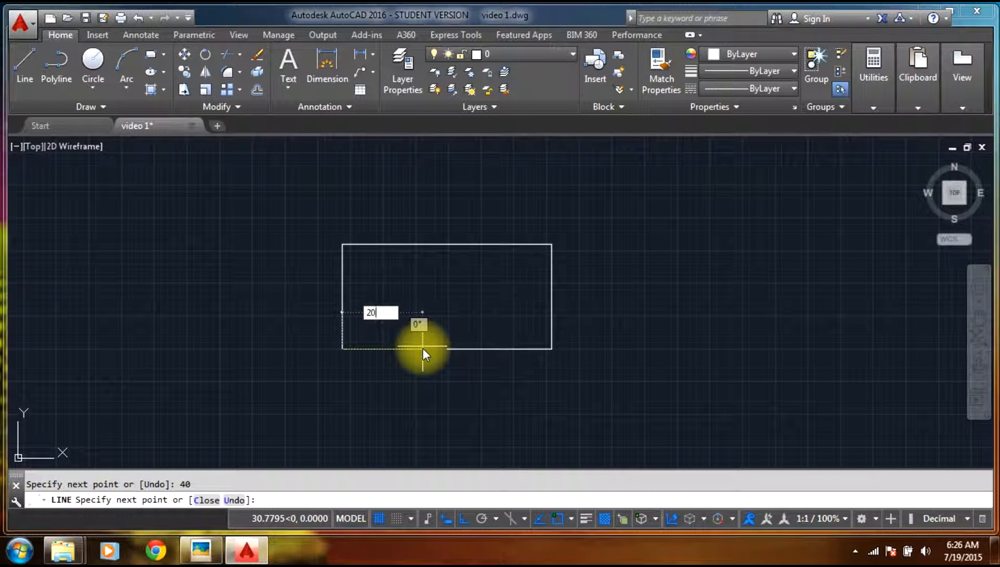
{"action": "key", "text": "Return"}
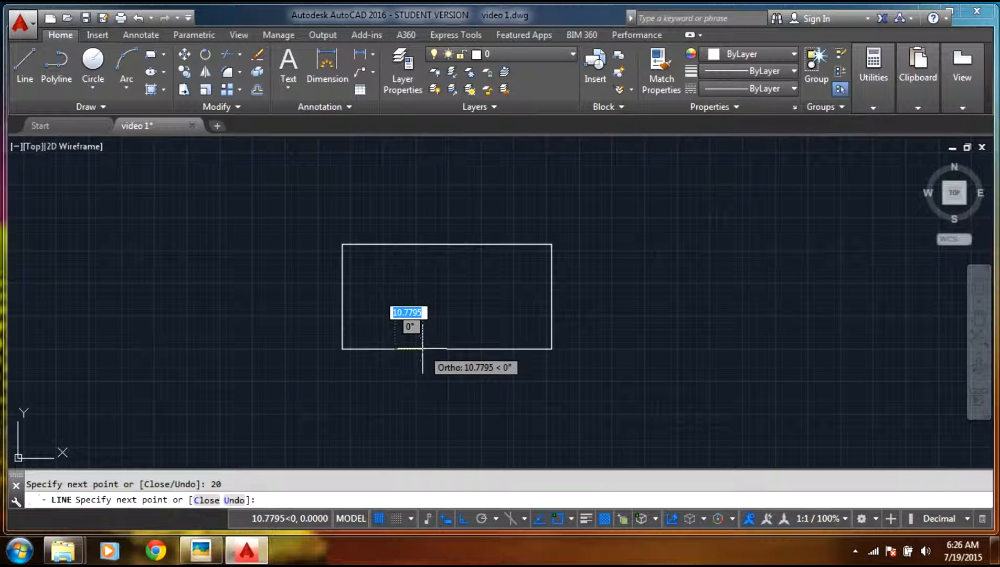
{"action": "left_click", "coordinate": [446, 349]}
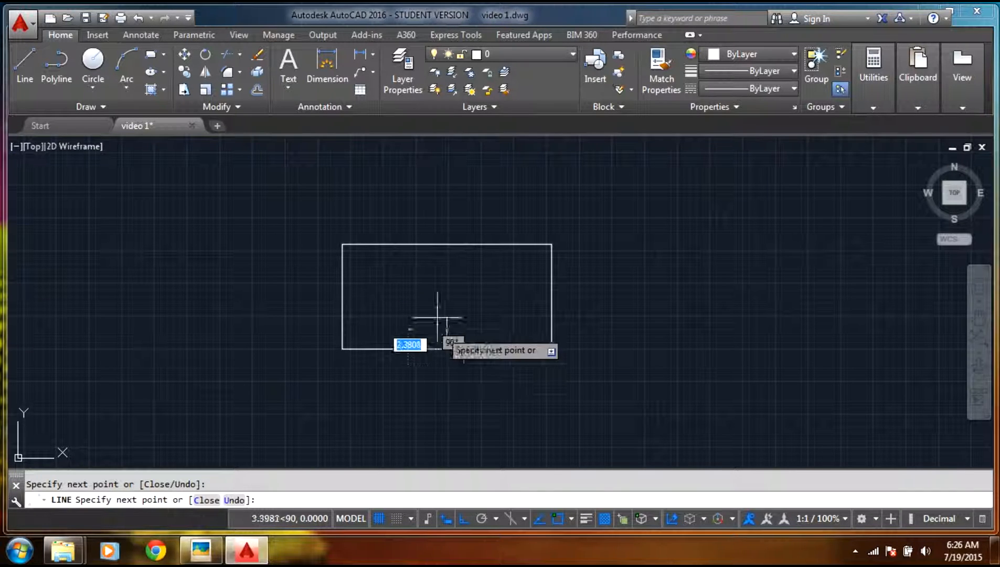
{"action": "key", "text": "Escape"}
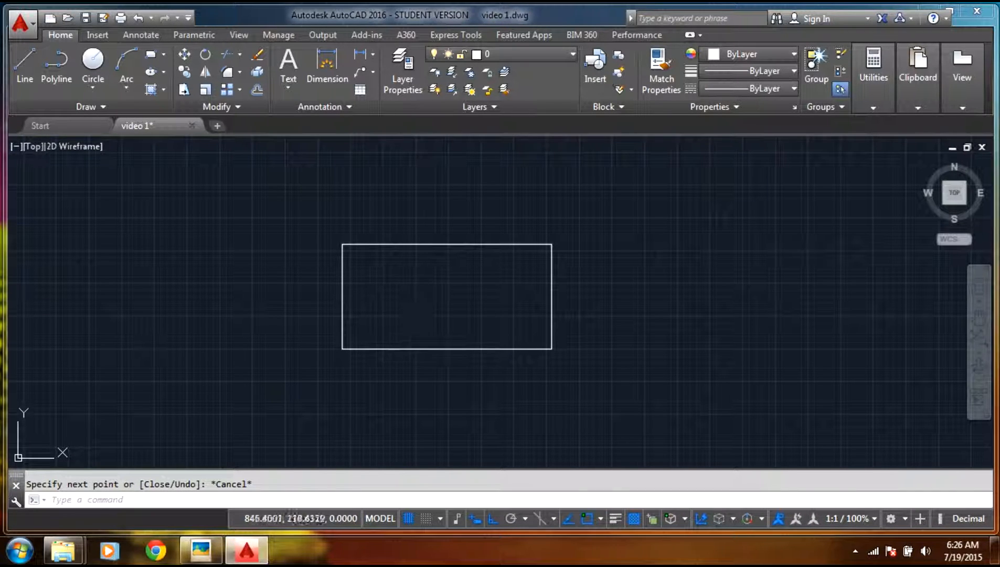
- Check the reference photo and draw the lower box from 20 inside the lower-left corner: 20 down, 40 right, and back up to the edge
{"action": "left_click", "coordinate": [207, 551]}
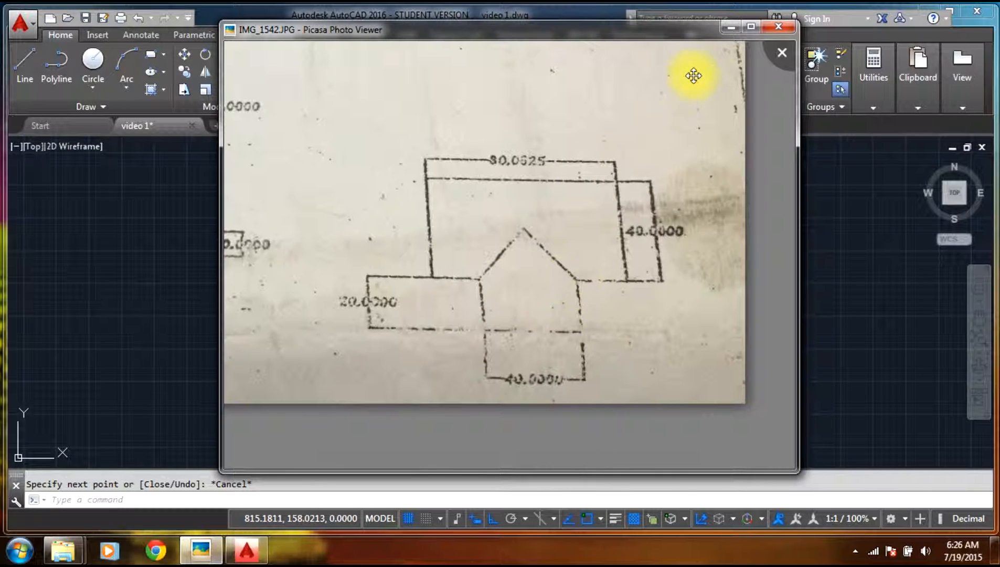
{"action": "left_click", "coordinate": [728, 27]}
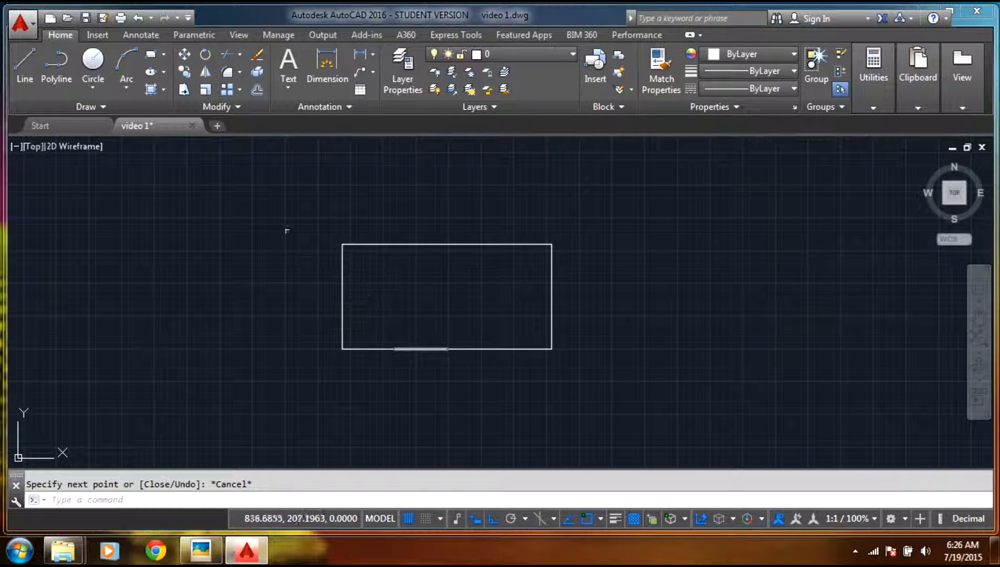
{"action": "left_click", "coordinate": [29, 65]}
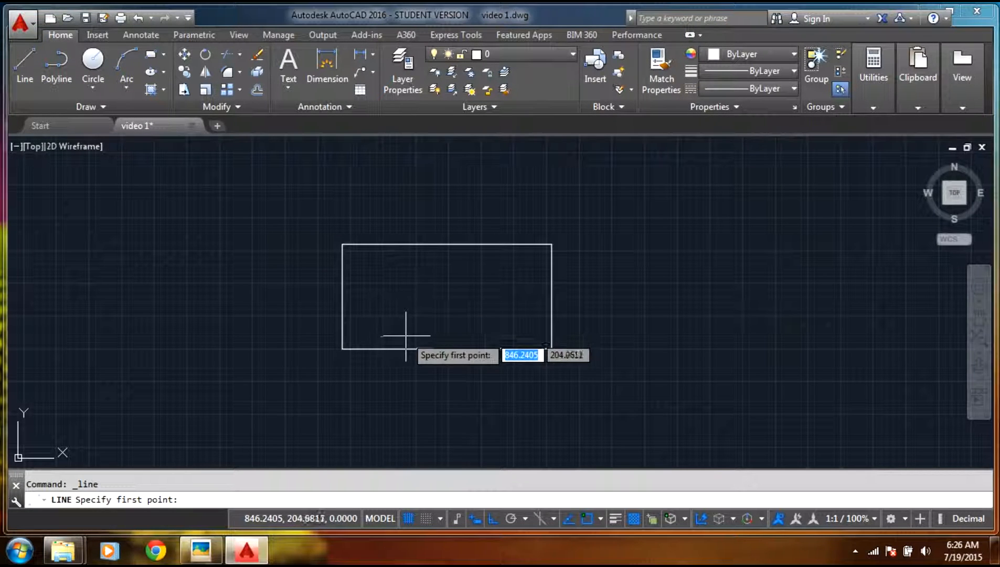
{"action": "left_click", "coordinate": [394, 347]}
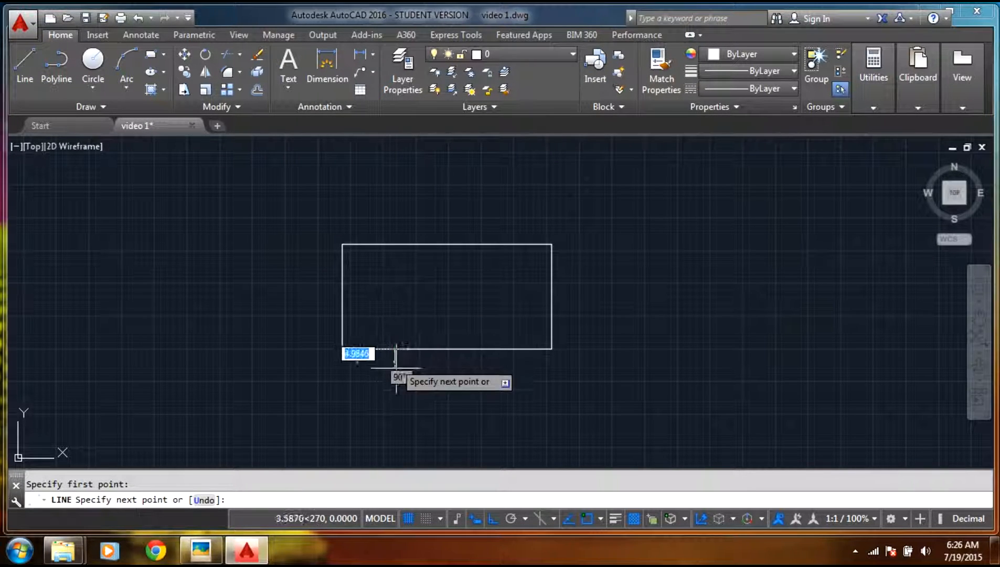
{"action": "type", "text": "2"}
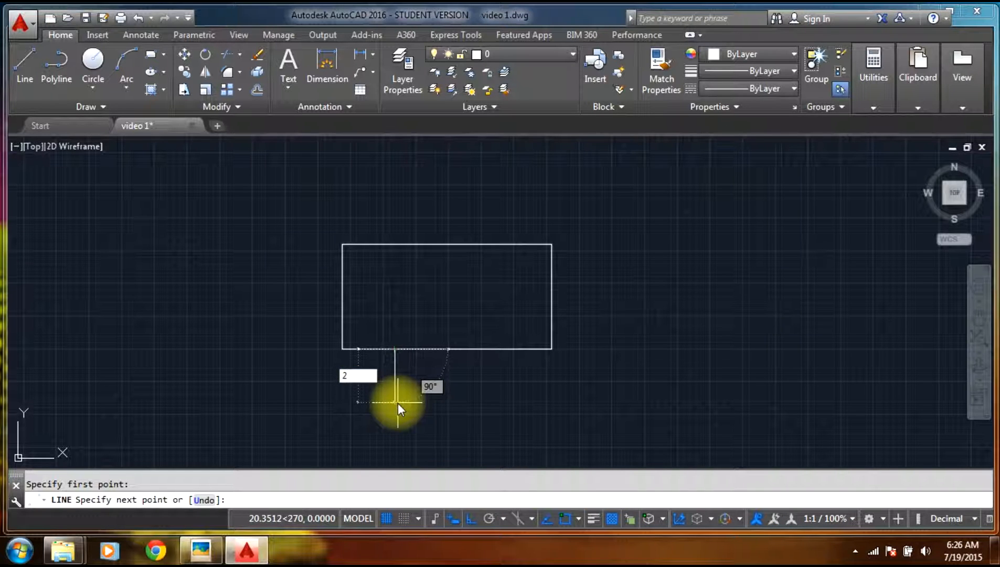
{"action": "type", "text": "0"}
{"action": "key", "text": "Return"}
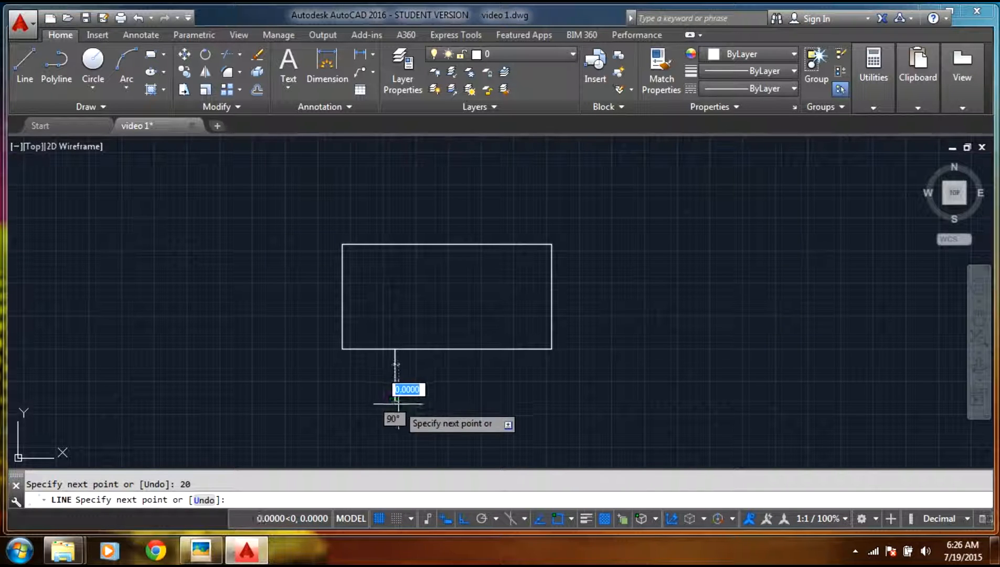
{"action": "type", "text": "40"}
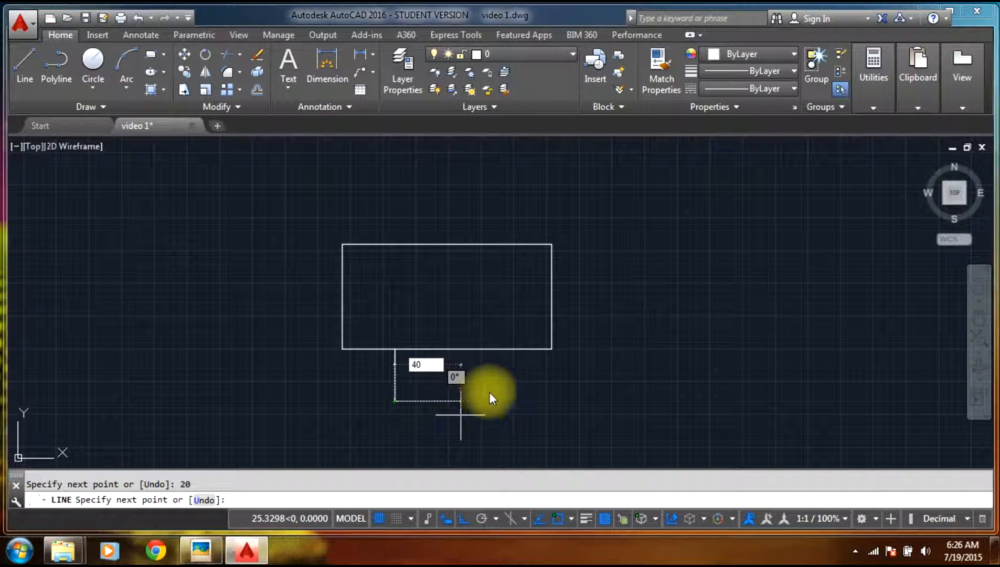
{"action": "key", "text": "Return"}
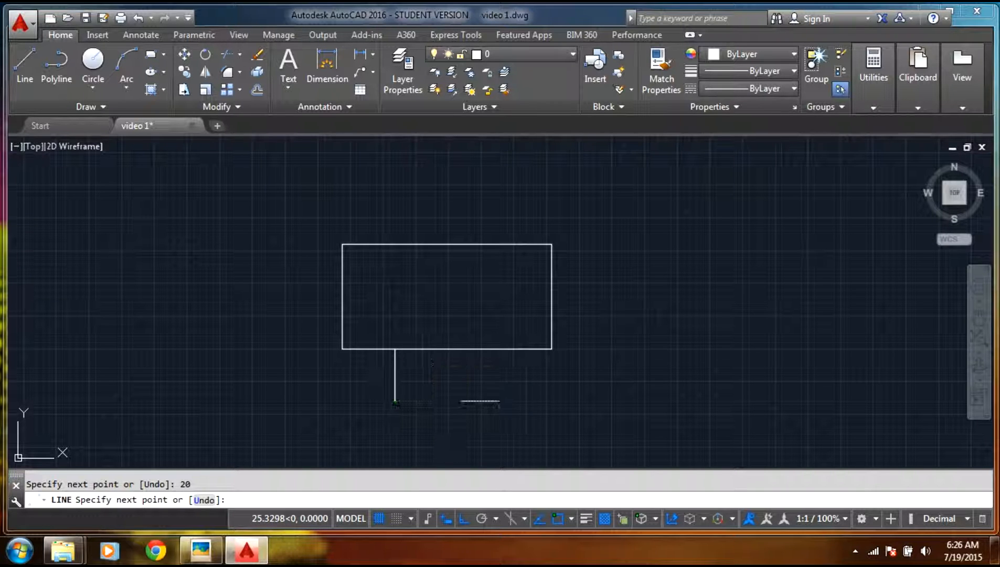
{"action": "left_click", "coordinate": [498, 348]}
{"action": "key", "text": "Escape"}
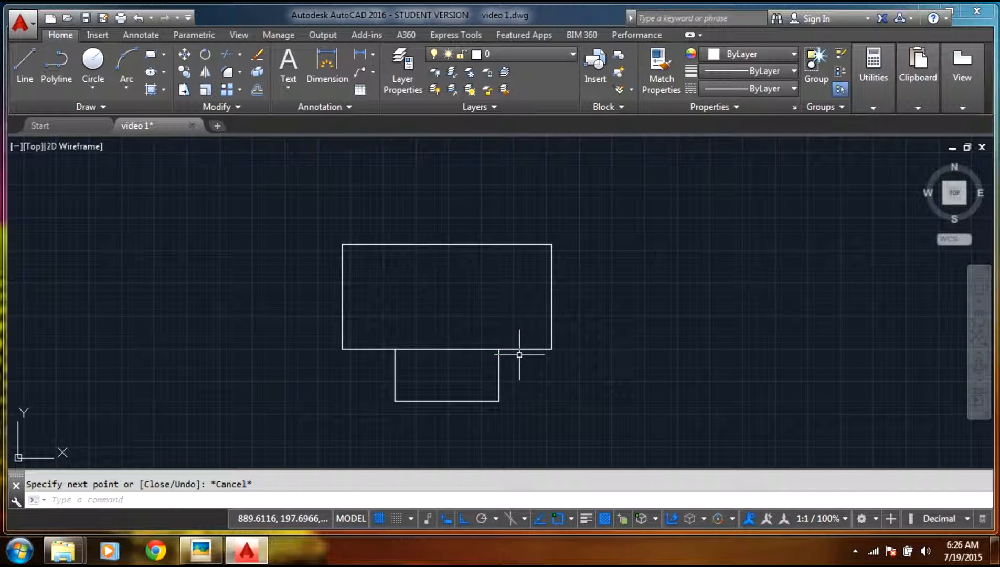
- Draw a line 20 up from the lower edge's midpoint, then slope it down to the lower box's upper-left corner
{"action": "left_click", "coordinate": [33, 65]}
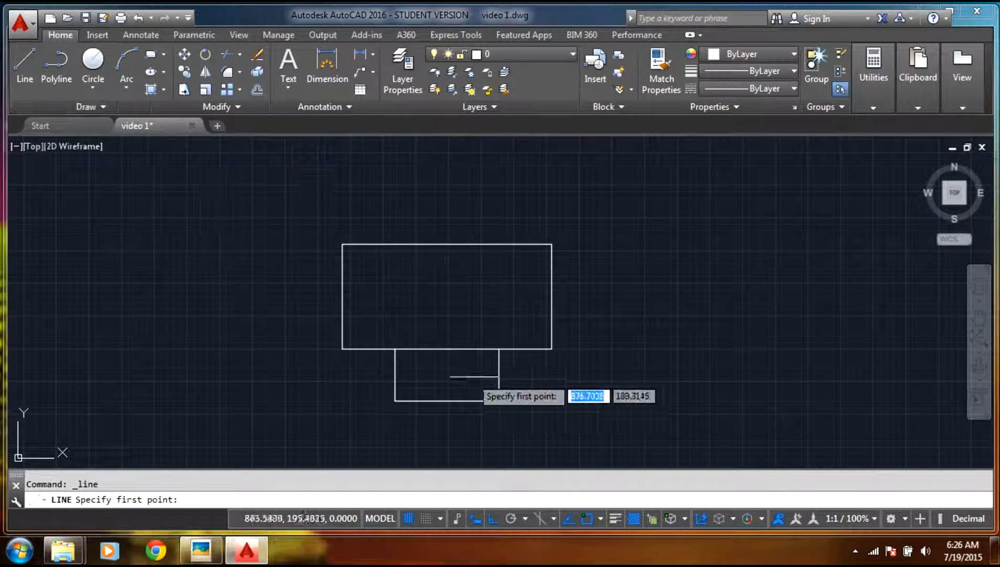
{"action": "left_click", "coordinate": [447, 349]}
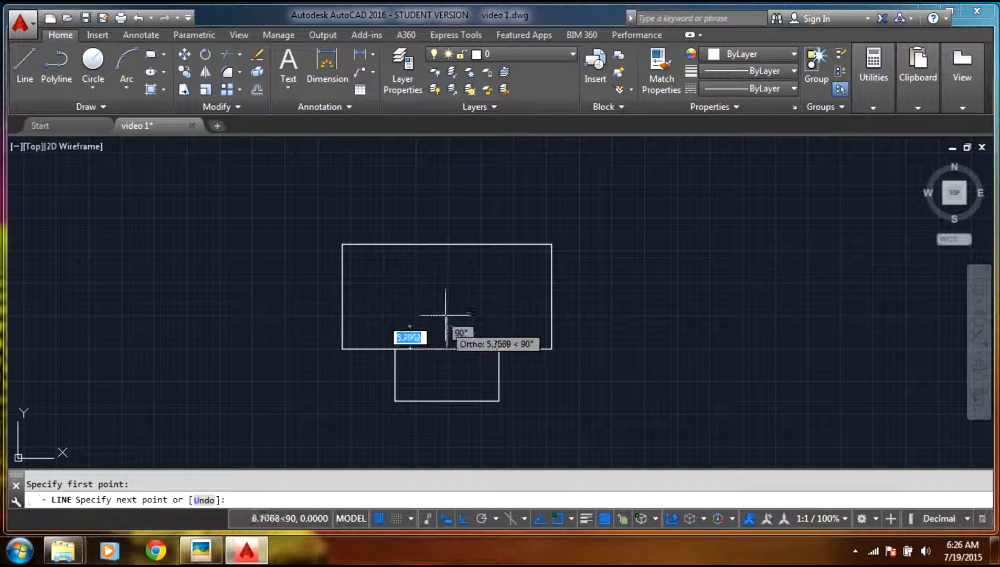
{"action": "type", "text": "20"}
{"action": "key", "text": "Return"}
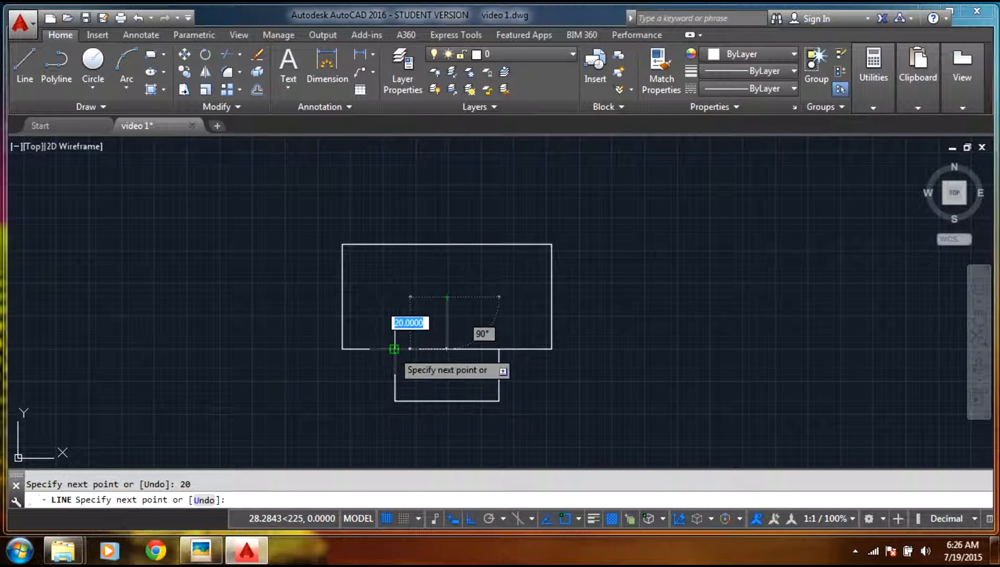
{"action": "key", "text": "Escape"}
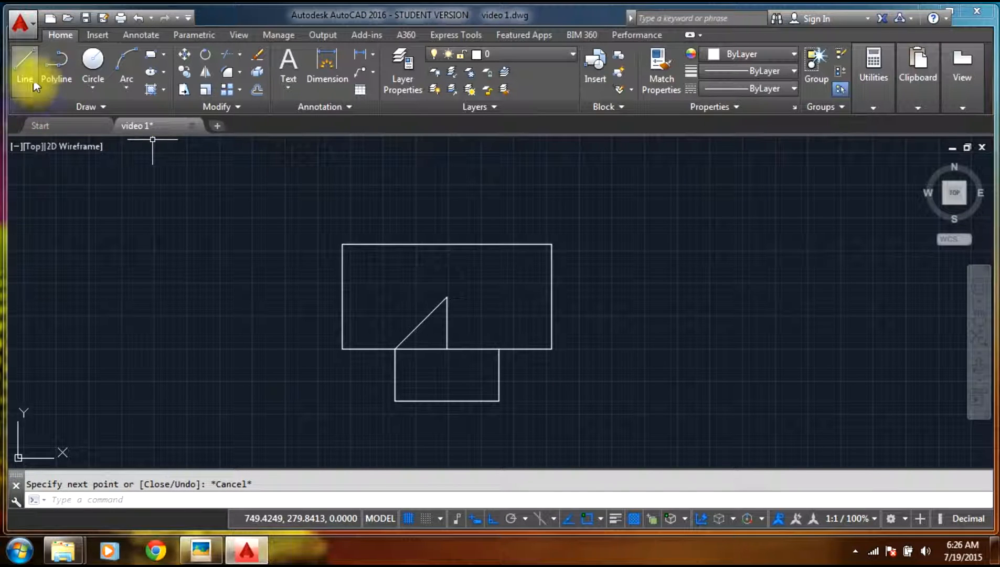
- Draw the peak's right slope from the apex to the lower box's upper-right corner
{"action": "left_click", "coordinate": [25, 68]}
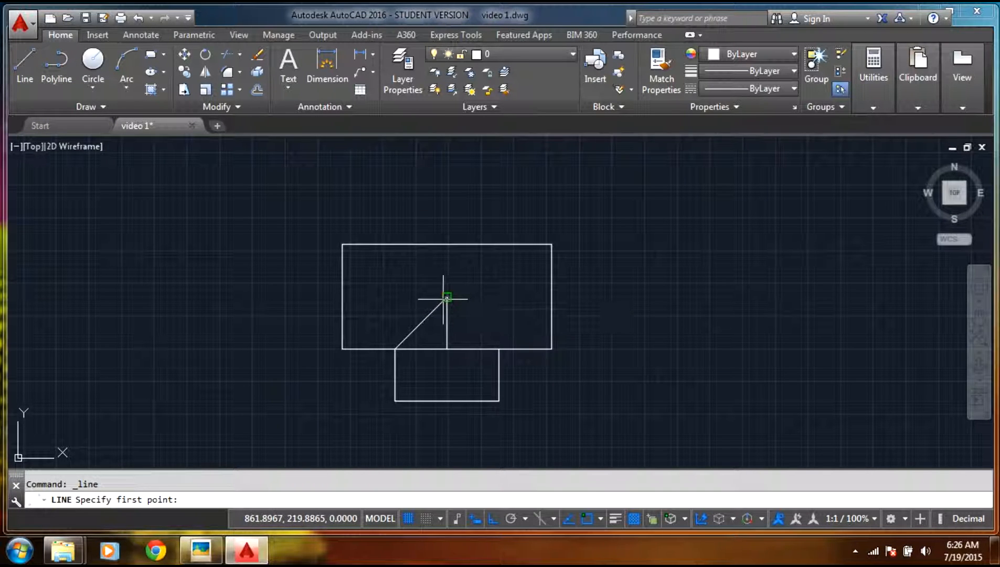
{"action": "left_click", "coordinate": [446, 297]}
{"action": "left_click", "coordinate": [497, 346]}
{"action": "key", "text": "Escape"}
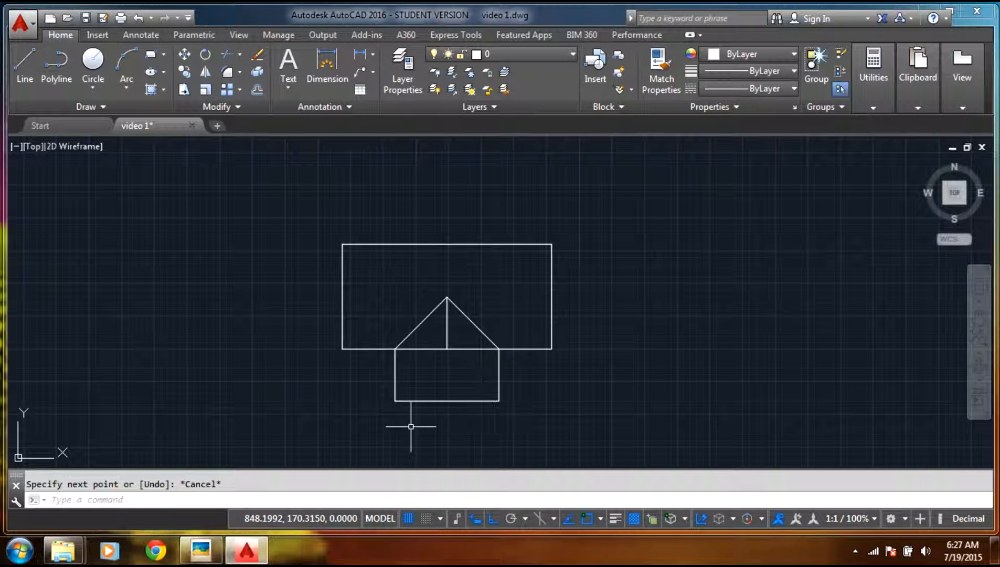
{"action": "left_click", "coordinate": [217, 552]}
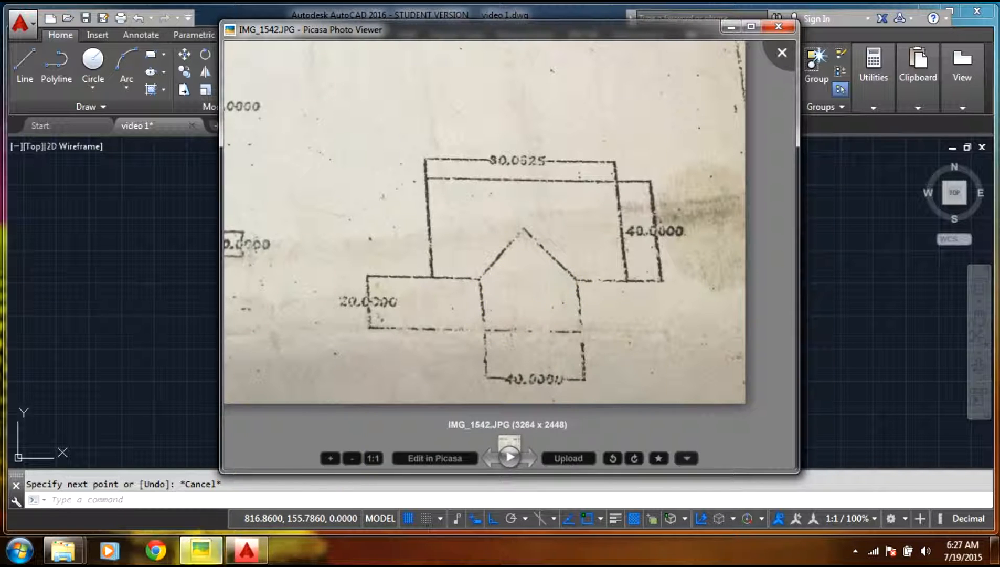
{"action": "left_click", "coordinate": [251, 554]}
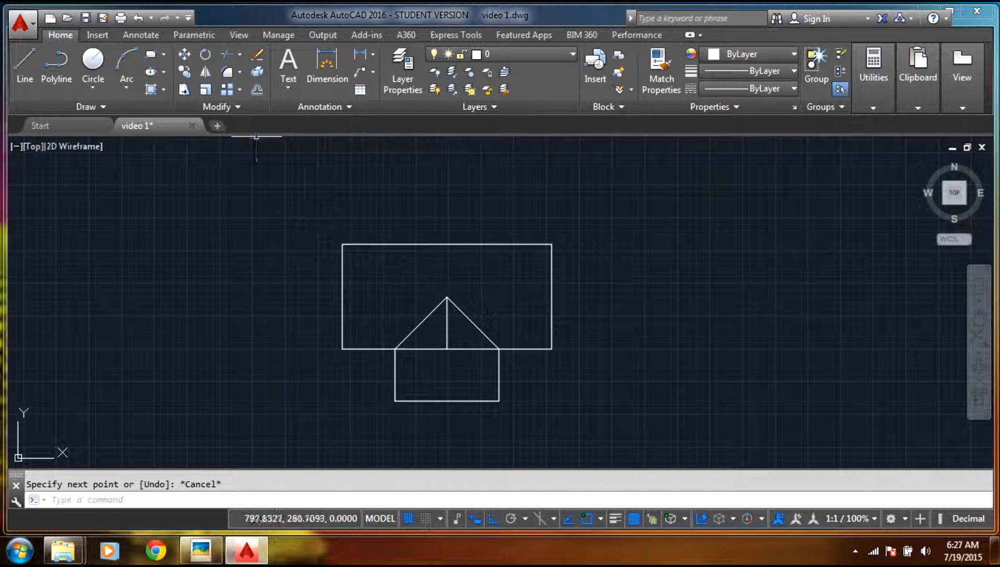
{"action": "left_click", "coordinate": [229, 51]}
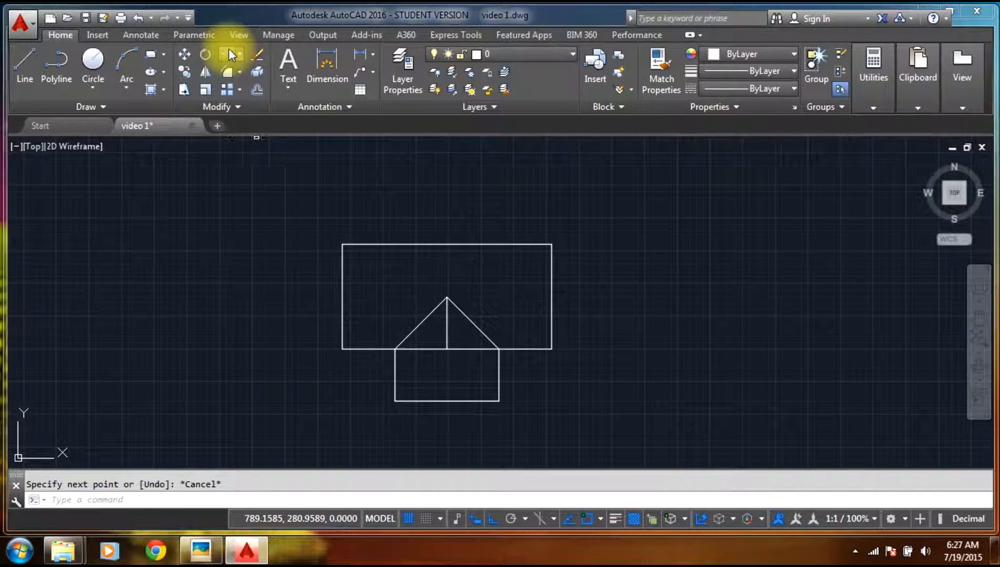
{"action": "left_click", "coordinate": [264, 179]}
{"action": "mouse_move", "coordinate": [563, 449]}
{"action": "left_mouse_down"}
{"action": "mouse_move", "coordinate": [631, 359]}
{"action": "mouse_move", "coordinate": [189, 290]}
{"action": "left_mouse_up"}
{"action": "key", "text": "Escape"}
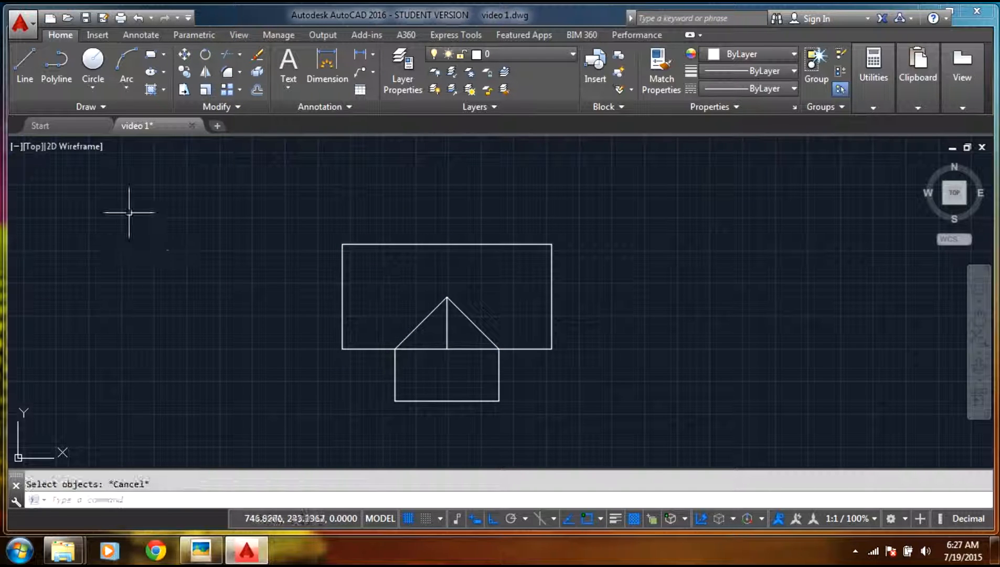
{"action": "left_click", "coordinate": [224, 54]}
{"action": "left_click", "coordinate": [252, 206]}
{"action": "mouse_move", "coordinate": [252, 205]}
{"action": "left_mouse_down"}
{"action": "mouse_move", "coordinate": [249, 398]}
{"action": "mouse_move", "coordinate": [286, 465]}
{"action": "mouse_move", "coordinate": [517, 461]}
{"action": "mouse_move", "coordinate": [728, 324]}
{"action": "mouse_move", "coordinate": [752, 192]}
{"action": "mouse_move", "coordinate": [687, 206]}
{"action": "left_mouse_up"}
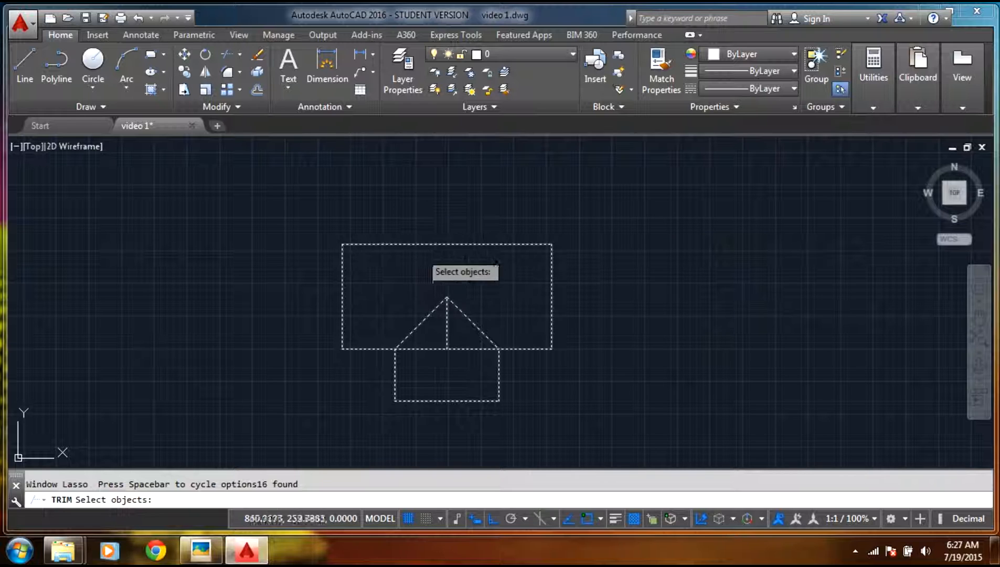
{"action": "left_click", "coordinate": [432, 348]}
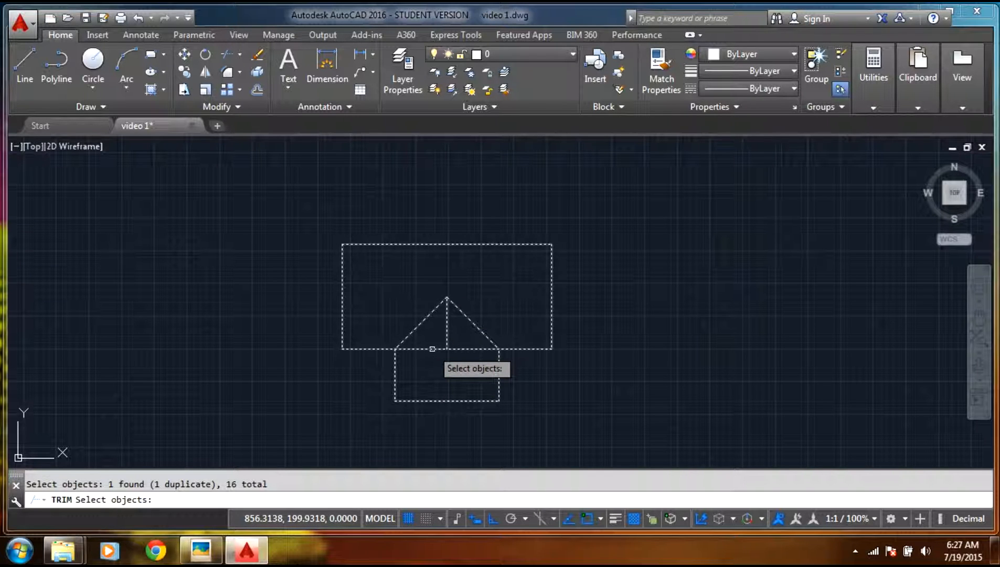
{"action": "left_click", "coordinate": [439, 342]}
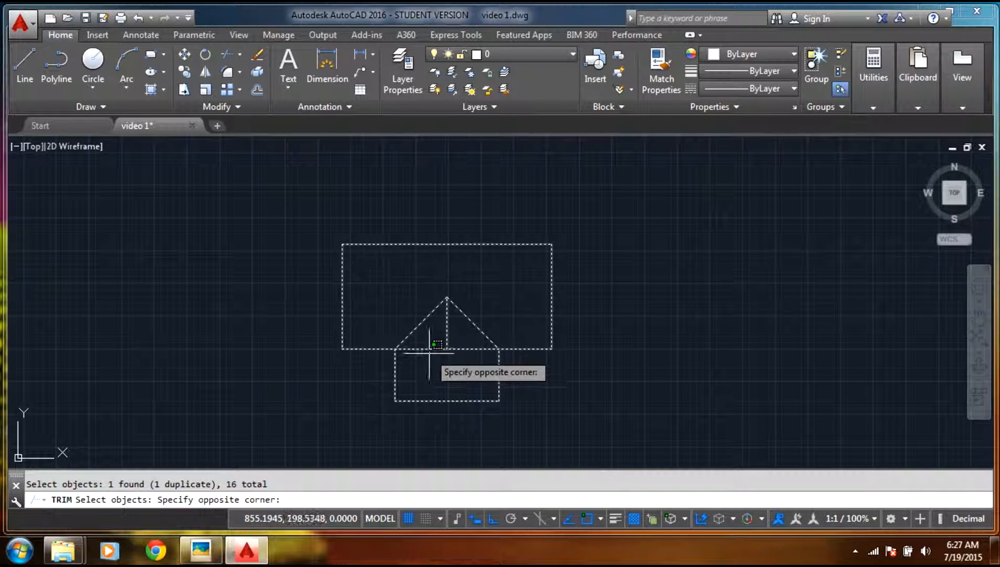
{"action": "left_click", "coordinate": [428, 351]}
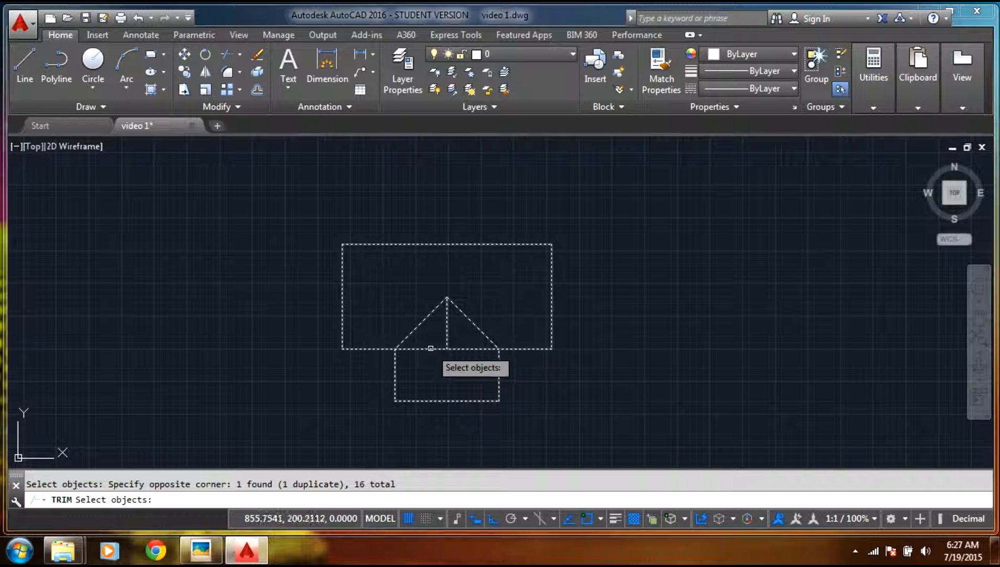
{"action": "left_click", "coordinate": [329, 390]}
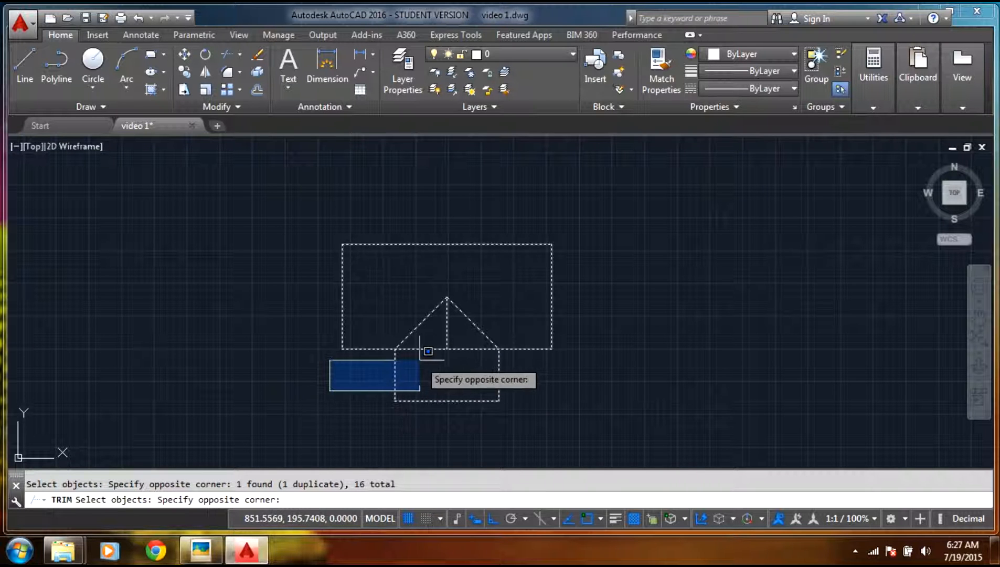
{"action": "left_click", "coordinate": [315, 394]}
{"action": "left_click", "coordinate": [443, 348]}
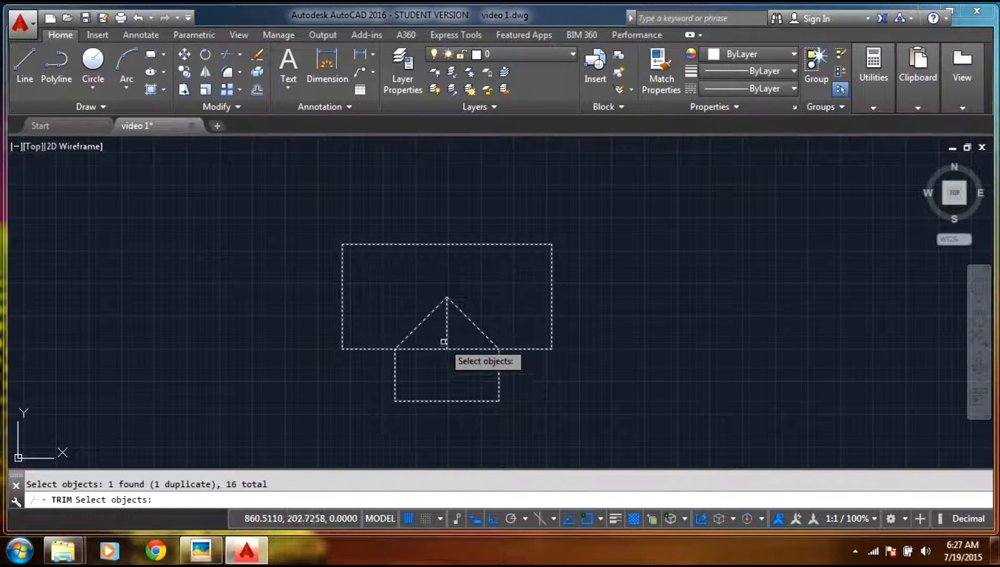
{"action": "scroll", "coordinate": [444, 336], "scroll_direction": "up", "scroll_amount": 6}
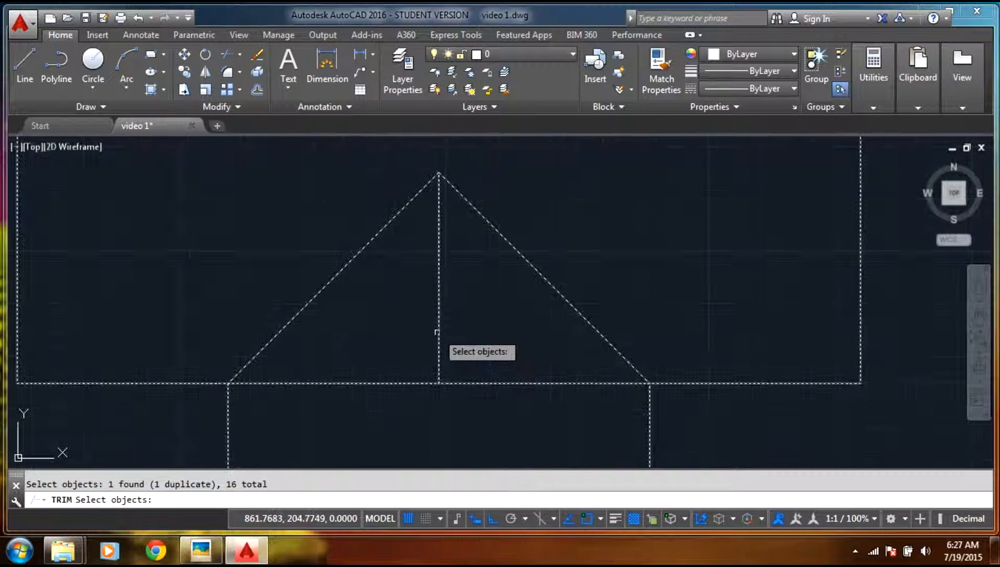
{"action": "key", "text": "Escape"}
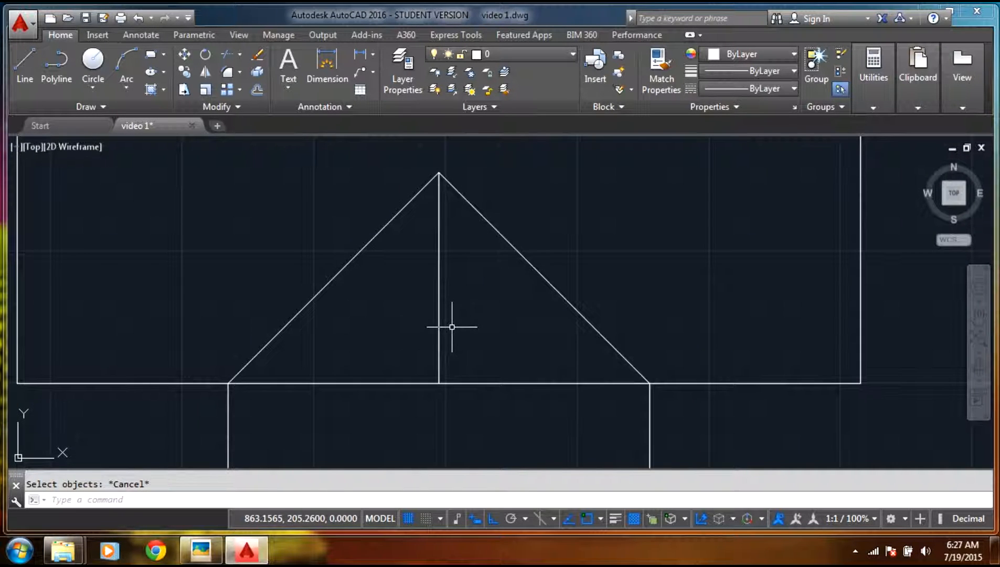
- Try to trim the horizontal edge beneath the peak, using all of the figure's lines as cutting edges
{"action": "left_click", "coordinate": [230, 52]}
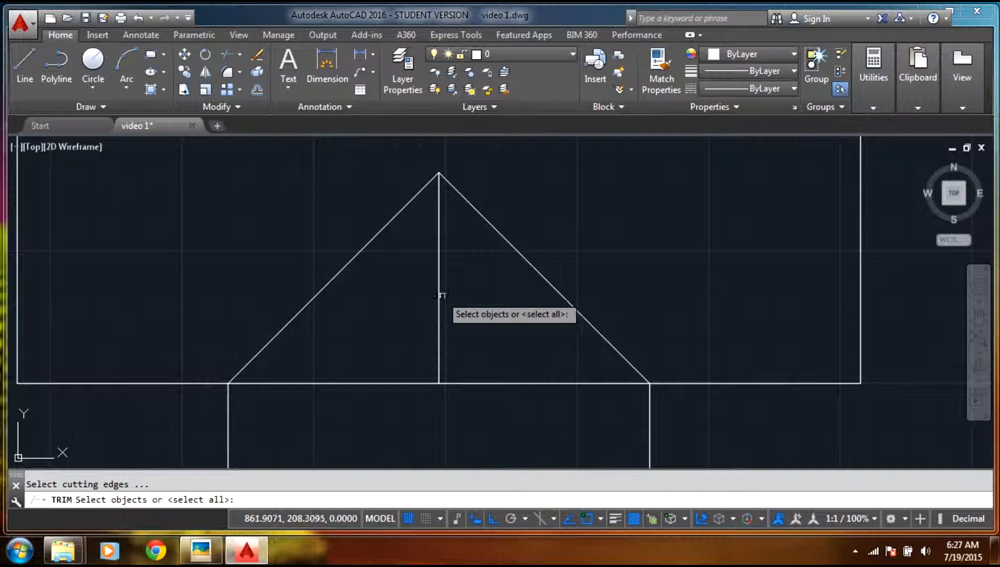
{"action": "scroll", "coordinate": [630, 247], "scroll_direction": "down", "scroll_amount": 3}
{"action": "mouse_move", "coordinate": [718, 211]}
{"action": "left_mouse_down"}
{"action": "mouse_move", "coordinate": [423, 262]}
{"action": "mouse_move", "coordinate": [463, 399]}
{"action": "mouse_move", "coordinate": [643, 403]}
{"action": "mouse_move", "coordinate": [697, 383]}
{"action": "left_mouse_up"}
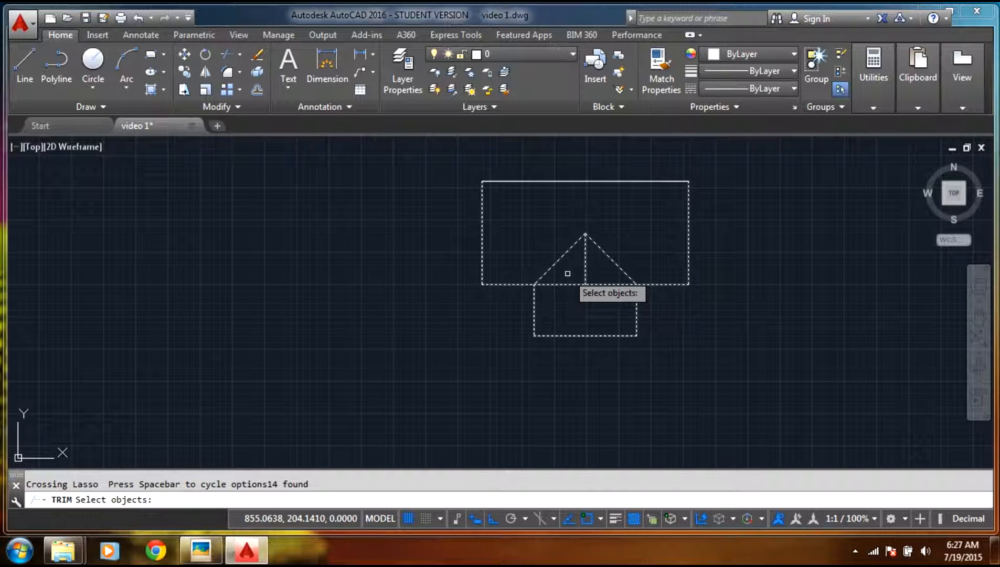
{"action": "left_click", "coordinate": [230, 53]}
{"action": "left_click", "coordinate": [728, 139]}
{"action": "mouse_move", "coordinate": [728, 139]}
{"action": "left_mouse_down"}
{"action": "mouse_move", "coordinate": [168, 229]}
{"action": "mouse_move", "coordinate": [567, 402]}
{"action": "mouse_move", "coordinate": [835, 292]}
{"action": "mouse_move", "coordinate": [754, 236]}
{"action": "left_mouse_up"}
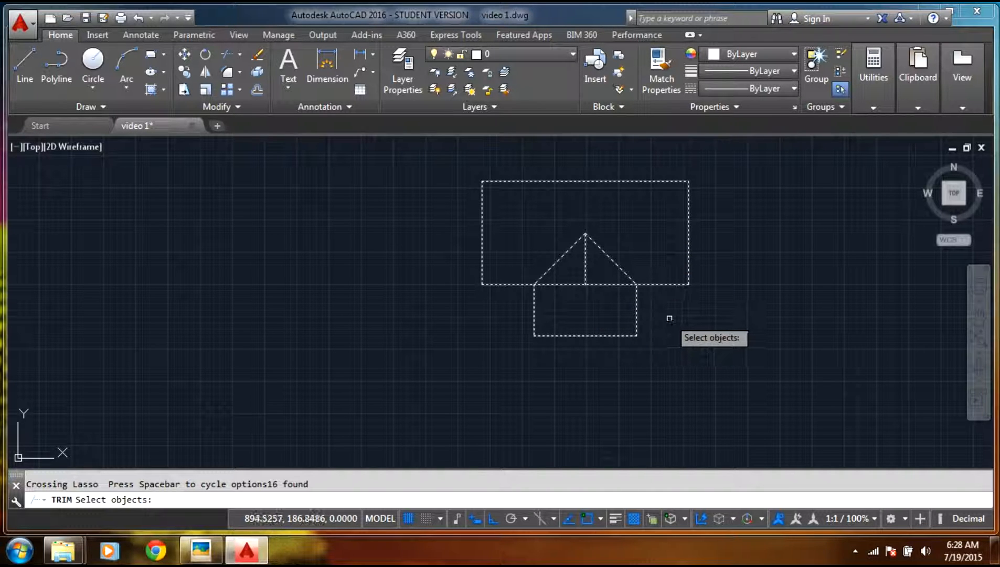
{"action": "key", "text": "Return"}
{"action": "left_click", "coordinate": [597, 284]}
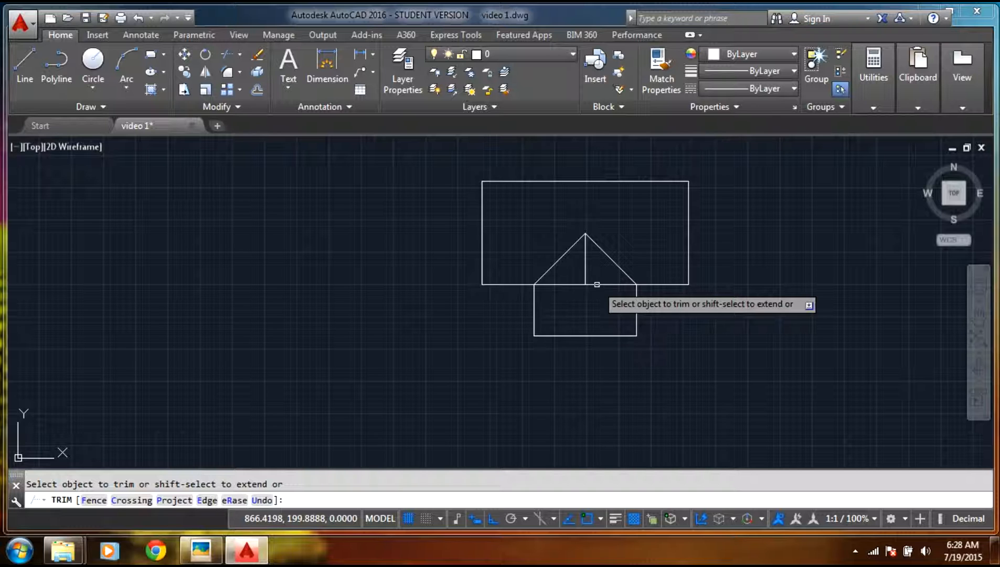
{"action": "right_click", "coordinate": [597, 284]}
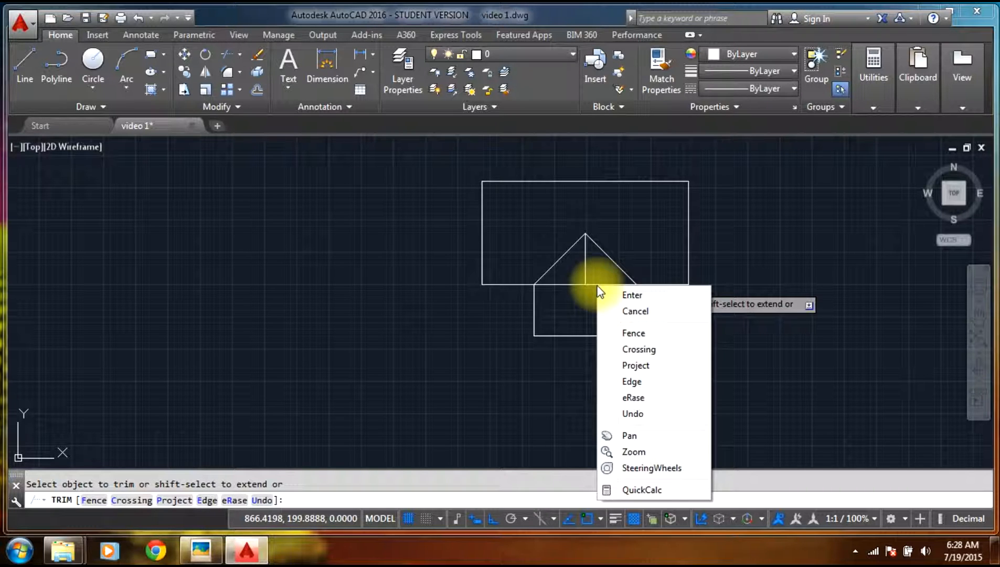
{"action": "left_click", "coordinate": [595, 283]}
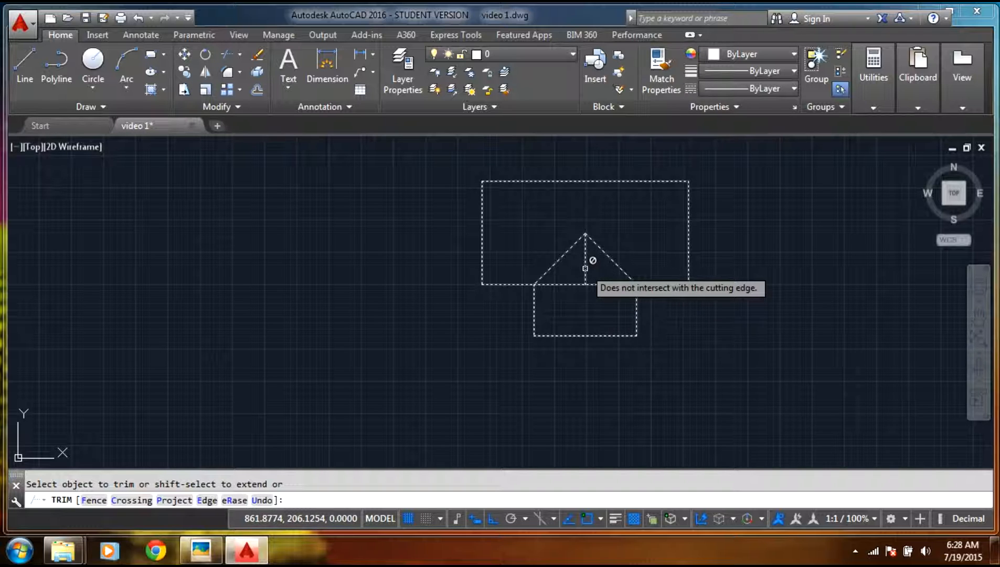
{"action": "key", "text": "Escape"}
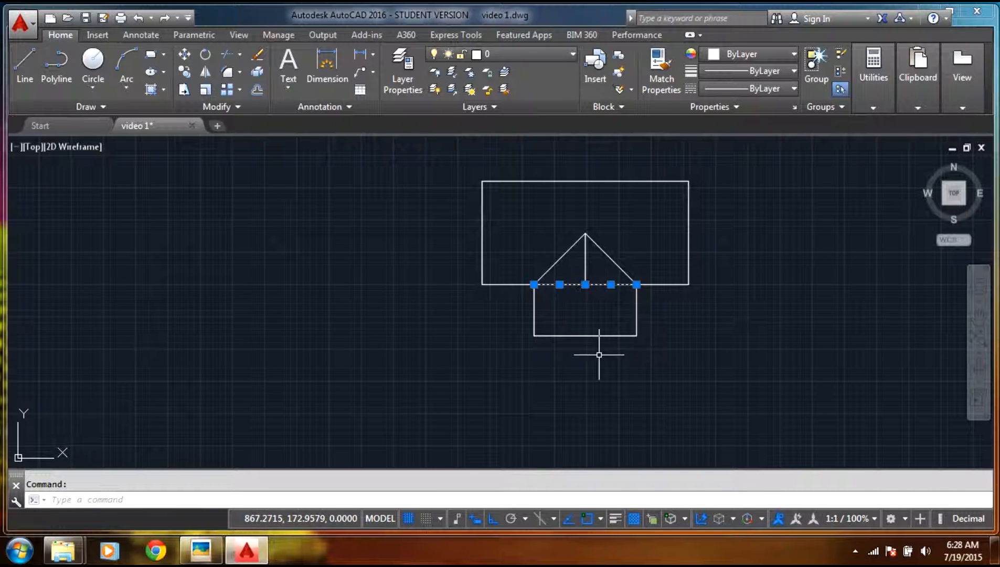
- Erase the vertical line inside the peak and the horizontal edge segments between the feet of its two slopes
{"action": "left_click", "coordinate": [585, 263]}
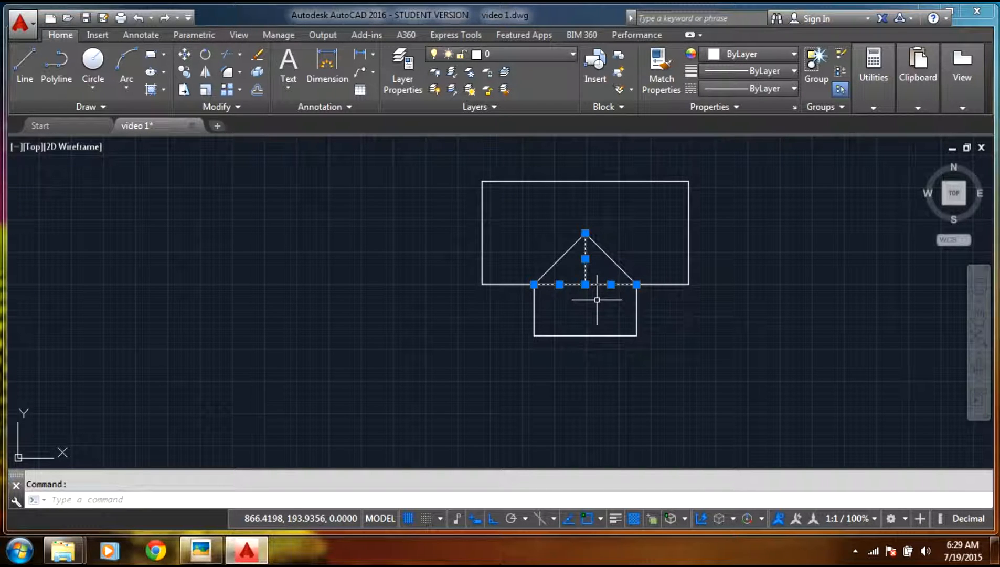
{"action": "key", "text": "Delete"}
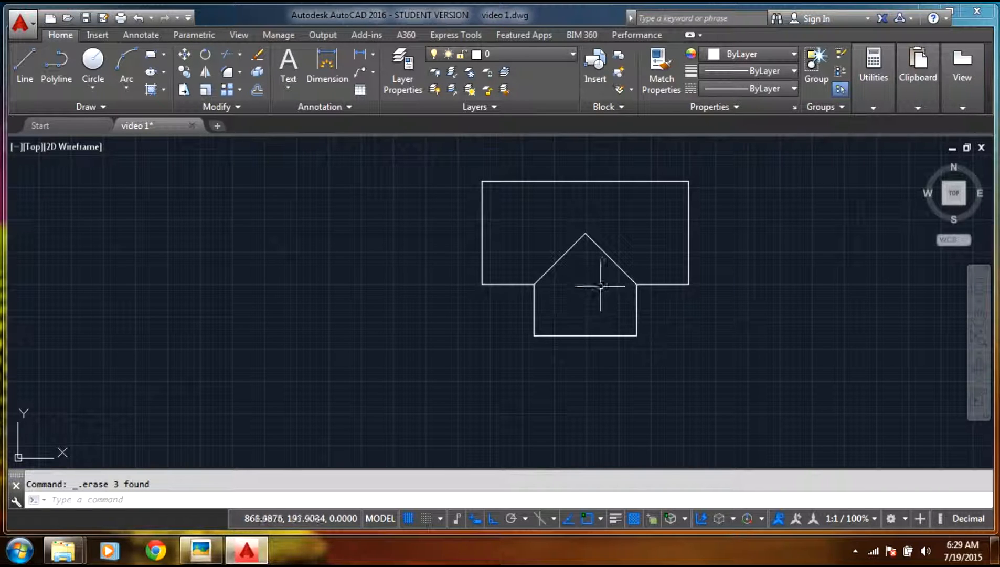
{"action": "mouse_move", "coordinate": [601, 282]}
{"action": "left_mouse_down"}
{"action": "mouse_move", "coordinate": [560, 293]}
{"action": "mouse_move", "coordinate": [552, 286]}
{"action": "left_mouse_up"}
{"action": "key", "text": "Delete"}
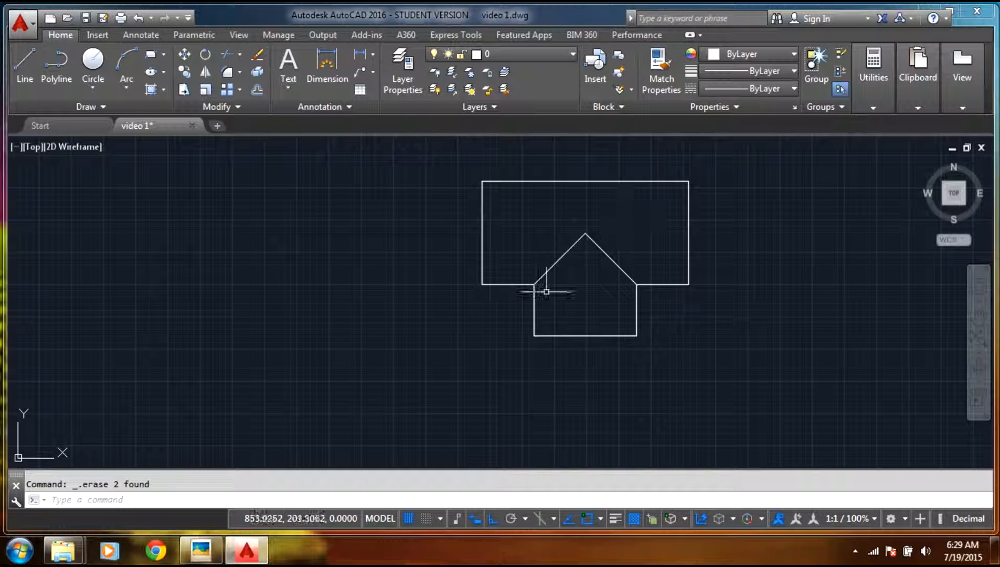
- Check the reference photo and dimension the lower box's height to the left of the figure and its width below it
{"action": "left_click", "coordinate": [202, 552]}
{"action": "left_click", "coordinate": [202, 557]}
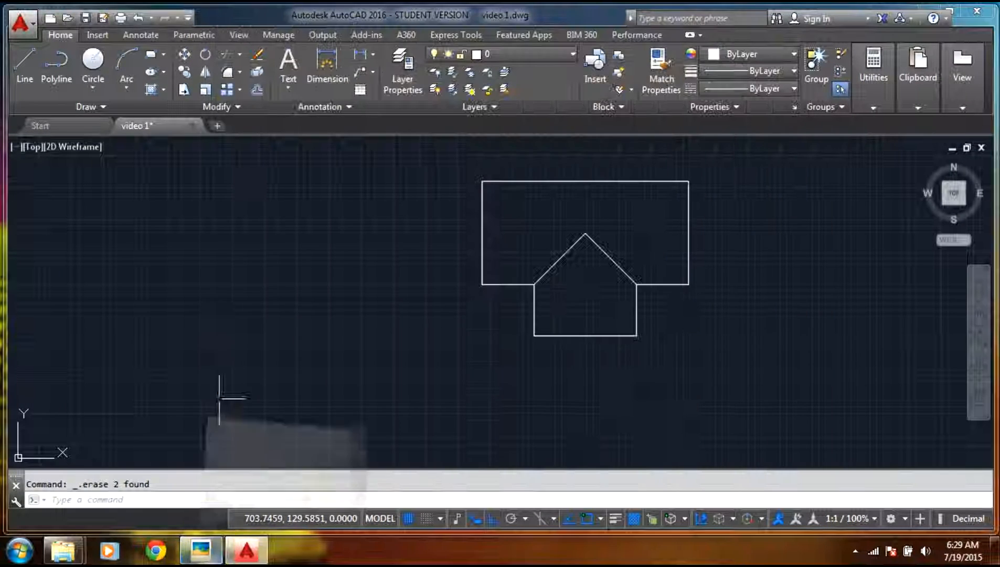
{"action": "left_click", "coordinate": [327, 71]}
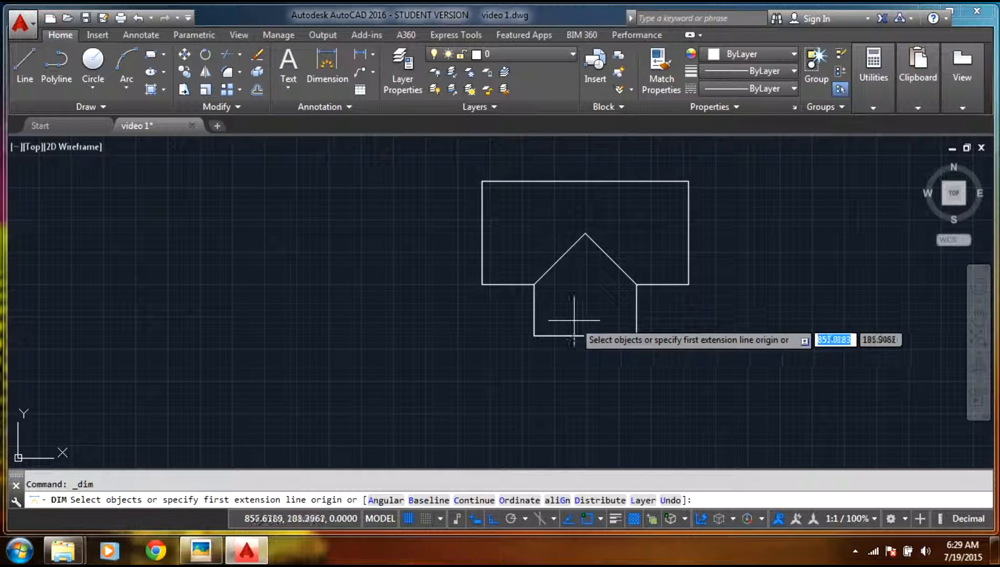
{"action": "left_click", "coordinate": [533, 284]}
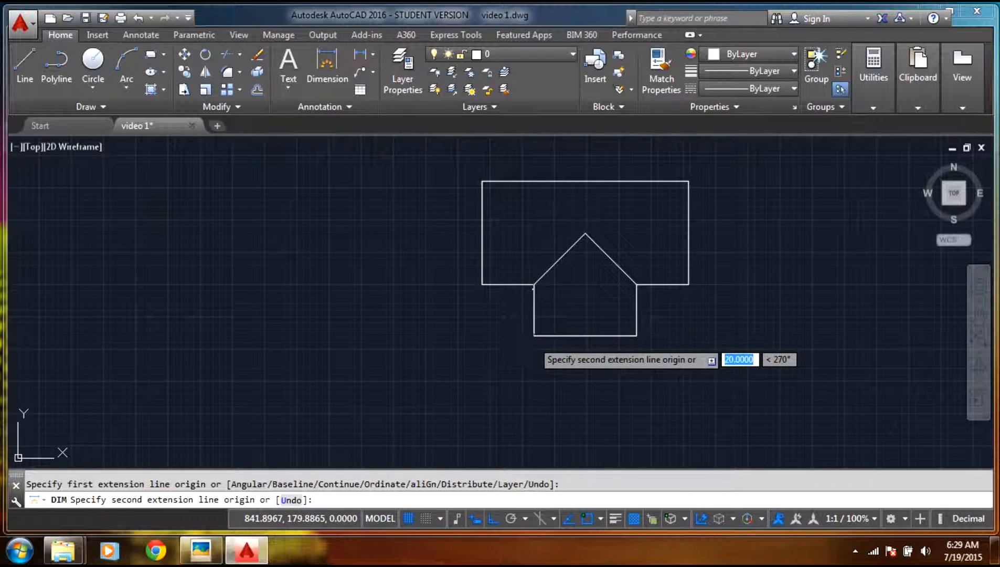
{"action": "left_click", "coordinate": [534, 334]}
{"action": "left_click", "coordinate": [459, 352]}
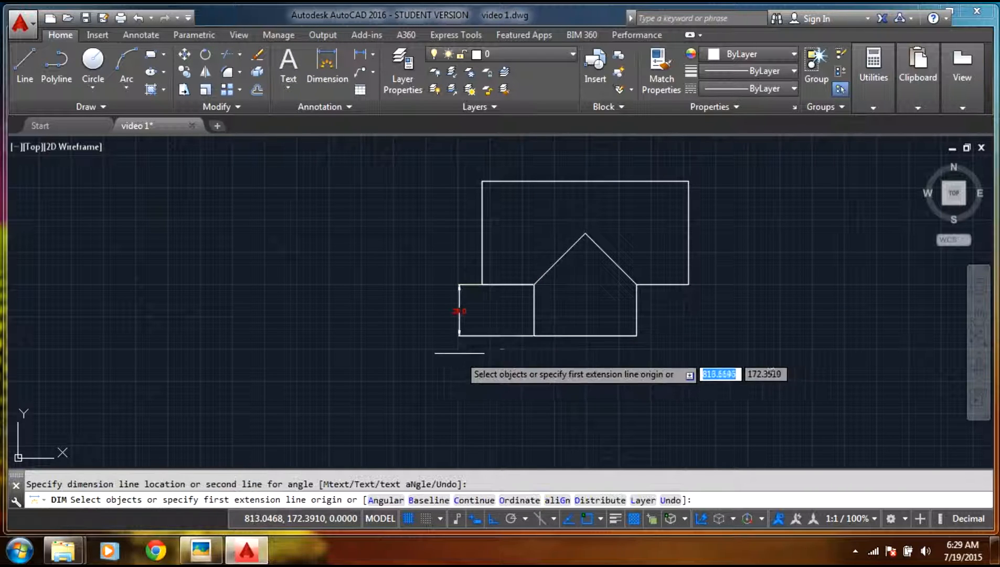
{"action": "left_click", "coordinate": [533, 335]}
{"action": "left_click", "coordinate": [636, 336]}
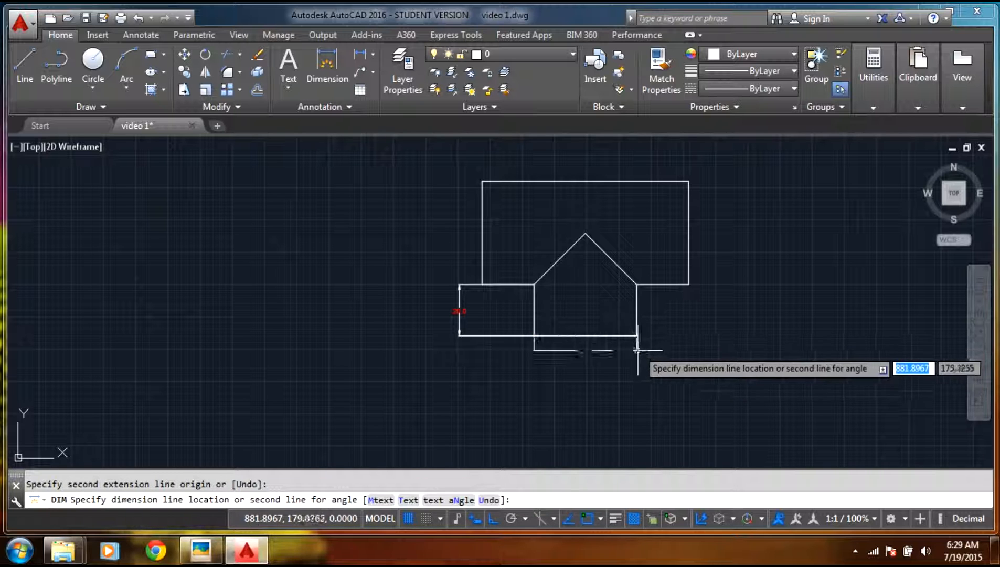
{"action": "left_click", "coordinate": [585, 366]}
- Dimension the upper rectangle's width above its top edge and its height beside its right edge
{"action": "left_click", "coordinate": [482, 181]}
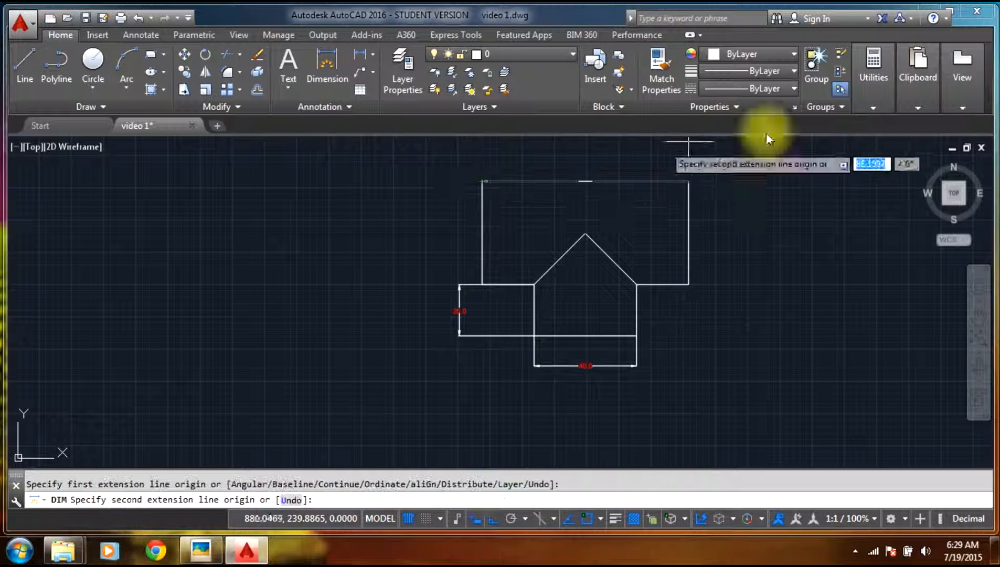
{"action": "left_click", "coordinate": [688, 181]}
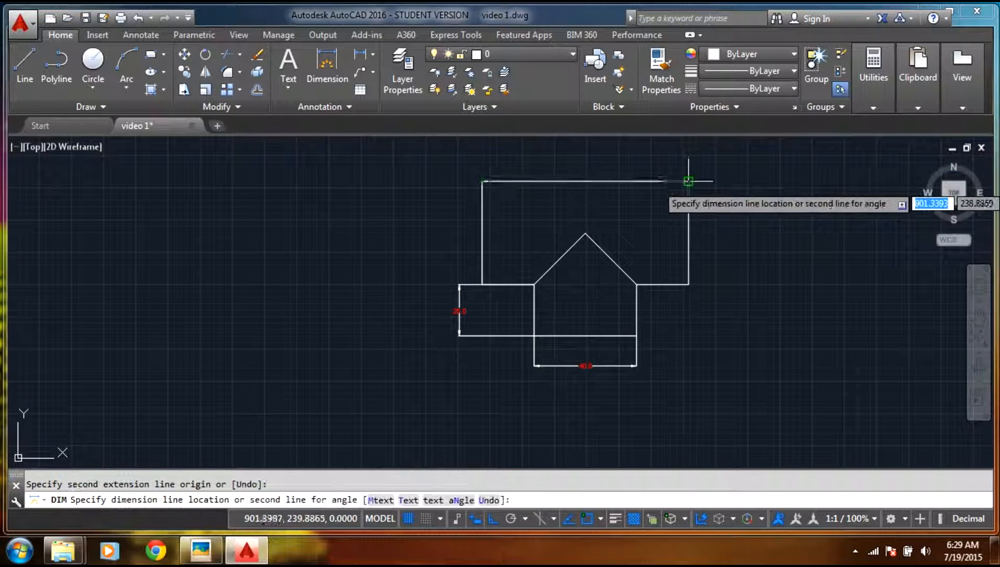
{"action": "left_click", "coordinate": [687, 154]}
{"action": "left_click", "coordinate": [688, 181]}
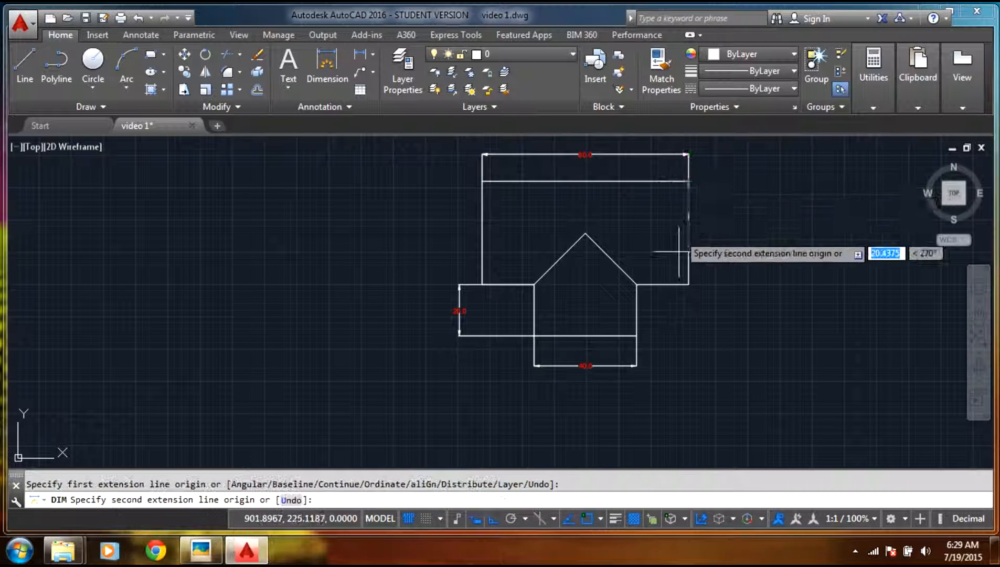
{"action": "left_click", "coordinate": [687, 284]}
{"action": "left_click", "coordinate": [720, 284]}
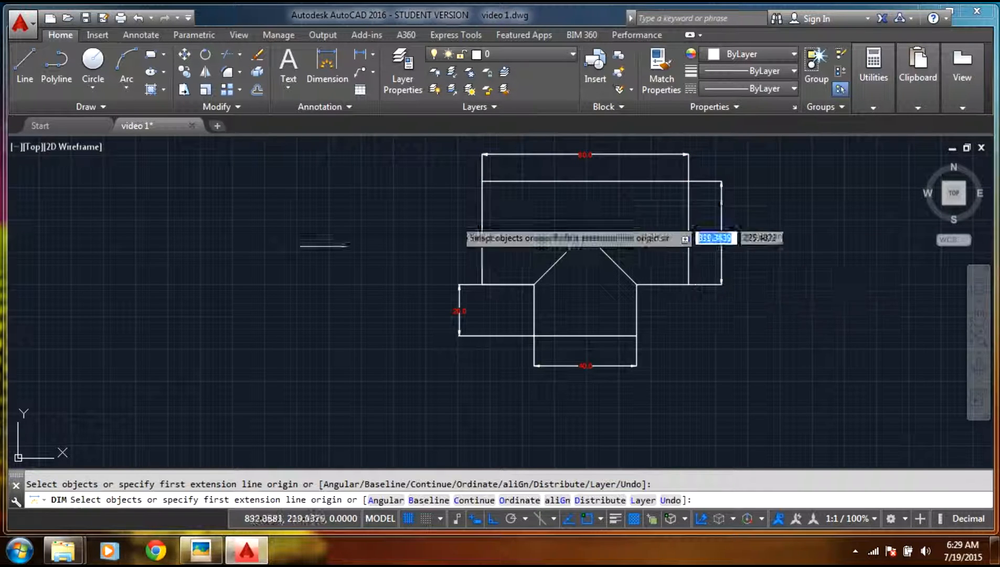
- Compare the dimensioned fifth figure with the reference photo IMG_1542.JPG
{"action": "scroll", "coordinate": [108, 251], "scroll_direction": "down", "scroll_amount": 4}
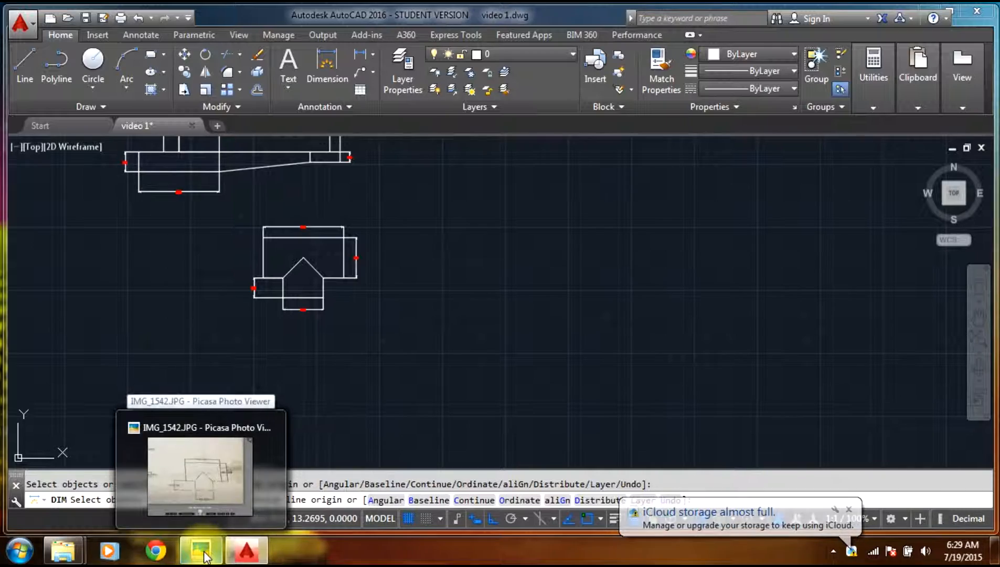
{"action": "left_click", "coordinate": [245, 555]}
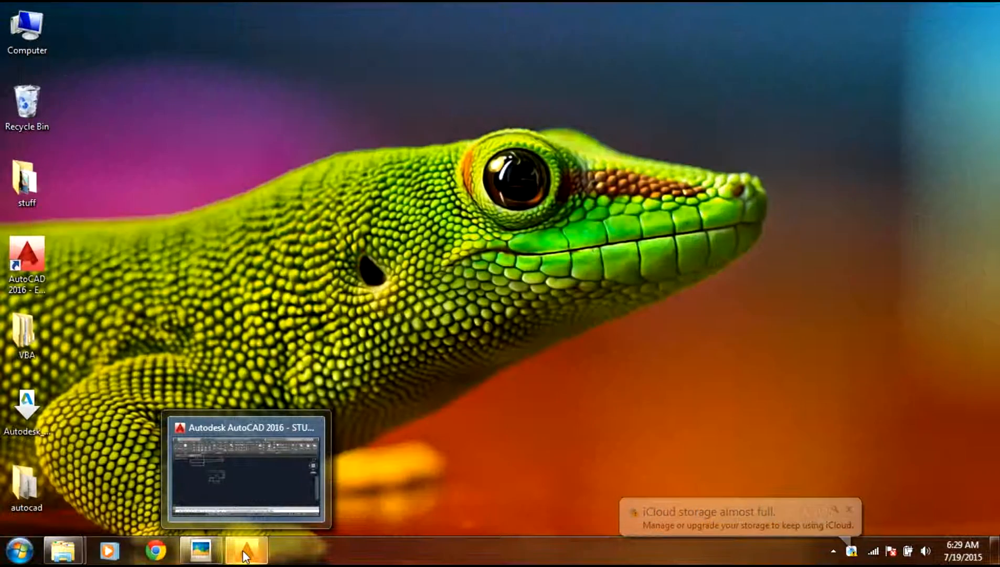
{"action": "left_click", "coordinate": [245, 555]}
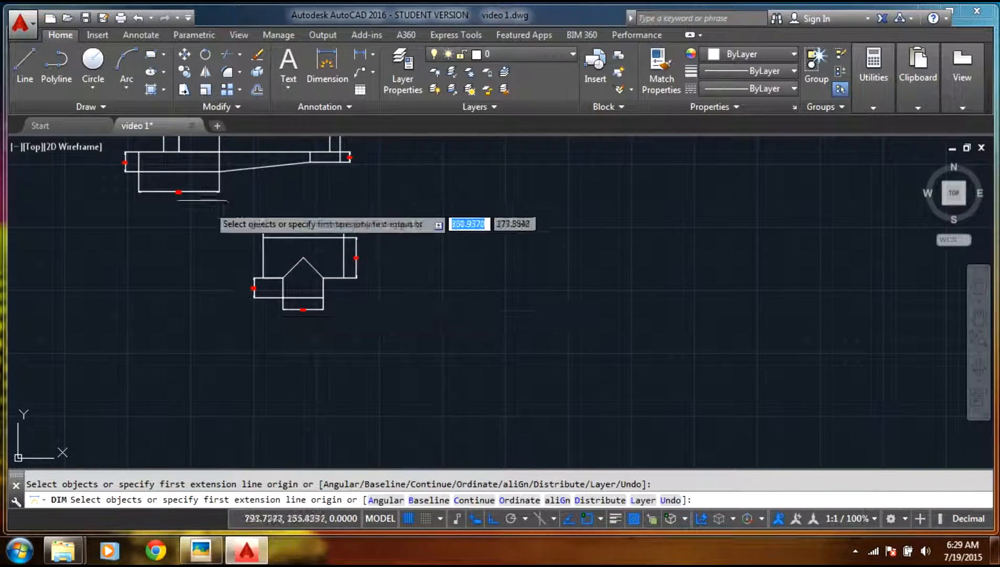
{"action": "scroll", "coordinate": [226, 247], "scroll_direction": "down", "scroll_amount": 3}
{"action": "scroll", "coordinate": [226, 247], "scroll_direction": "up", "scroll_amount": 4}
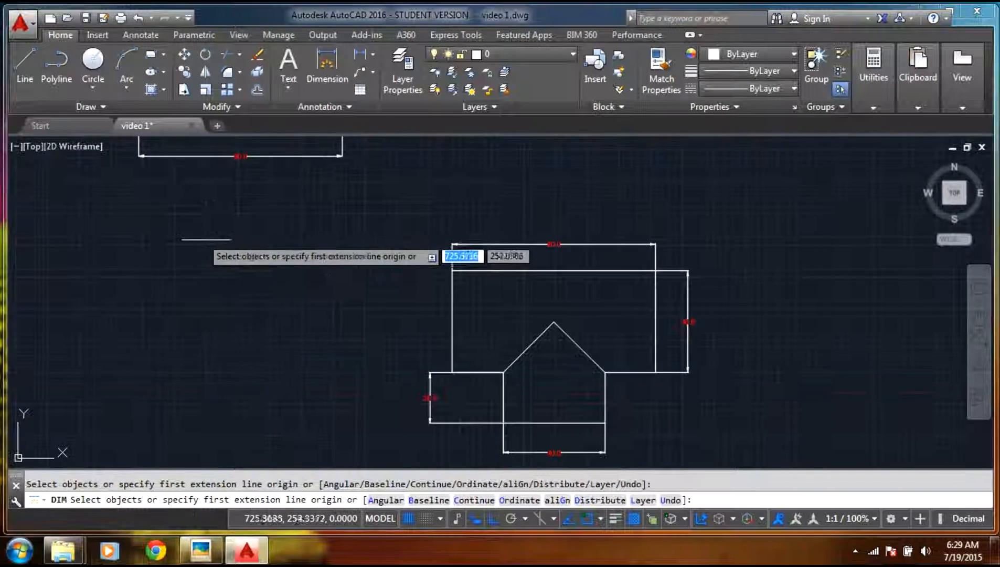
{"action": "left_click", "coordinate": [211, 558]}
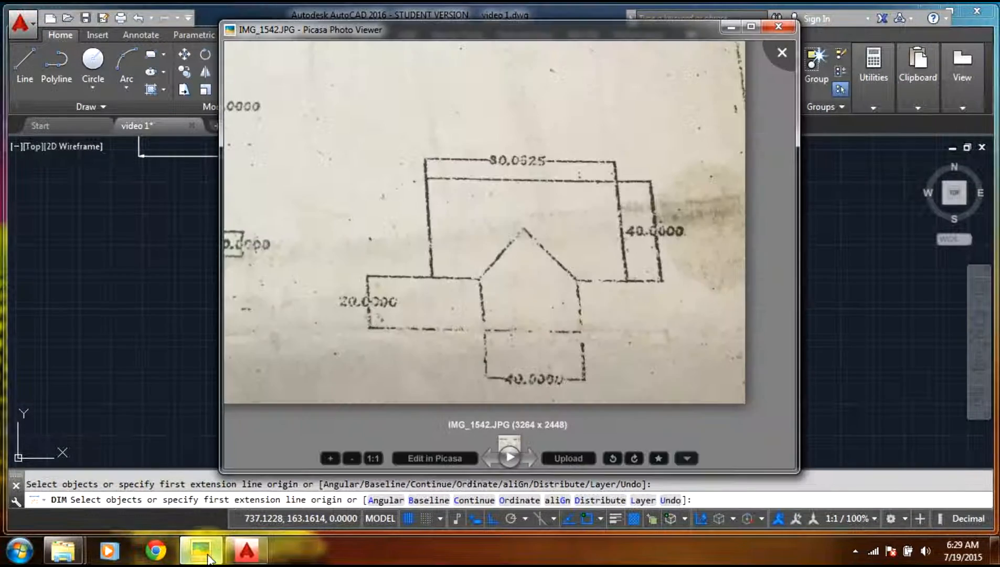
{"action": "left_click", "coordinate": [210, 558]}
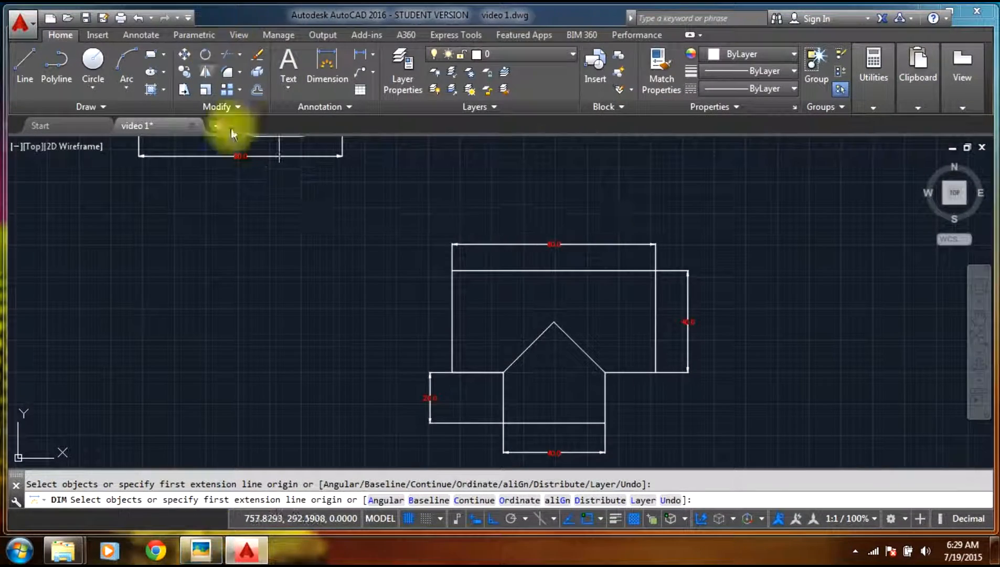
{"action": "scroll", "coordinate": [405, 242], "scroll_direction": "down", "scroll_amount": 2}
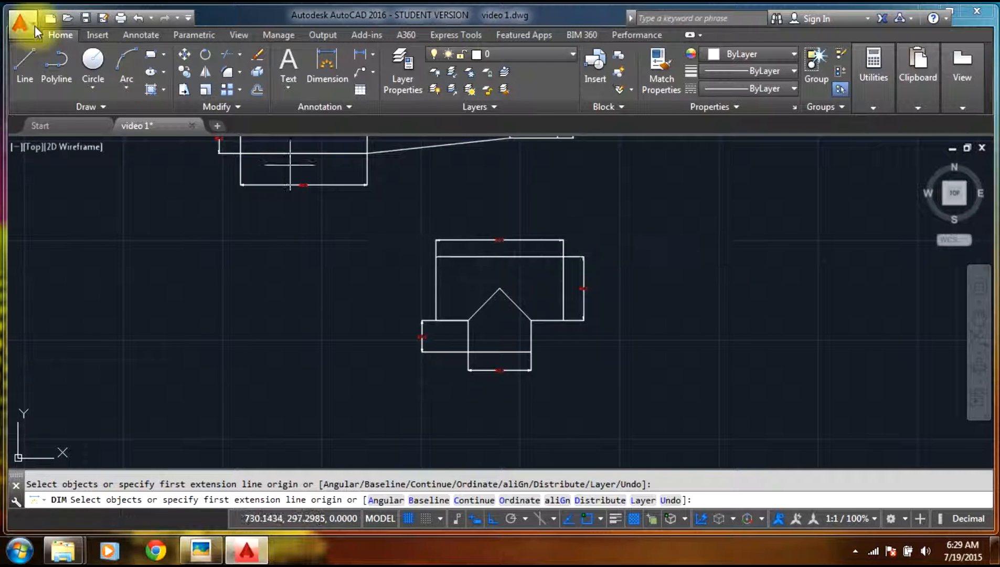
- Draw a horizontal line along the base of the upper rectangle, from its lower-left corner to its lower-right corner
{"action": "left_click", "coordinate": [26, 62]}
{"action": "scroll", "coordinate": [471, 301], "scroll_direction": "up", "scroll_amount": 6}
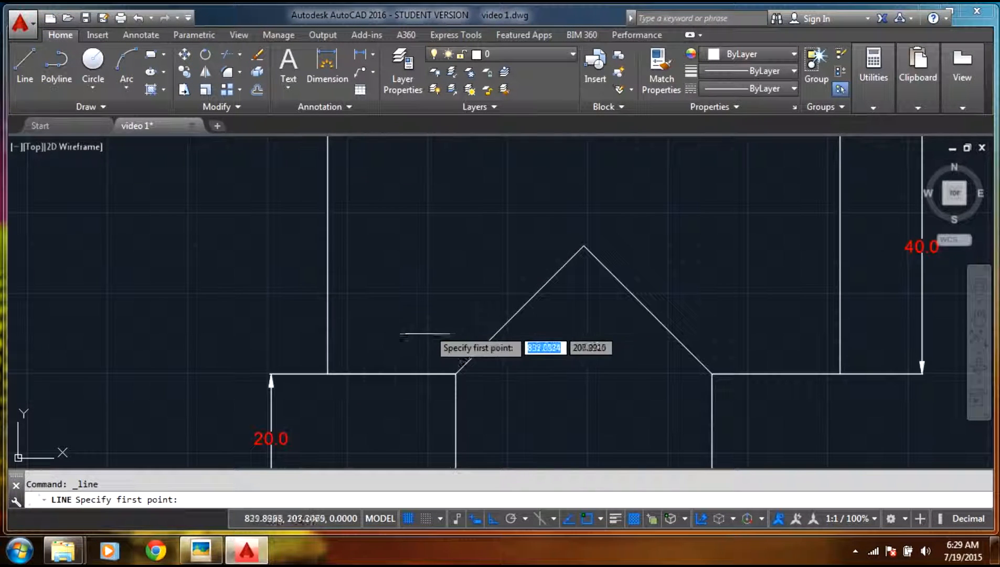
{"action": "left_click", "coordinate": [328, 372]}
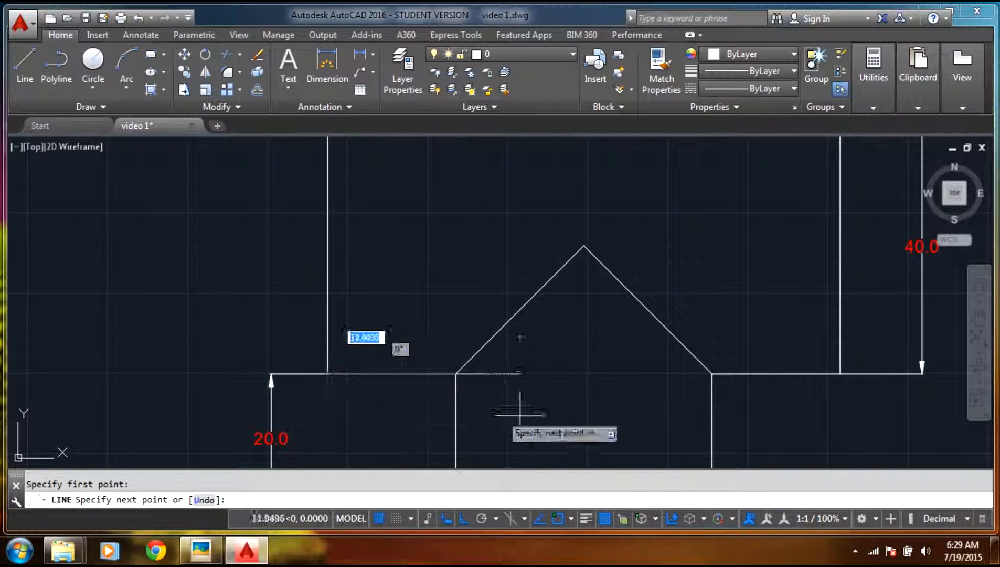
{"action": "left_click", "coordinate": [839, 374]}
{"action": "key", "text": "Escape"}
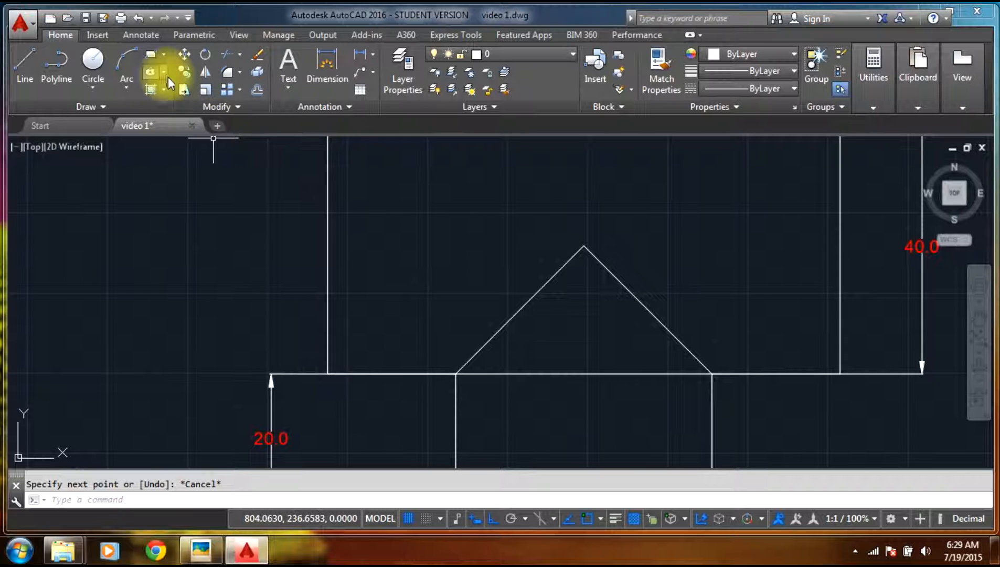
- Trim the new base line between the feet of the peak's two slopes, using the slopes as cutting edges
{"action": "left_click", "coordinate": [221, 56]}
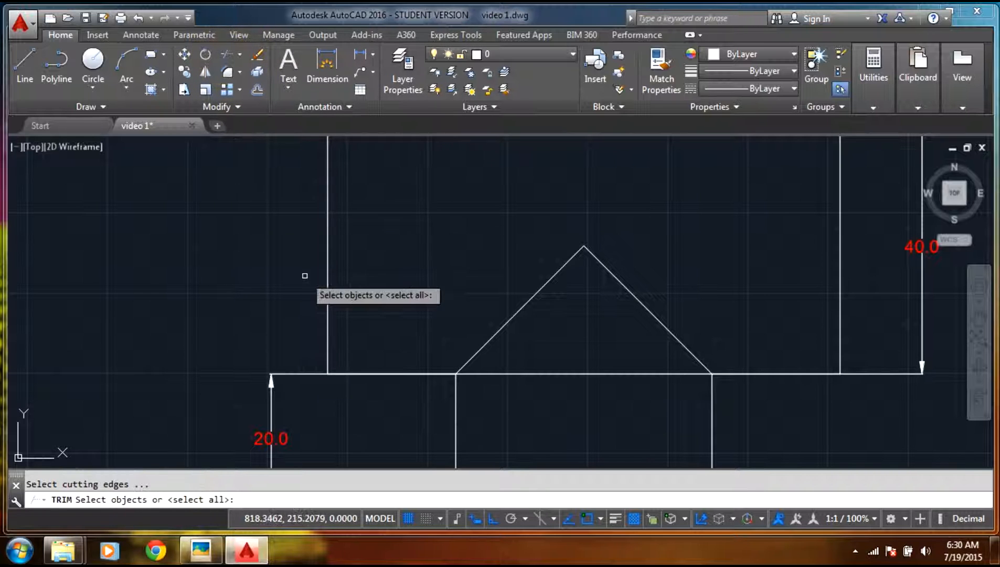
{"action": "mouse_move", "coordinate": [228, 187]}
{"action": "left_mouse_down"}
{"action": "mouse_move", "coordinate": [964, 310]}
{"action": "mouse_move", "coordinate": [992, 420]}
{"action": "mouse_move", "coordinate": [636, 431]}
{"action": "mouse_move", "coordinate": [189, 389]}
{"action": "mouse_move", "coordinate": [58, 357]}
{"action": "left_mouse_up"}
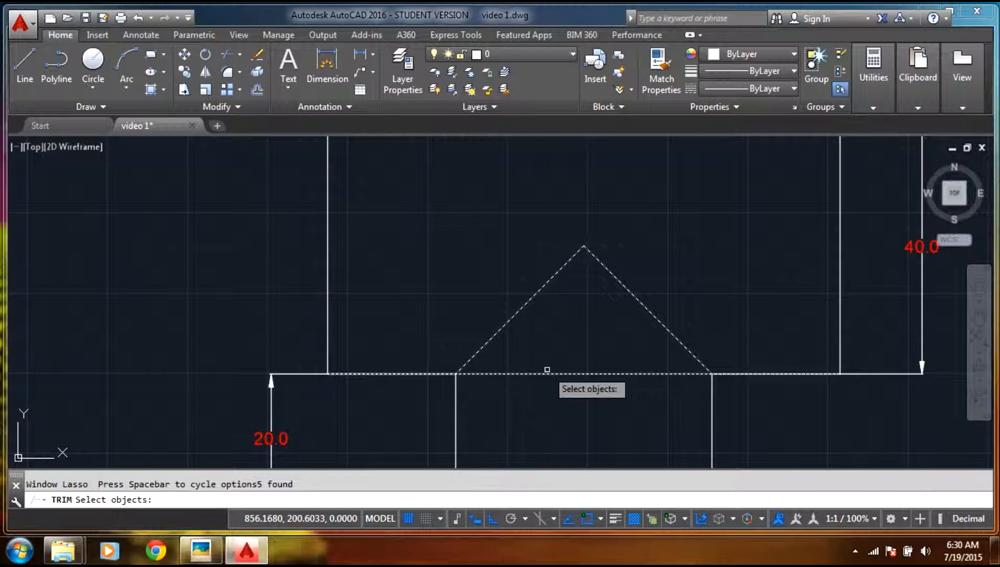
{"action": "key", "text": "Return"}
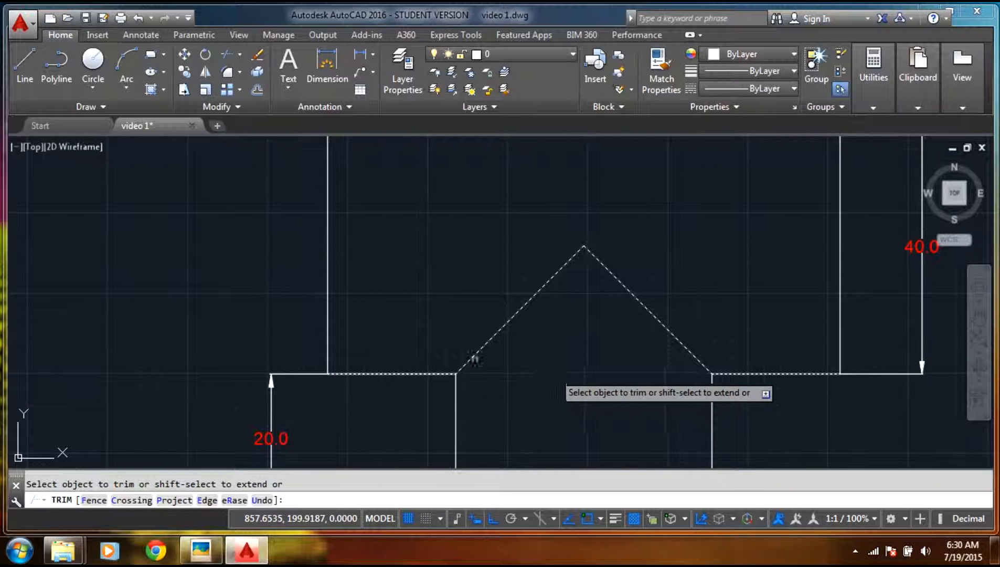
{"action": "scroll", "coordinate": [110, 213], "scroll_direction": "down", "scroll_amount": 2}
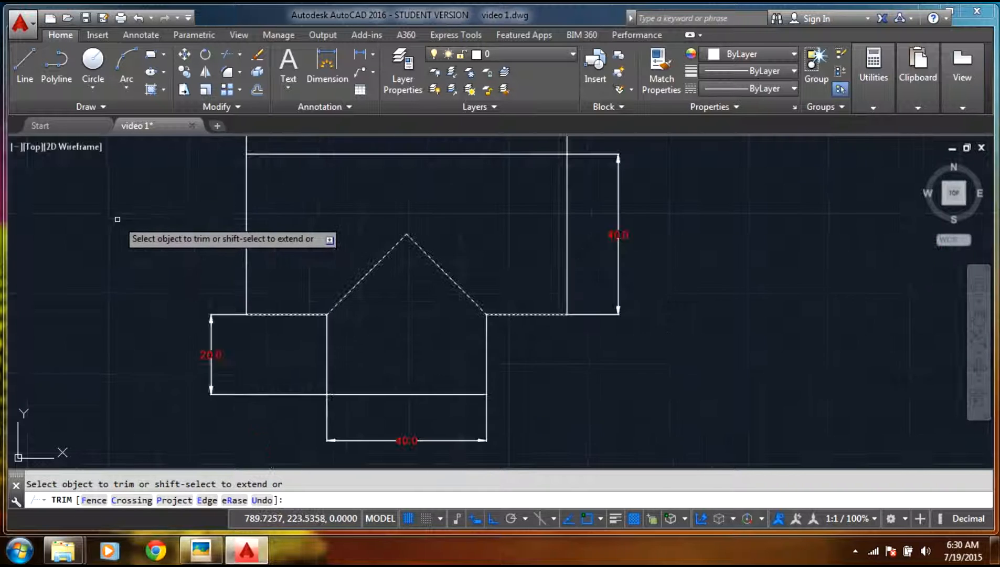
{"action": "key", "text": "Escape"}
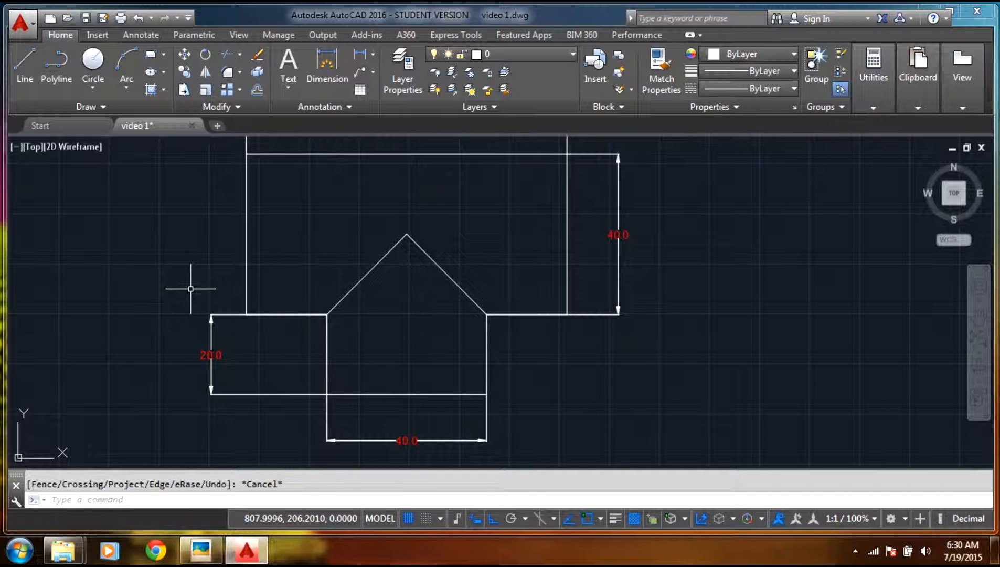